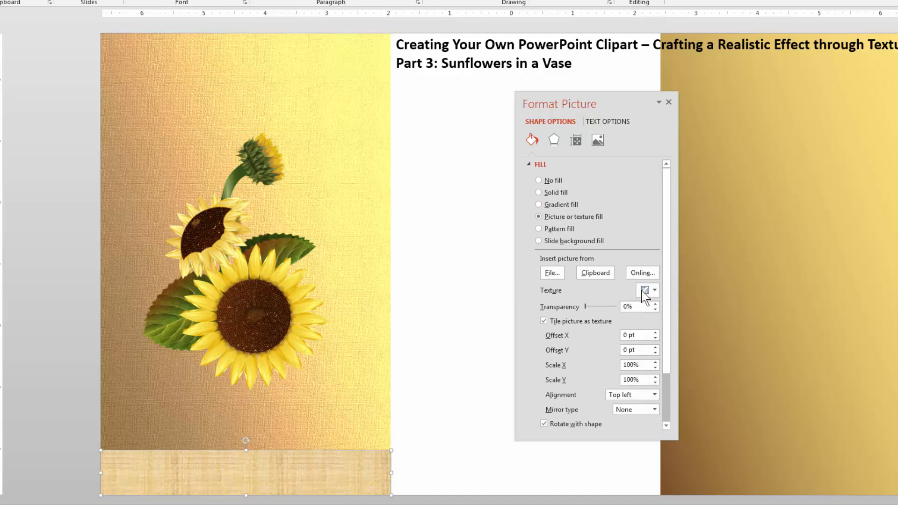
- Fill the strip along the sunflower picture's lower edge with the light wood-grain texture, setting Scale X and Scale Y to 50%
click(645, 292)
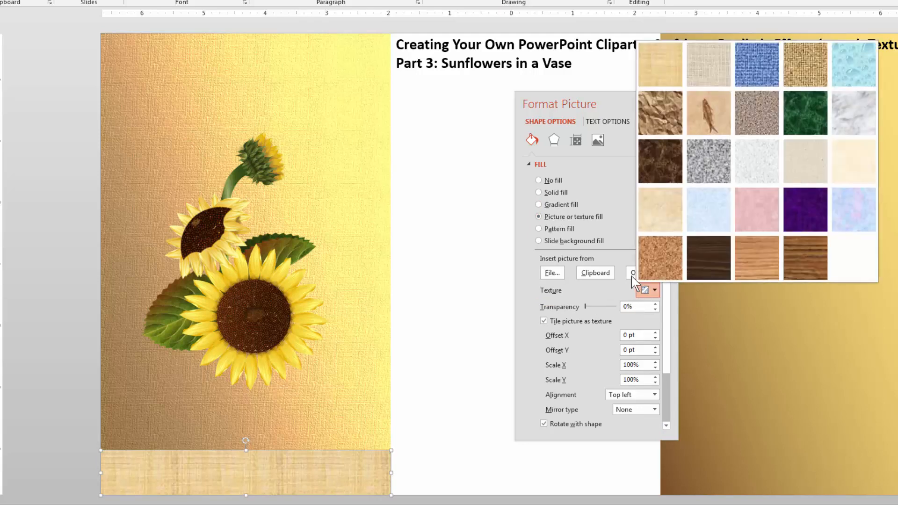
click(759, 268)
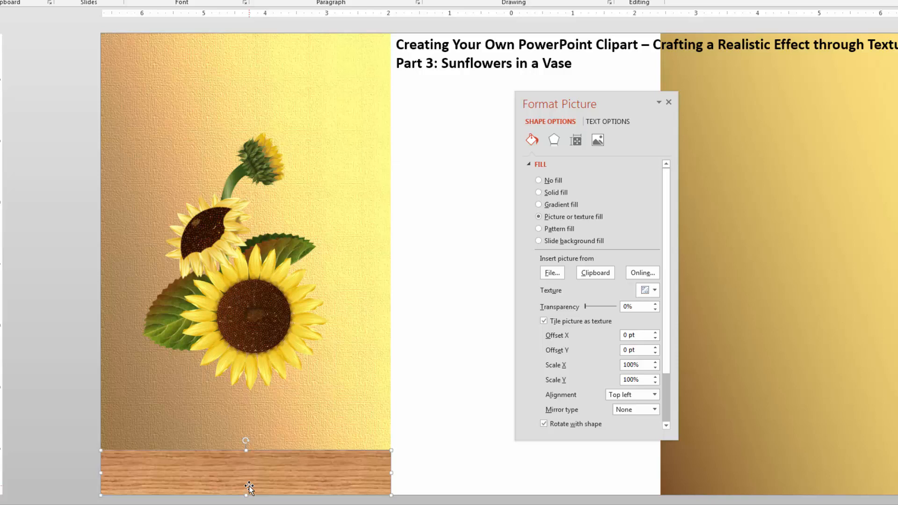
drag(575, 99, 416, 84)
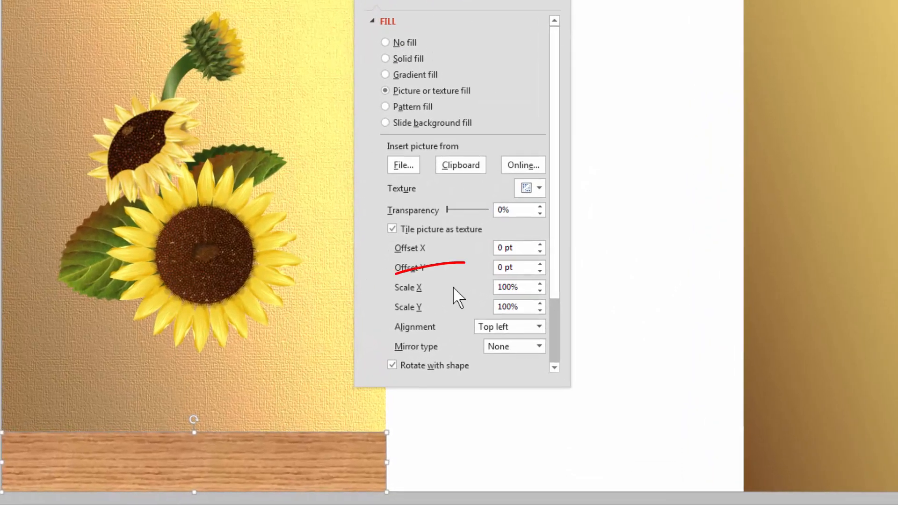
click(518, 286)
drag(519, 286, 459, 280)
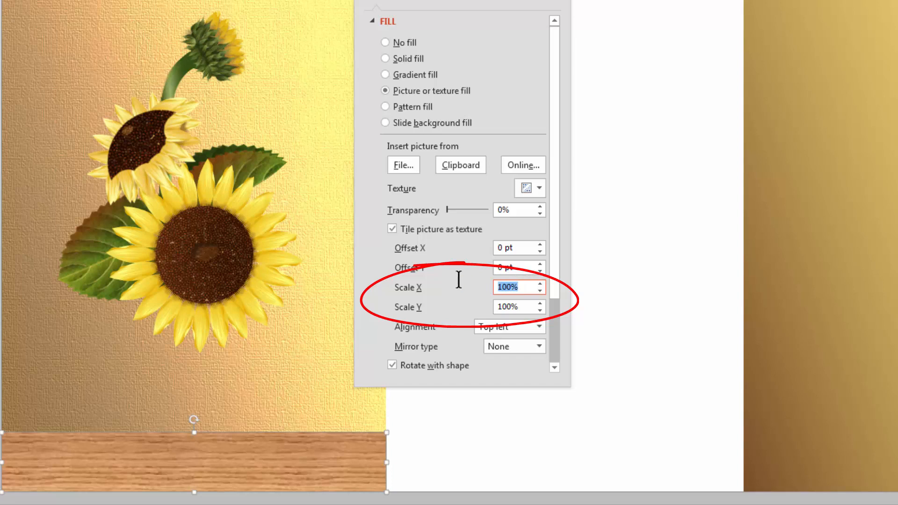
text(50)
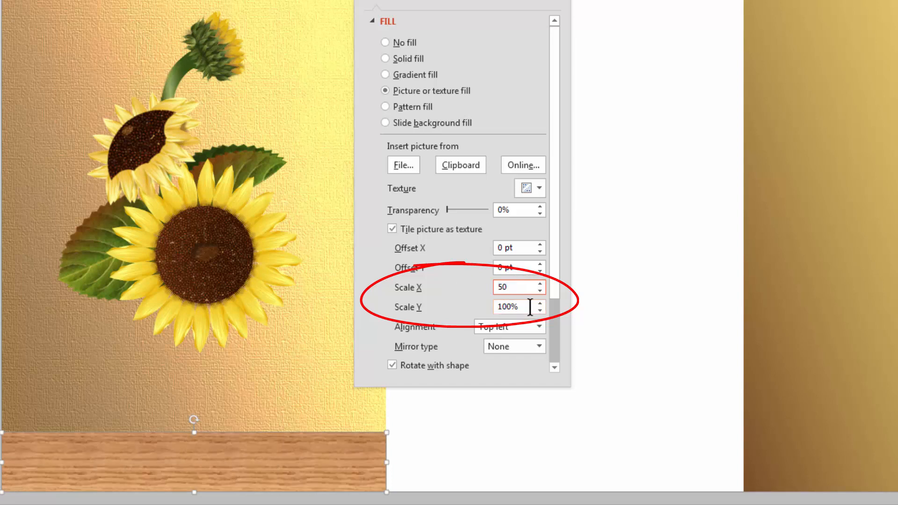
click(530, 307)
drag(530, 308, 428, 299)
text(50)
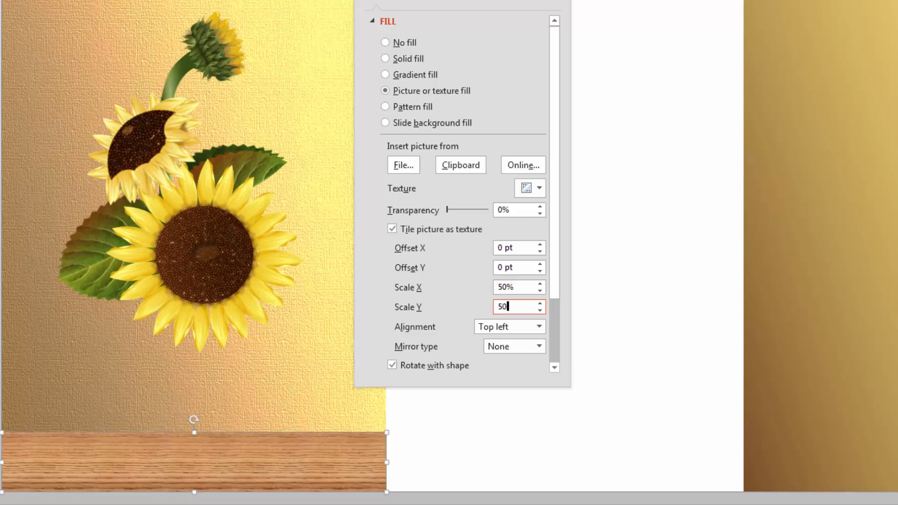
key(Return)
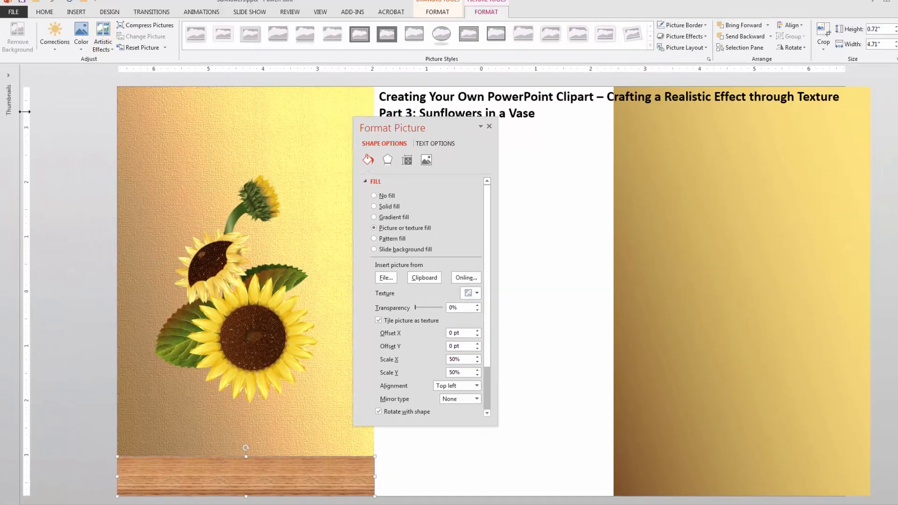
- Give the wood strip a warmer color tone and correct it to brightness 0% and contrast +40%
click(78, 41)
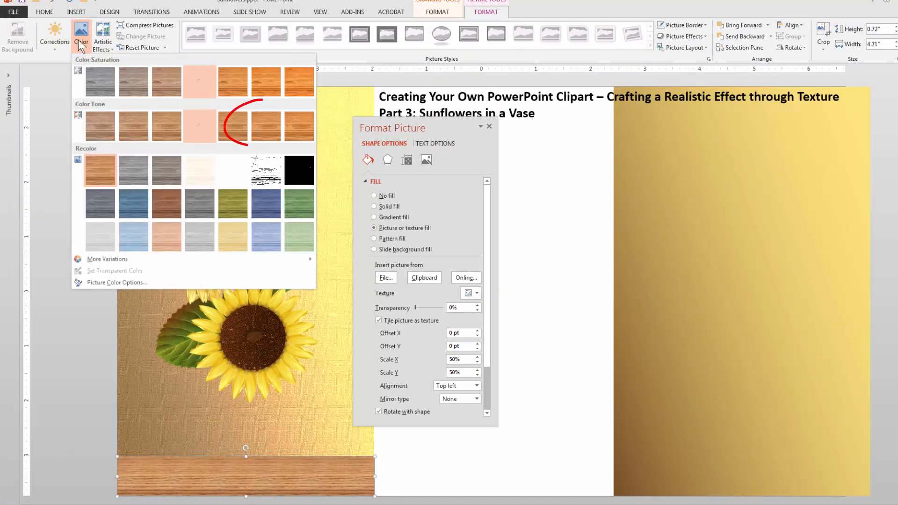
click(270, 129)
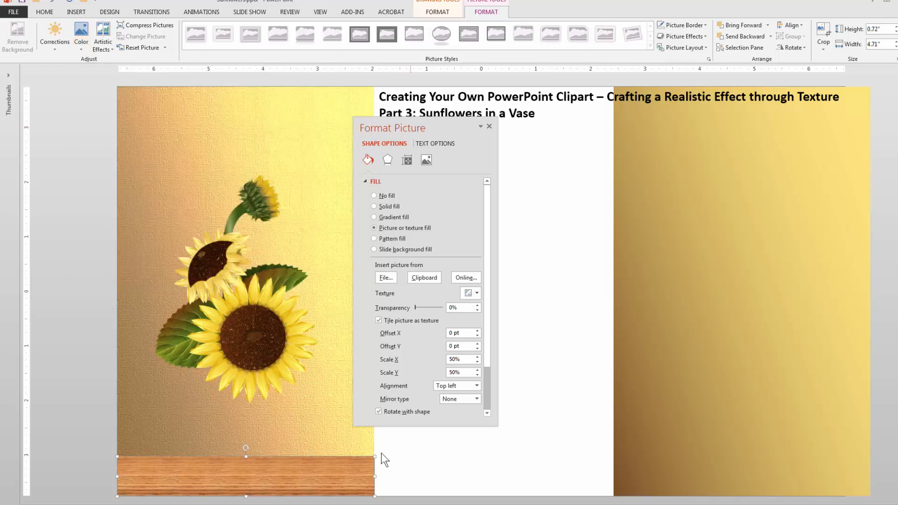
click(52, 29)
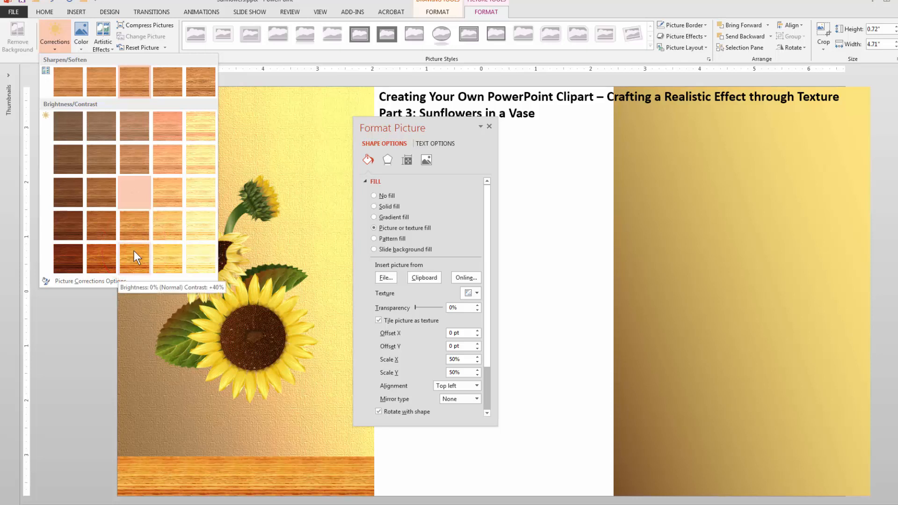
click(134, 252)
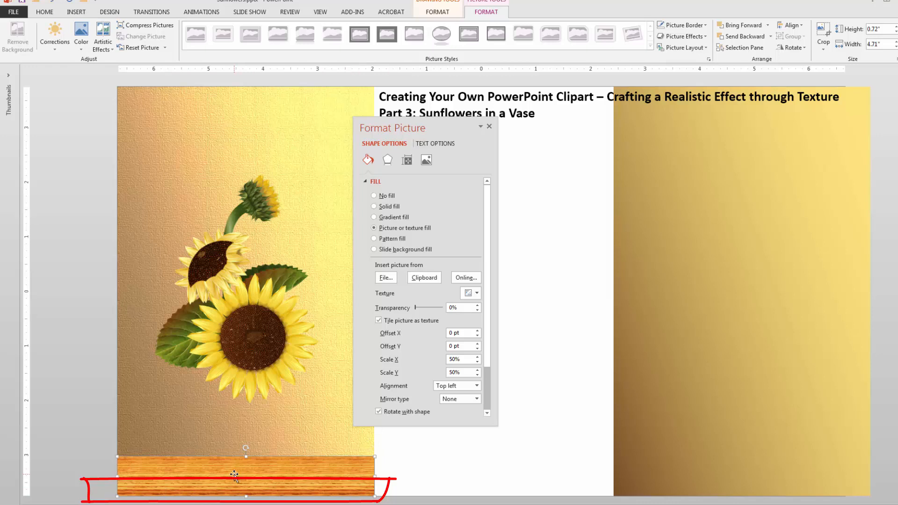
- Duplicate the wood strip as a 0.22" high front edge along its bottom and darken it to brightness -20%, contrast +20%
drag(233, 467, 273, 488)
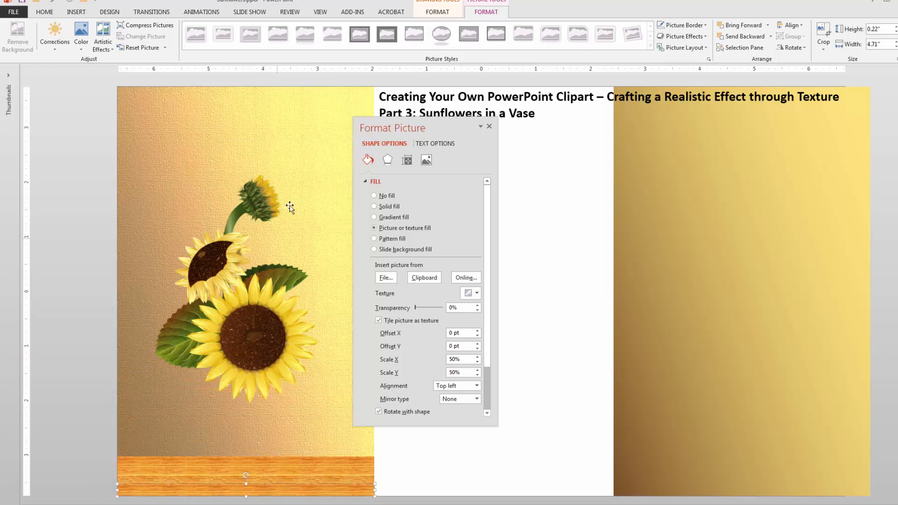
click(55, 38)
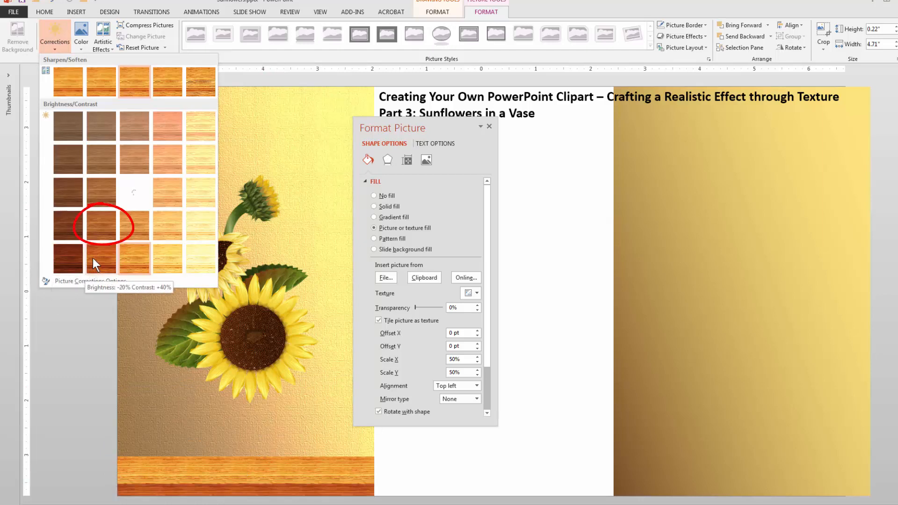
click(102, 226)
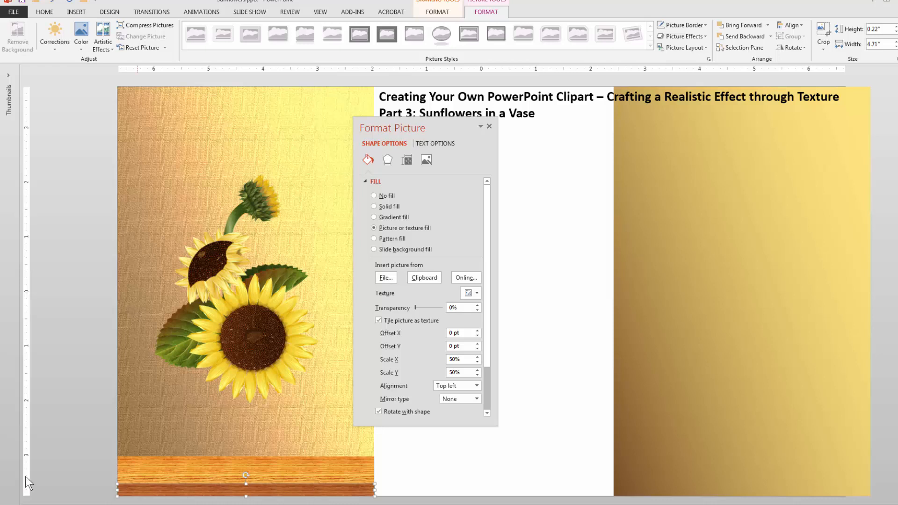
click(72, 487)
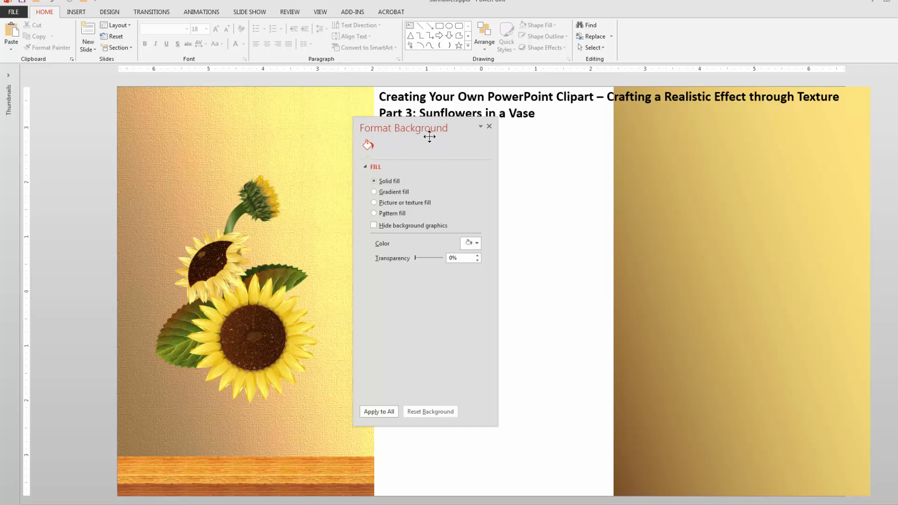
- Select both wood strips and group them into one tabletop object
drag(418, 132, 490, 148)
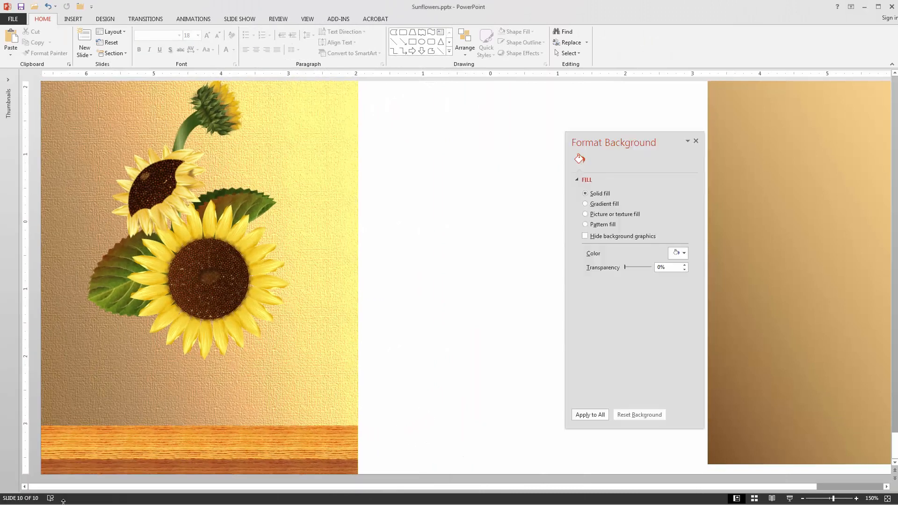
drag(401, 402, 32, 482)
click(170, 420)
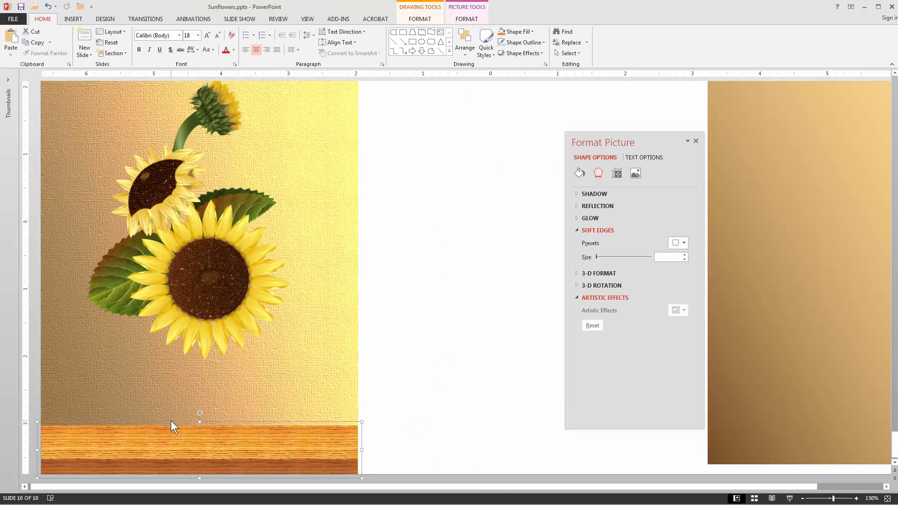
click(456, 391)
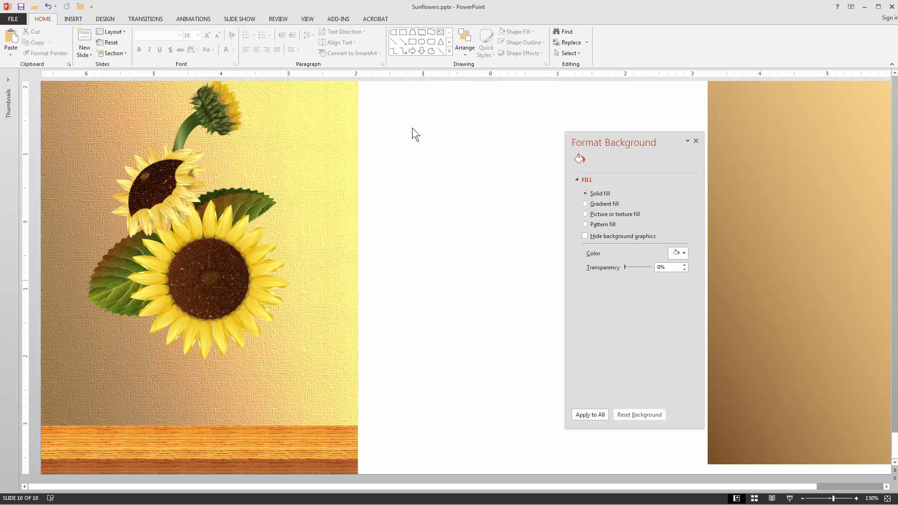
- Draw a trapezoid, rotate it 90° clockwise, shorten it, and place its wide end at the picture's left edge over the tabletop
click(412, 34)
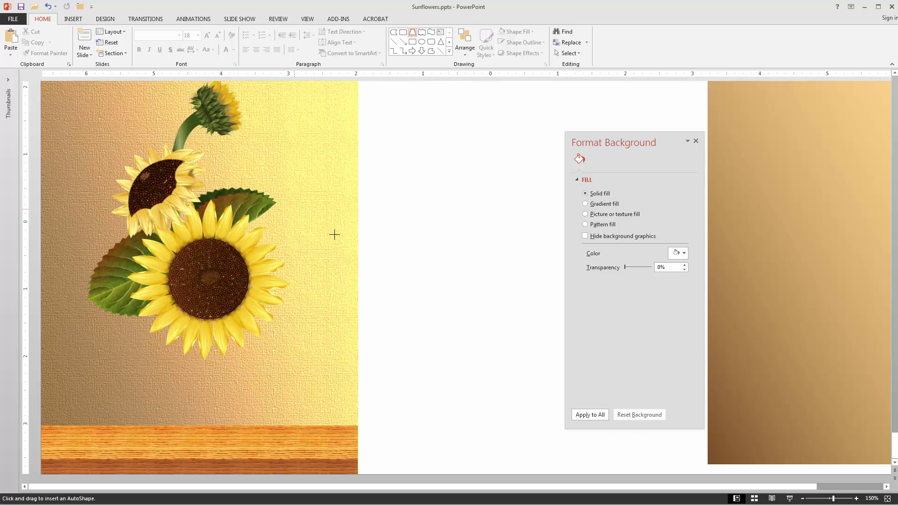
drag(294, 208, 471, 302)
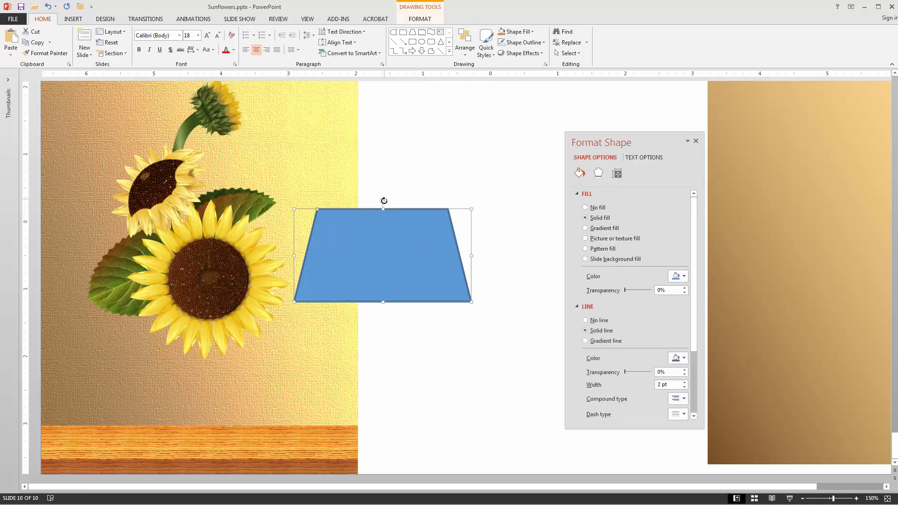
drag(384, 201, 438, 255)
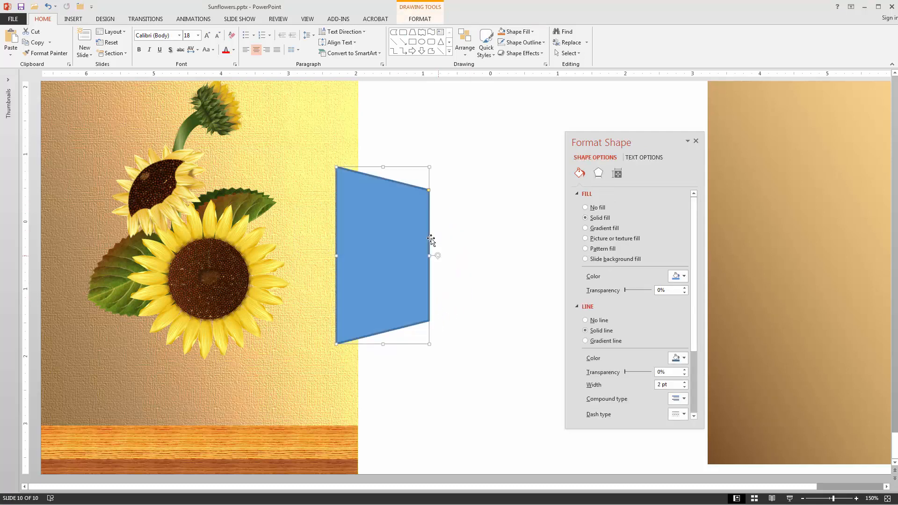
drag(383, 167, 379, 258)
drag(379, 324, 84, 435)
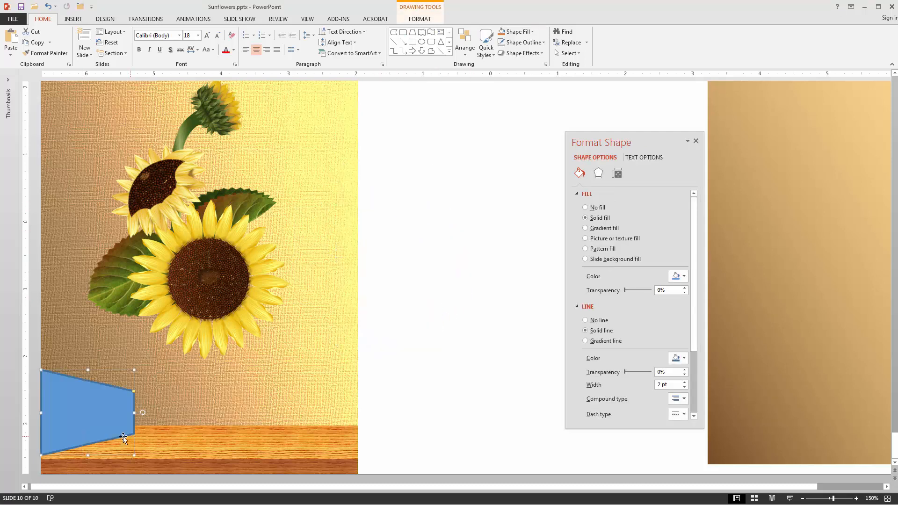
- Stretch the blue trapezoid across the full width of the sunflower picture and remove its outline
drag(135, 413, 357, 413)
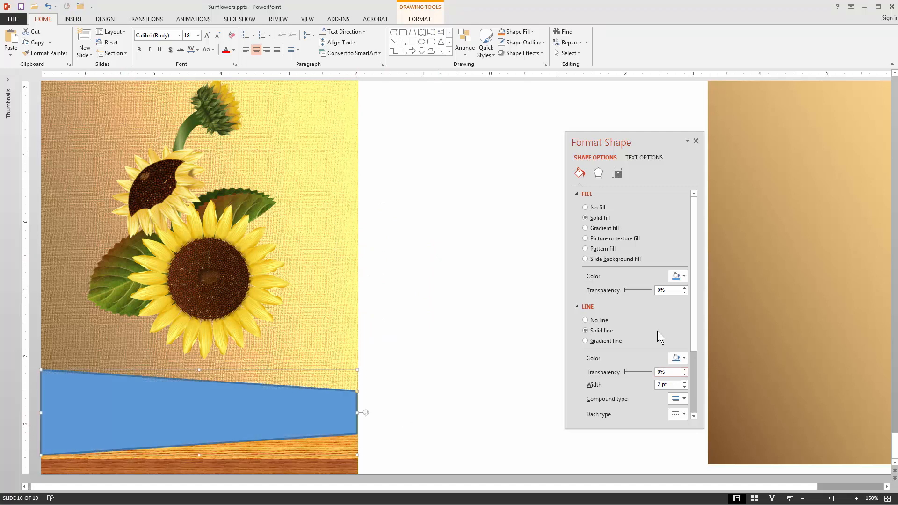
click(598, 320)
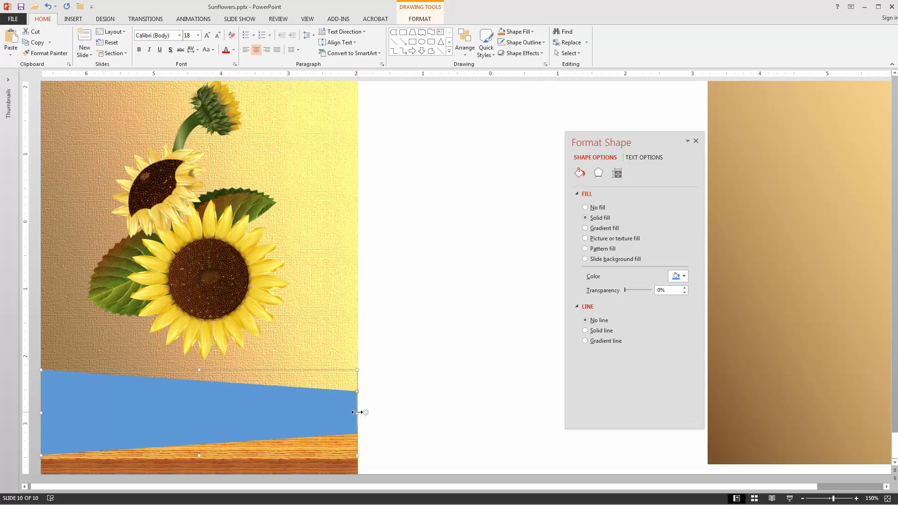
drag(358, 413, 358, 412)
- Copy the gold-brown gradient formatting of the separate background panel onto the blue trapezoid
click(763, 180)
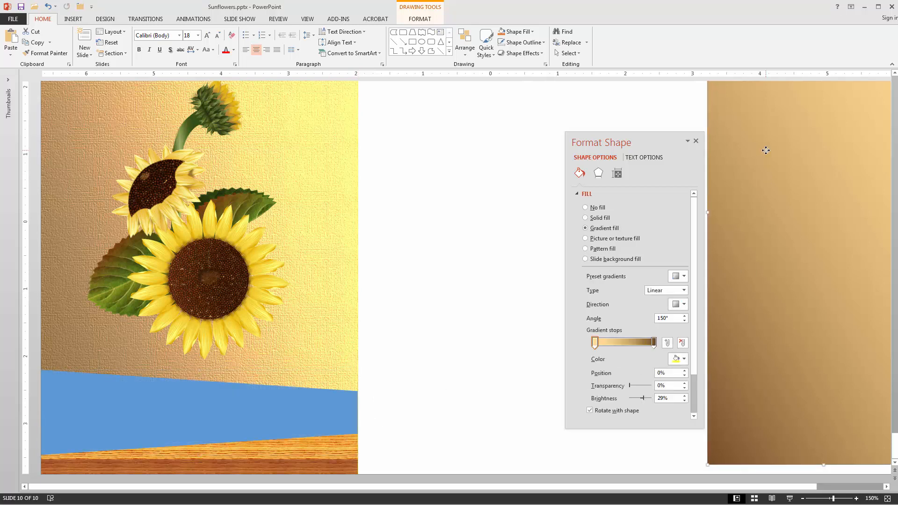
drag(766, 150, 678, 152)
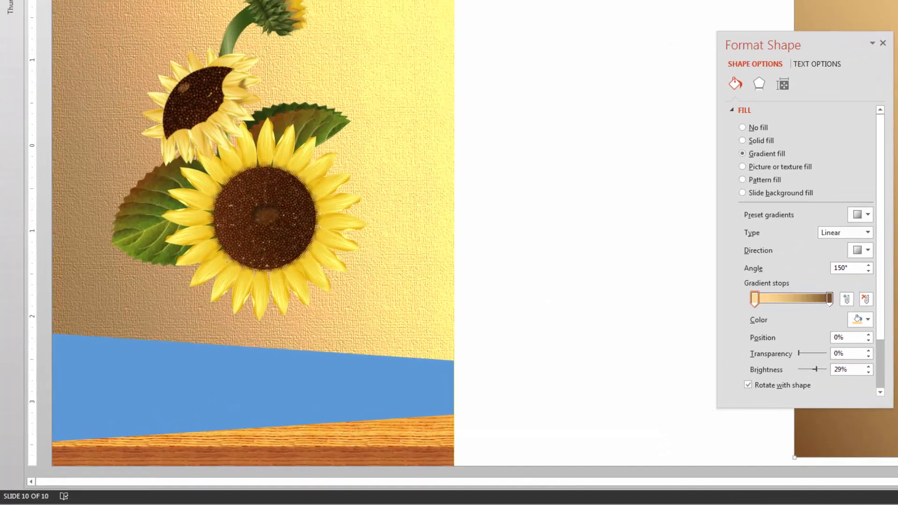
click(270, 375)
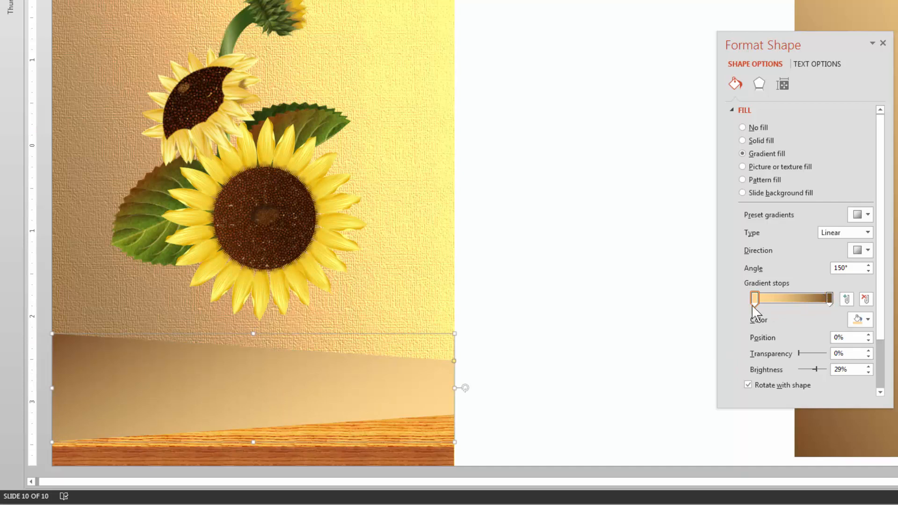
- Make the trapezoid's gradient dark brown throughout by replacing the light stop, and set the 0% stop's transparency to 100%
click(822, 299)
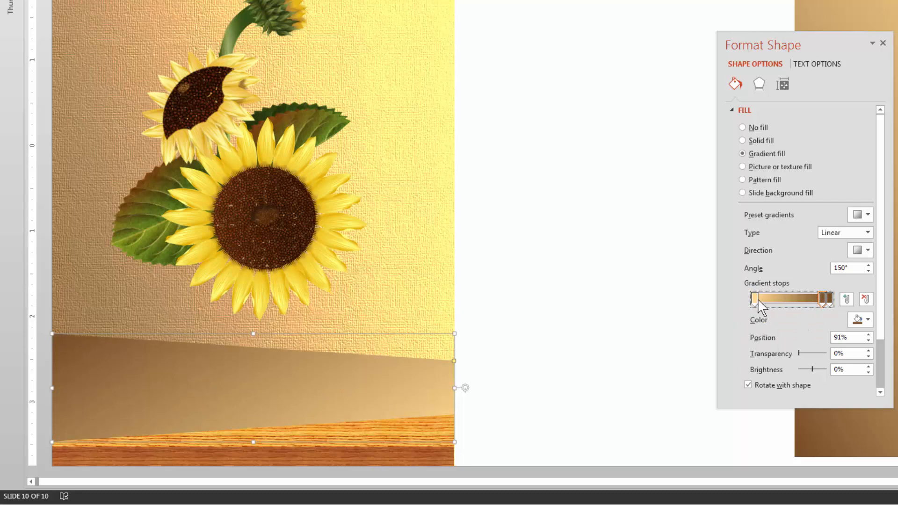
drag(756, 300, 729, 375)
drag(820, 300, 743, 304)
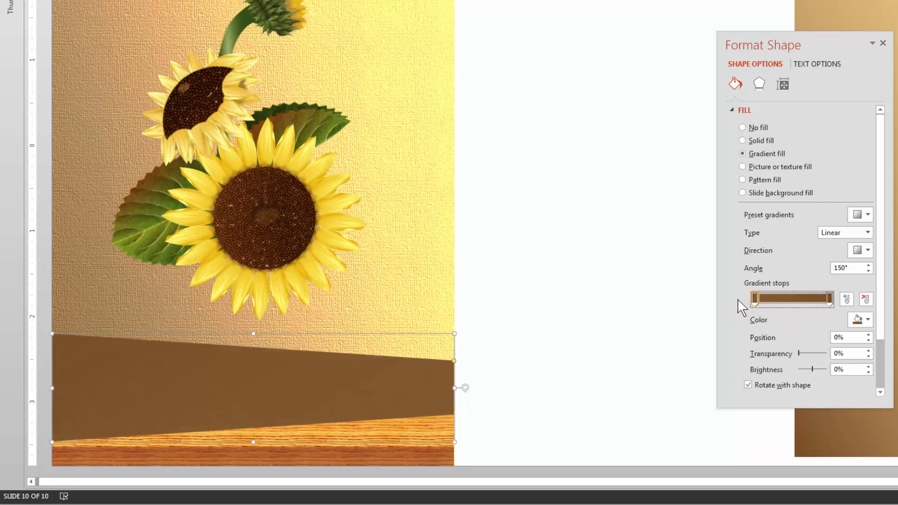
drag(799, 354, 883, 354)
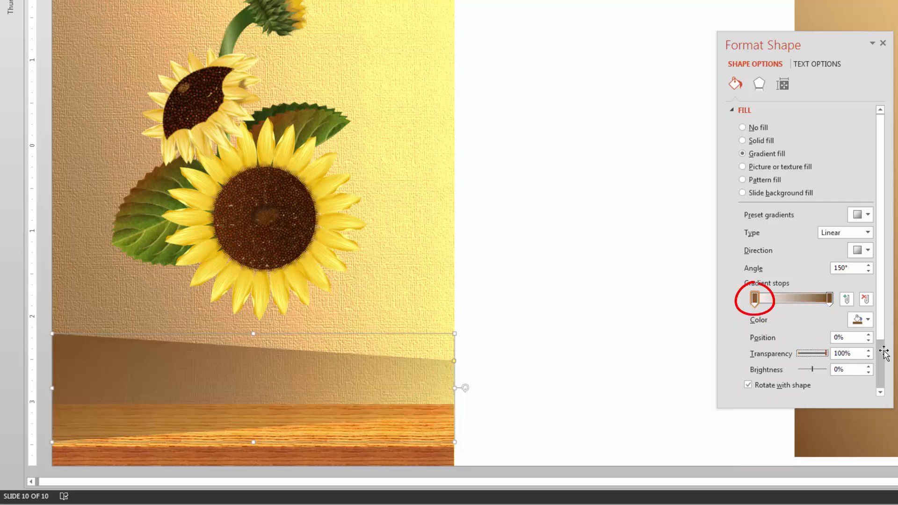
- Set the shadow trapezoid's gradient angle to 90° and nudge the shape slightly upward over the tabletop
click(868, 271)
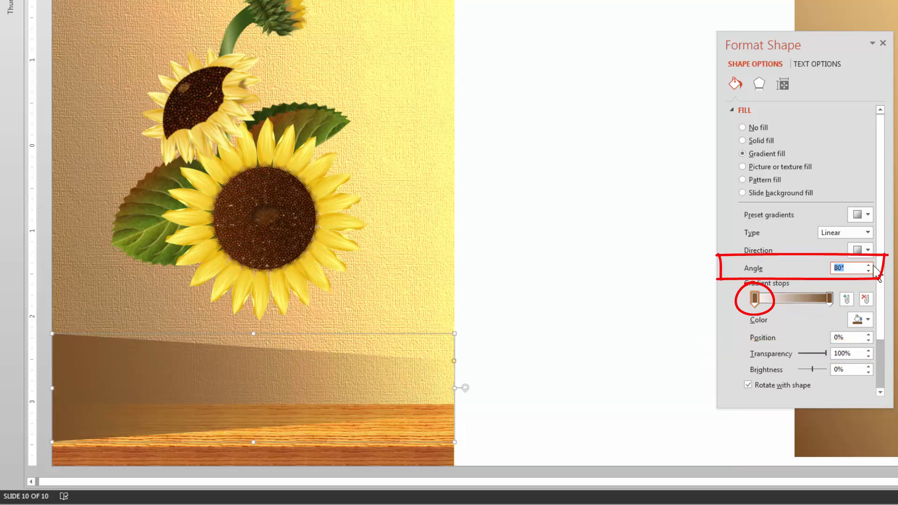
click(869, 265)
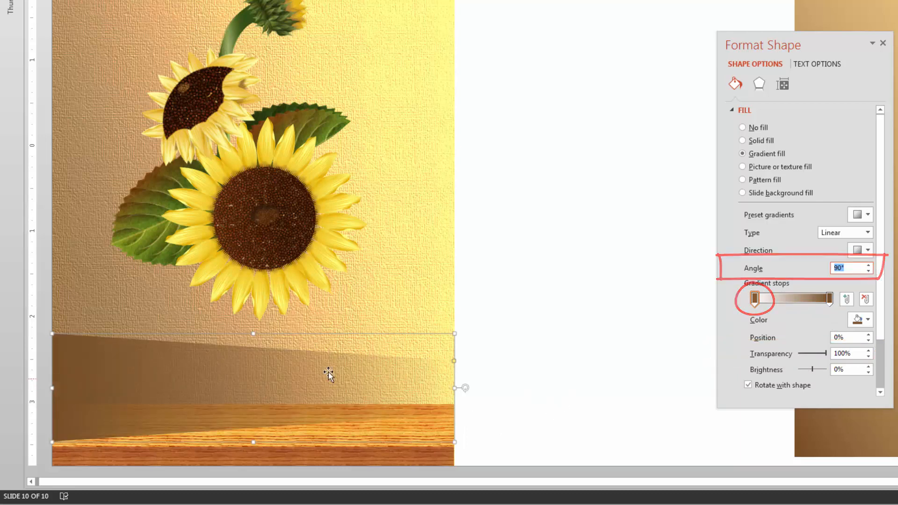
drag(151, 368, 150, 364)
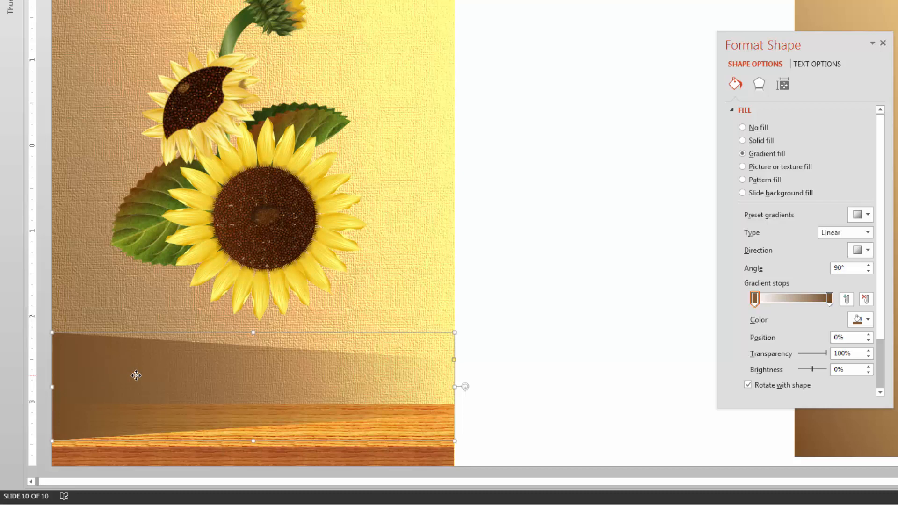
click(461, 142)
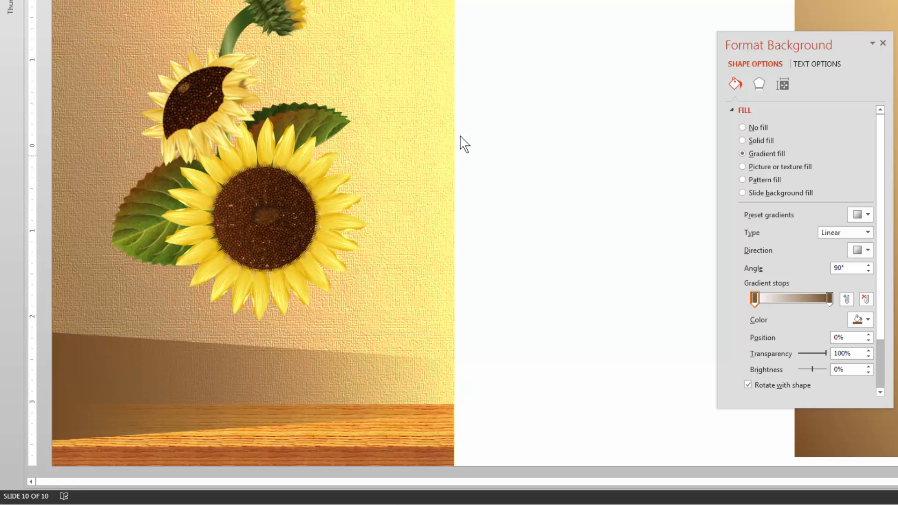
- Paste the copied shadow trapezoid as a PNG picture and give it a canvas-like artistic texture effect
key(ctrl+alt+v)
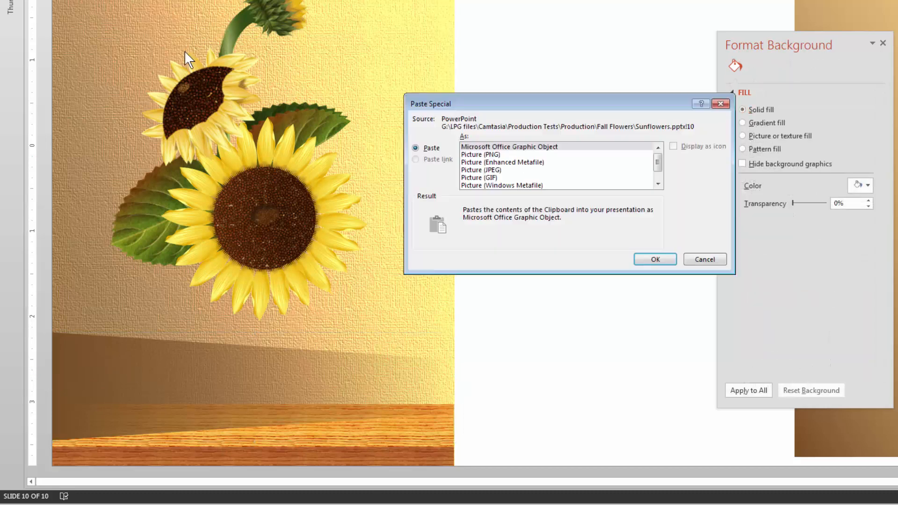
double_click(479, 155)
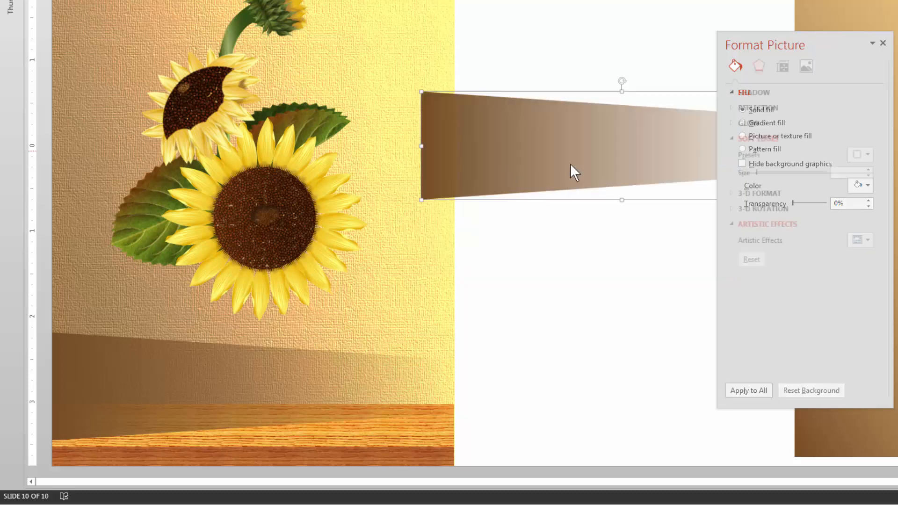
drag(571, 170, 409, 180)
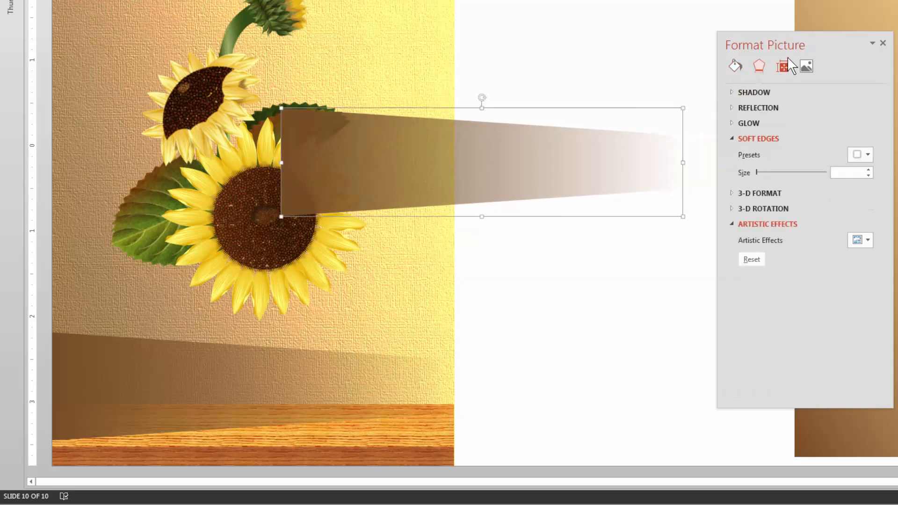
drag(779, 46, 686, 24)
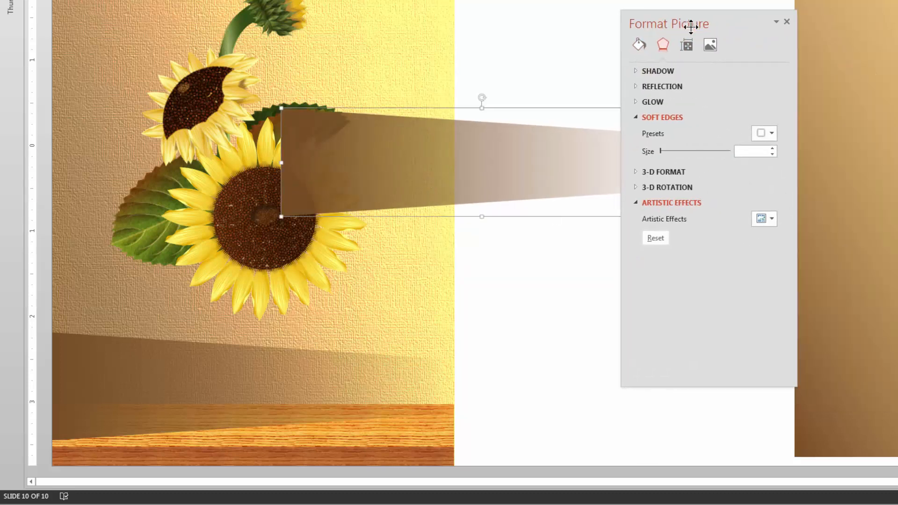
click(773, 218)
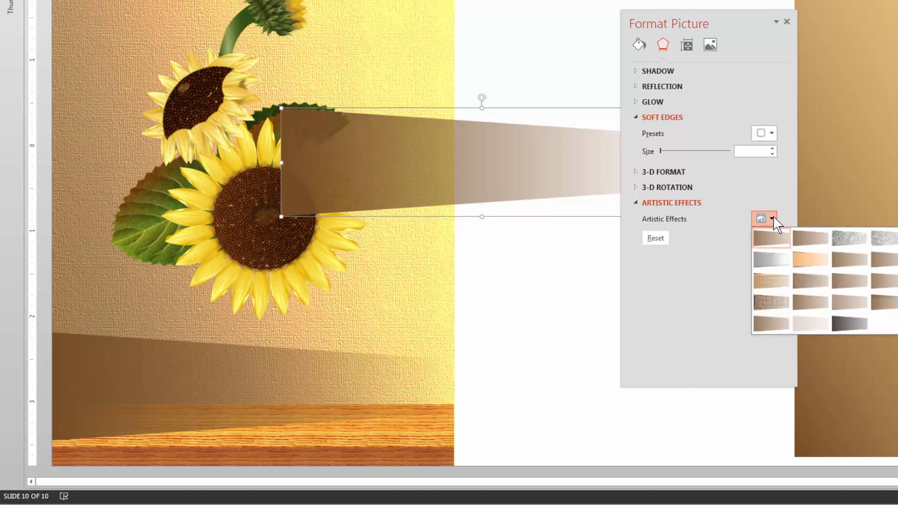
click(798, 303)
- Swap the original shadow trapezoid on the wall for the textured picture and bring the wooden tabletop to the front
drag(176, 371, 773, 297)
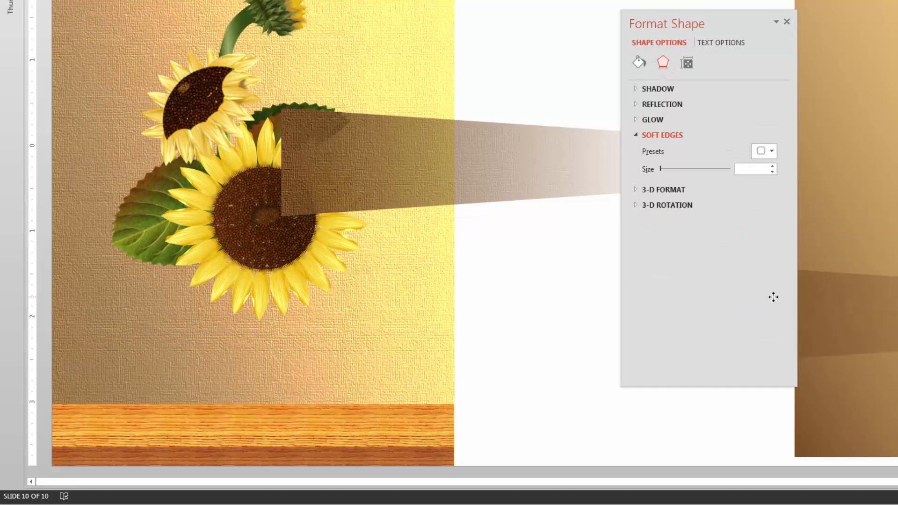
drag(423, 152, 199, 377)
click(323, 445)
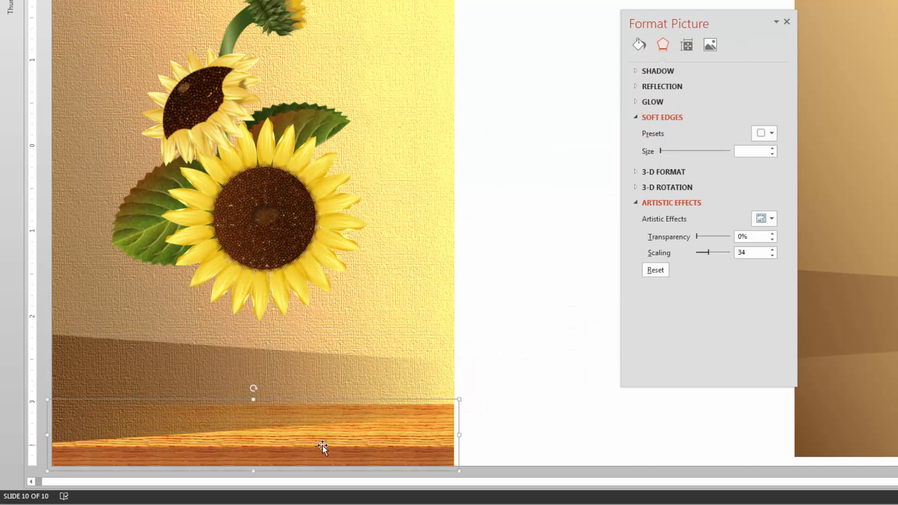
right_click(323, 445)
mouse_move(376, 364)
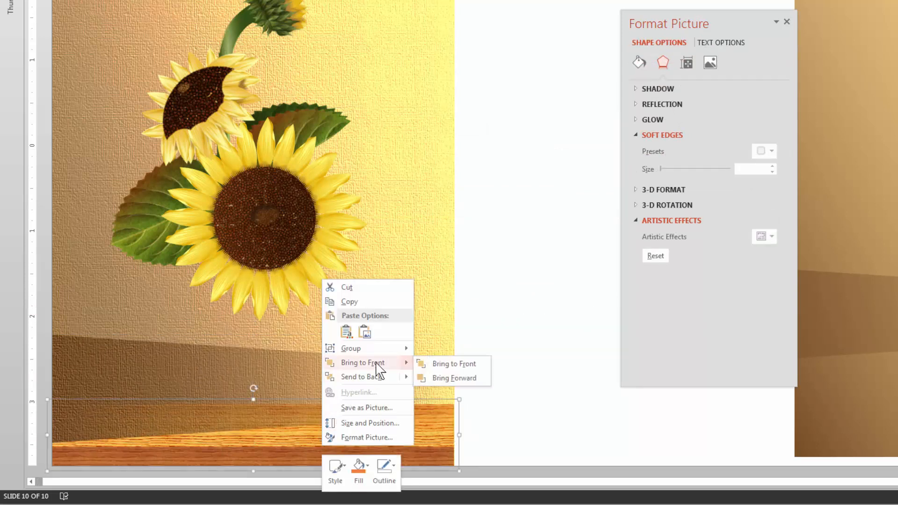
click(441, 362)
click(569, 365)
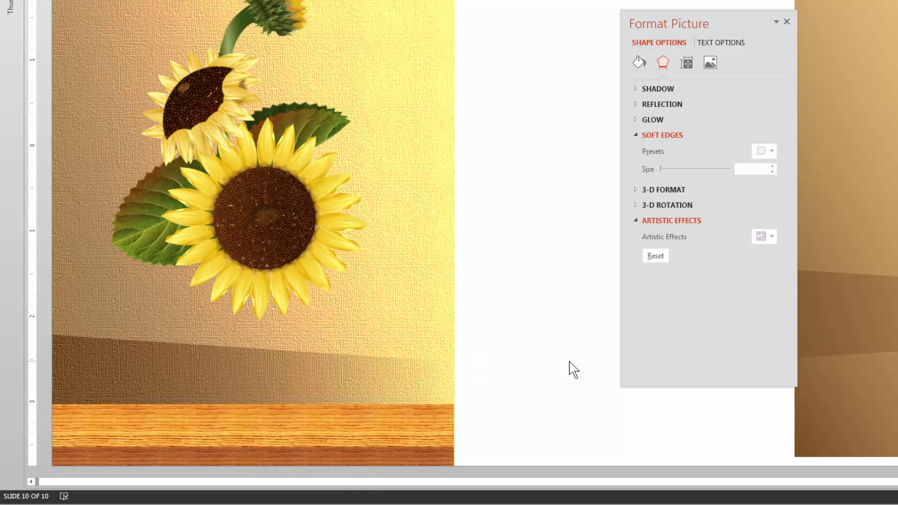
- Give the textured wall shadow a warmer, brighter, lower-contrast look and apply 2.5-point soft edges
click(199, 375)
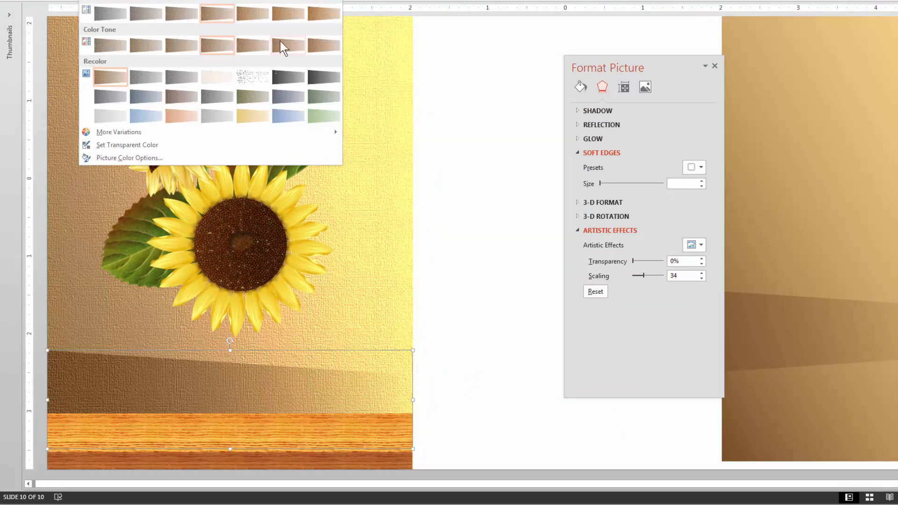
click(282, 40)
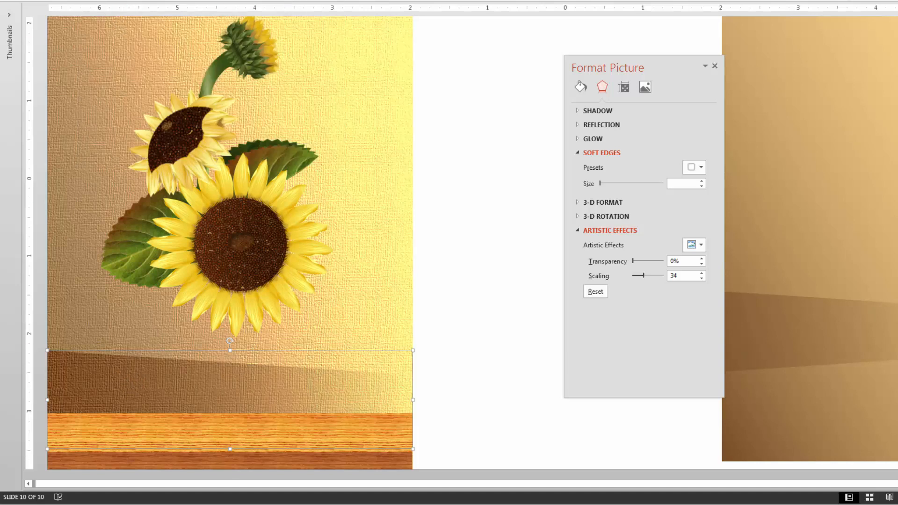
click(59, 1)
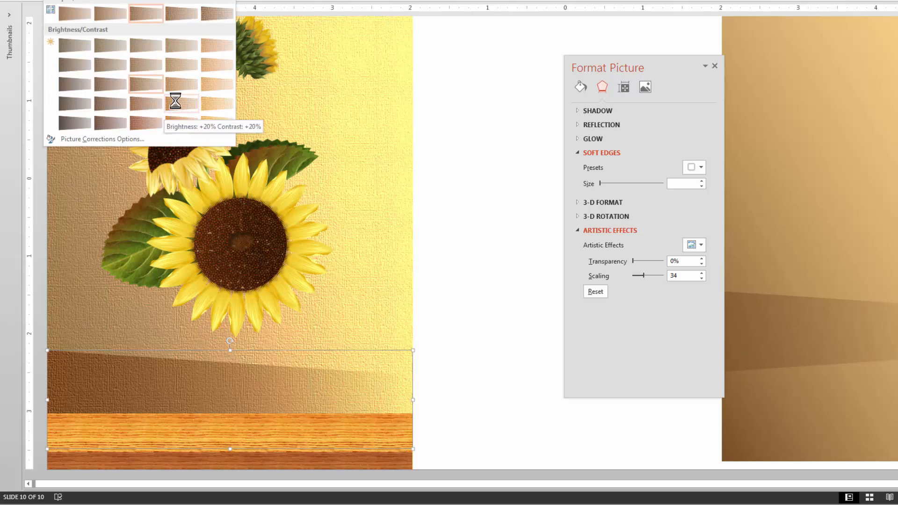
click(177, 67)
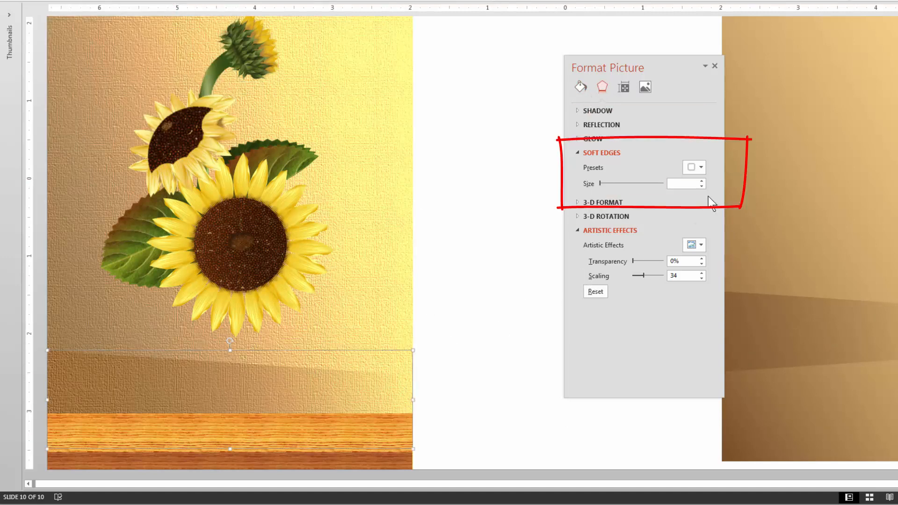
click(695, 168)
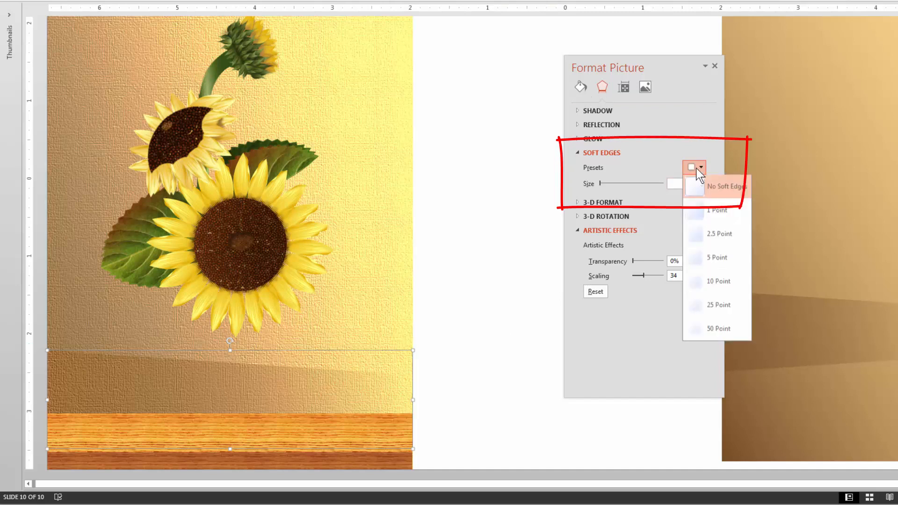
click(696, 237)
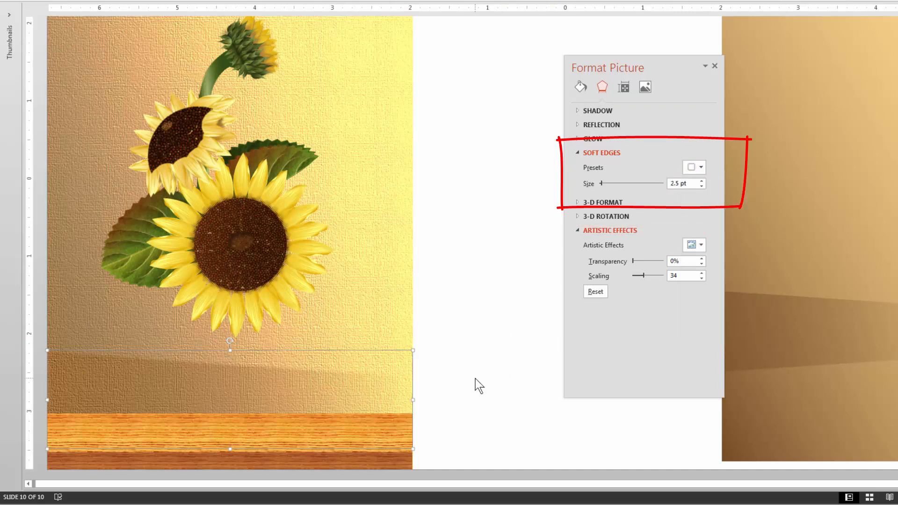
- Draw a thin rectangle across the tabletop's upper edge, ending flush with the scene's right side
click(72, 432)
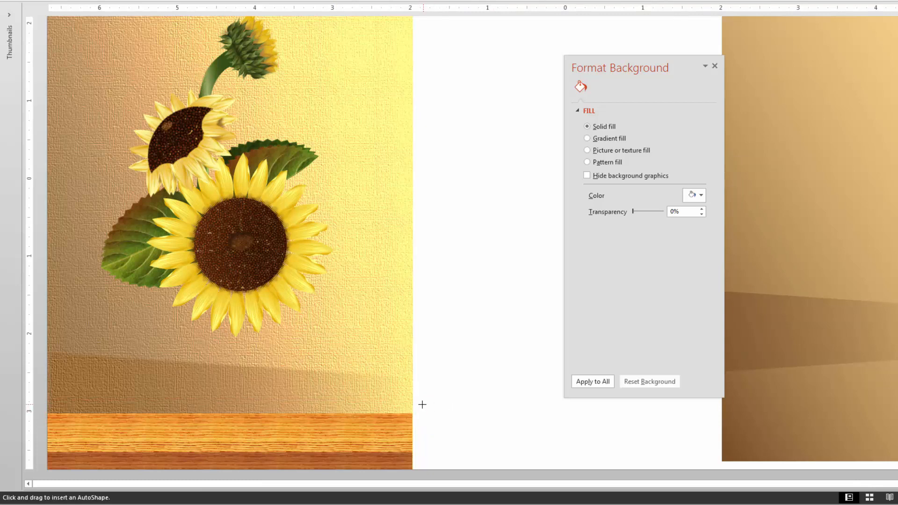
drag(423, 405, 10, 425)
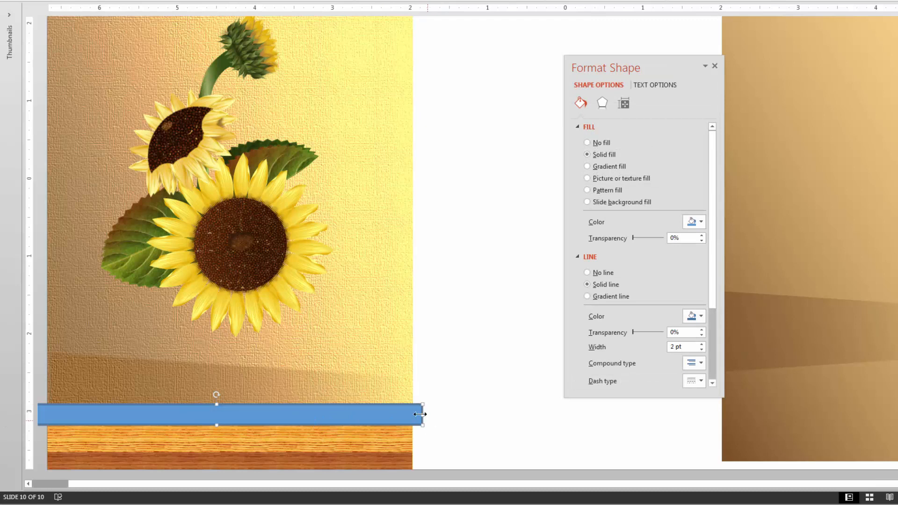
drag(423, 414, 413, 414)
- Copy the spare trapezoid's brown gradient formatting onto the thin rectangle and set its gradient angle to 130°
drag(815, 316, 501, 267)
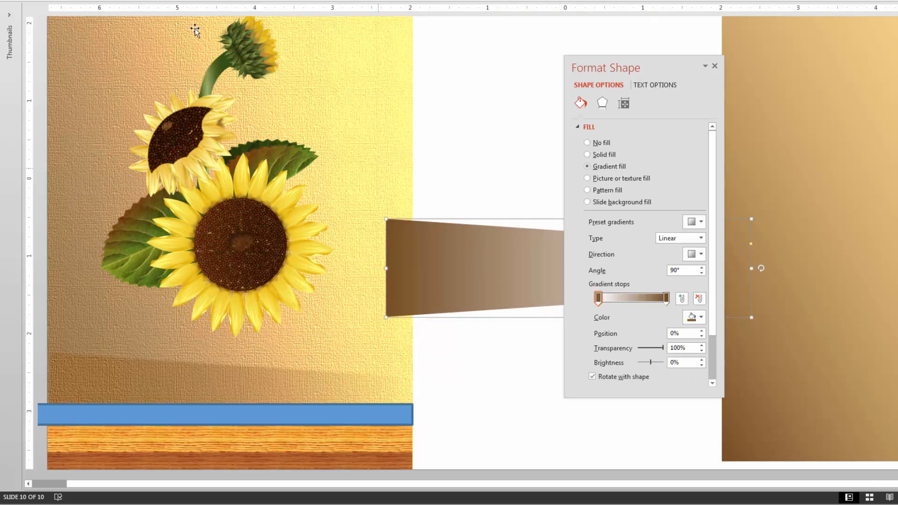
click(290, 410)
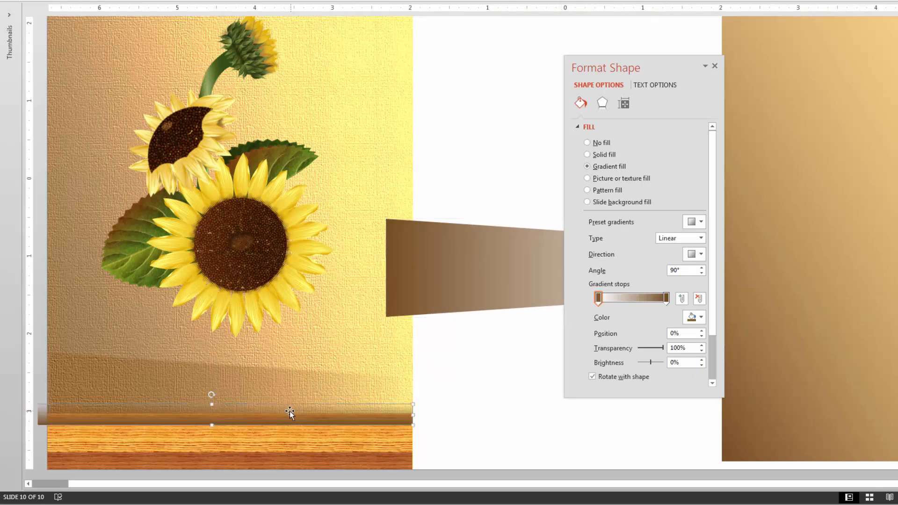
click(703, 266)
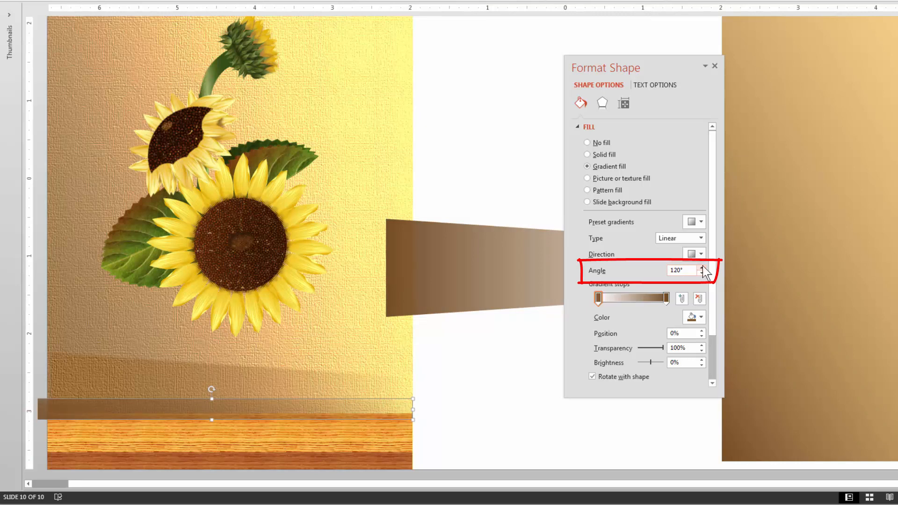
click(467, 429)
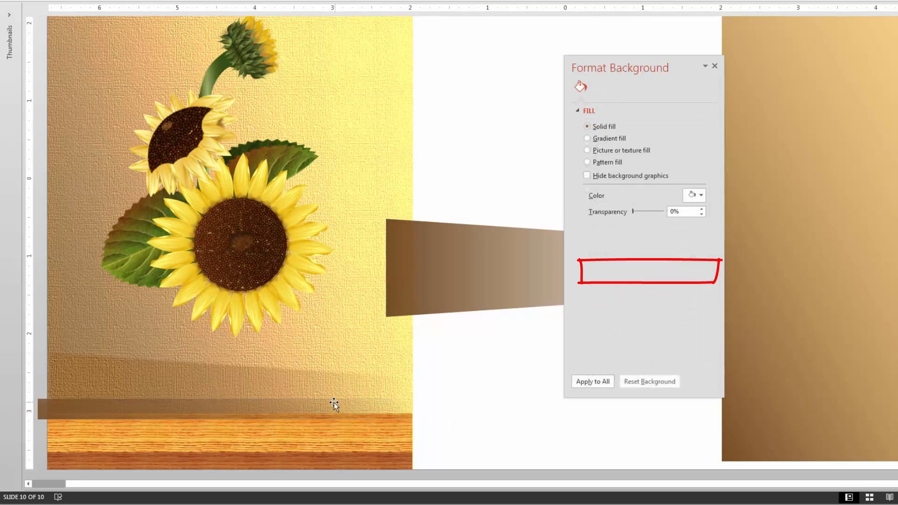
- Reduce the height of the gradient strip from its upper edge so only a narrow band covers the wall above the tabletop
click(266, 405)
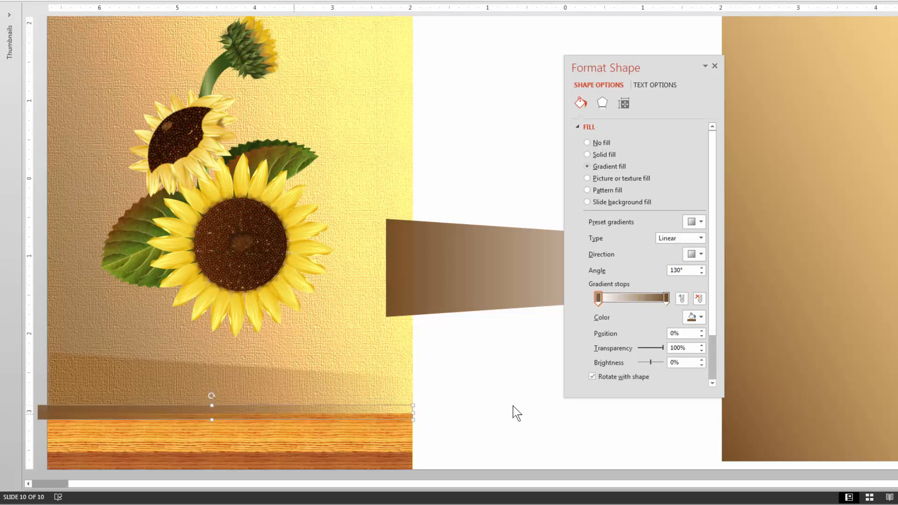
click(471, 424)
click(217, 401)
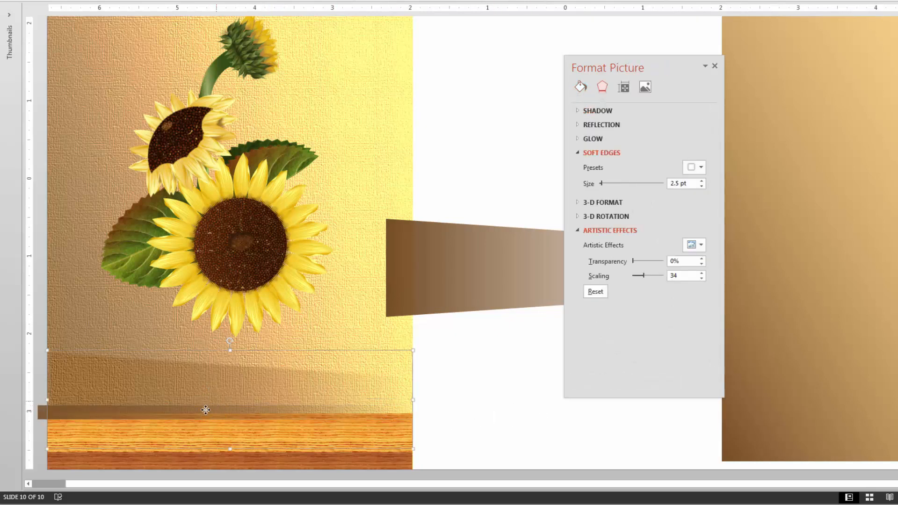
click(206, 406)
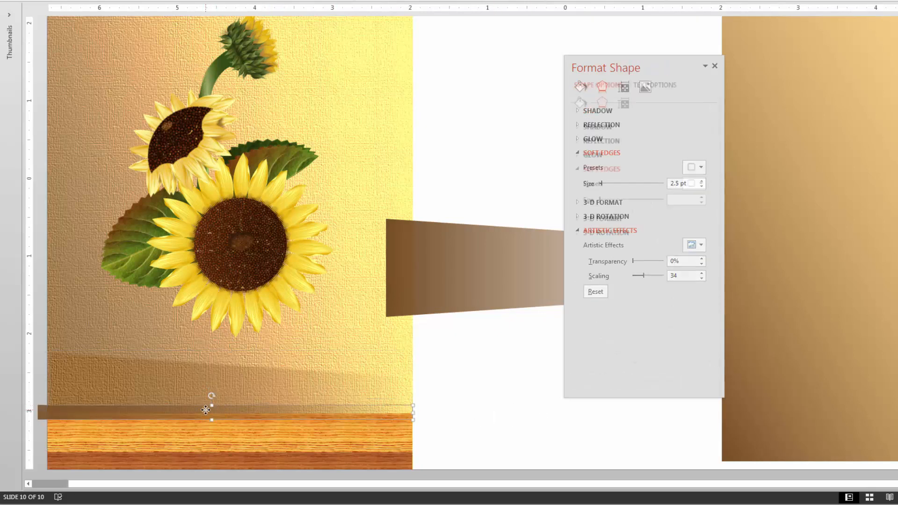
- Bring the wooden tabletop in front of the narrow gradient strip
click(283, 452)
right_click(283, 452)
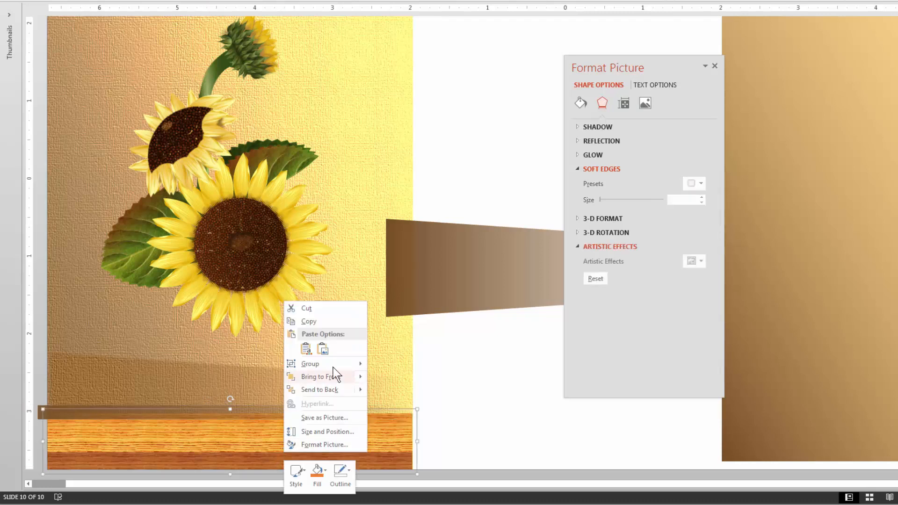
mouse_move(328, 375)
click(397, 374)
click(509, 422)
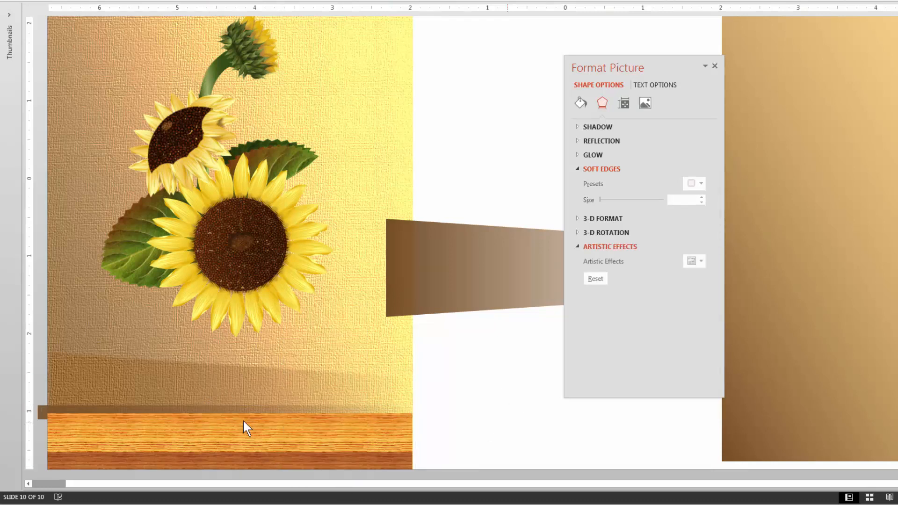
- Recolor the strip's 100% gradient stop to dark red and set its brightness to -61%
click(226, 411)
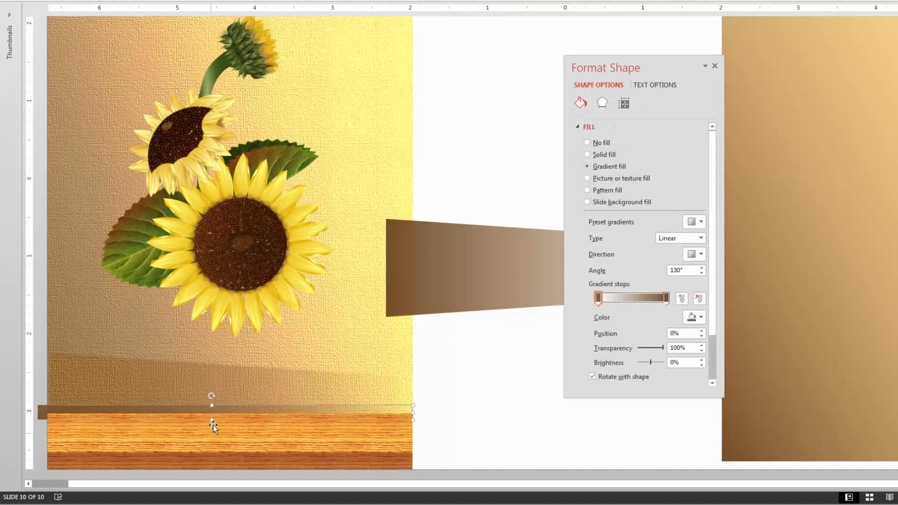
click(665, 297)
click(700, 317)
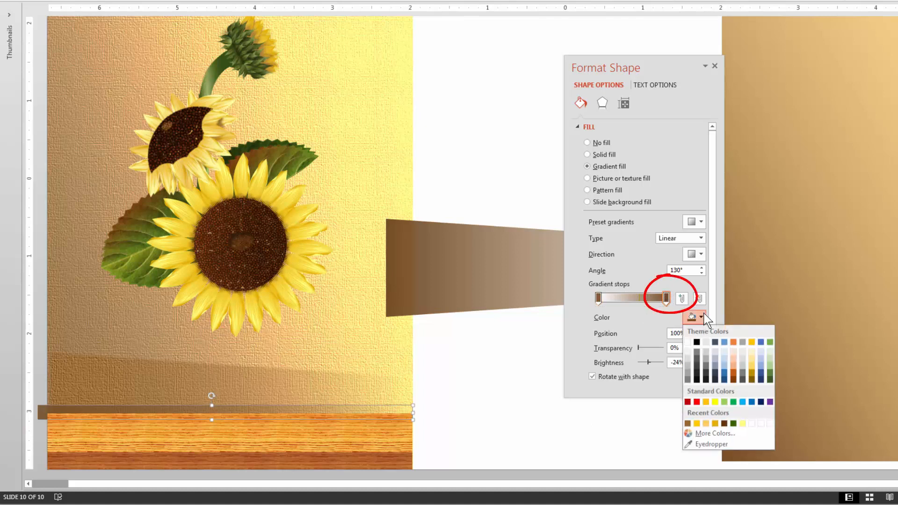
click(687, 403)
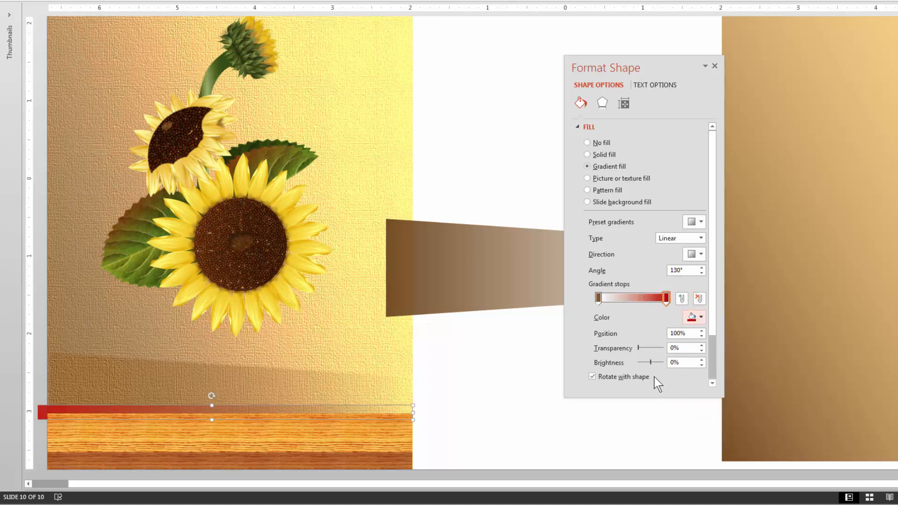
click(651, 362)
drag(651, 364, 641, 364)
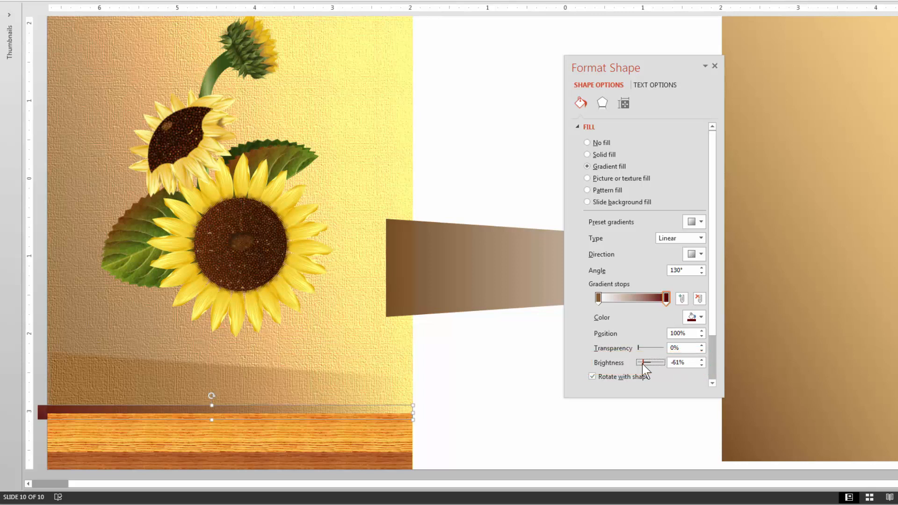
- Set the dark red stop's transparency to 14% and lower the strip's upper edge slightly
click(667, 299)
drag(637, 347, 642, 349)
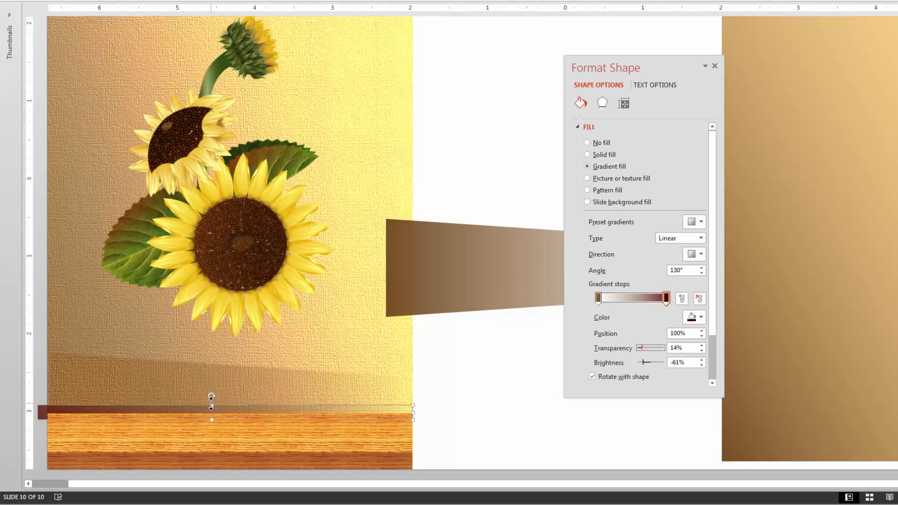
drag(211, 405, 210, 407)
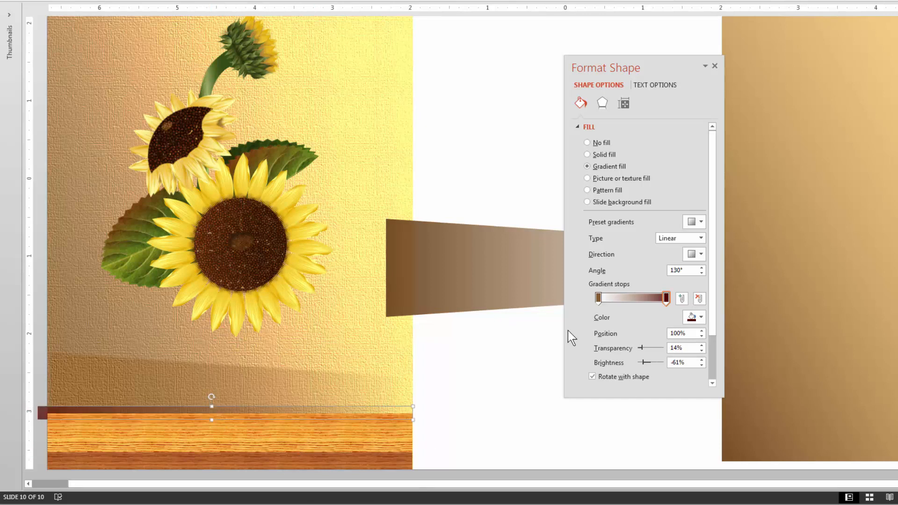
- Apply 2.5-point soft edges to the dark red strip behind the tabletop
click(603, 103)
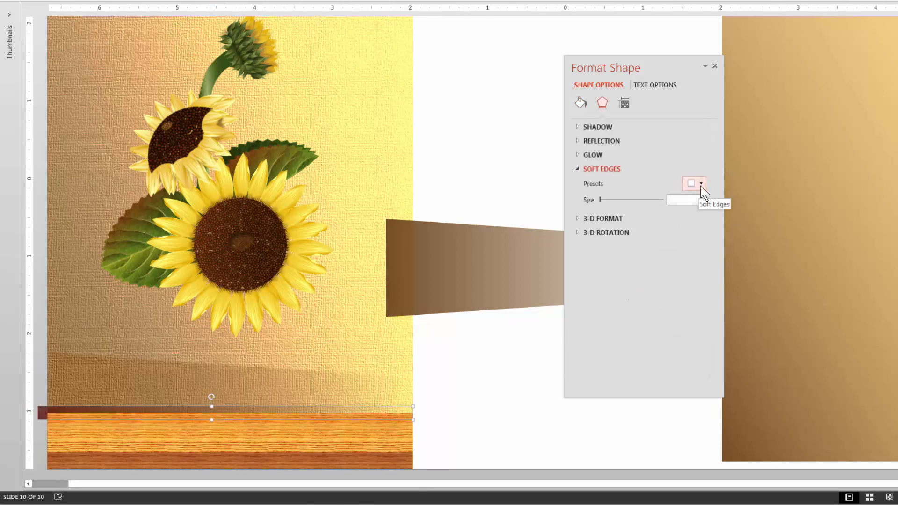
click(698, 183)
click(705, 250)
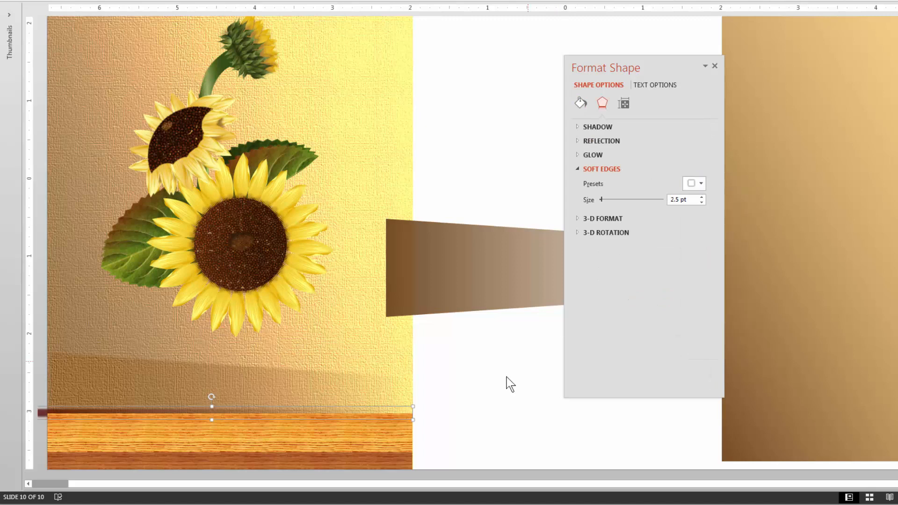
click(497, 416)
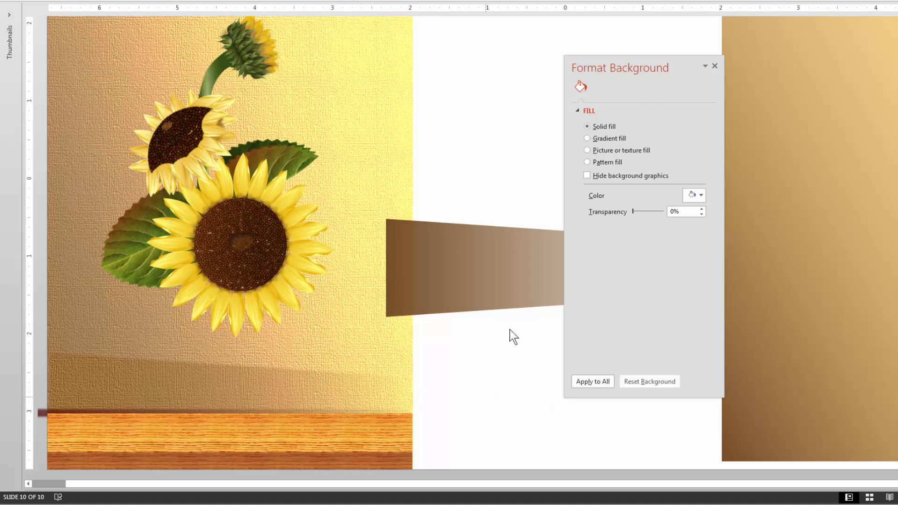
- Delete the two leftover brown gradient shapes beside the sunflower picture and clear the formatting pane out of the way
click(498, 284)
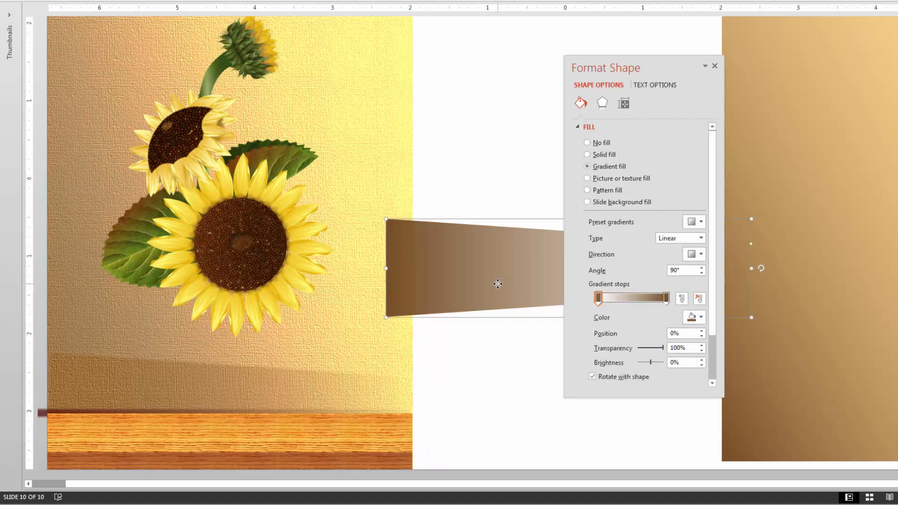
key(Delete)
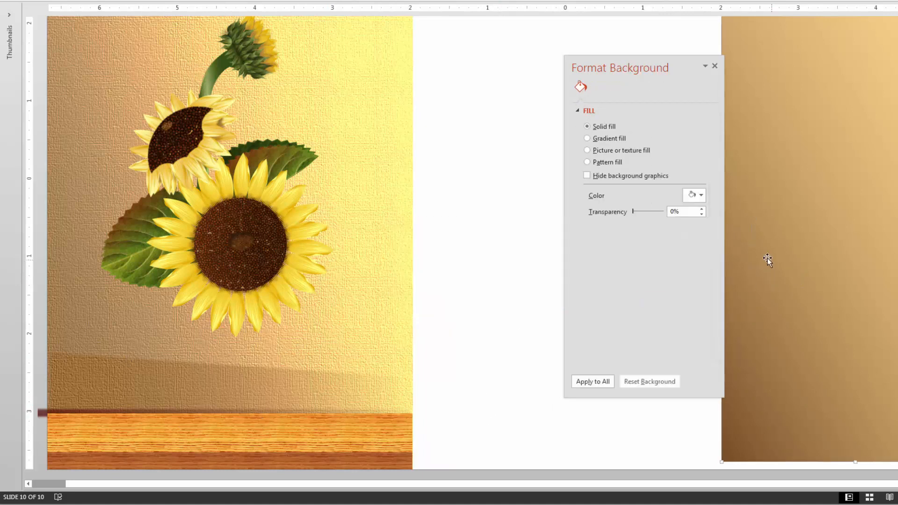
click(767, 257)
key(Delete)
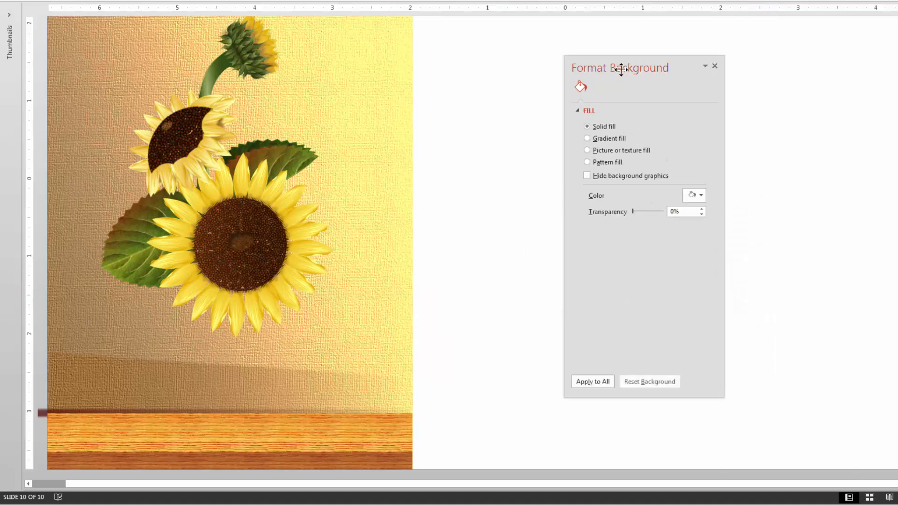
drag(618, 66, 785, 73)
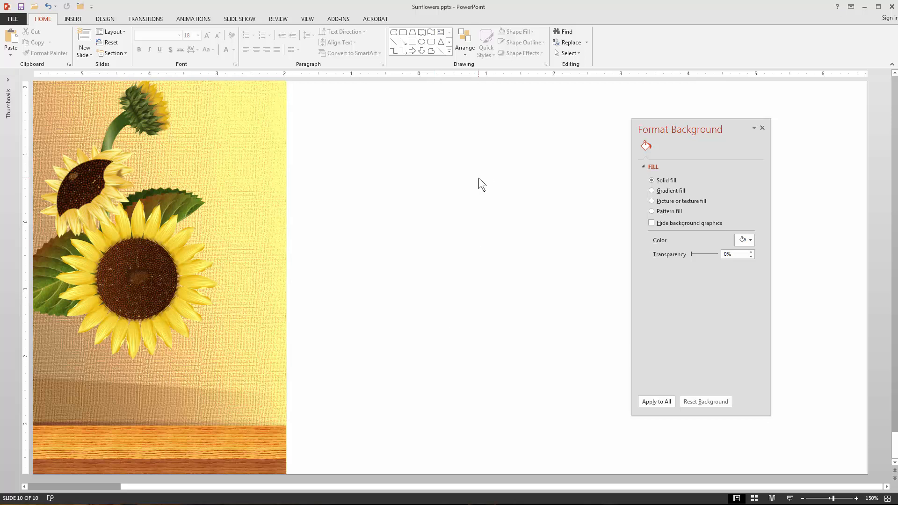
- Insert a wave shape about 0.76" by 1.82" beside the picture and rotate it 90° to stand upright
click(448, 52)
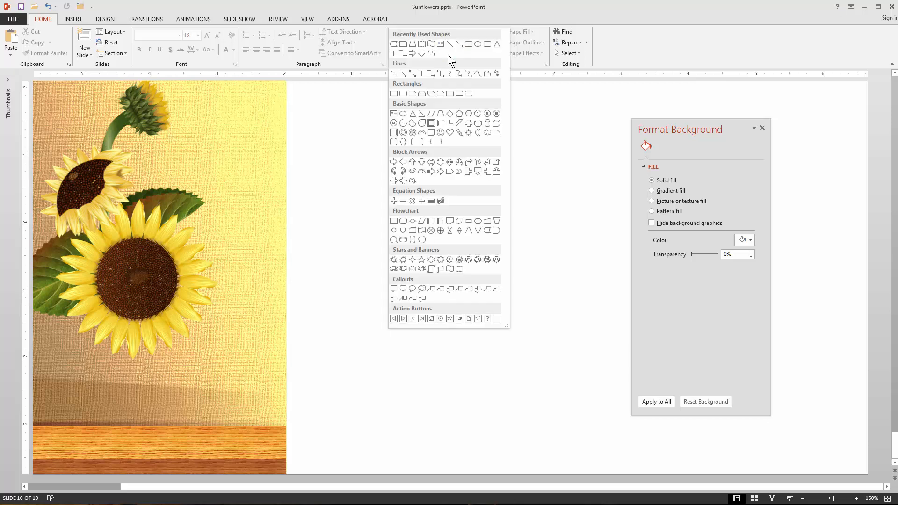
click(450, 270)
drag(322, 161, 448, 208)
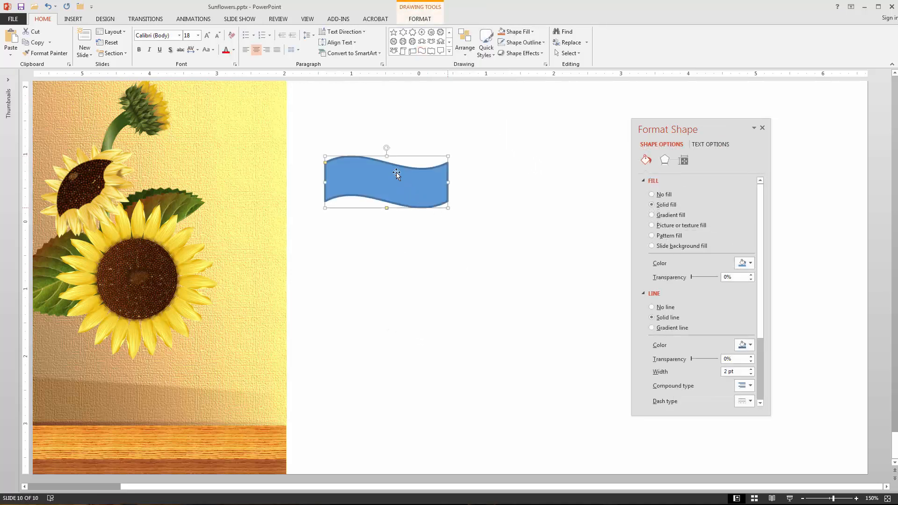
drag(387, 148, 421, 183)
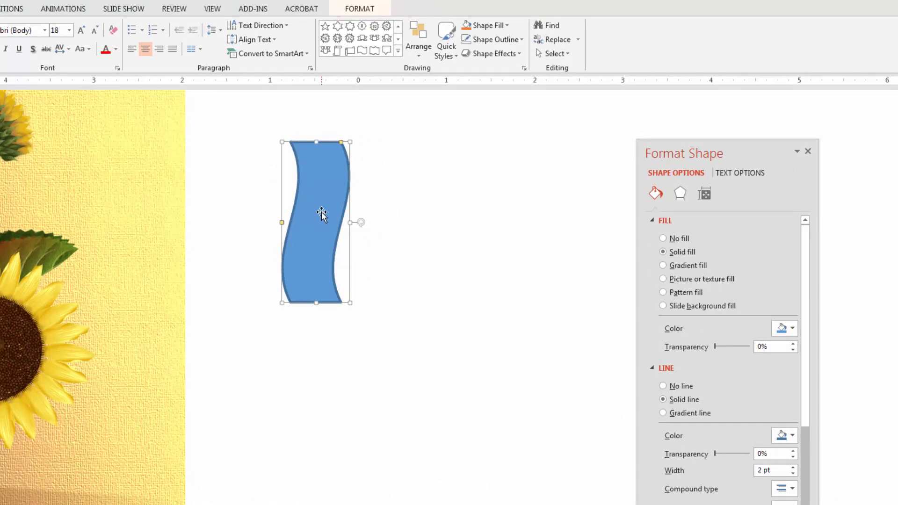
- Duplicate the upright wave slightly to the right and flip the copy horizontally to mirror its curve
drag(321, 211, 349, 212)
click(360, 8)
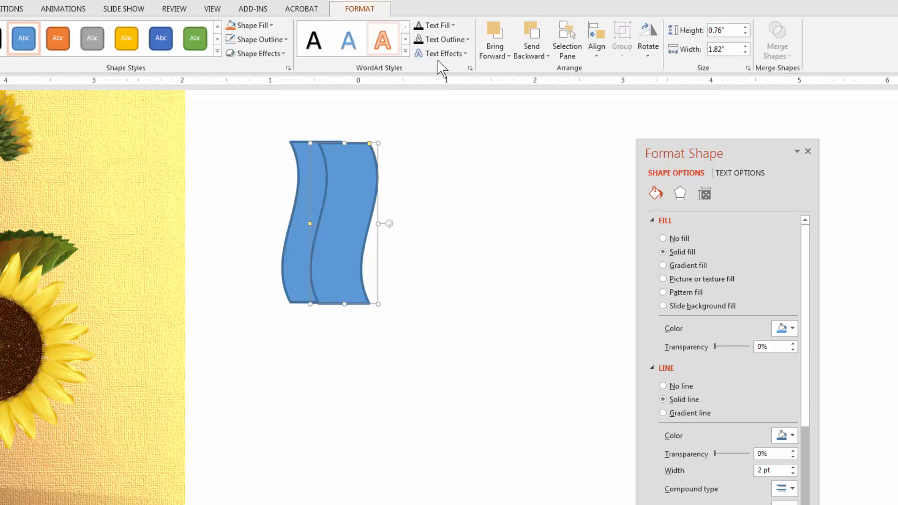
click(647, 58)
click(664, 117)
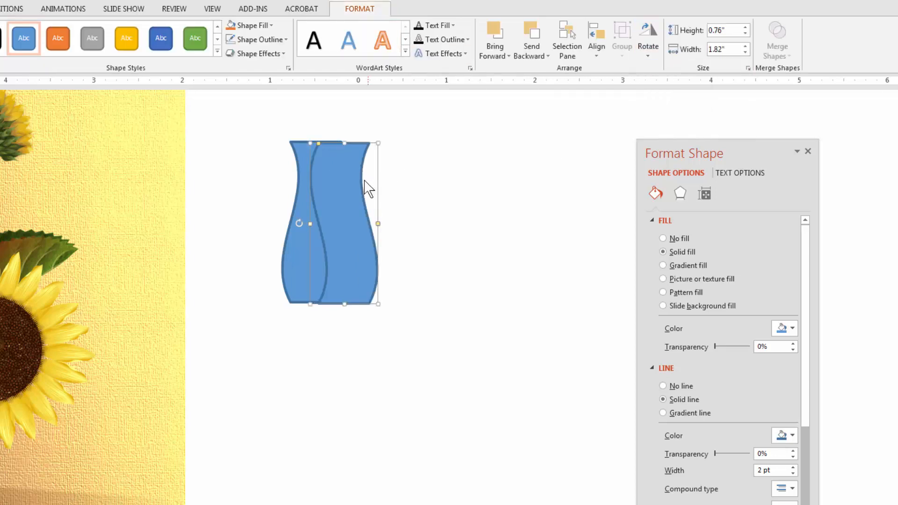
- Shift the mirrored wave left so the pair overlaps into a vase outline, and align their top edges
drag(370, 190, 359, 183)
drag(257, 126, 451, 367)
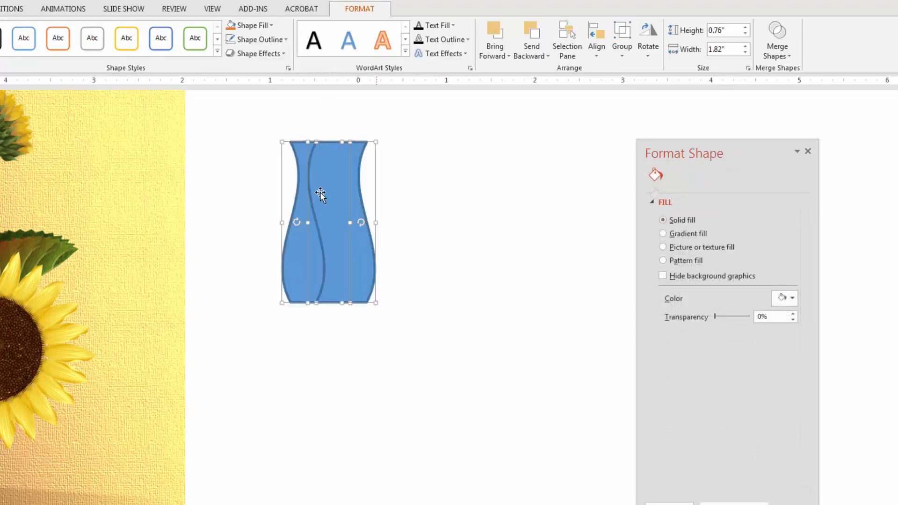
click(595, 40)
click(608, 114)
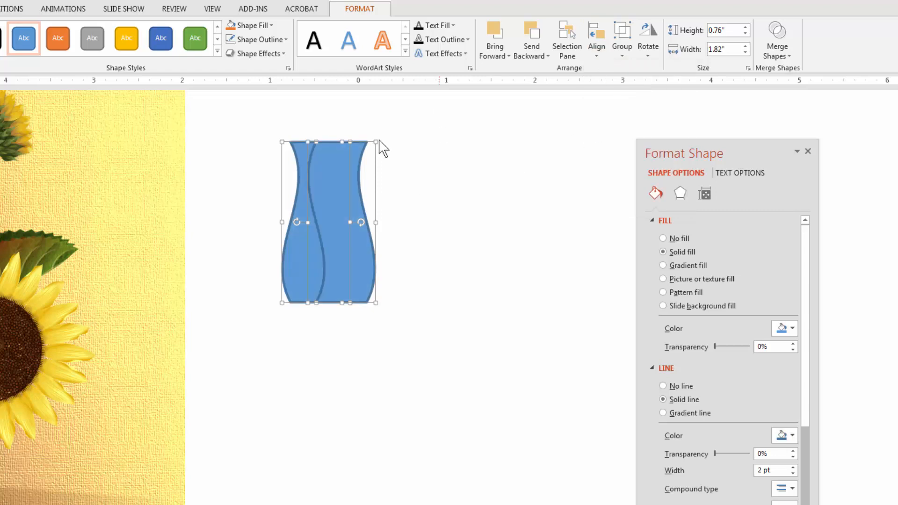
click(465, 345)
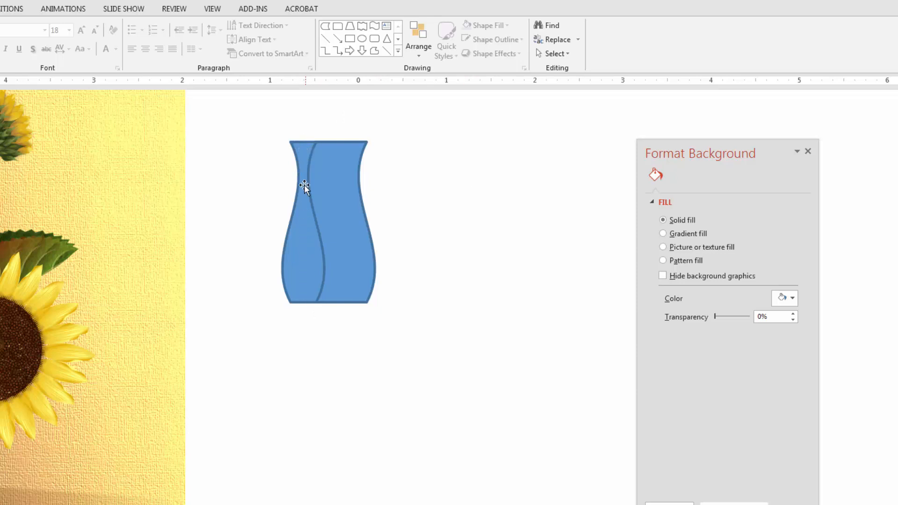
- Fill the left wave of the vase outline with orange
click(308, 279)
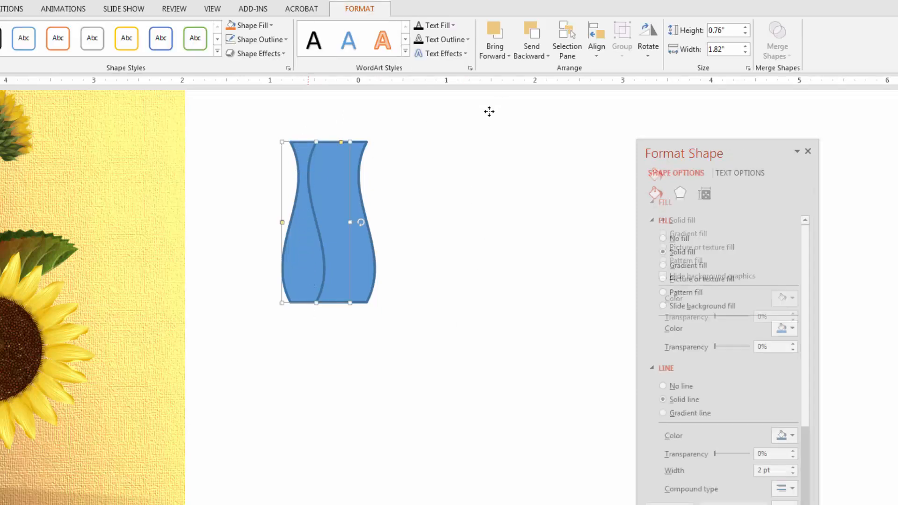
click(270, 26)
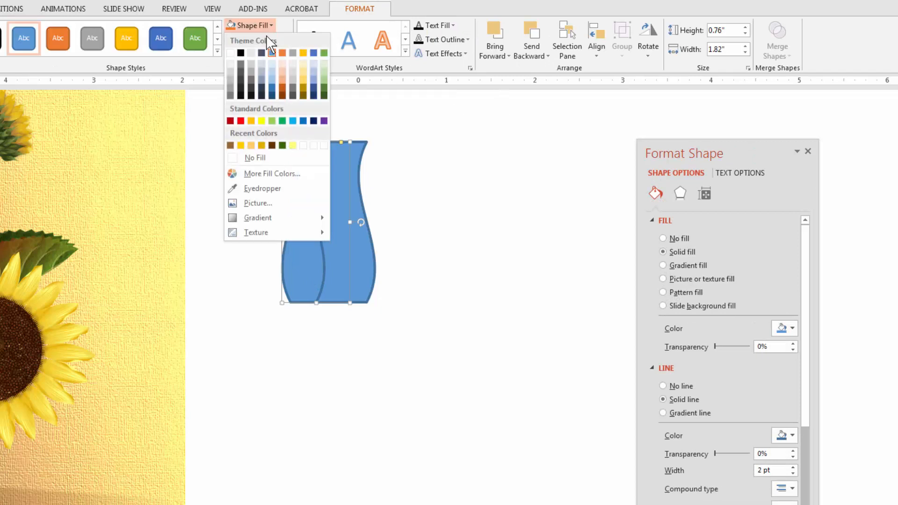
click(282, 53)
click(257, 220)
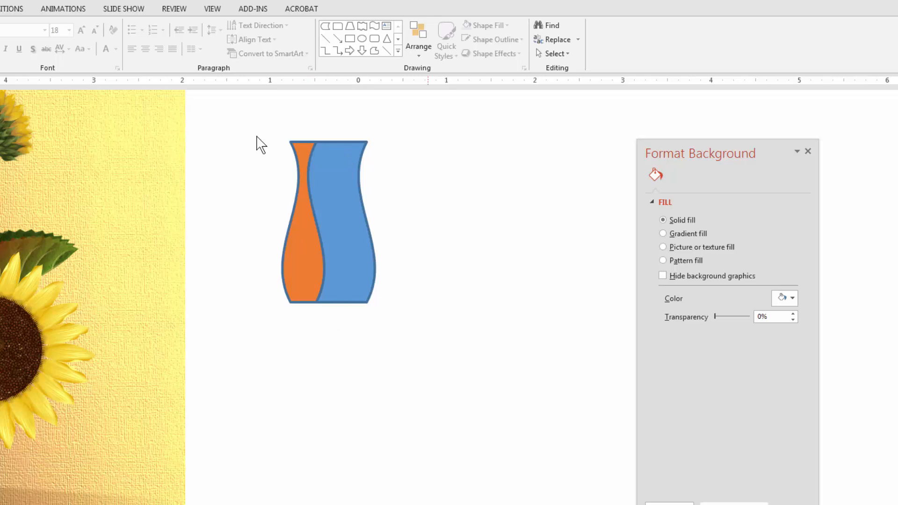
- Make two copies of the orange and blue vase pair, placed in a row to its right
drag(248, 114, 407, 332)
drag(365, 261, 583, 268)
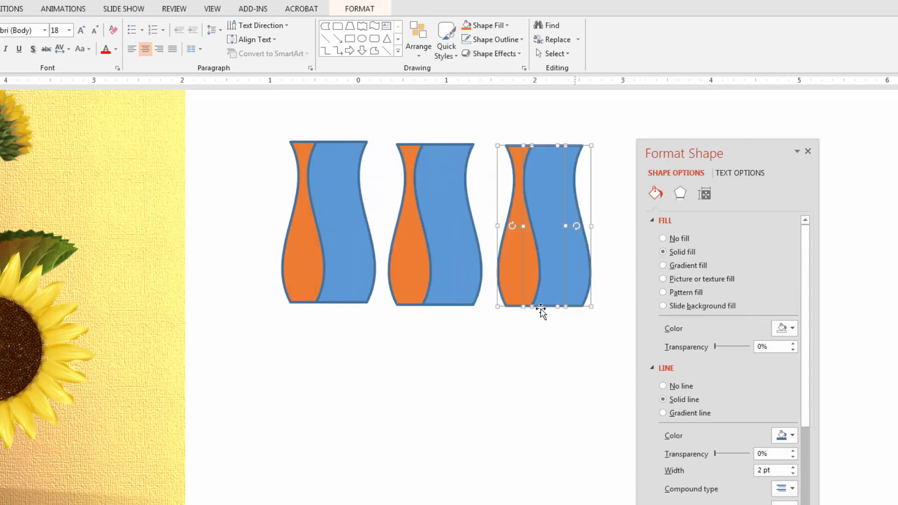
click(443, 402)
- Subtract the blue wave from the orange one in the leftmost pair and remove the resulting shape's outline
drag(230, 128, 397, 333)
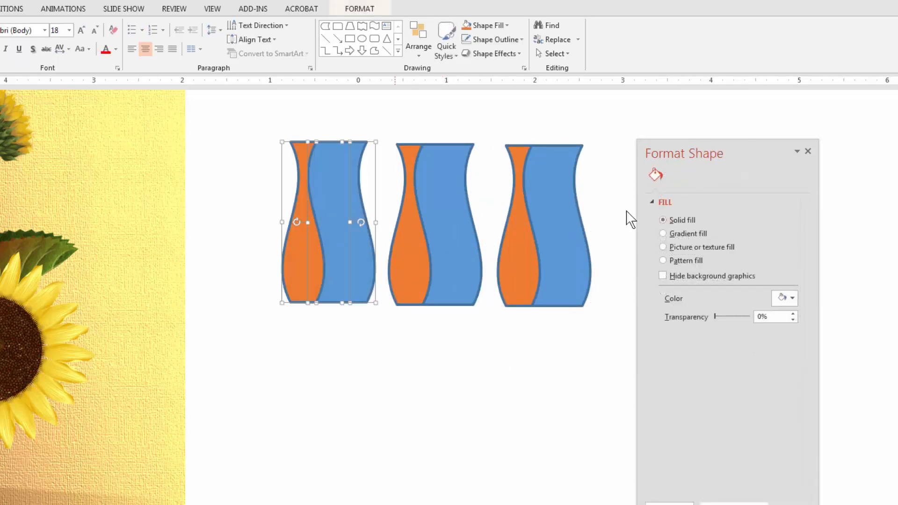
click(345, 9)
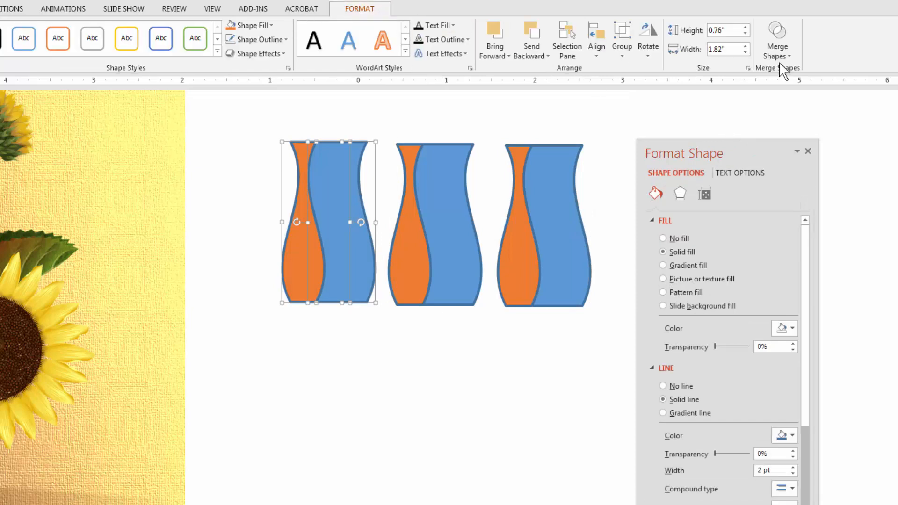
click(778, 47)
click(778, 129)
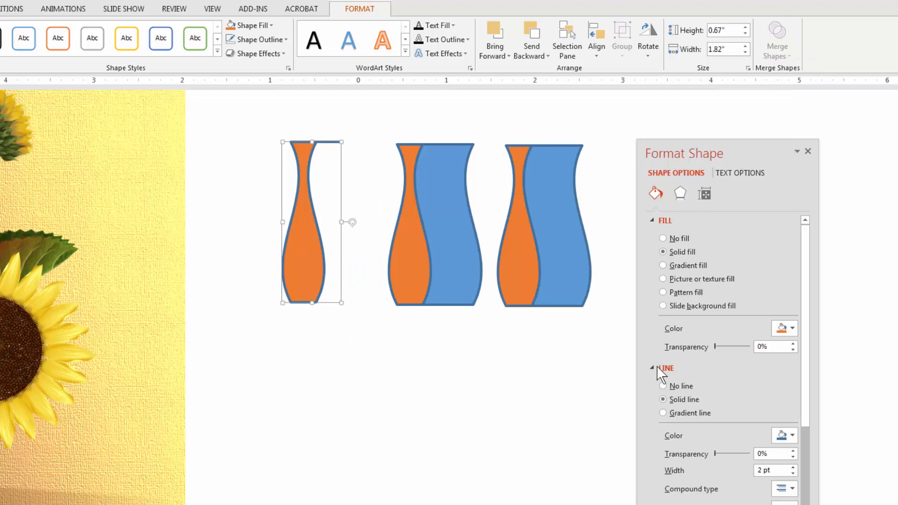
click(663, 385)
click(409, 408)
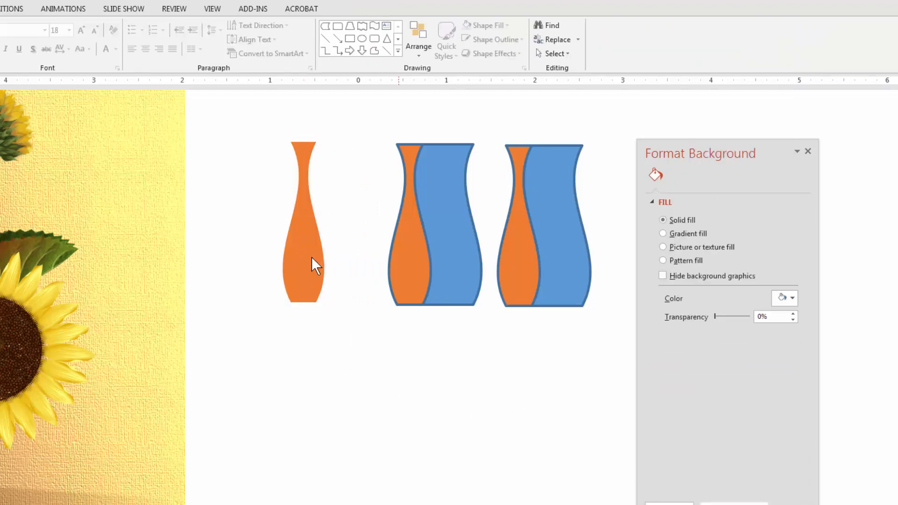
- Draw a rectangle about 2.13" by 0.54" just right of the slim orange vase and subtract it to trim the vase's leftover edge
click(307, 262)
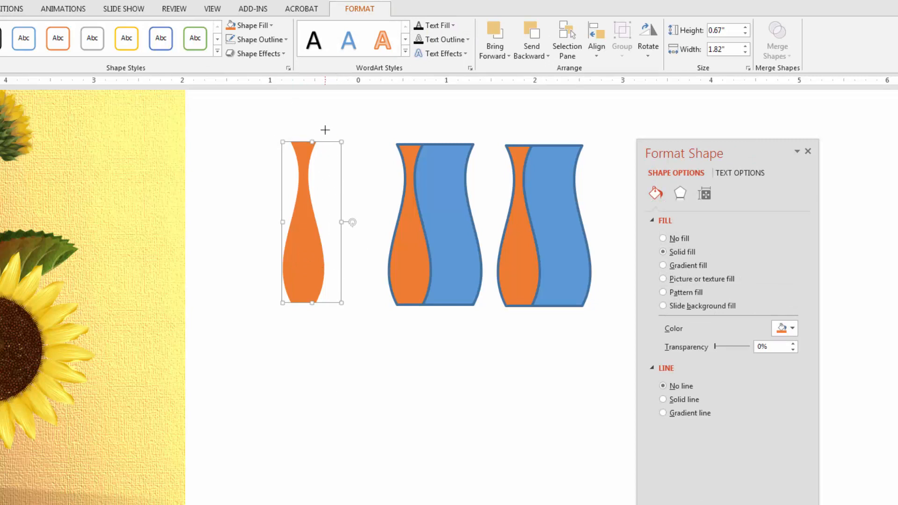
mouse_move(321, 137)
mouse_down()
mouse_move(357, 315)
mouse_move(370, 324)
mouse_up()
drag(353, 282, 356, 282)
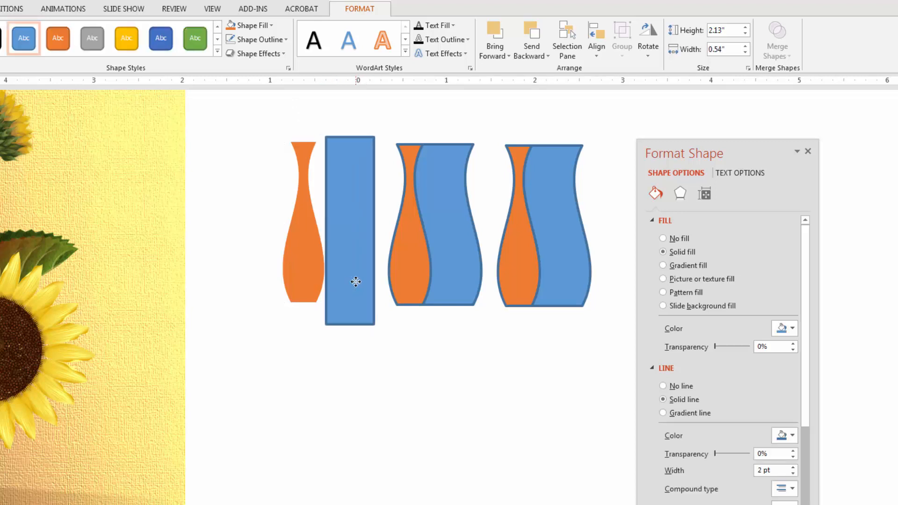
click(301, 248)
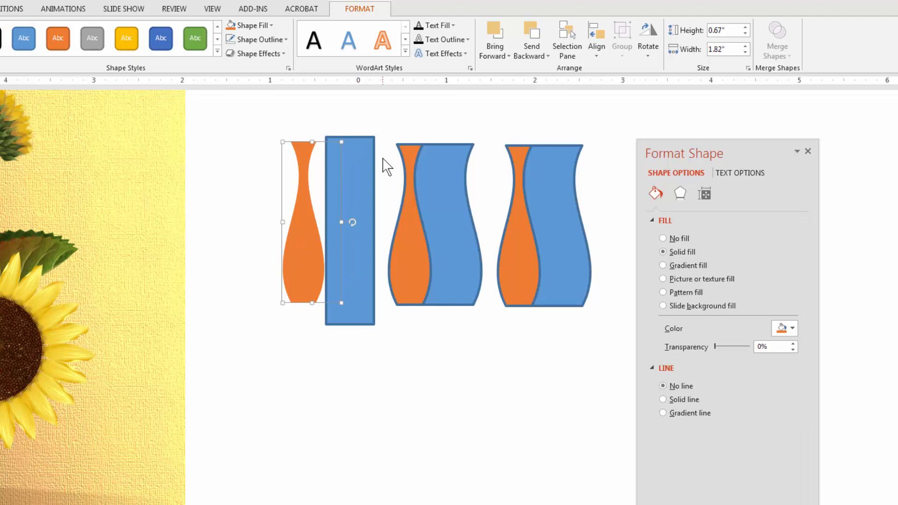
shift+click(354, 149)
click(778, 49)
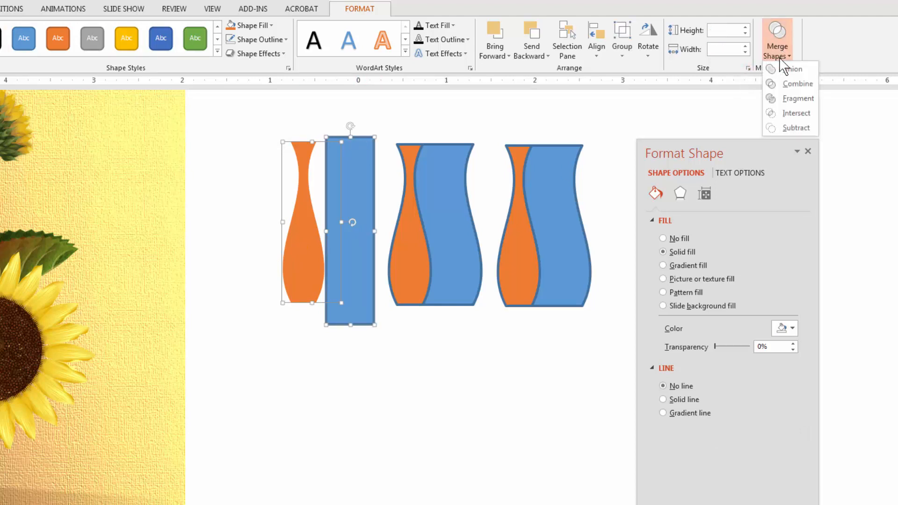
click(795, 127)
click(282, 136)
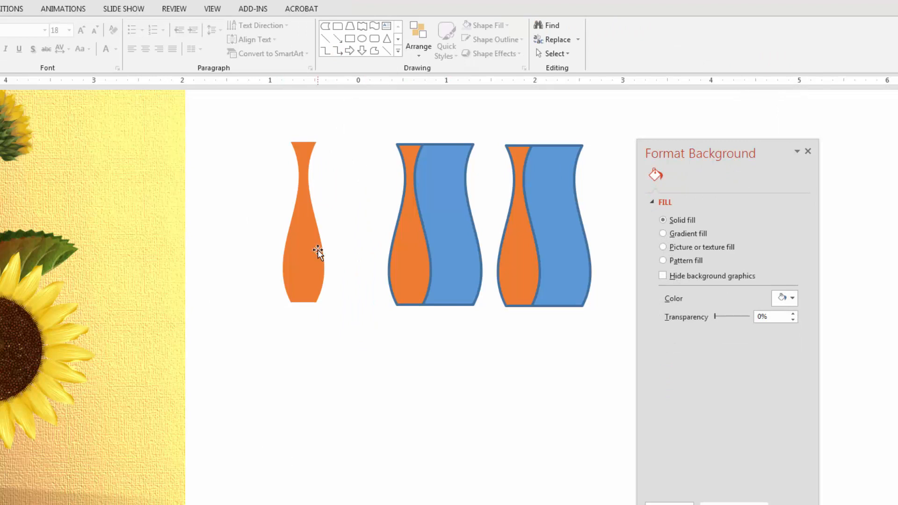
- Merge the middle pair of waves with Union into one blue vase and move it slightly left
drag(360, 116, 494, 361)
click(777, 51)
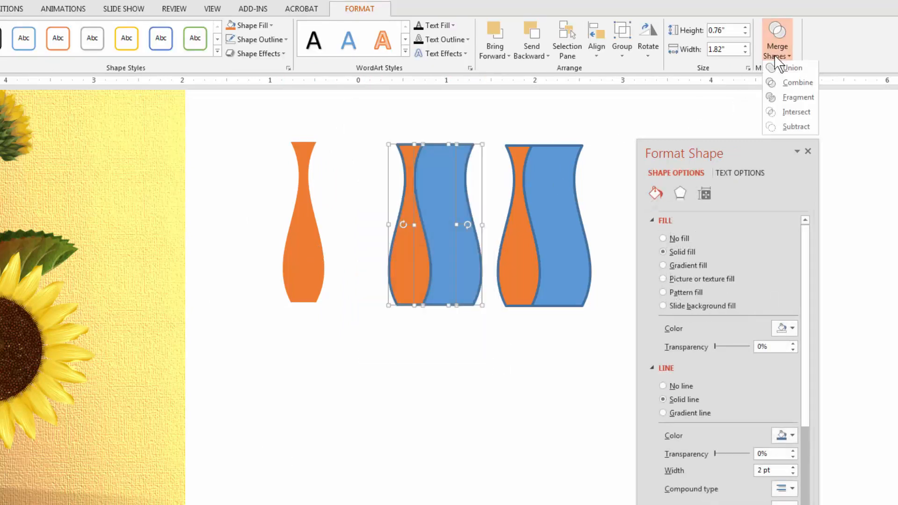
click(789, 68)
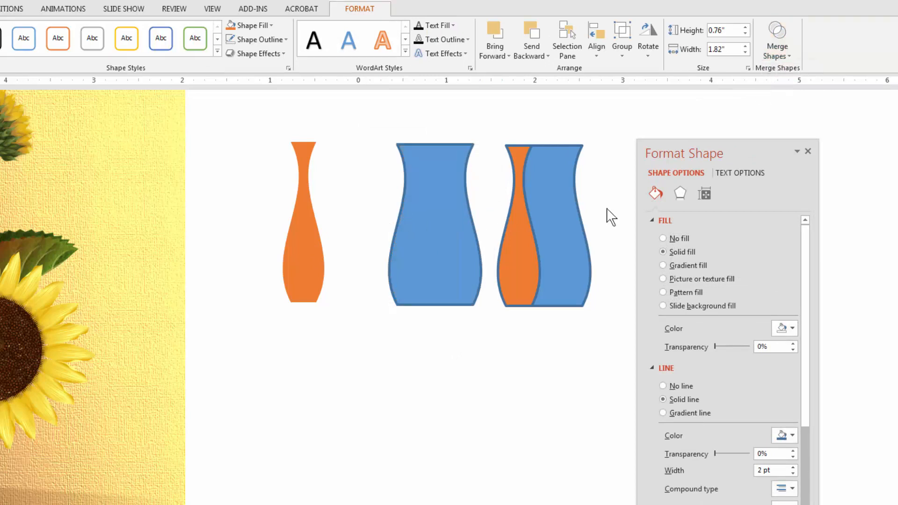
drag(458, 240, 425, 241)
click(455, 254)
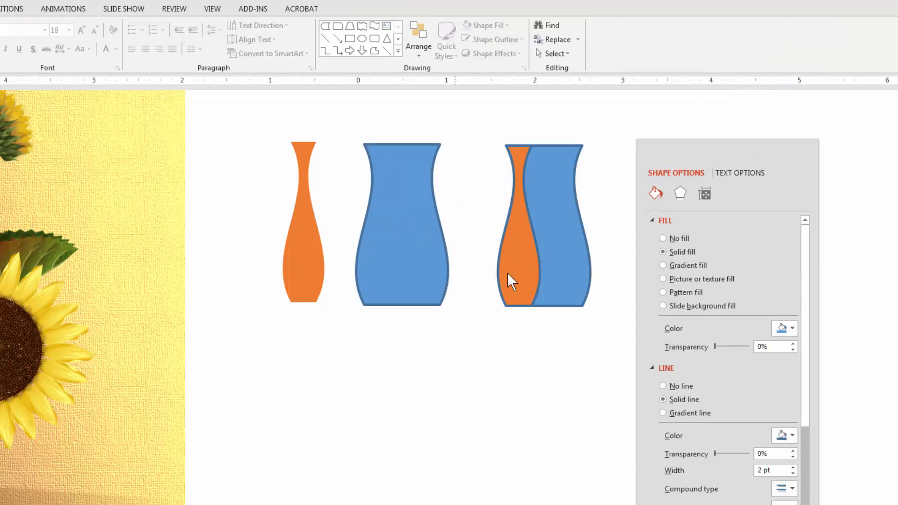
- Deepen the curves of both the blue and orange waves in the rightmost vase using their adjustment handles
click(573, 279)
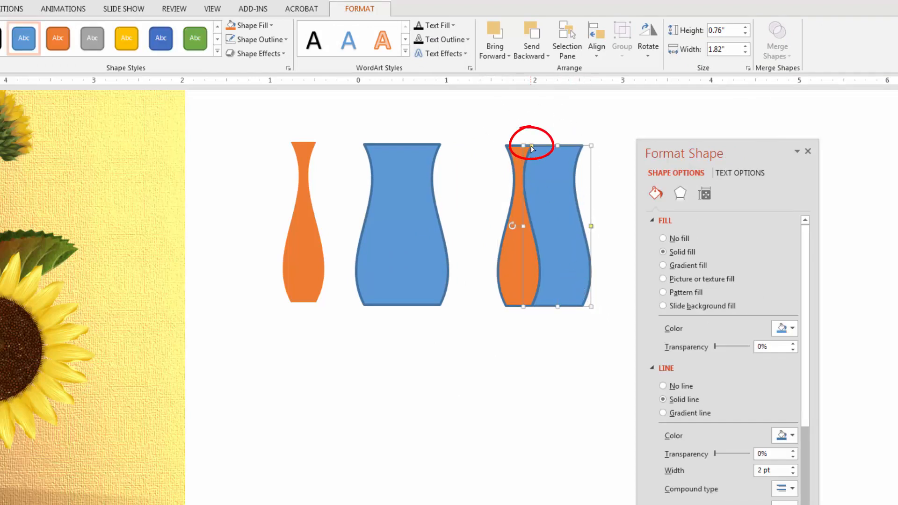
drag(531, 146, 596, 156)
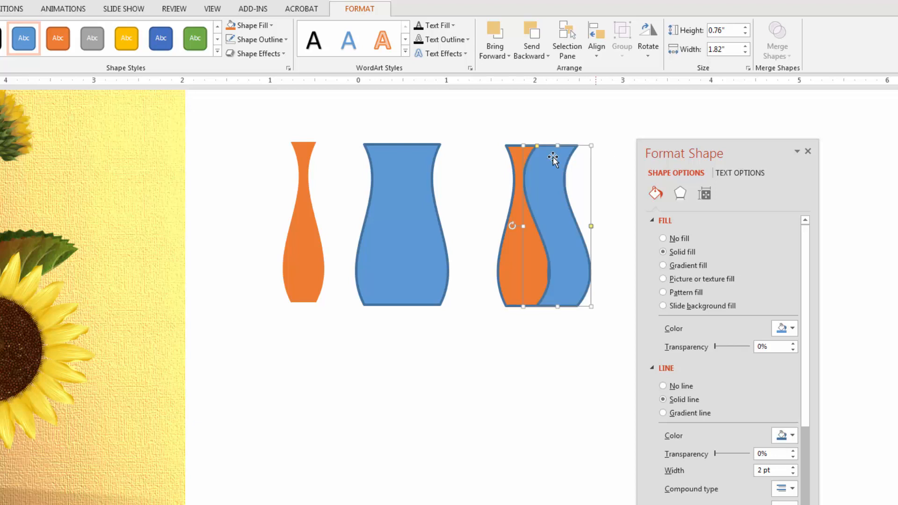
click(515, 151)
drag(557, 149, 517, 156)
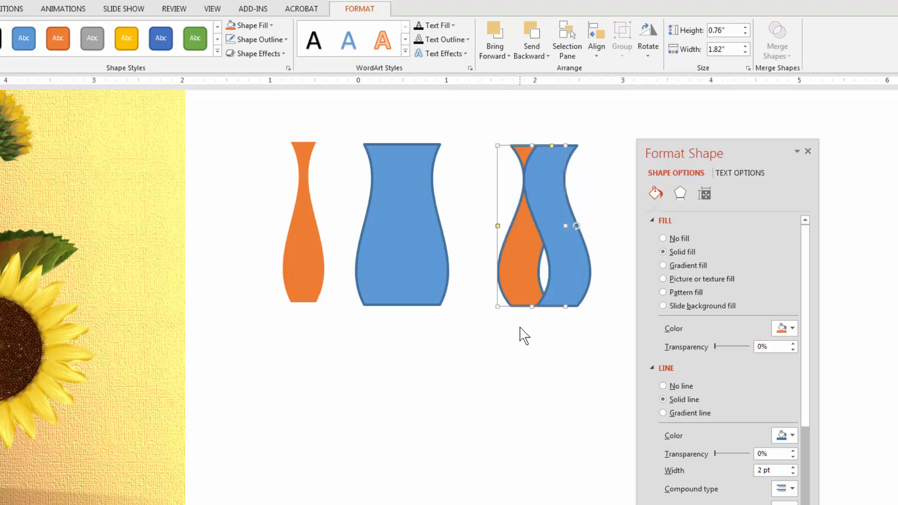
click(486, 185)
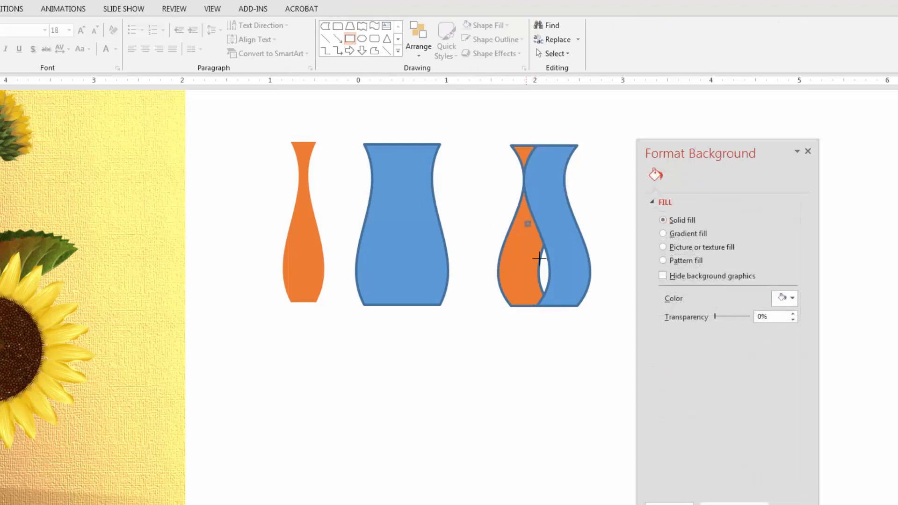
- Draw a rectangle over the gap in the rightmost vase's lower body and nudge its blue wave slightly to the right
drag(539, 258, 568, 304)
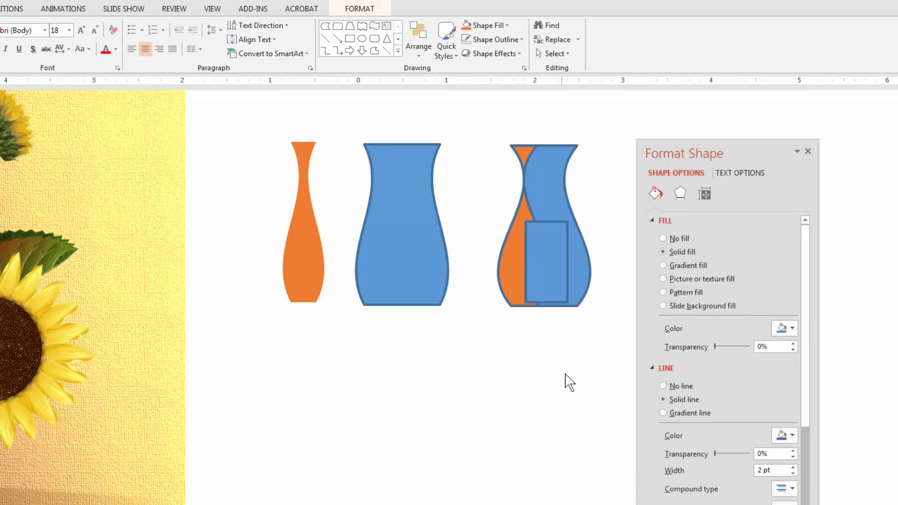
click(568, 381)
click(556, 184)
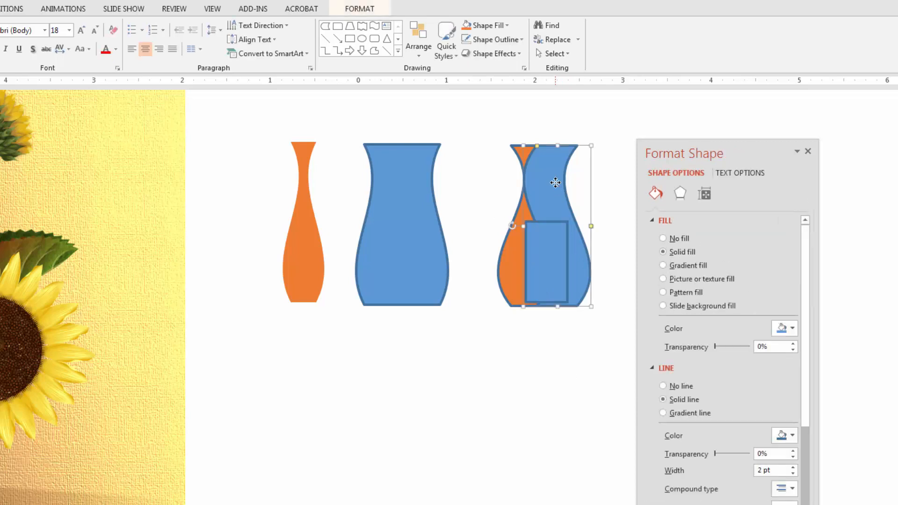
key(Right)
key(Right)
key(Right)
click(481, 419)
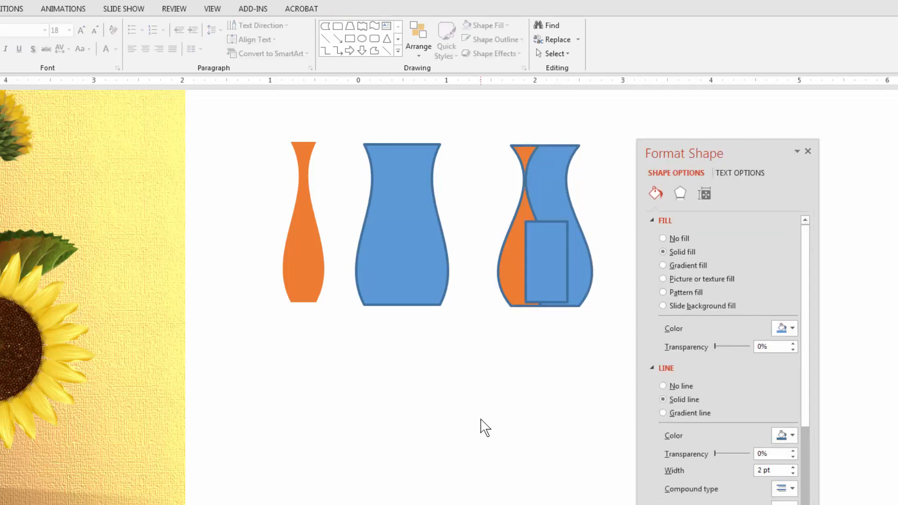
- Merge the rightmost vase's two waves and rectangle with Union and move the resulting vase closer to the middle vase
drag(472, 115, 619, 360)
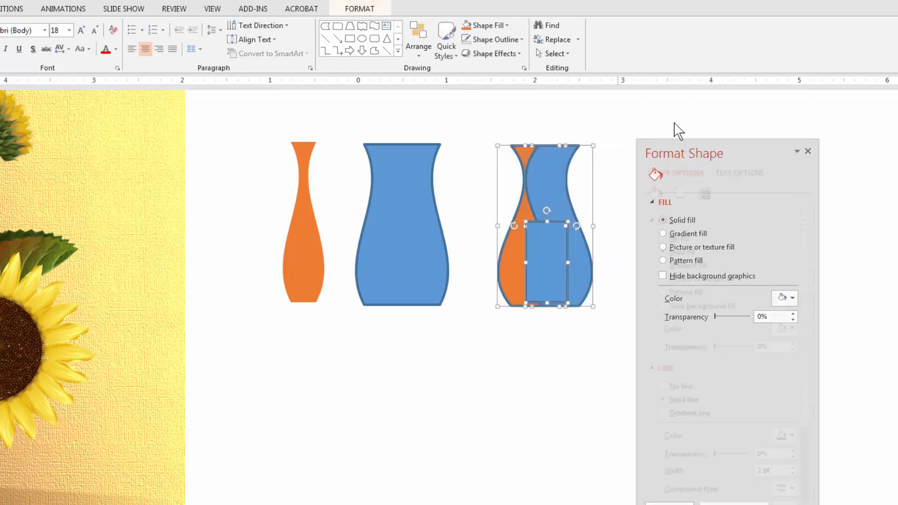
click(369, 11)
click(776, 42)
click(790, 70)
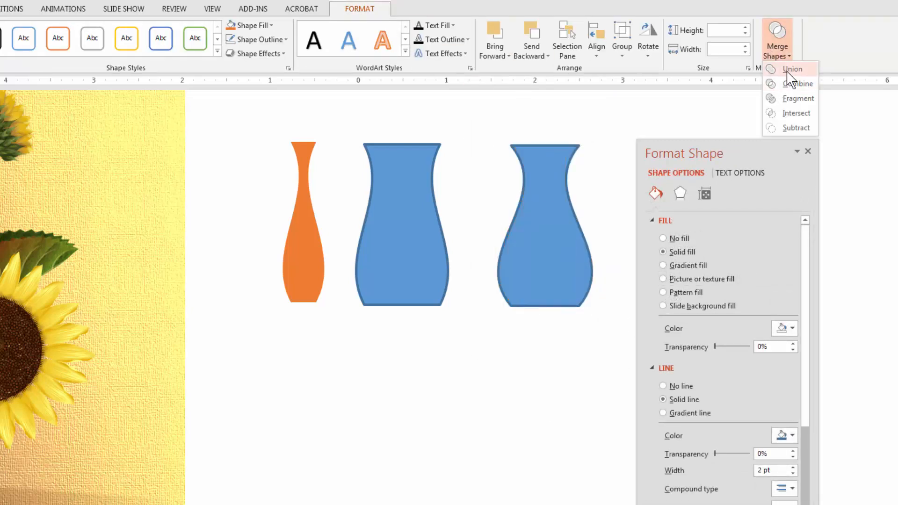
drag(545, 242, 508, 243)
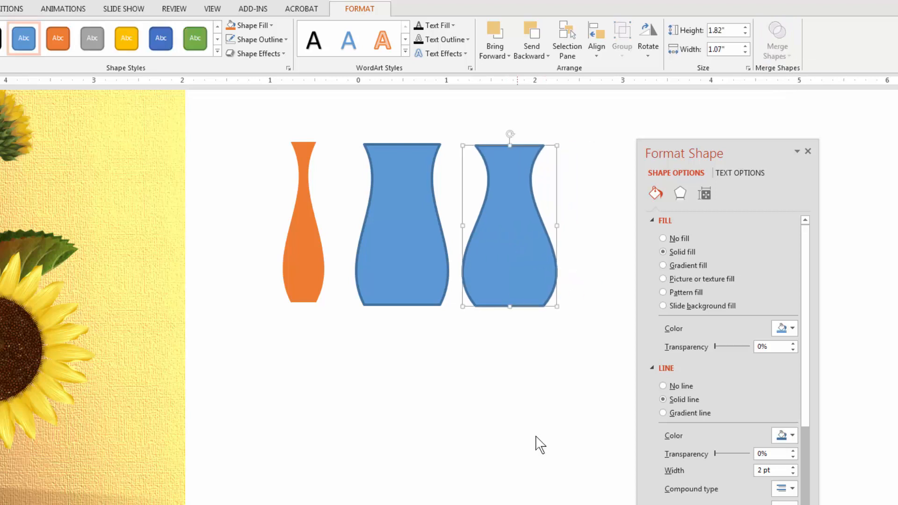
- Even out the gaps in the row of vases by moving the orange vase right and nudging the rightmost one
click(491, 445)
mouse_move(316, 251)
mouse_down()
mouse_move(341, 247)
mouse_move(333, 246)
mouse_up()
click(405, 256)
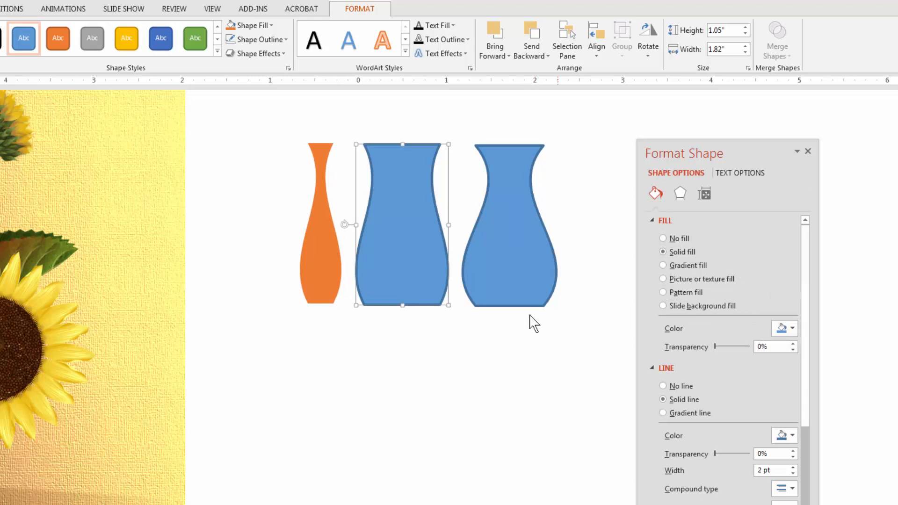
drag(517, 231, 520, 230)
click(432, 446)
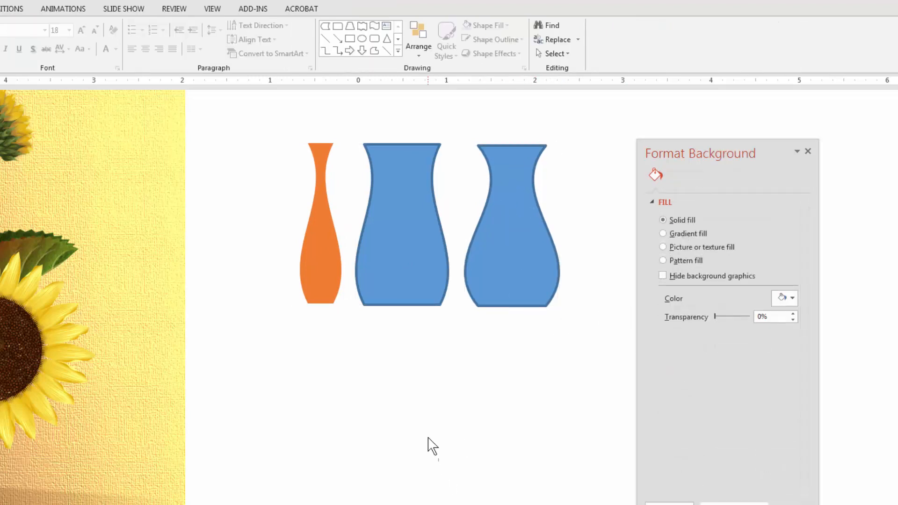
- Draw a Double Wave shape below the row of vases and rotate it upright
click(398, 51)
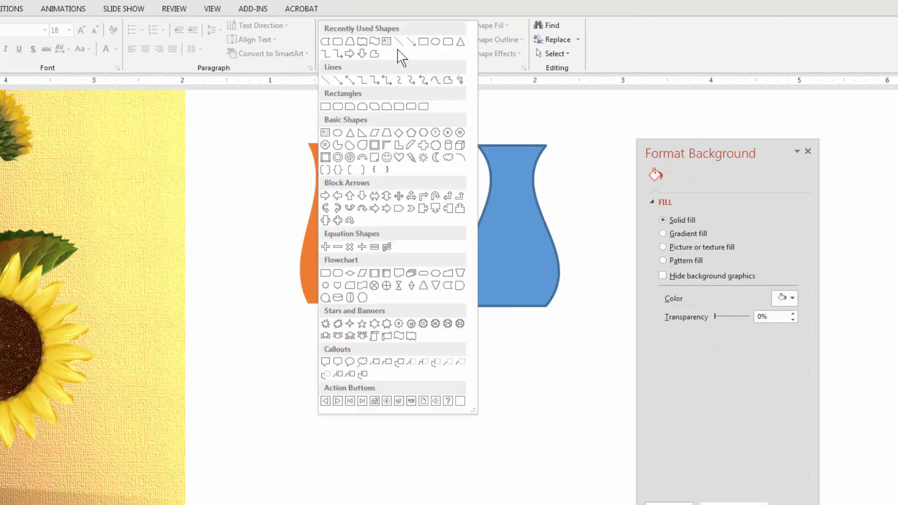
click(412, 336)
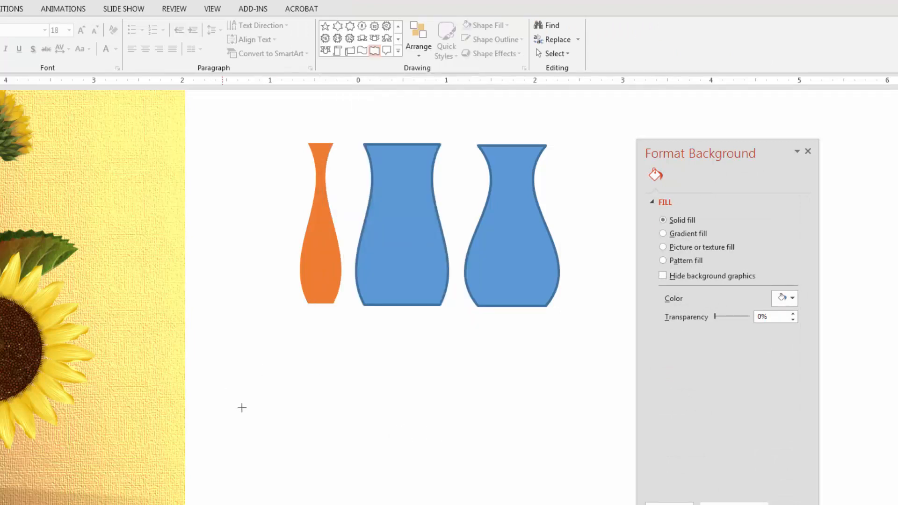
mouse_move(330, 424)
mouse_down()
mouse_move(423, 436)
mouse_move(418, 442)
mouse_up()
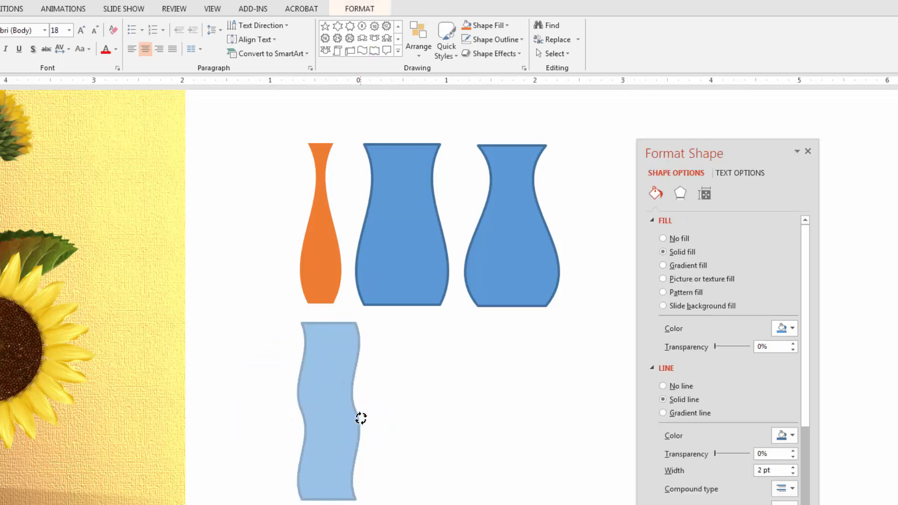
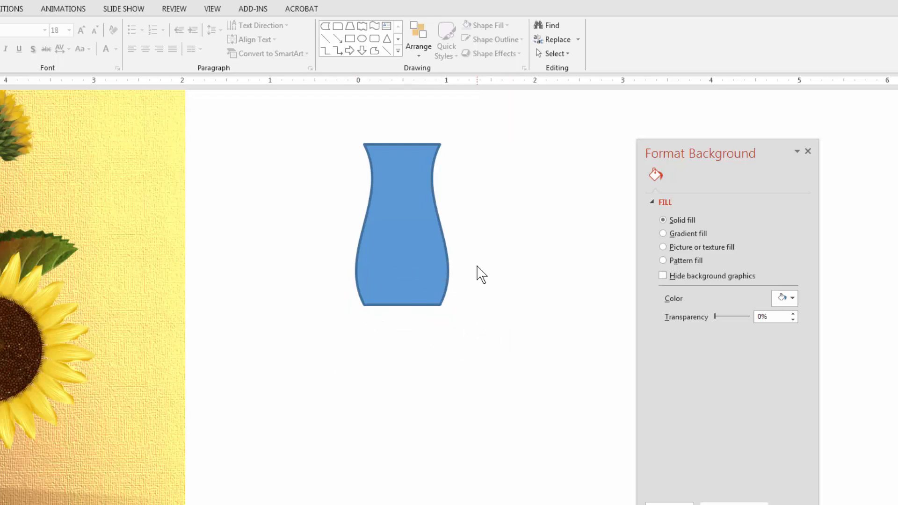
- Draw a Flowchart Stored Data shape below the vase and rotate it 90° counterclockwise so its convex side faces down
click(398, 50)
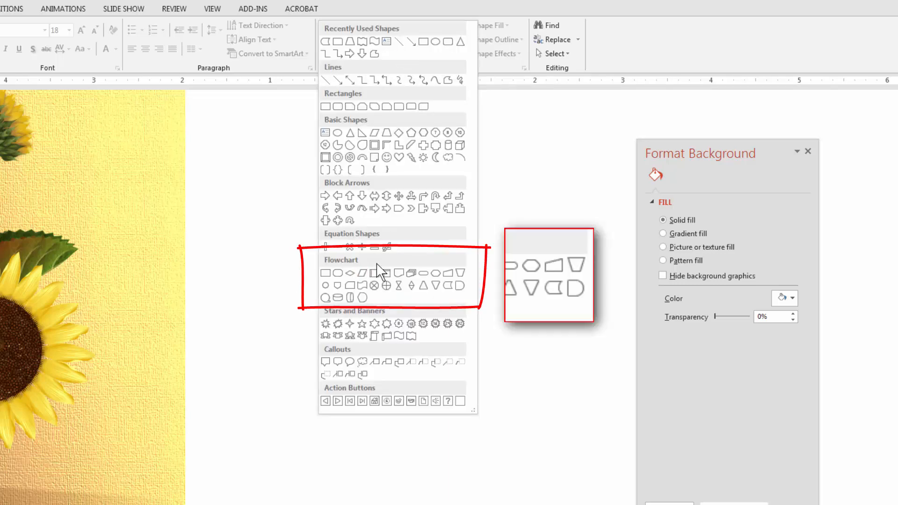
click(448, 286)
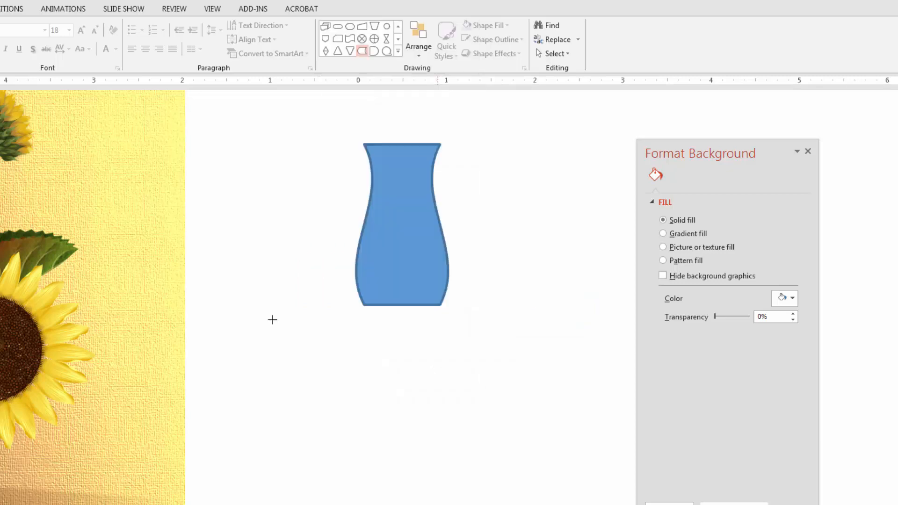
drag(275, 309, 367, 403)
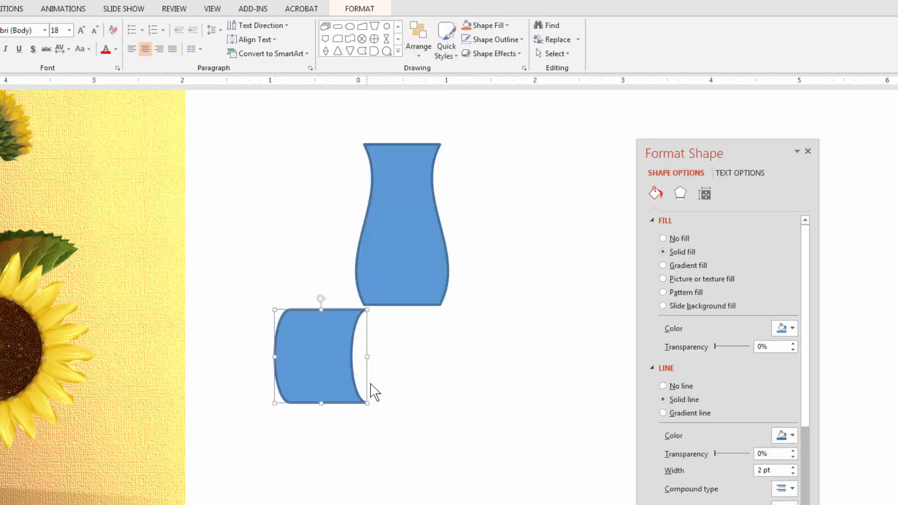
drag(321, 298, 242, 354)
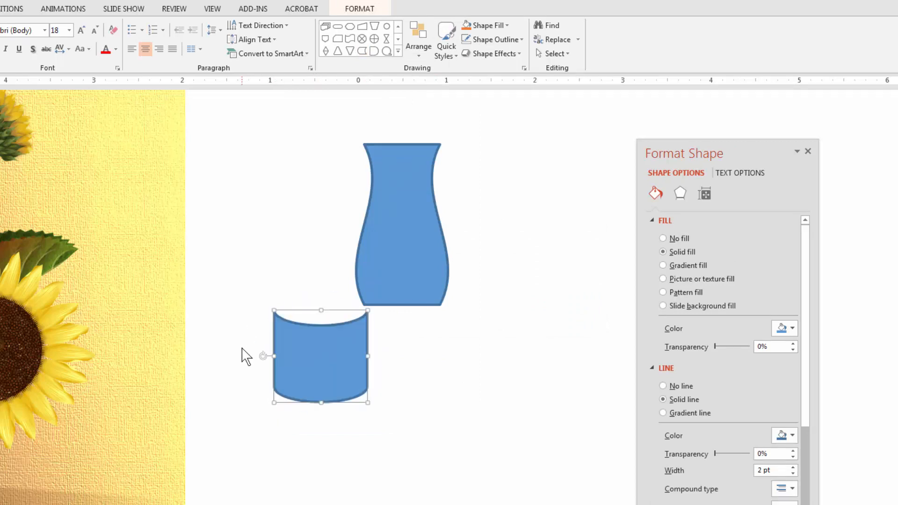
- Fit the curved shape over the vase's base, resizing it to about 0.9" wide by 0.7" tall with its curved bottom protruding
drag(318, 376, 442, 273)
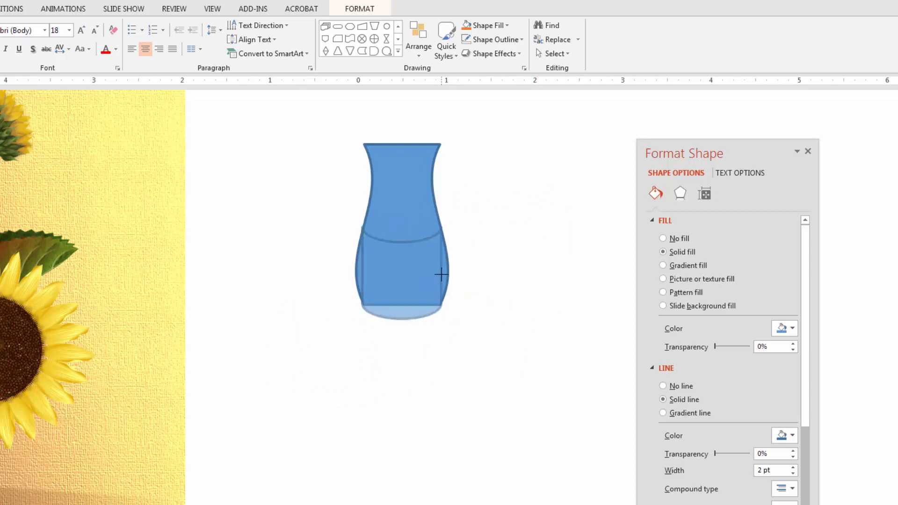
drag(404, 228, 400, 256)
drag(395, 294, 395, 296)
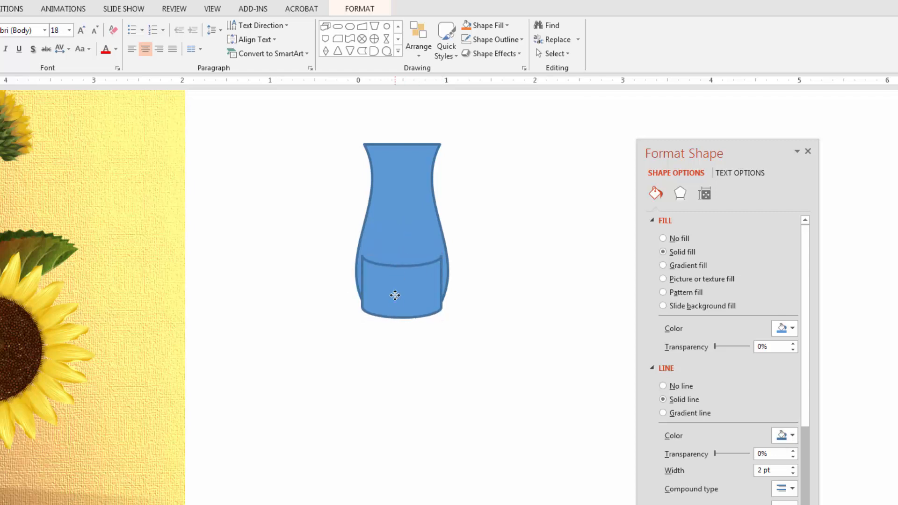
- Remove the outlines from both the vase and the curved base shape
click(561, 426)
drag(556, 417, 291, 108)
click(689, 388)
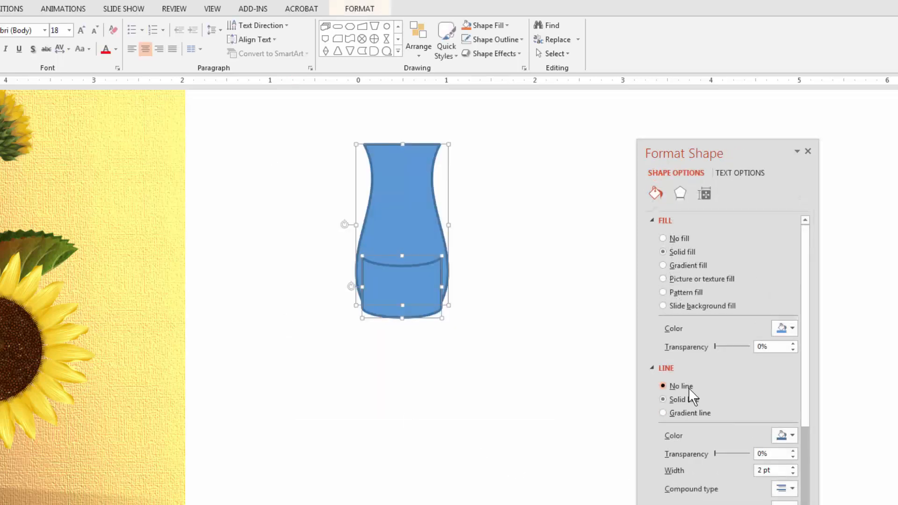
click(453, 405)
- Fine-tune the curved base shape's vertical position under the vase with small downward and upward nudges
click(429, 317)
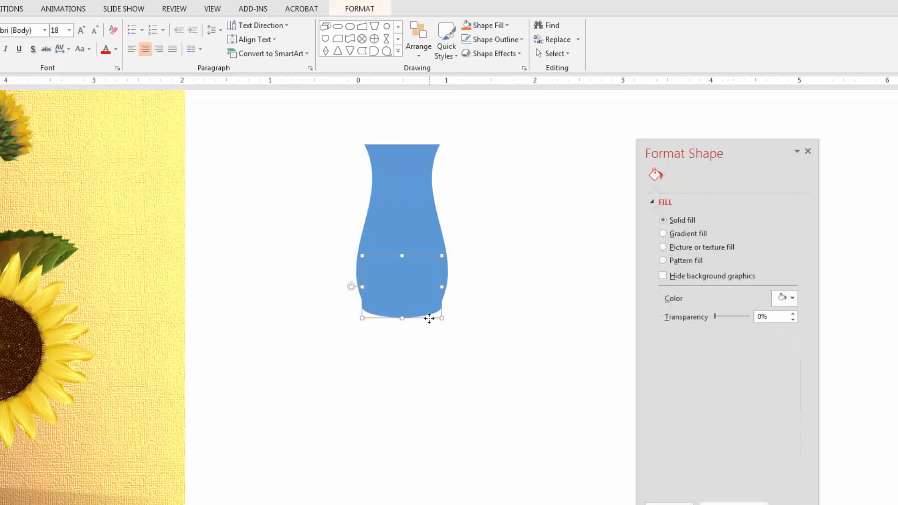
key(Down)
key(Down)
key(Down)
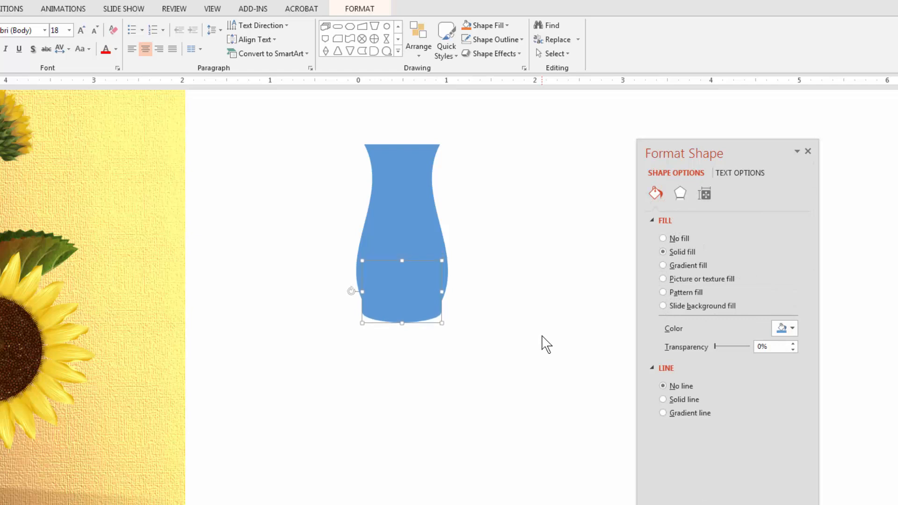
click(423, 358)
click(421, 314)
key(Up)
key(Up)
click(436, 402)
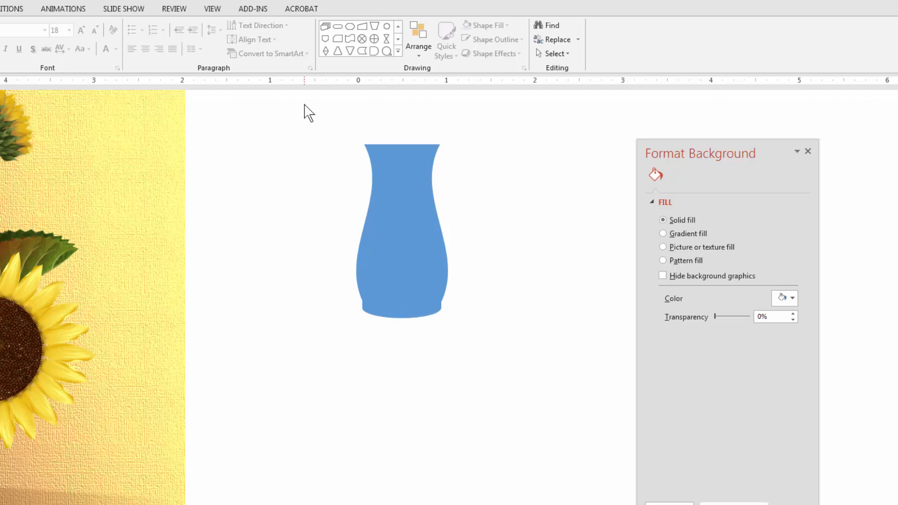
- Align the vase and the curved base shape with each other using Align Center and Align Middle
drag(301, 120, 533, 388)
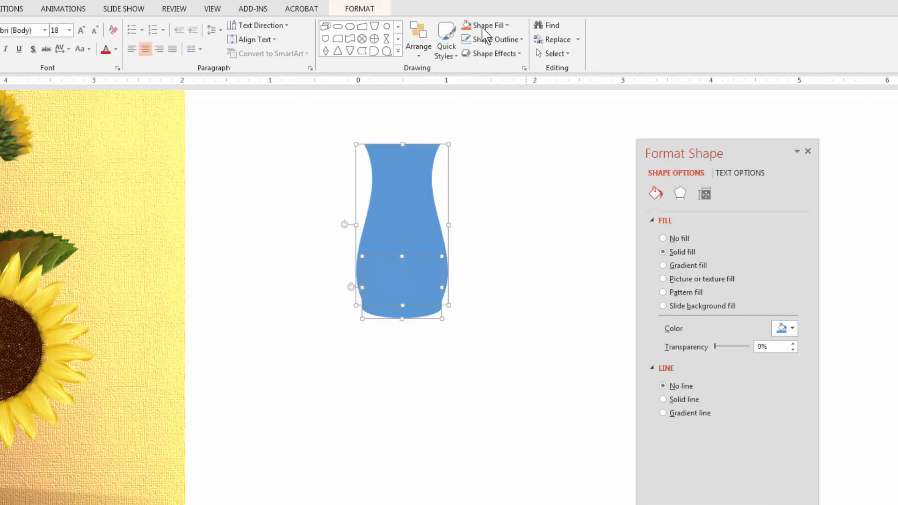
click(358, 10)
click(599, 54)
click(608, 85)
click(602, 65)
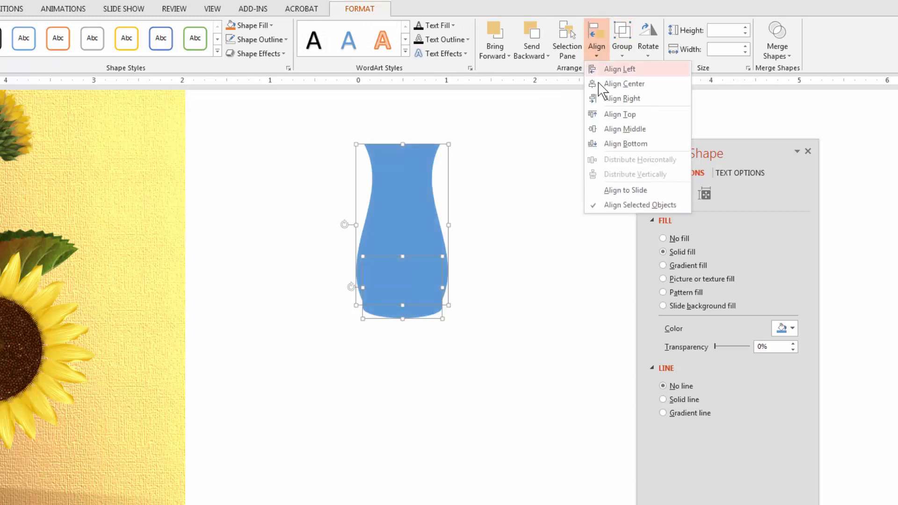
click(622, 130)
click(533, 291)
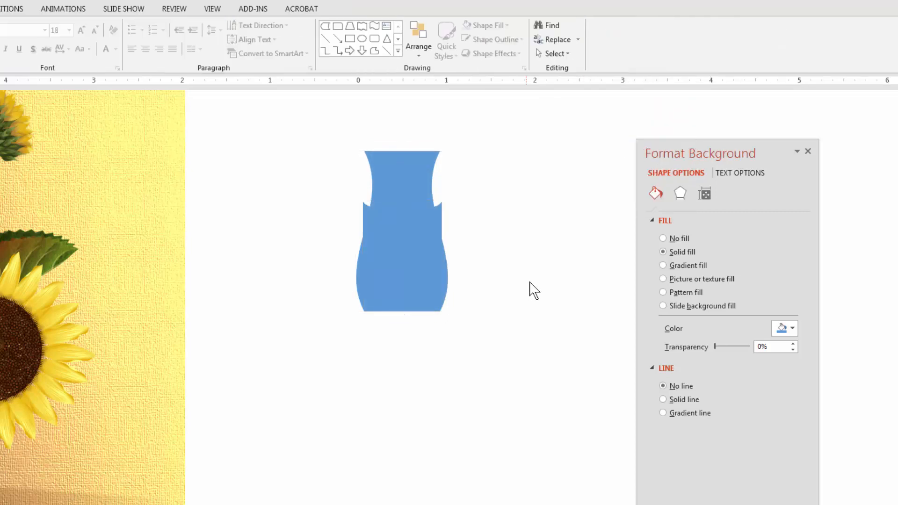
- Nudge the curved base shape straight down until its rounded edge extends below the vase's flat bottom
click(411, 220)
key(Down)
key(Down)
key(Down)
key(Down)
key(Down)
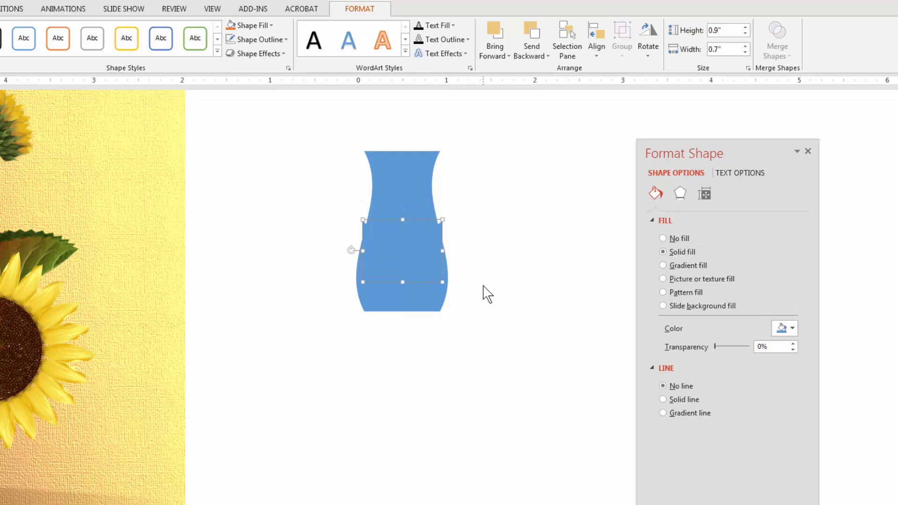
key(Down)
key(Down)
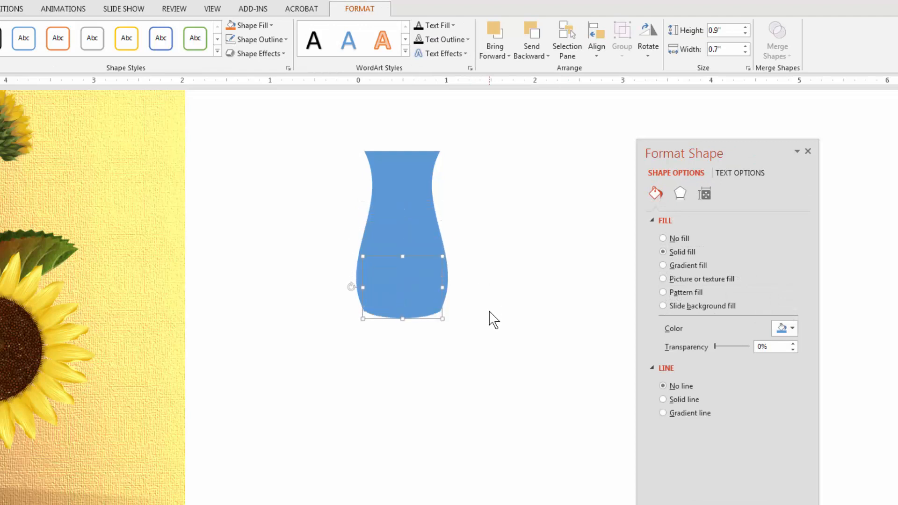
key(Down)
key(Down)
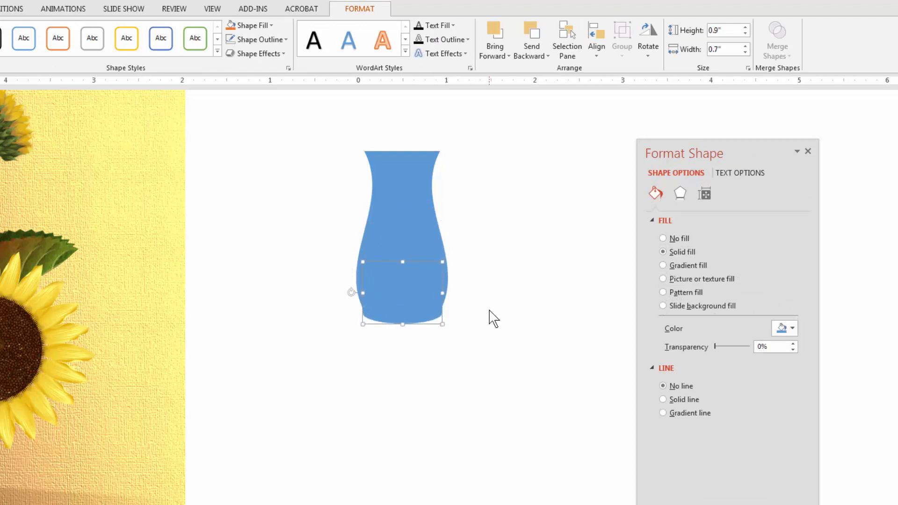
click(491, 318)
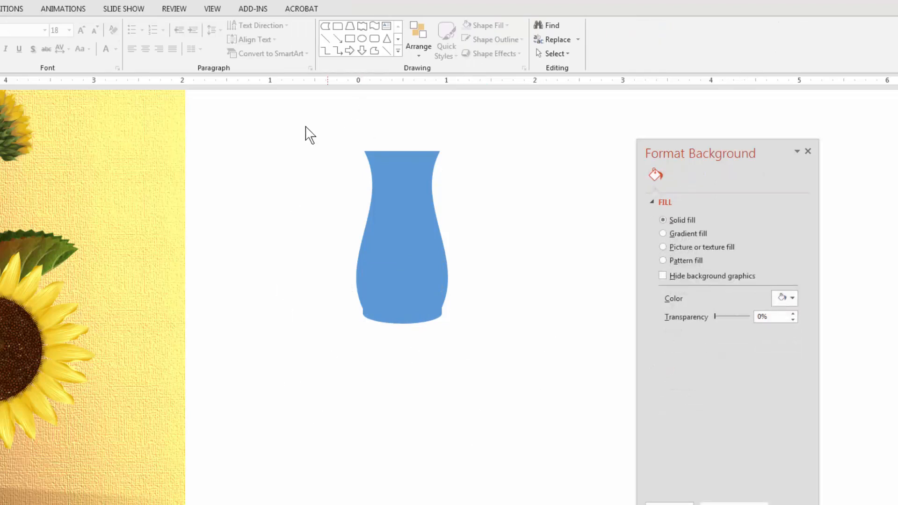
- Place a copy of the curved base shape beside the vase and merge the vase with its original base using Union
click(424, 320)
drag(425, 320, 590, 199)
drag(310, 120, 486, 367)
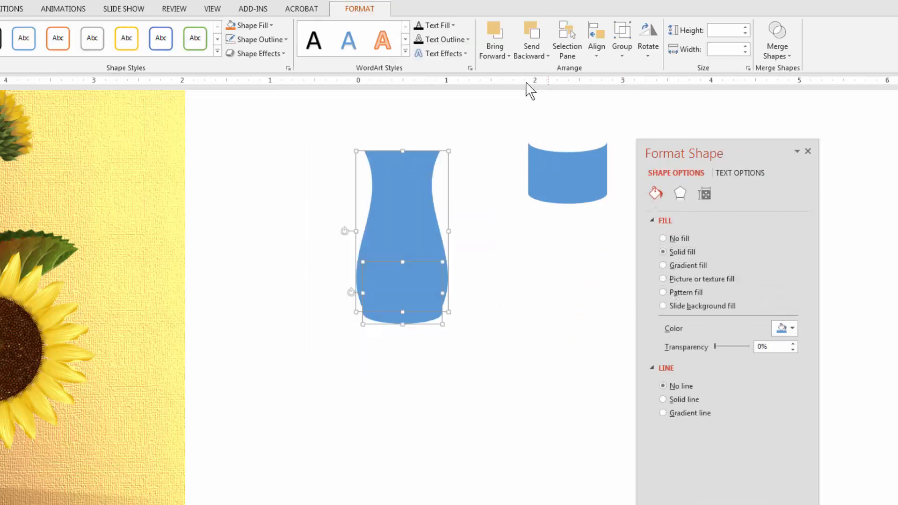
click(775, 53)
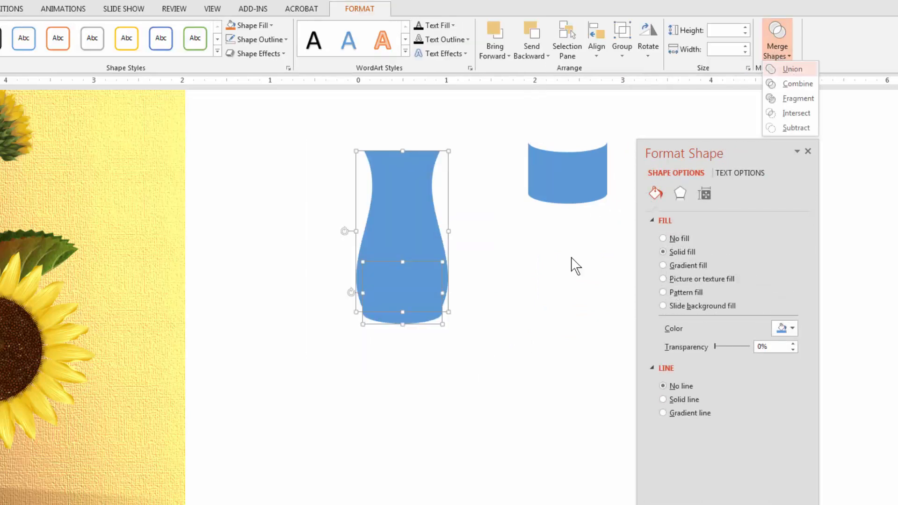
click(792, 69)
click(525, 363)
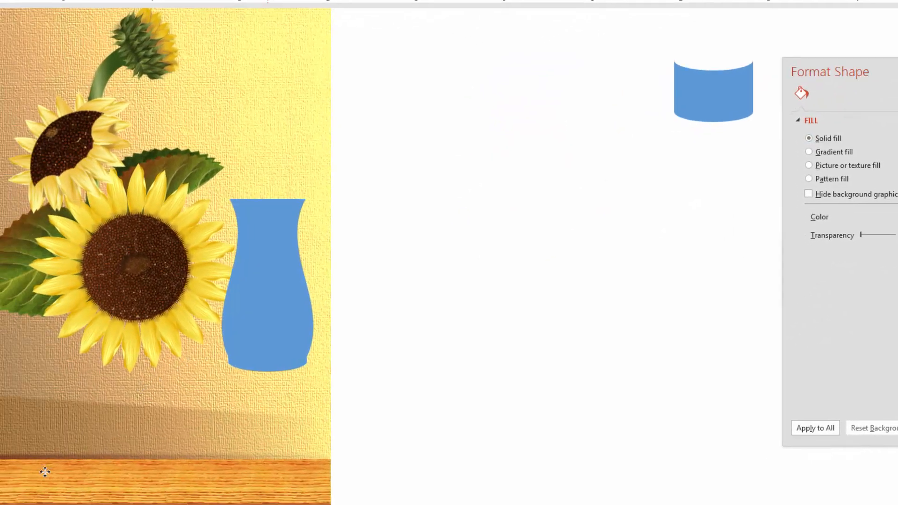
- Stand the merged vase on the wooden tabletop in front of the large sunflower, enlarging and slightly widening it to suit the flowers
drag(267, 310, 135, 434)
drag(181, 321, 214, 284)
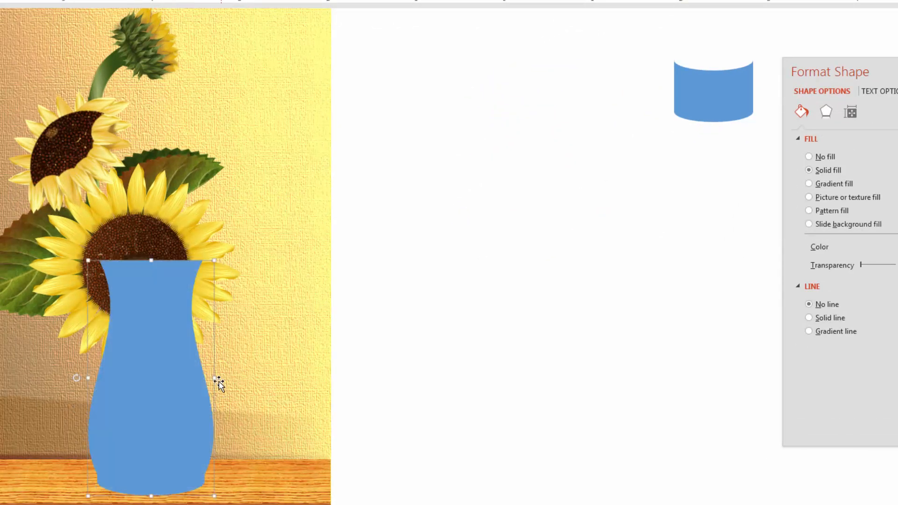
drag(213, 382, 229, 380)
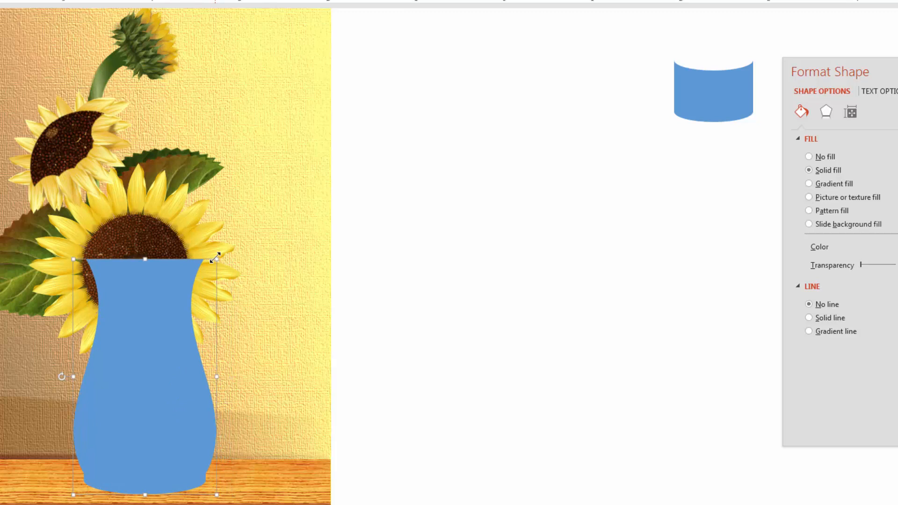
drag(215, 257, 199, 271)
mouse_move(124, 421)
mouse_down()
mouse_move(133, 419)
mouse_move(124, 423)
mouse_up()
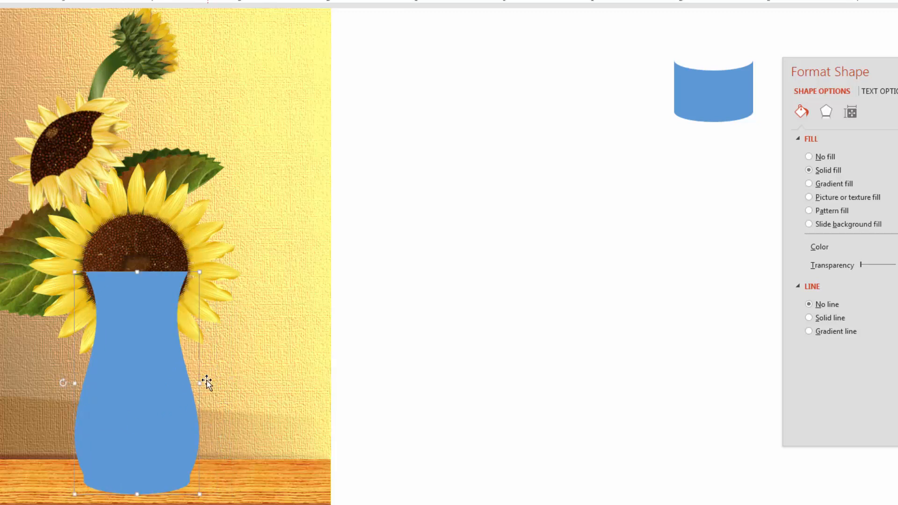
drag(198, 384, 208, 383)
drag(149, 415, 145, 409)
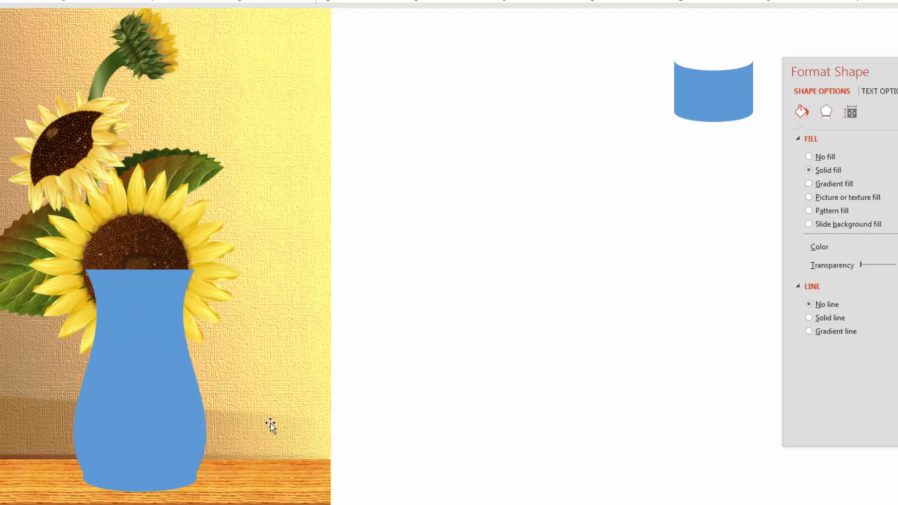
- Move the resized vase to the blank area beside the slide and bring the Format Shape pane closer to it
drag(159, 427, 548, 299)
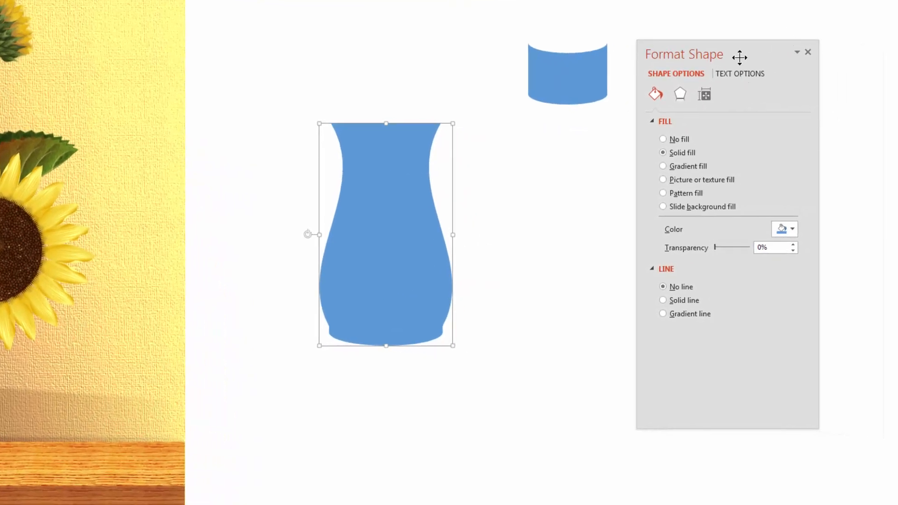
drag(739, 58, 673, 40)
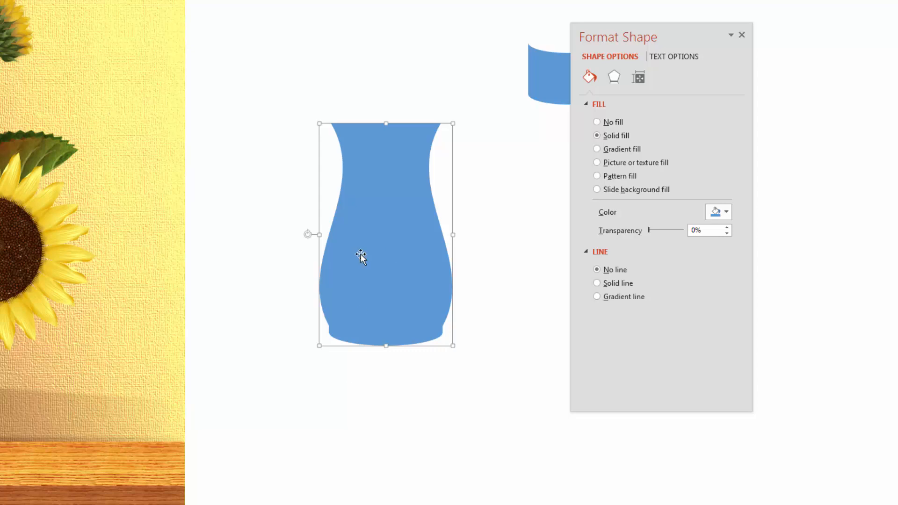
- Fill the vase with a linear gradient at a 90° angle
drag(386, 241, 394, 246)
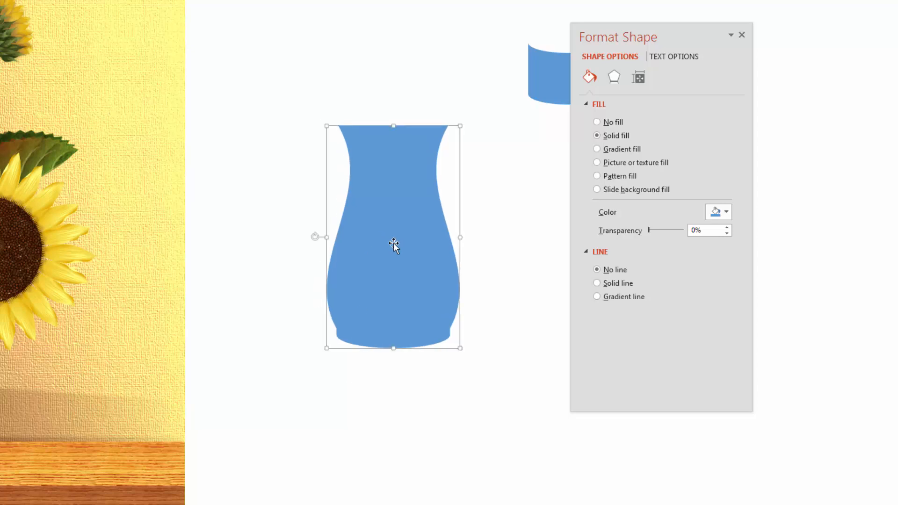
click(623, 154)
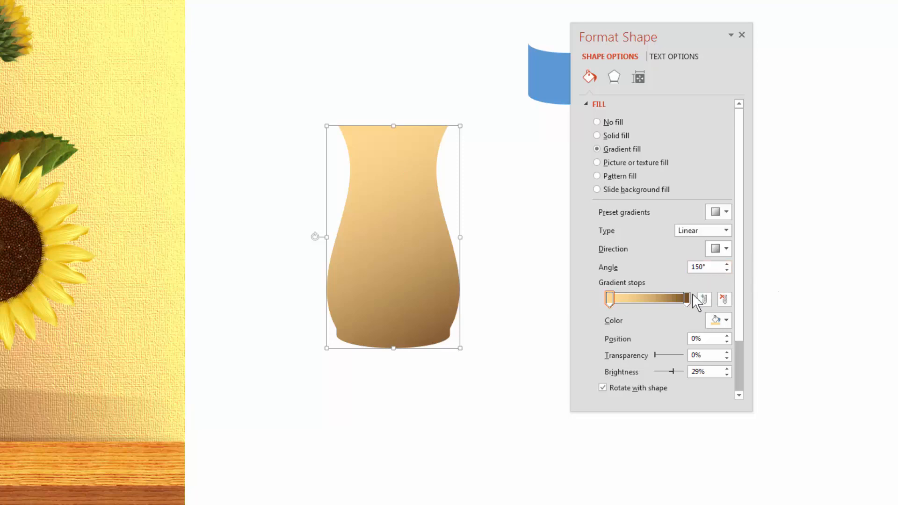
click(727, 270)
click(727, 270)
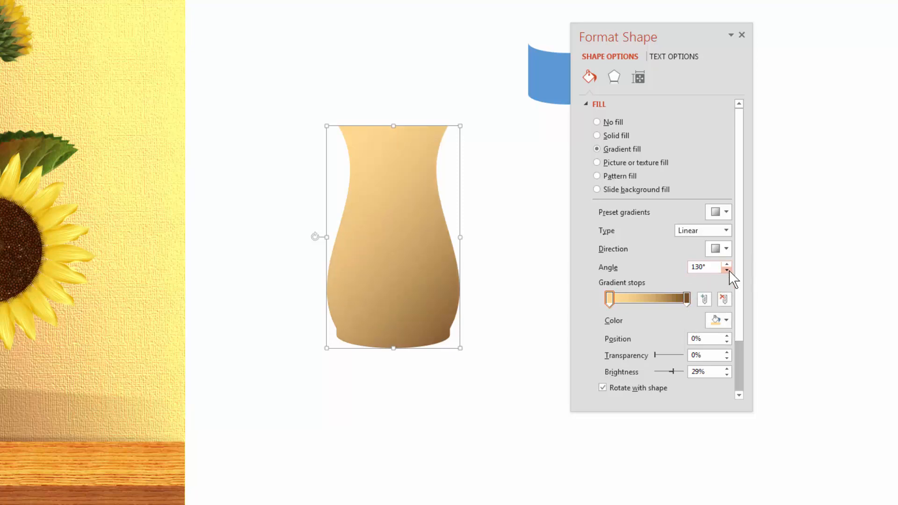
click(727, 270)
click(727, 269)
click(727, 269)
click(727, 270)
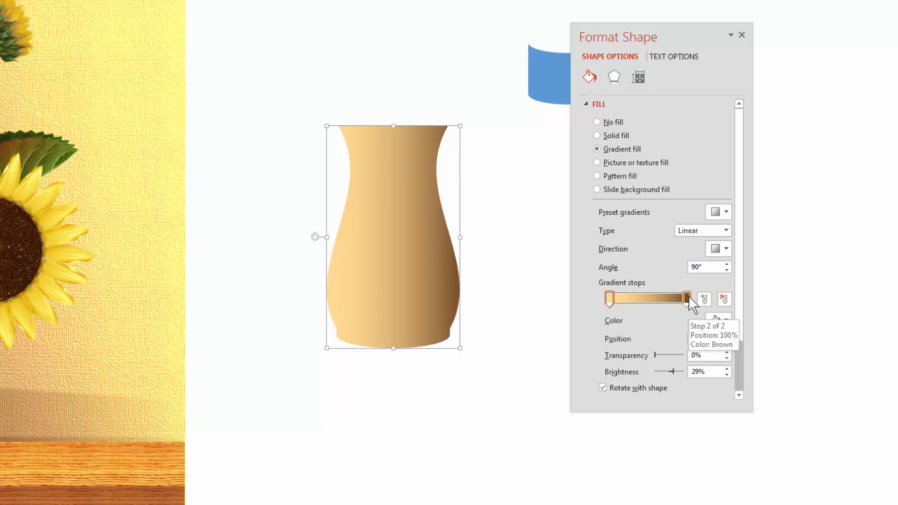
- Add a middle gradient stop at 53% to the vase and recolor its end stop with the lightest green theme color
click(651, 300)
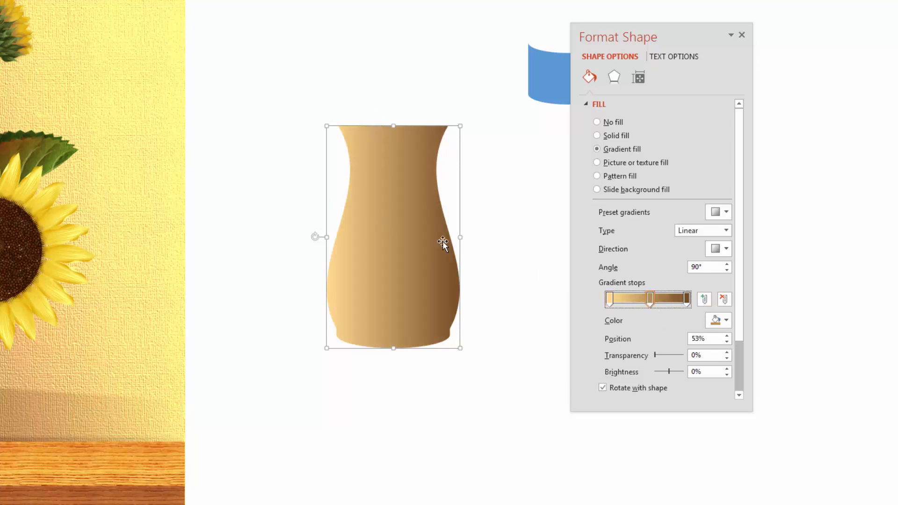
click(687, 298)
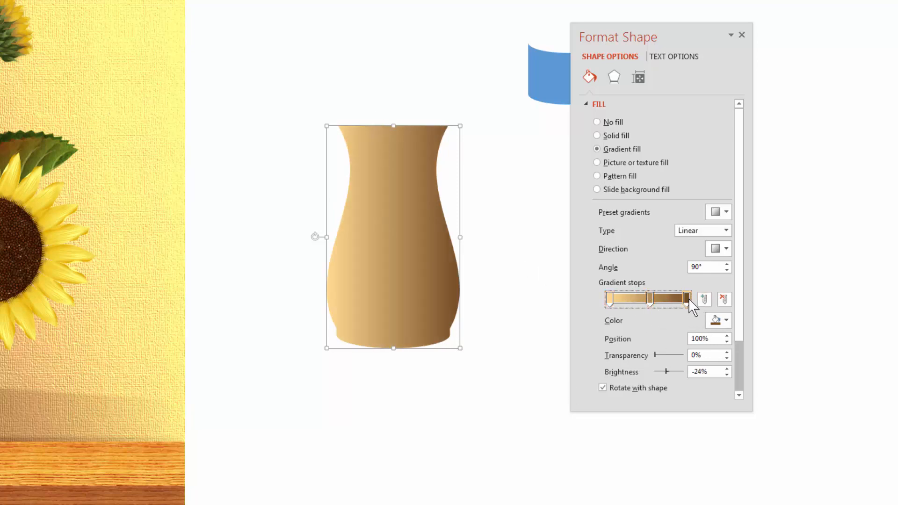
click(727, 321)
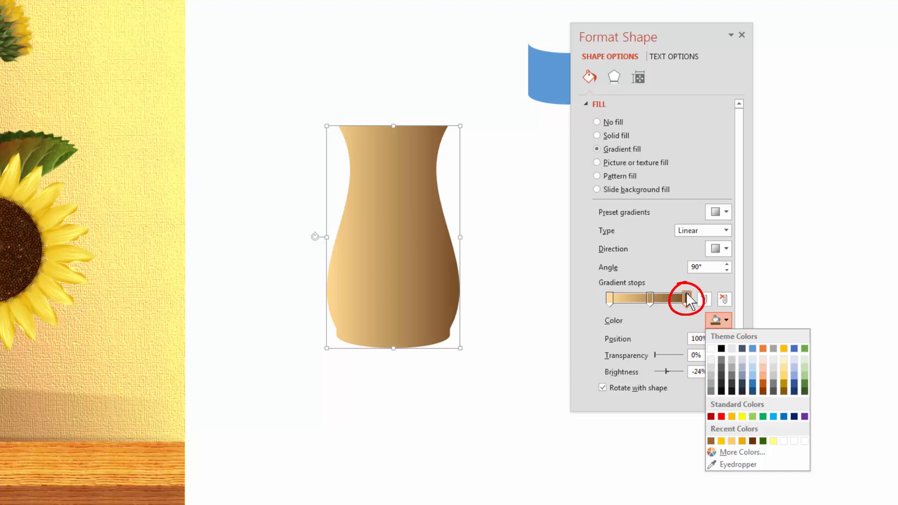
click(805, 359)
- Color the vase's middle gradient stop green and its first stop darkest green, and shift the light end stop to 87%
click(650, 298)
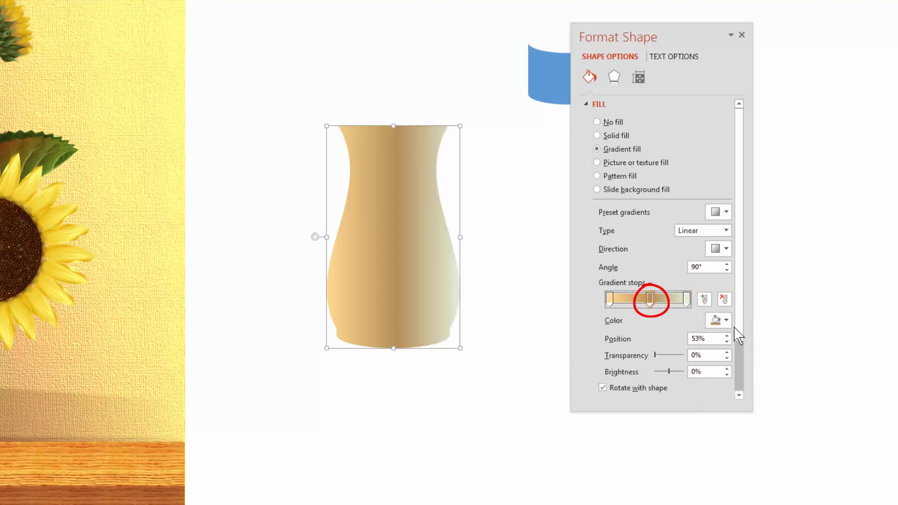
click(727, 320)
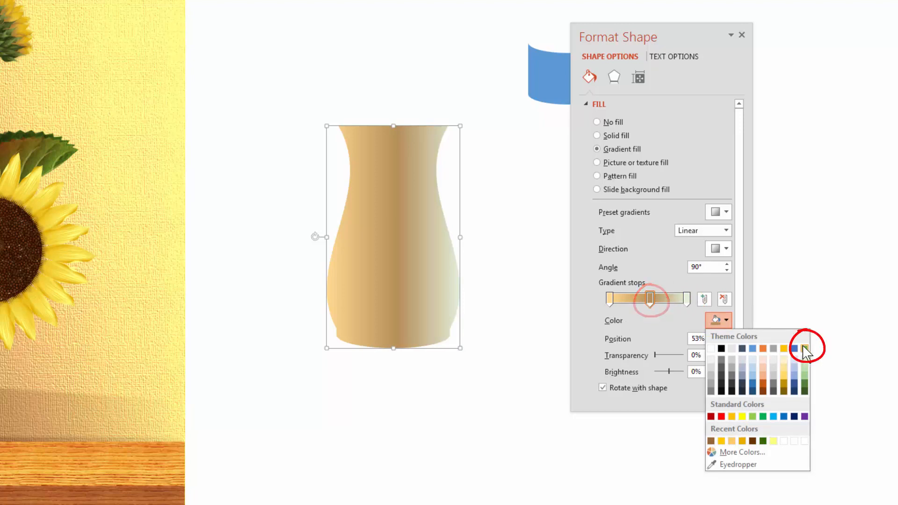
click(804, 348)
click(610, 300)
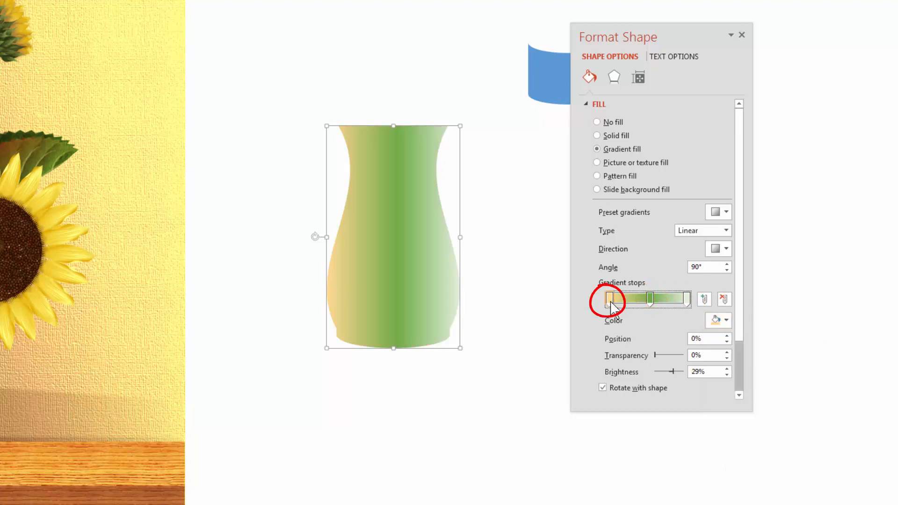
click(726, 320)
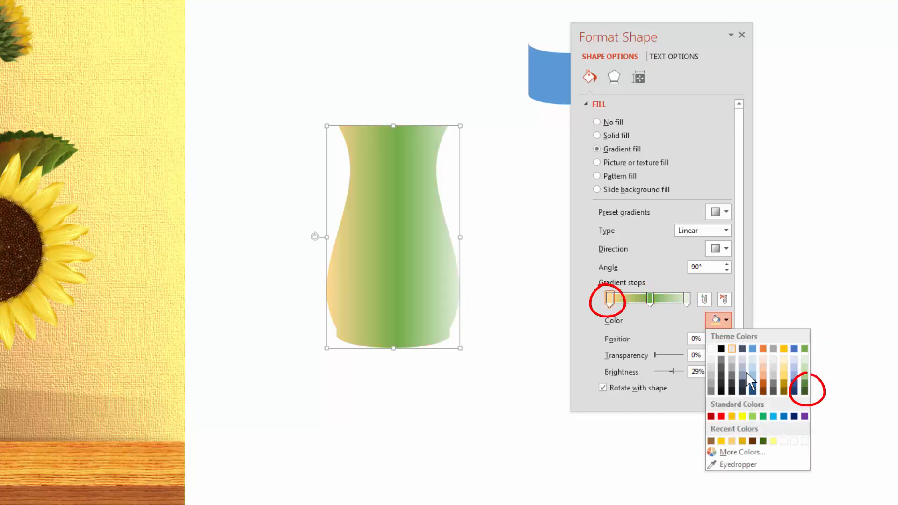
click(804, 391)
drag(684, 299, 674, 304)
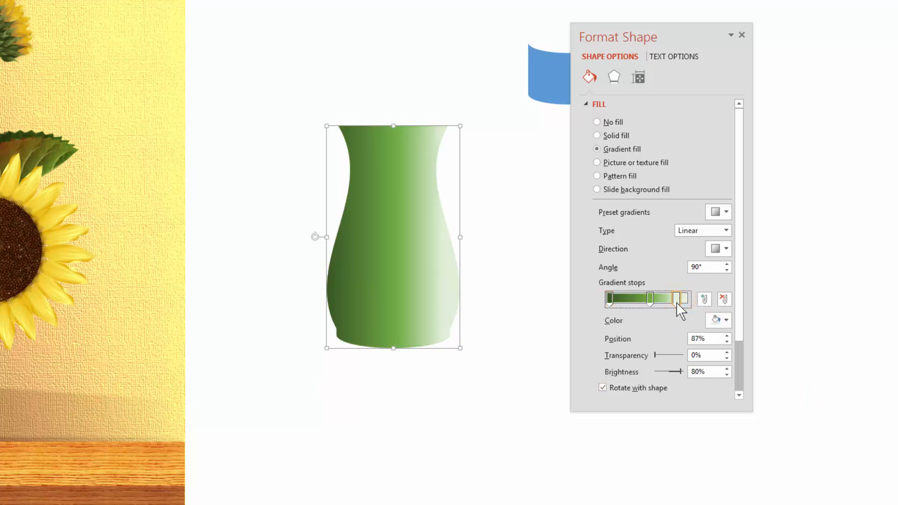
click(391, 434)
drag(373, 266, 360, 251)
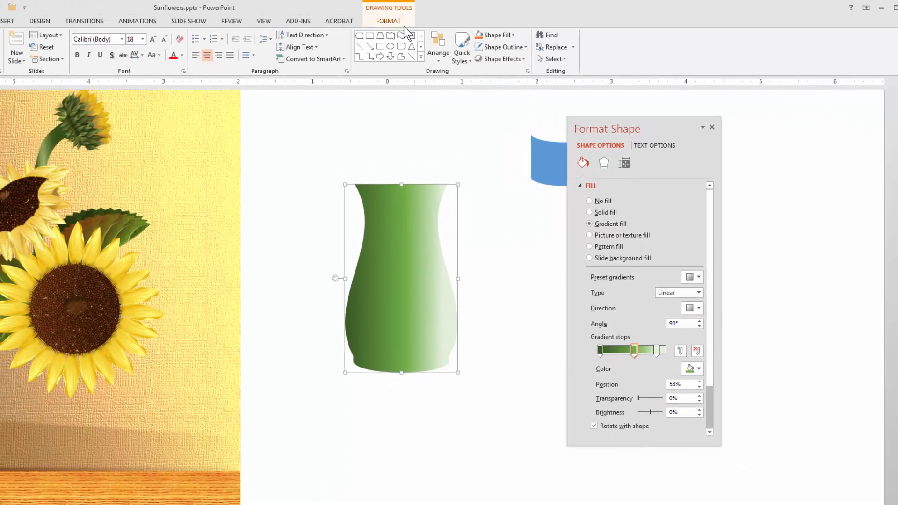
- Preview alternative theme color sets on the vase without applying any
click(404, 26)
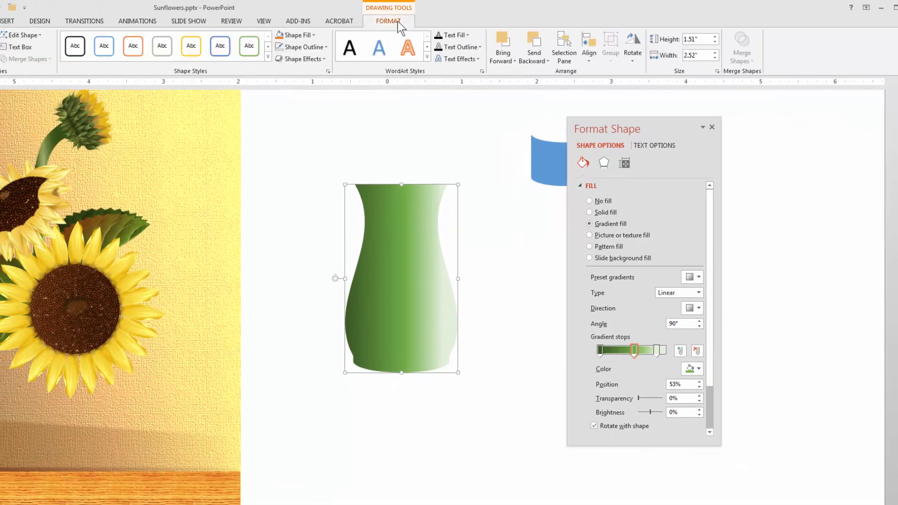
click(40, 21)
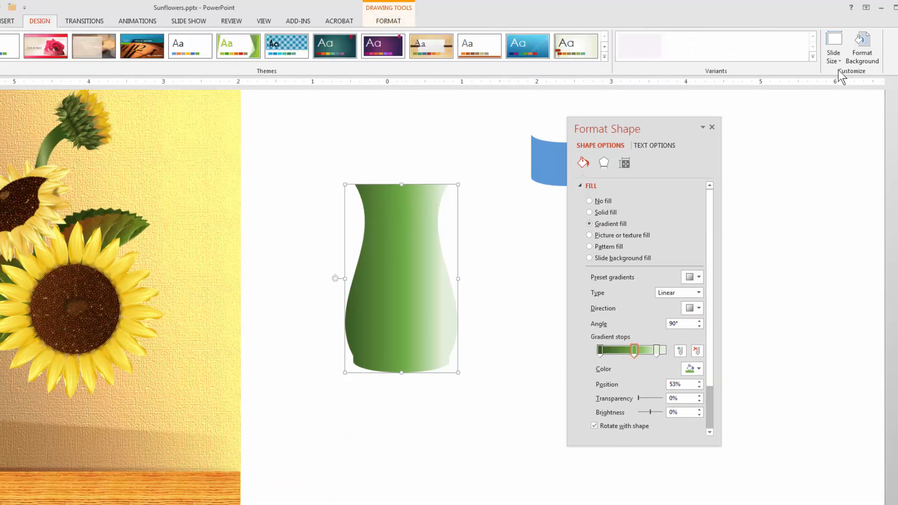
click(813, 57)
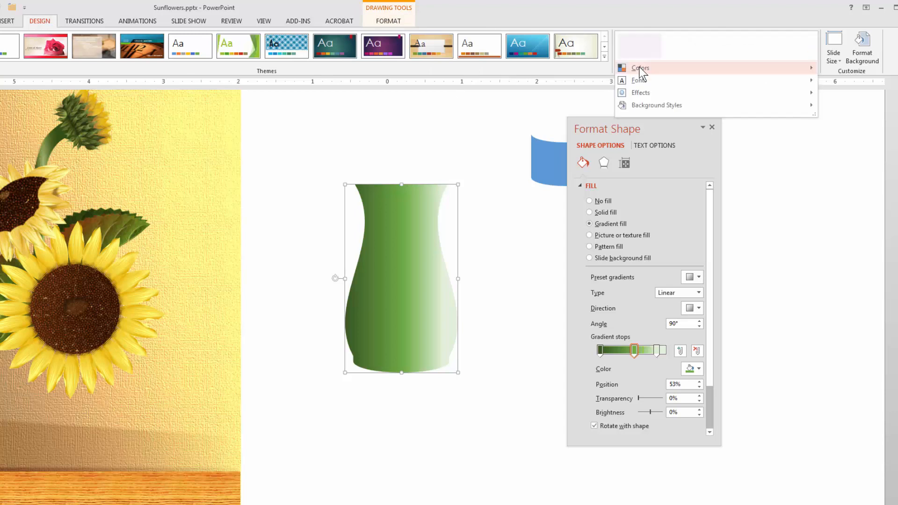
mouse_move(639, 66)
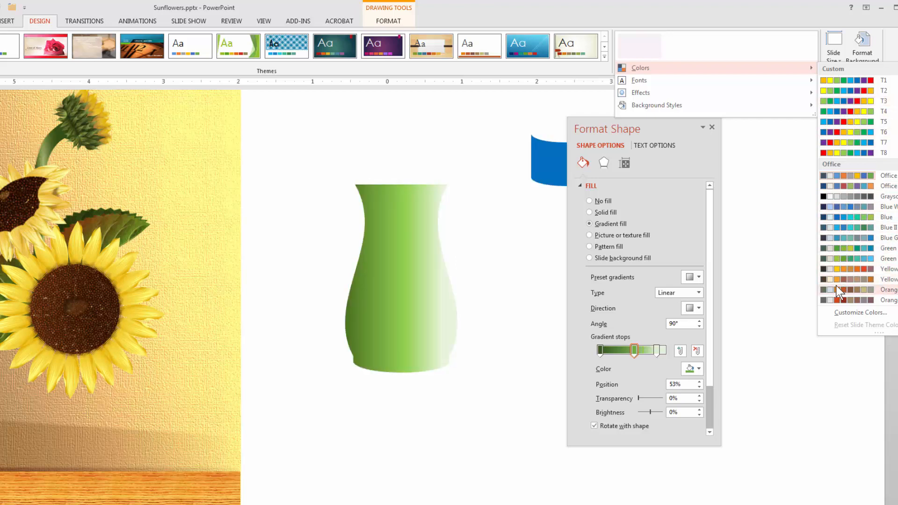
click(526, 436)
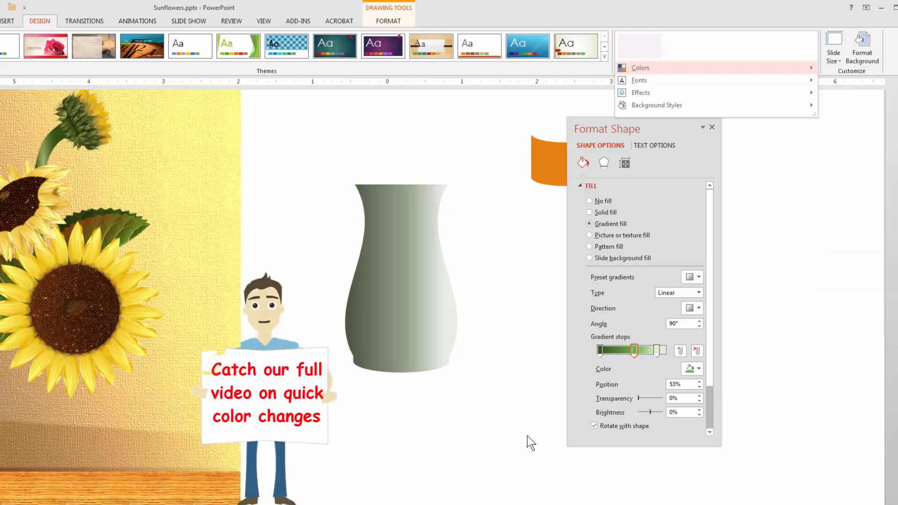
click(514, 391)
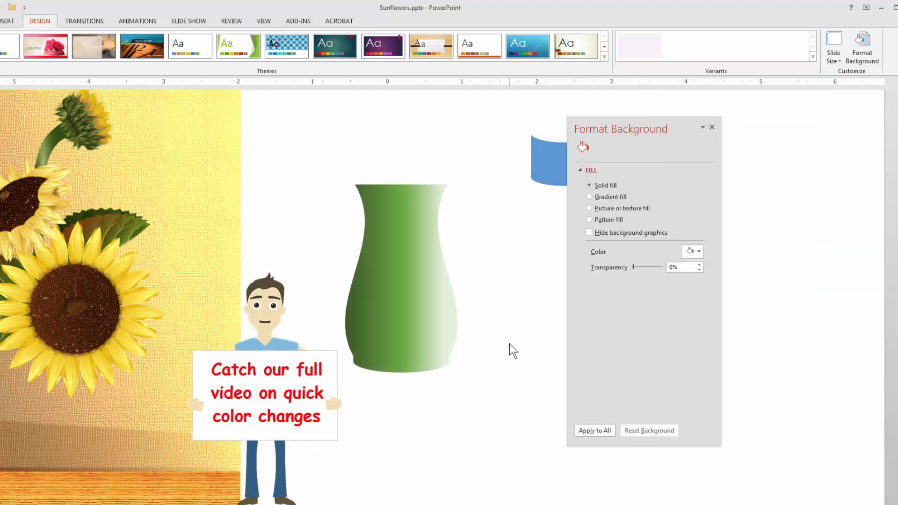
- Reselect the vase and examine the color choices for its middle gradient stop
click(403, 354)
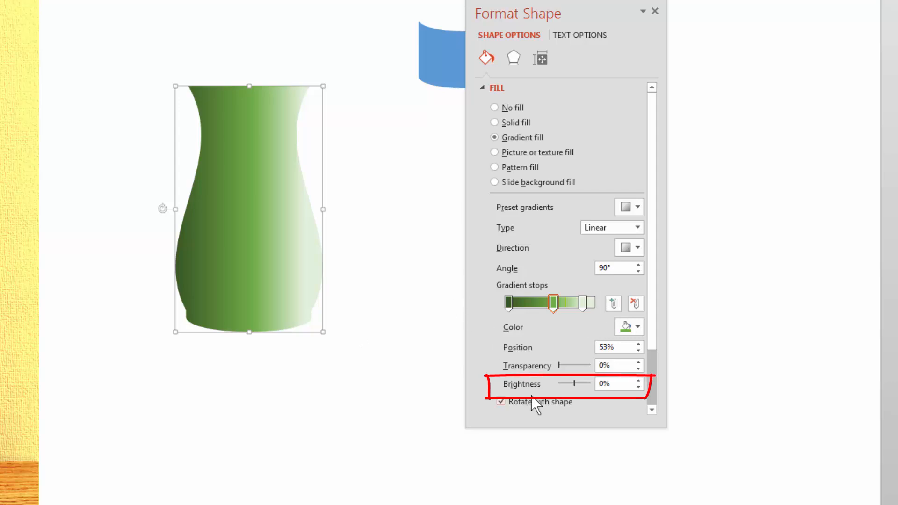
click(632, 327)
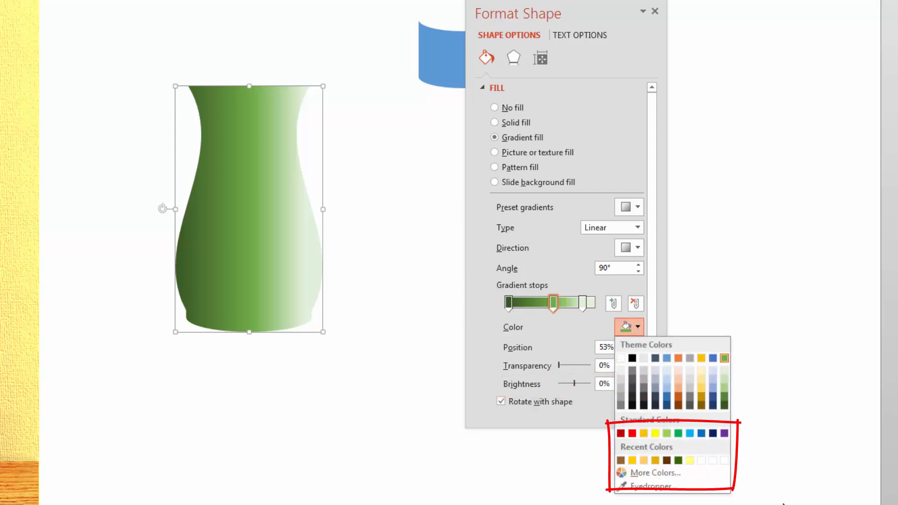
click(321, 444)
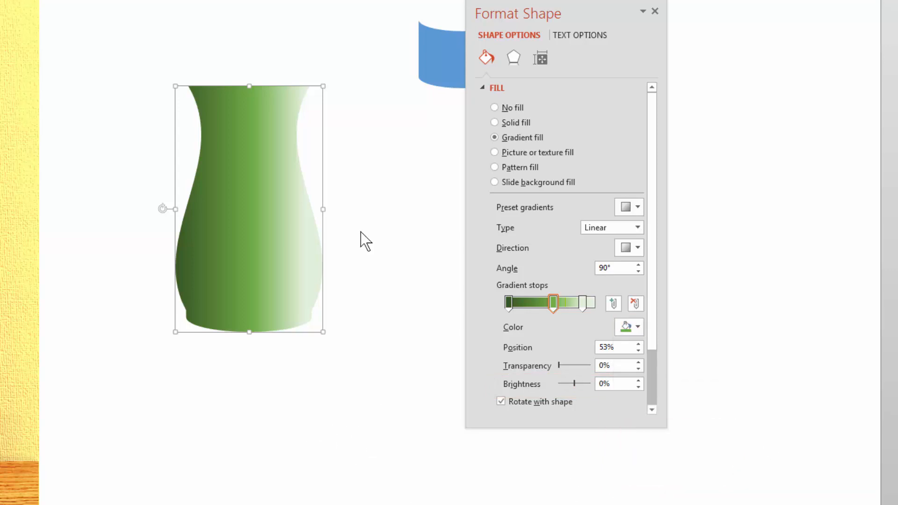
- Draw a wave shape, turn it upright and place it over the upper part of the vase
drag(265, 212, 278, 210)
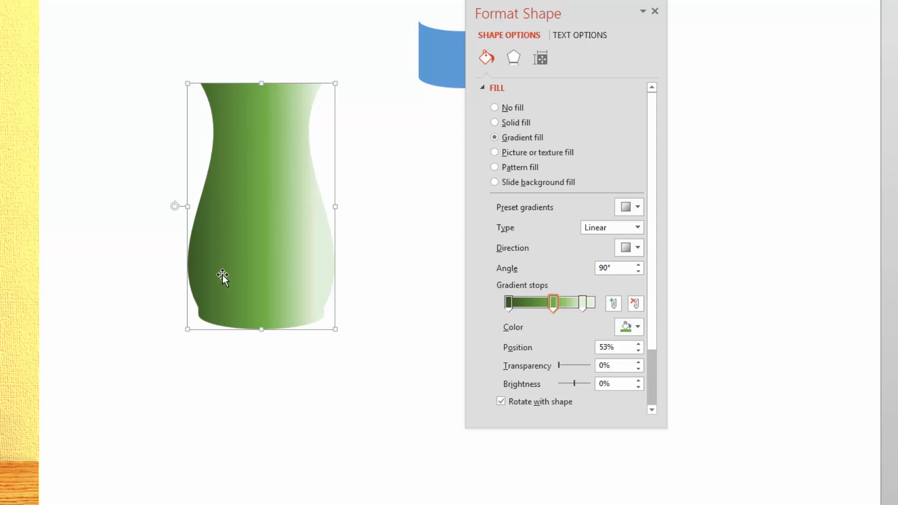
mouse_move(101, 23)
mouse_down()
mouse_move(267, 88)
mouse_move(272, 108)
mouse_up()
drag(187, 10, 111, 69)
drag(200, 80, 259, 166)
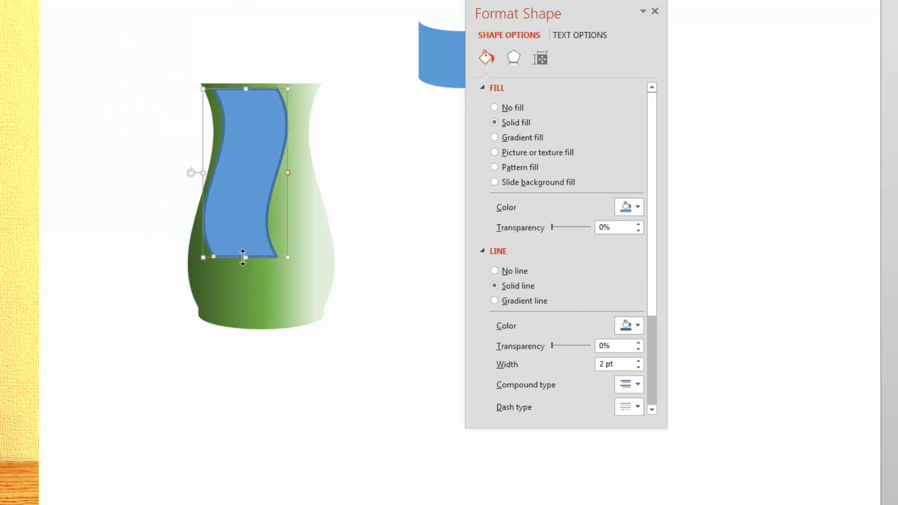
- Stretch the wave to nearly the vase's height, taper it into a slim pointed curve and align it with the vase's left side
mouse_move(245, 257)
mouse_down()
mouse_move(237, 307)
mouse_move(234, 254)
mouse_up()
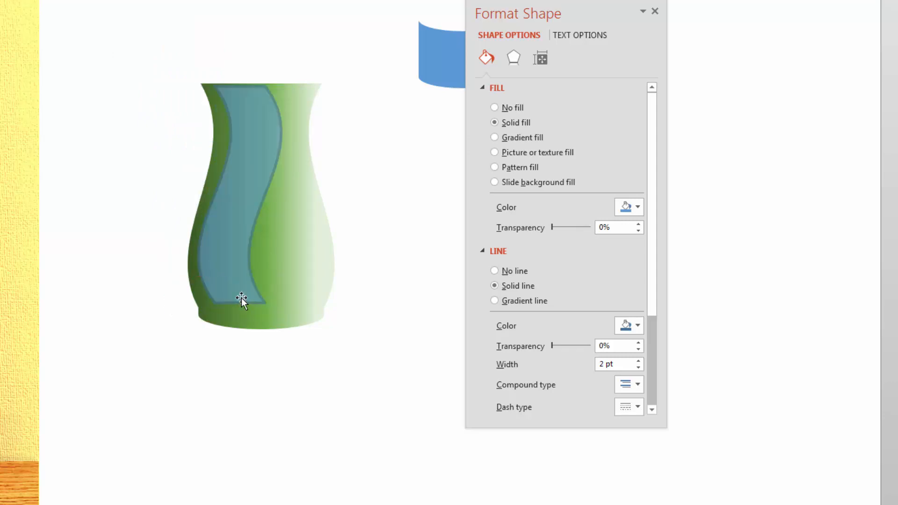
click(241, 298)
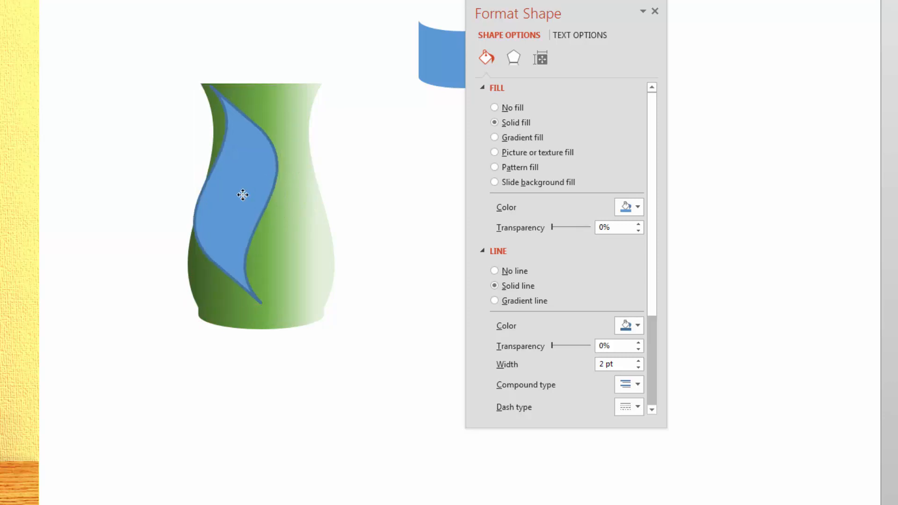
click(242, 194)
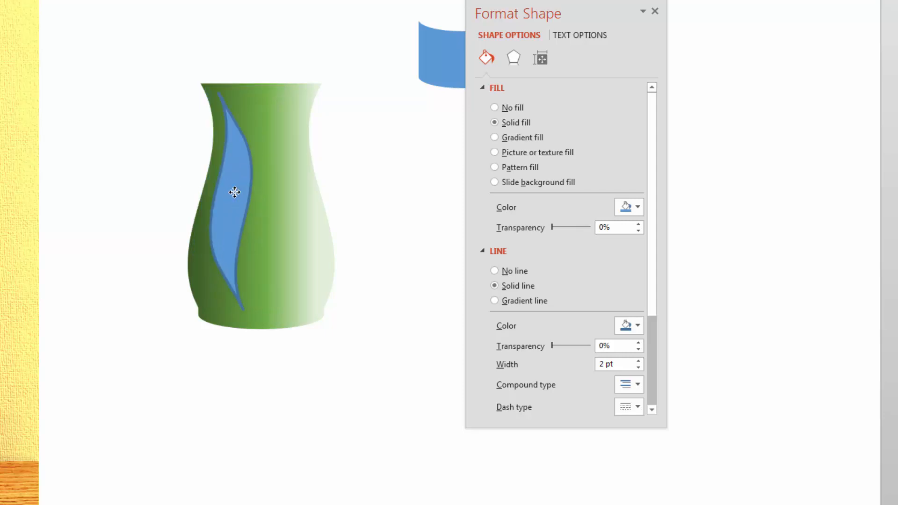
mouse_move(234, 191)
mouse_down()
mouse_move(226, 181)
mouse_move(223, 194)
mouse_move(226, 187)
mouse_up()
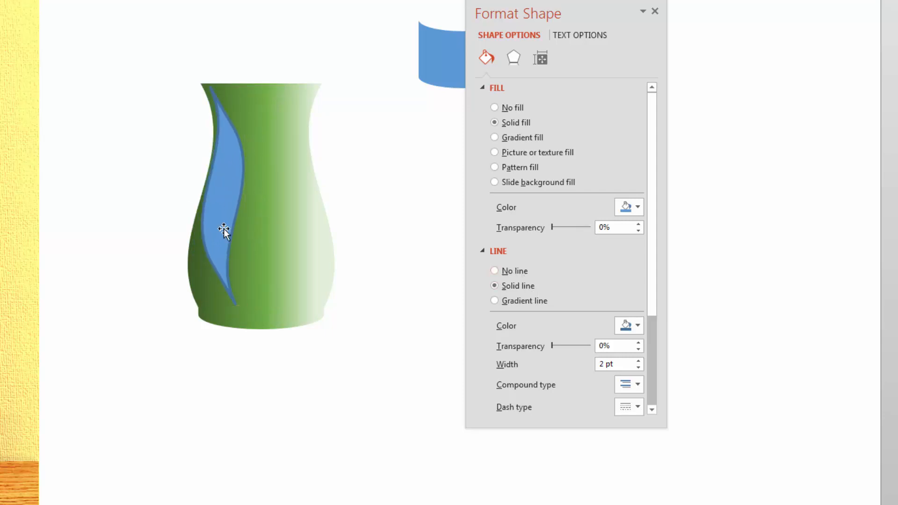
- Copy the vase's gradient formatting onto the slim wave with Format Painter and adjust the wave's position slightly
click(301, 203)
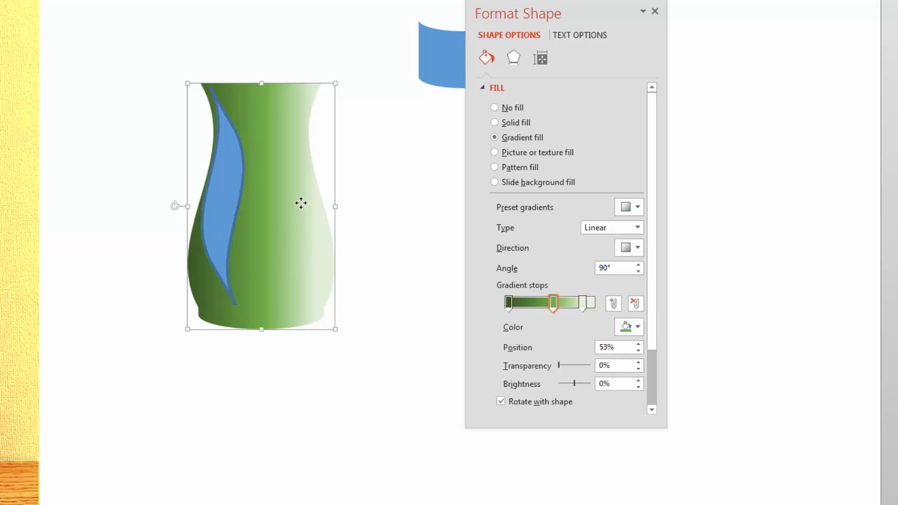
click(112, 98)
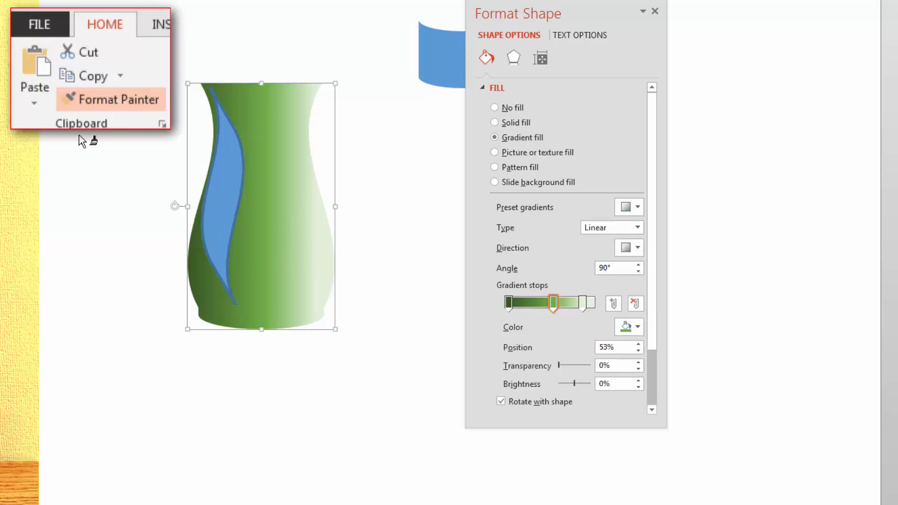
click(225, 200)
drag(229, 201, 232, 203)
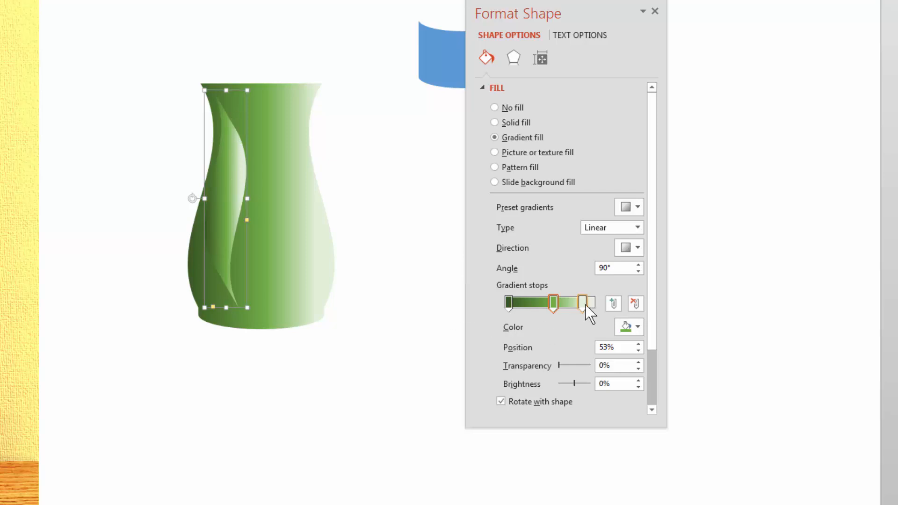
- Remove the wave's dark gradient stop, moving the light stop to the start and the green stop to 58%
drag(586, 305, 534, 305)
click(508, 303)
drag(483, 397, 484, 396)
drag(532, 306, 507, 306)
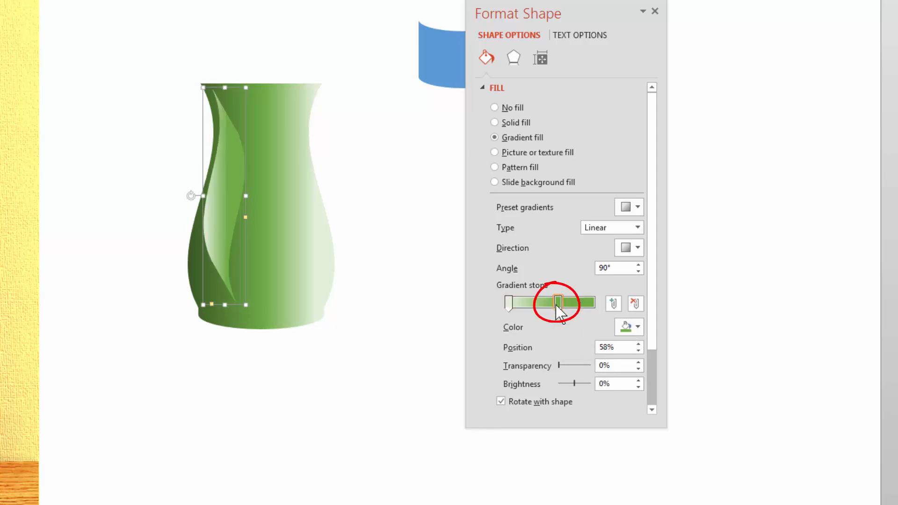
- Recolor the wave's 58% gradient stop with the lightest green theme color and set its transparency to 100%
click(638, 328)
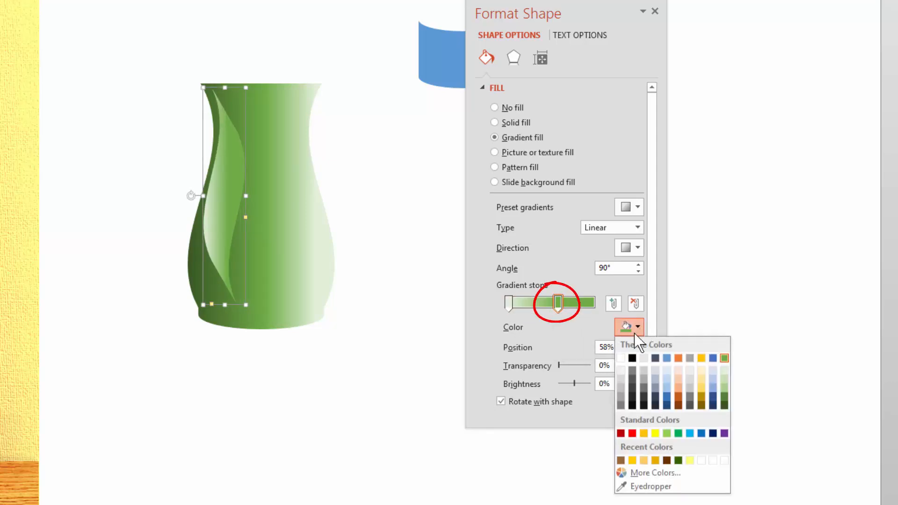
click(725, 370)
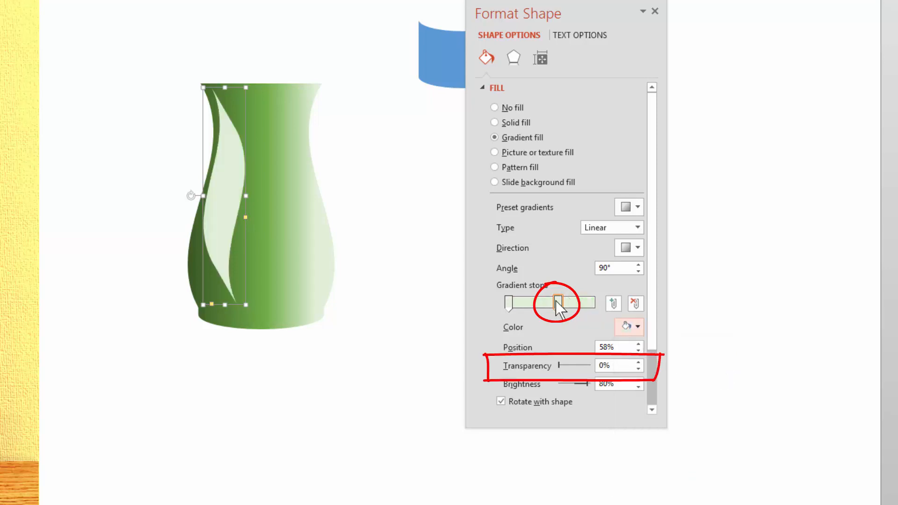
drag(558, 364, 644, 359)
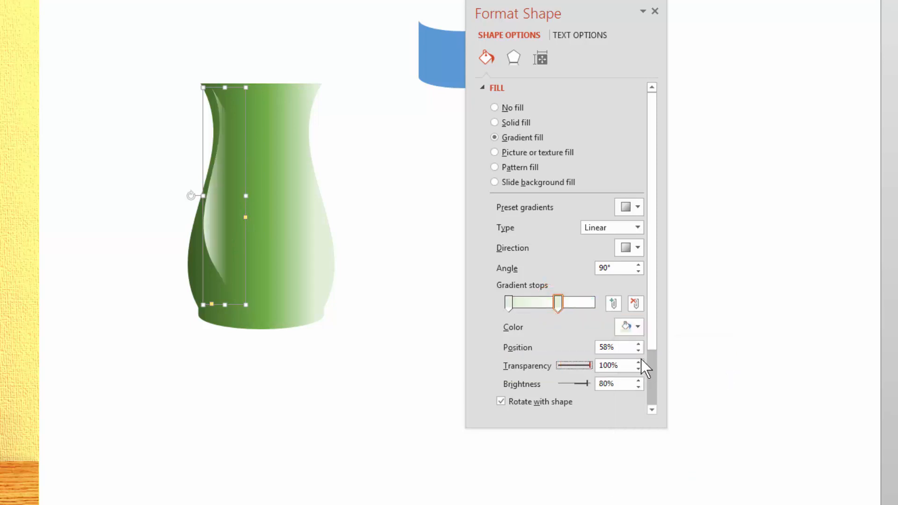
- Tilt the slim highlight wave slightly and move it down to follow the vase's left contour
drag(189, 196, 191, 193)
drag(226, 236, 220, 245)
drag(210, 313, 208, 326)
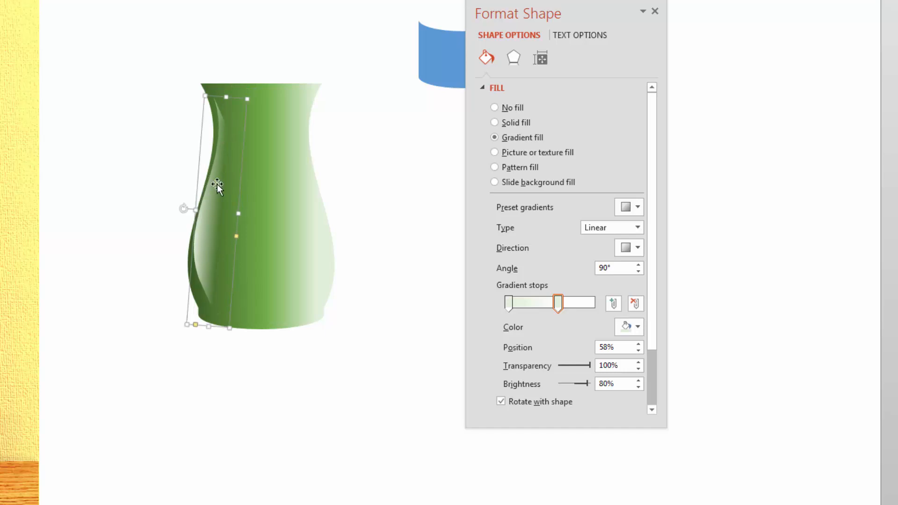
drag(222, 210, 208, 227)
click(87, 284)
click(271, 395)
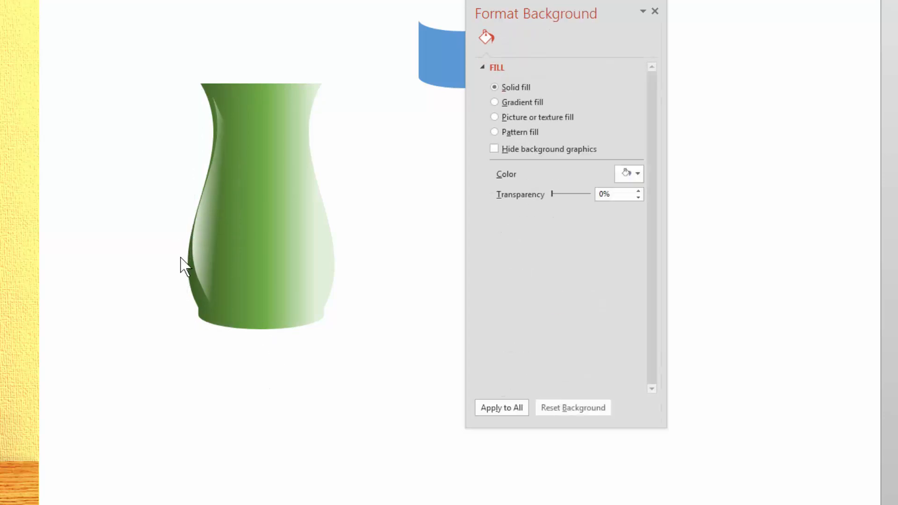
- Duplicate the left highlight, flip the copy horizontally and fit it along the vase's right contour
click(210, 234)
drag(209, 233, 276, 236)
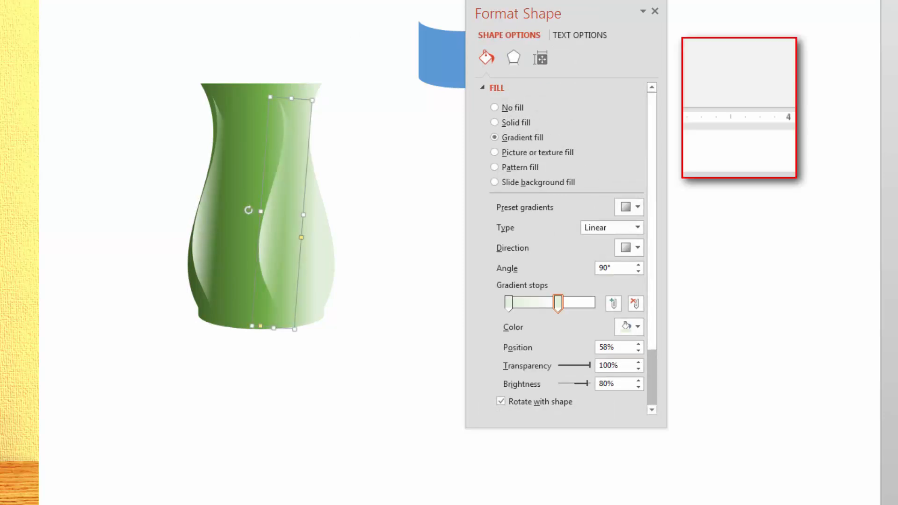
click(705, 77)
click(732, 161)
drag(300, 219, 310, 219)
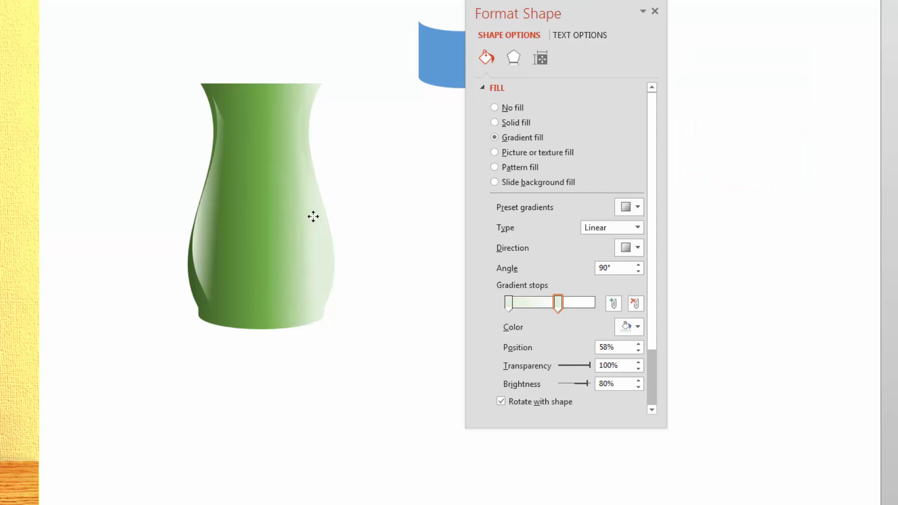
drag(313, 214, 310, 220)
- Recolor the right highlight's 0% gradient stop white and nudge the highlight slightly into place
click(508, 304)
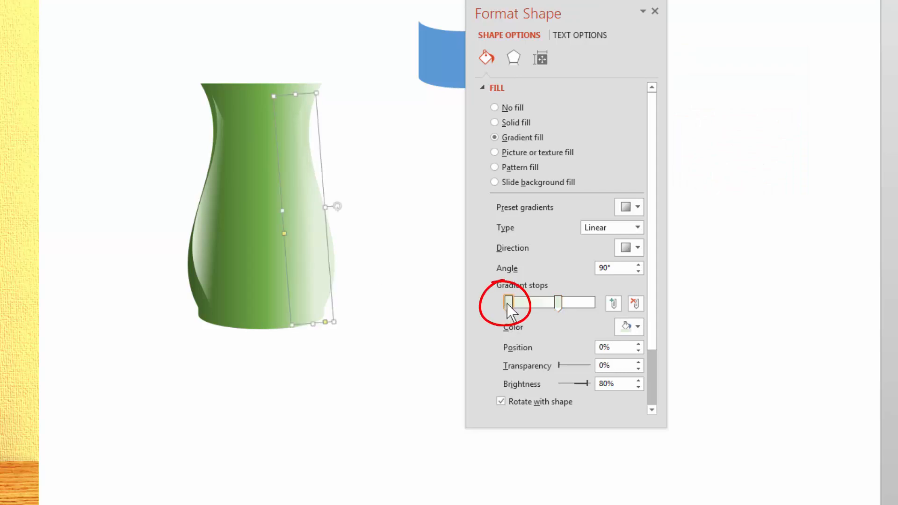
click(636, 326)
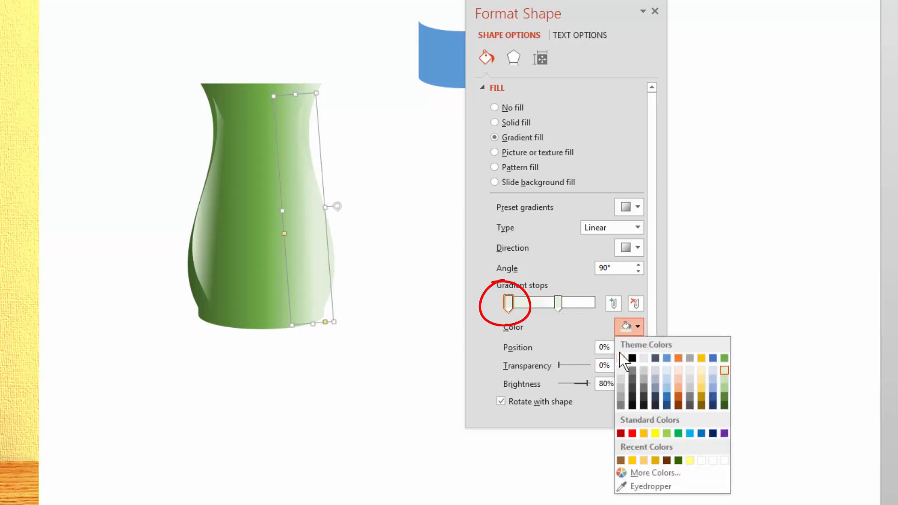
click(621, 358)
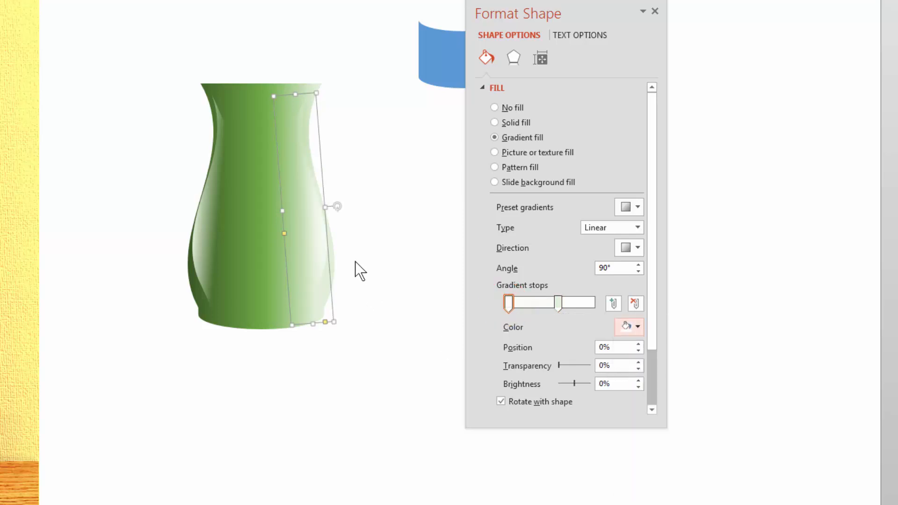
key(Escape)
click(320, 236)
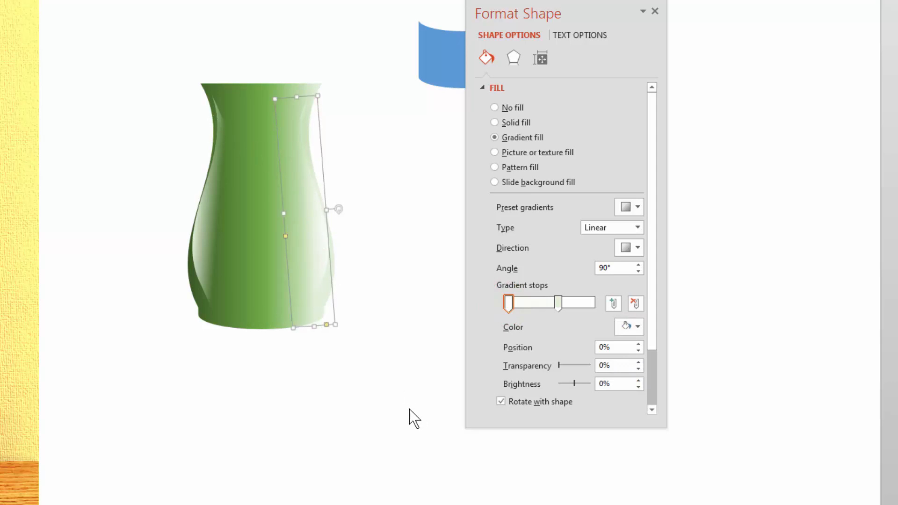
click(412, 393)
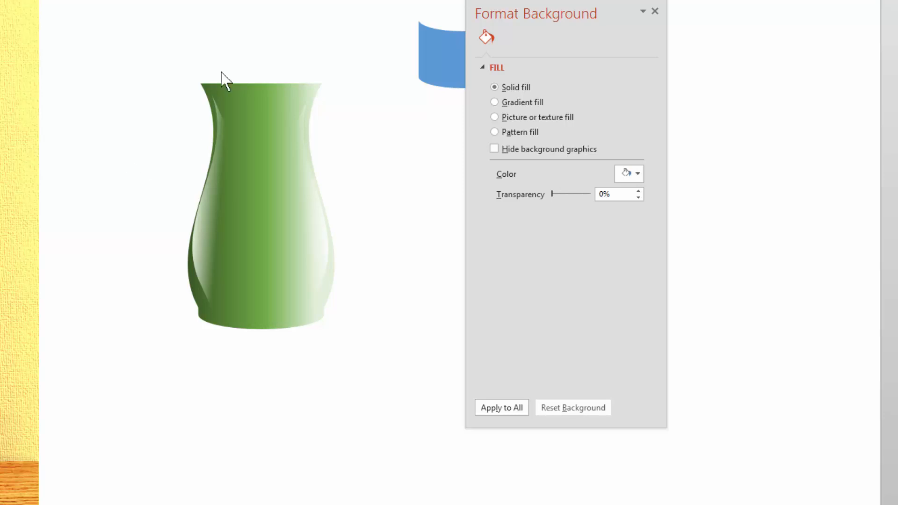
- Duplicate the green vase body and place the copy in the empty area beside the original
click(252, 89)
drag(252, 88, 386, 245)
drag(603, 25, 727, 9)
drag(387, 282, 454, 183)
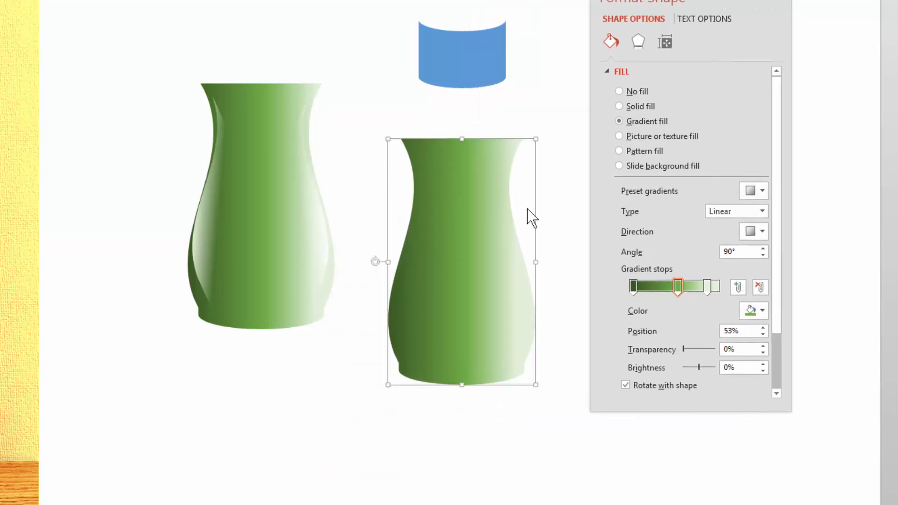
- Place a duplicate of the blue curved shape beside the original vase and bring the original blue shape to the front
click(462, 112)
click(465, 70)
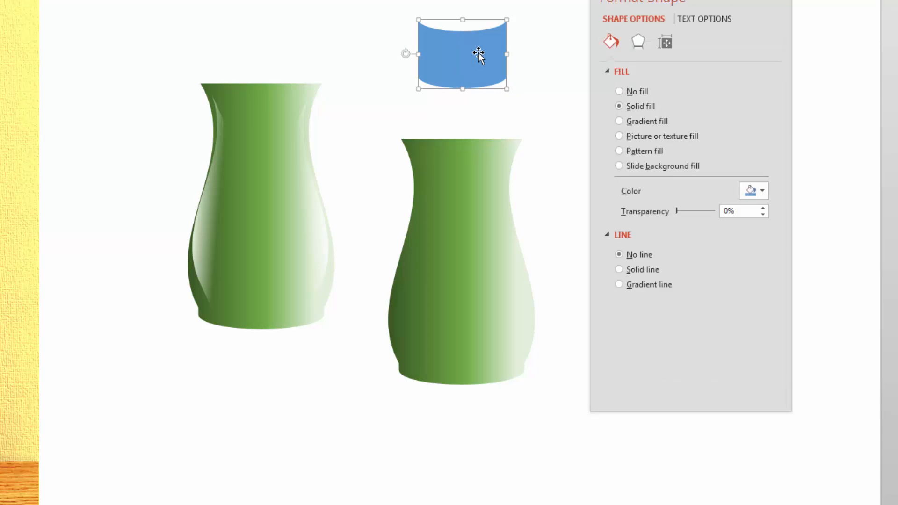
drag(478, 56, 126, 170)
click(444, 64)
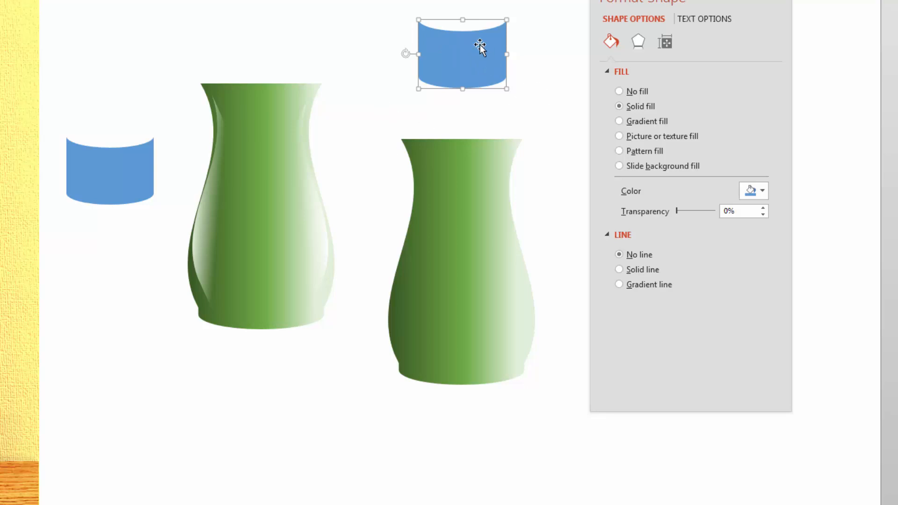
drag(471, 55, 437, 74)
right_click(438, 75)
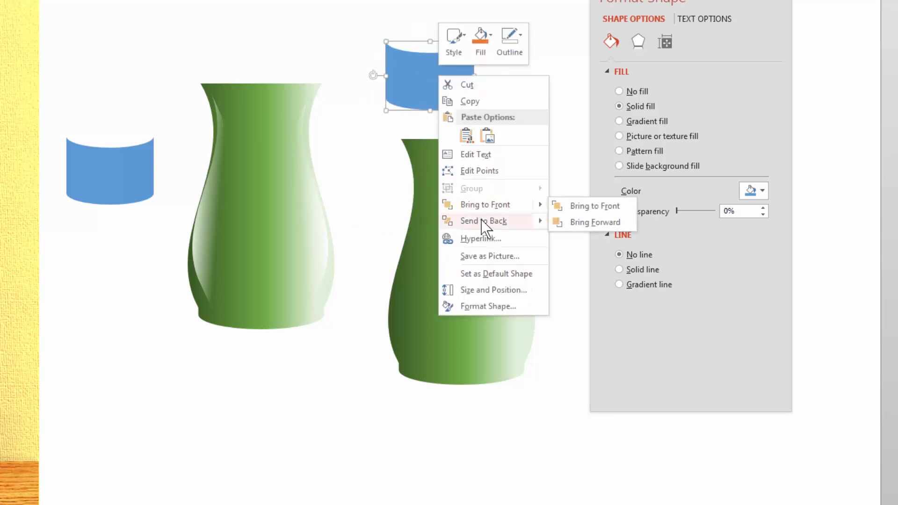
click(590, 205)
- Move and stretch the front blue shape to cover the vase copy from below its neck to past its base
drag(435, 96, 521, 234)
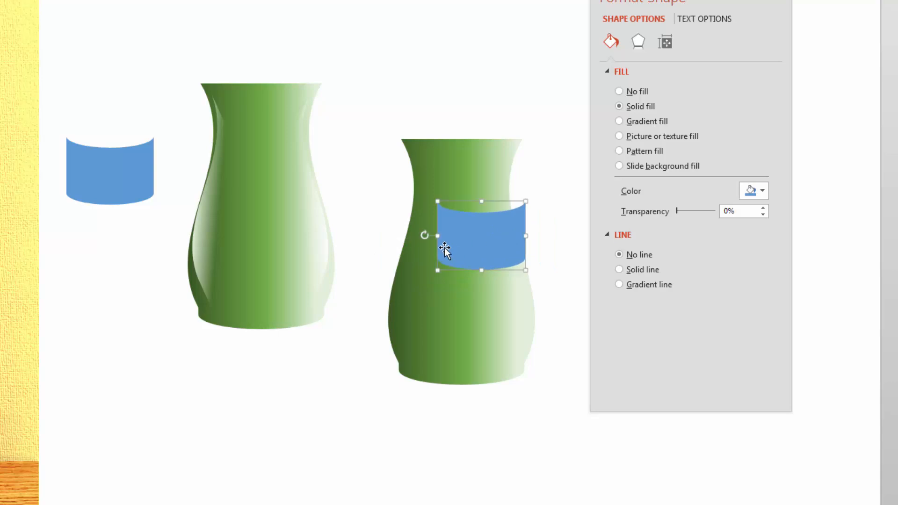
drag(437, 234, 380, 236)
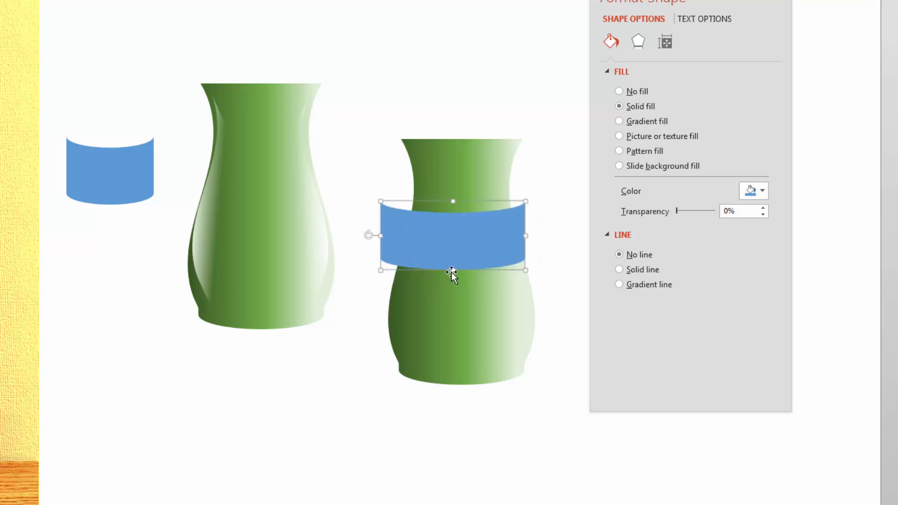
drag(451, 270, 452, 337)
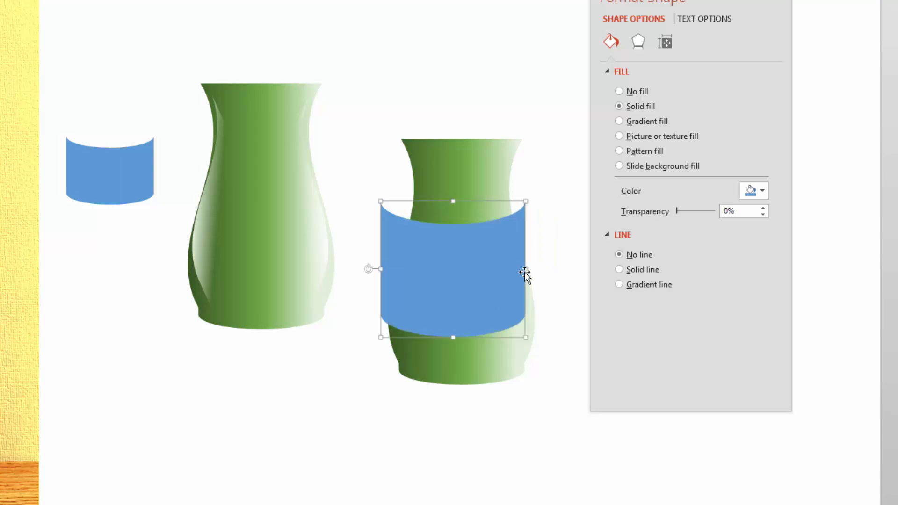
drag(526, 268, 545, 257)
drag(486, 276, 465, 271)
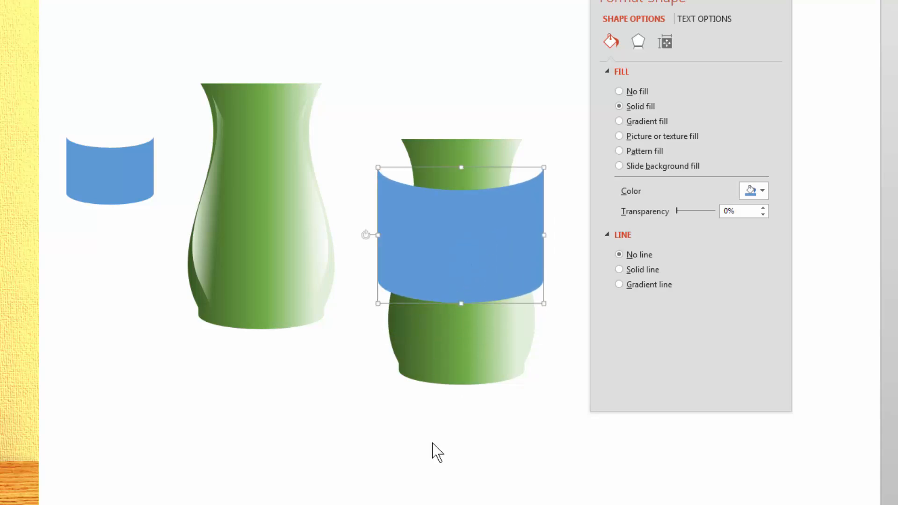
mouse_move(456, 336)
mouse_down()
mouse_move(452, 408)
mouse_move(454, 346)
mouse_up()
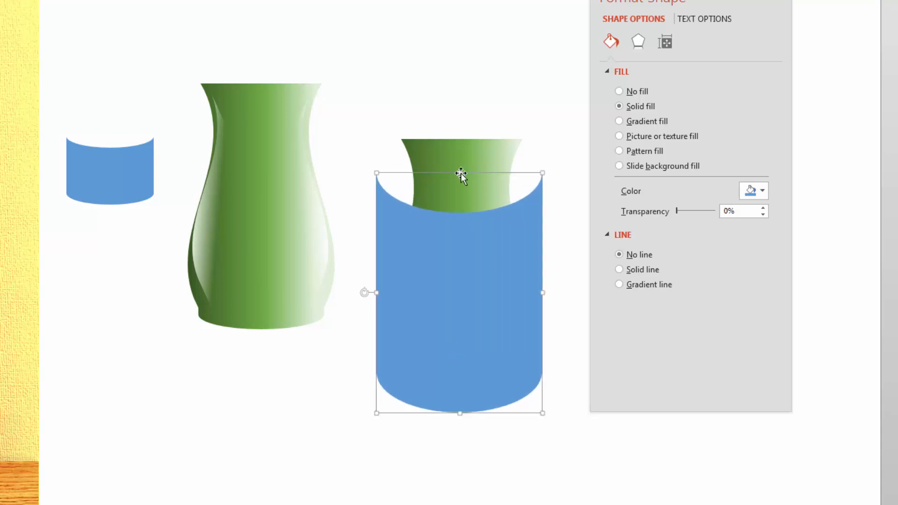
drag(433, 280, 436, 283)
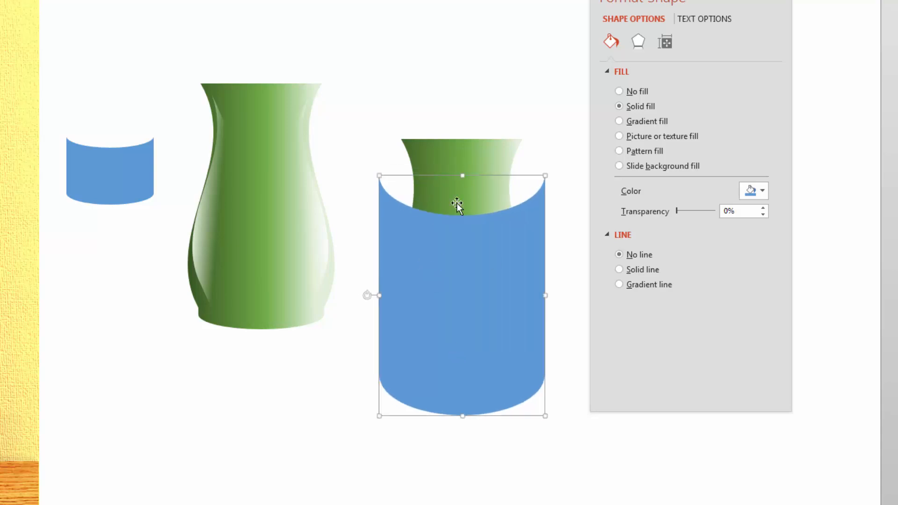
- Subtract the blue shape from the vase copy and place the remaining neck piece over the original vase's neck
click(461, 144)
shift+click(515, 397)
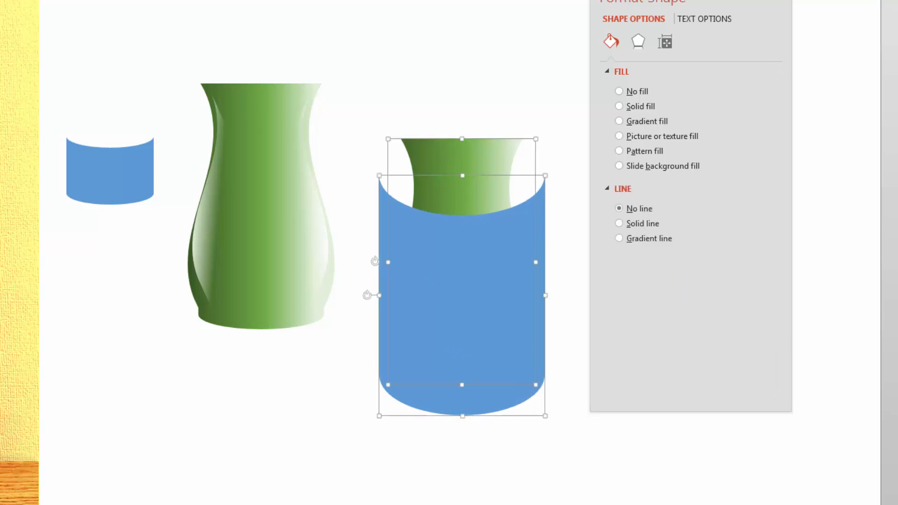
click(671, 93)
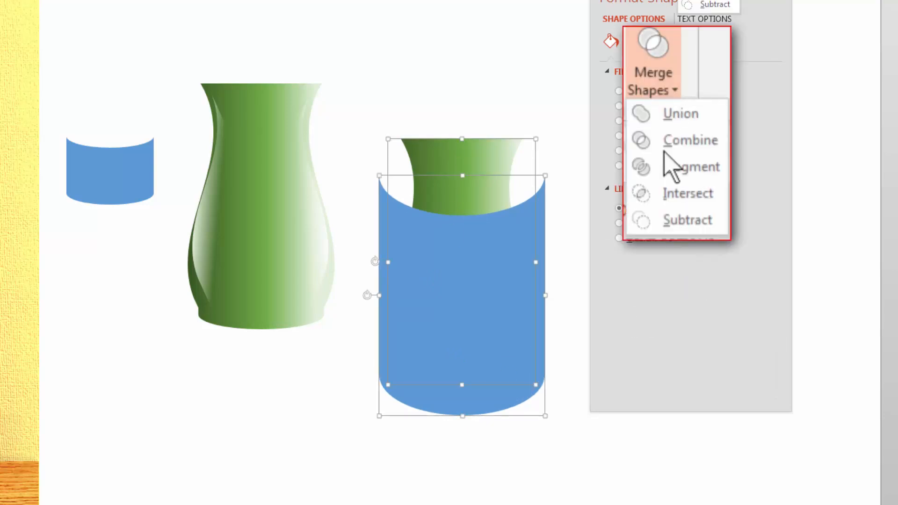
click(673, 221)
drag(457, 183, 252, 123)
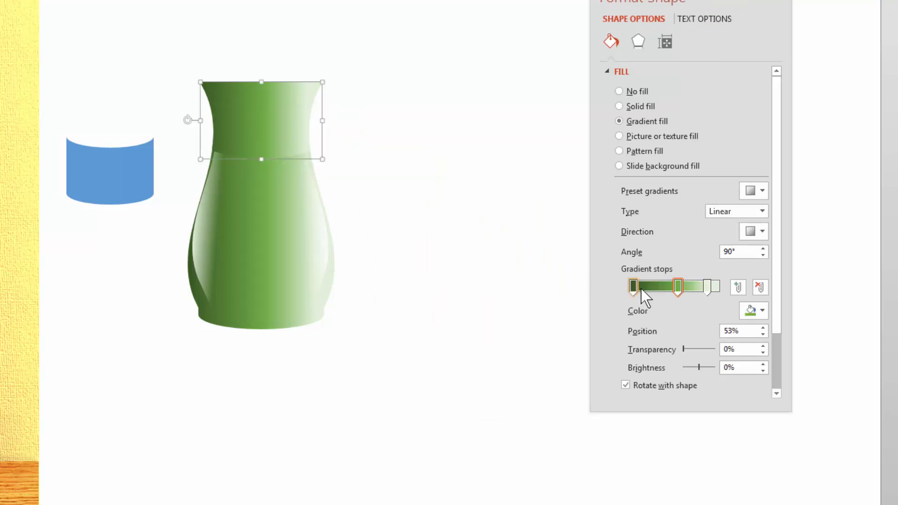
- Remove the neck piece's dark gradient stop, moving the green stop to 0% and the light stop to 100%
mouse_move(634, 287)
mouse_down()
mouse_move(608, 309)
mouse_move(633, 291)
mouse_up()
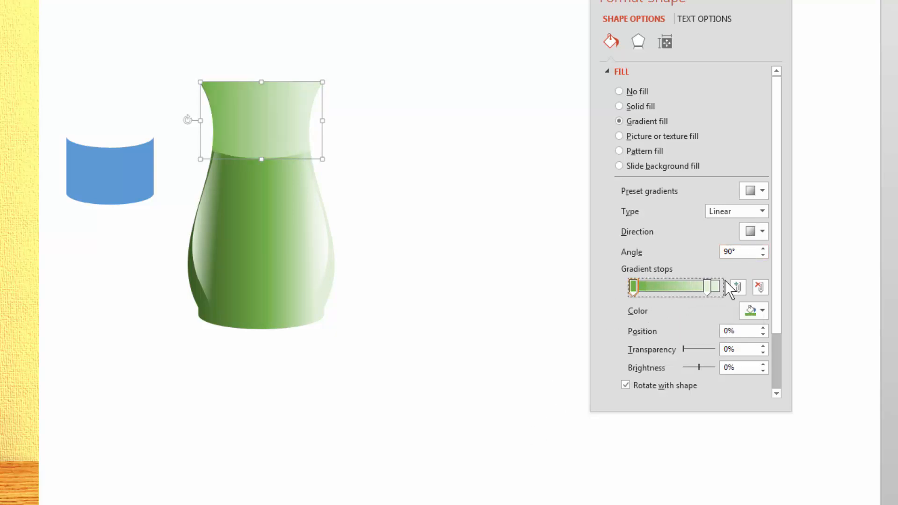
drag(704, 289, 671, 290)
drag(711, 286, 720, 287)
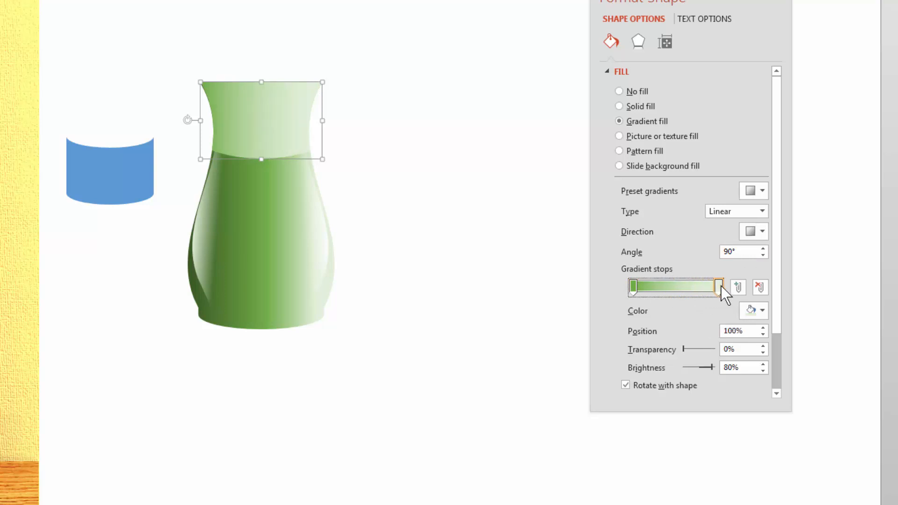
- Set the neck piece's gradient angle to 0°
click(763, 255)
click(762, 254)
click(762, 255)
click(763, 254)
click(762, 254)
click(762, 254)
click(763, 255)
click(762, 254)
click(763, 255)
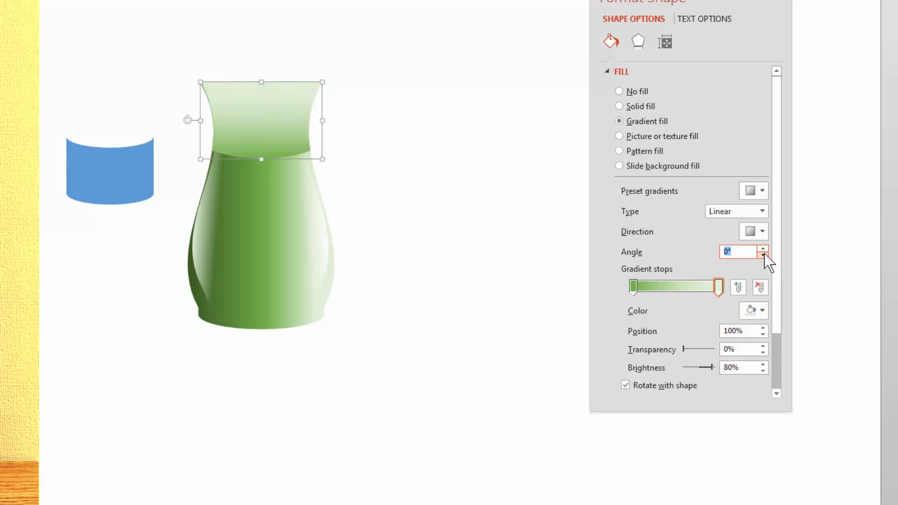
- Set the transparency of the neck piece's green gradient stop to 100%
click(633, 286)
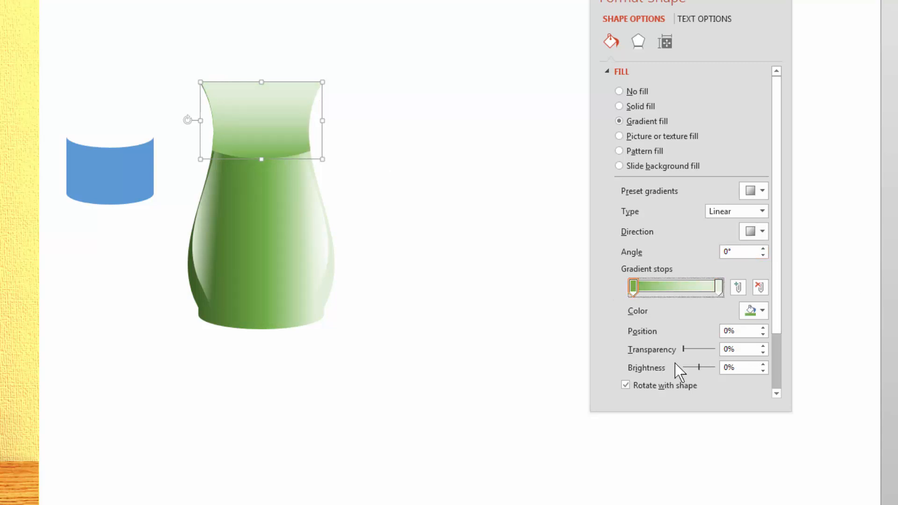
drag(684, 350, 740, 347)
click(459, 333)
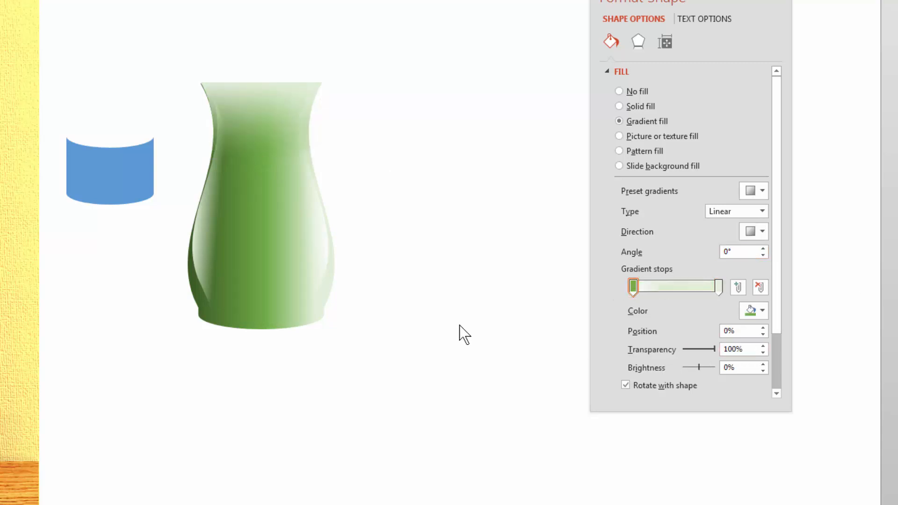
- Move the neck piece's green gradient stop to 12% and nudge the piece down to match the vase's rim
click(271, 138)
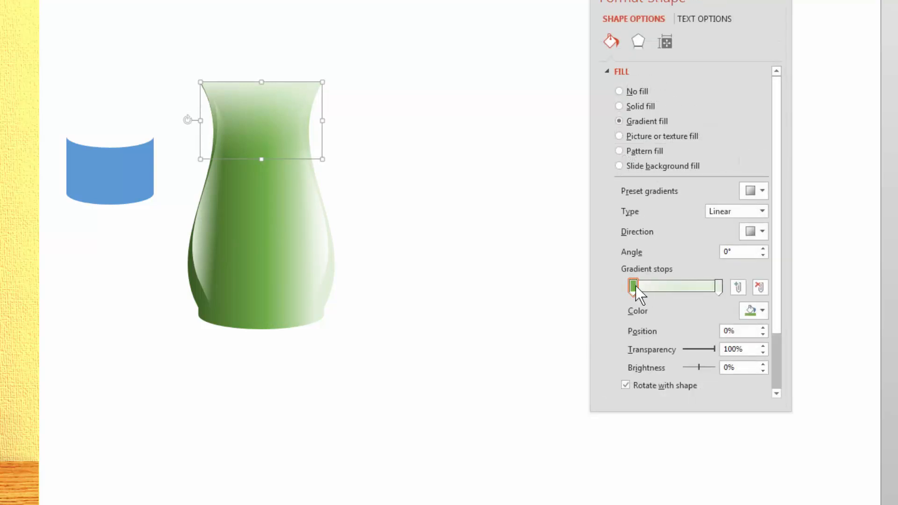
drag(634, 286, 643, 286)
click(377, 220)
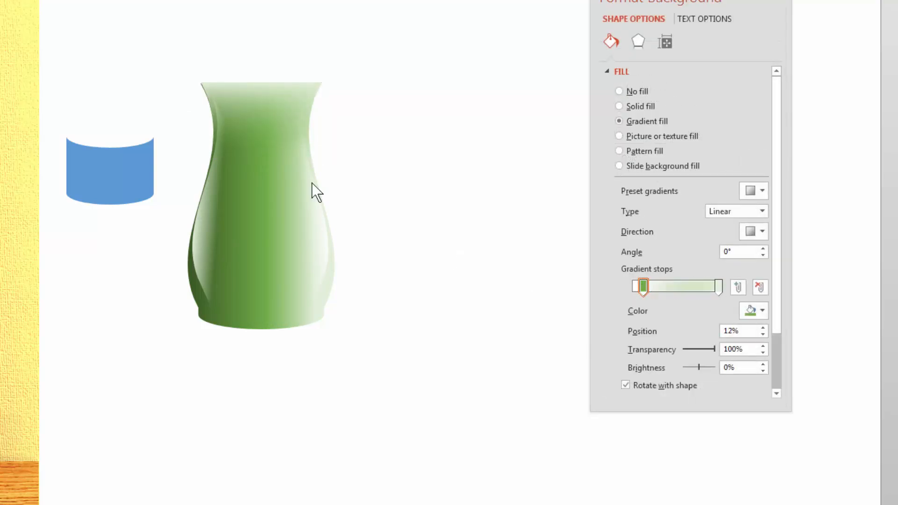
click(236, 103)
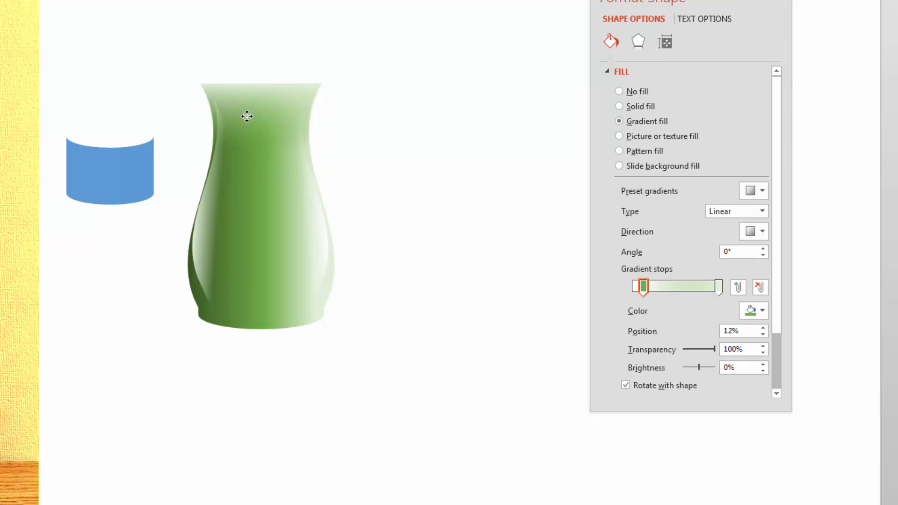
click(426, 156)
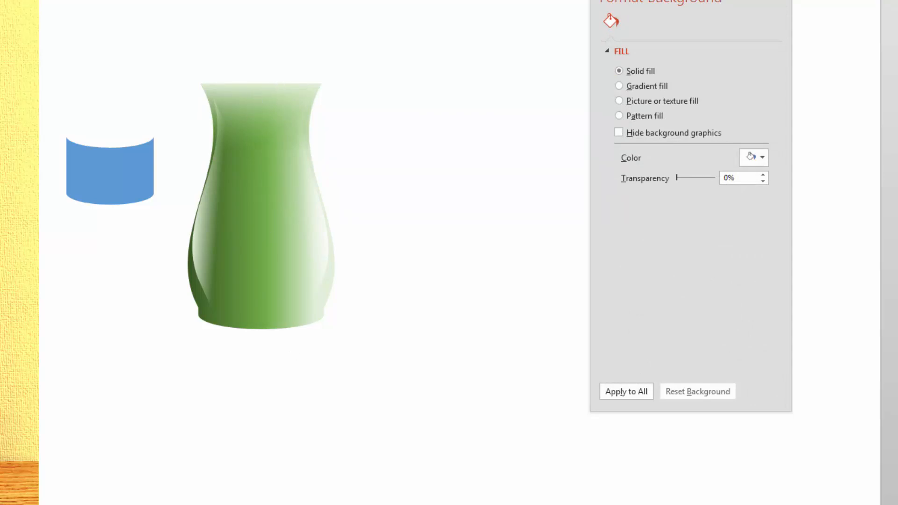
click(259, 133)
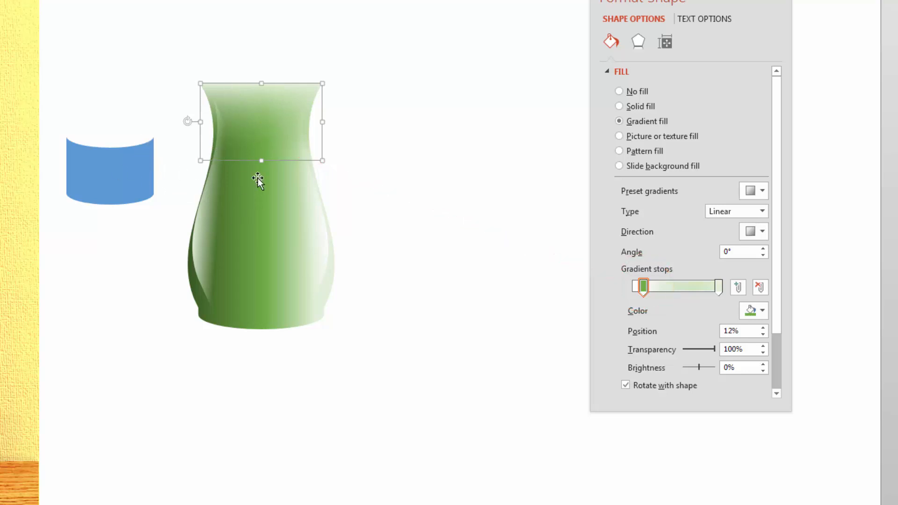
click(491, 242)
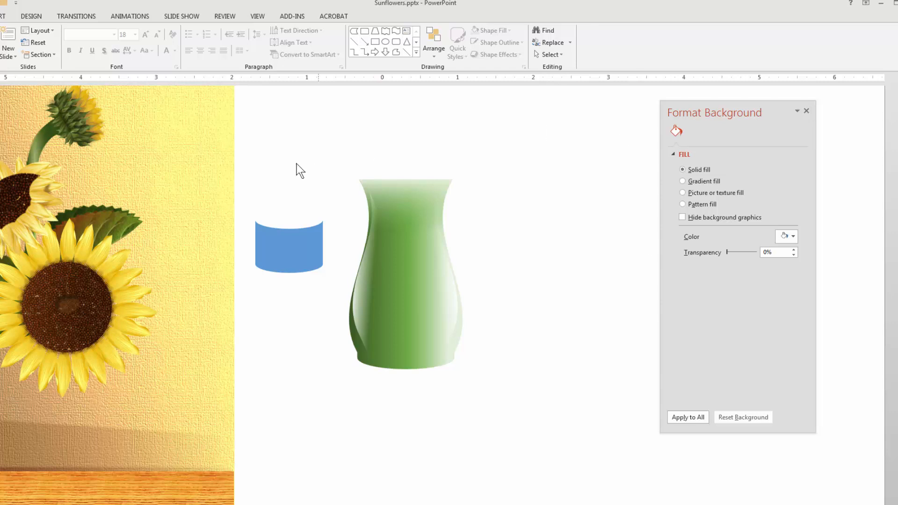
- Preview alternative theme color sets on the vase without applying any of them
click(31, 17)
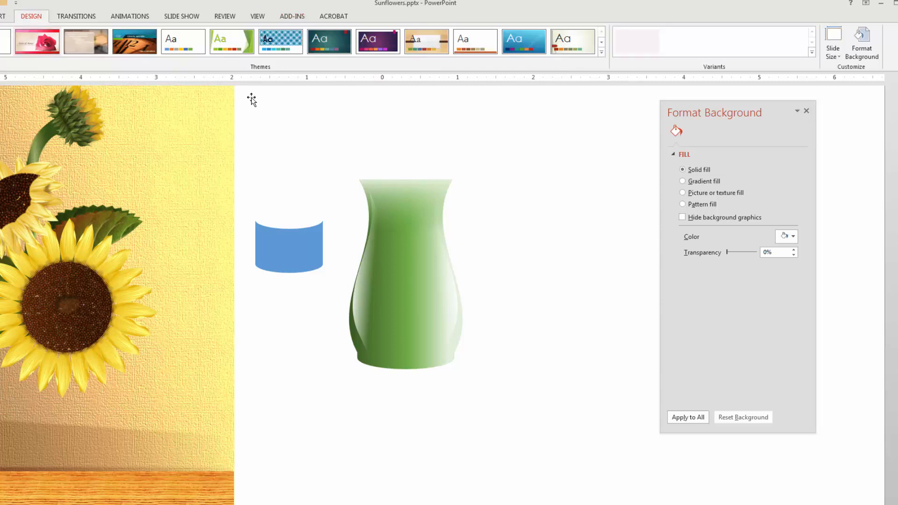
click(812, 52)
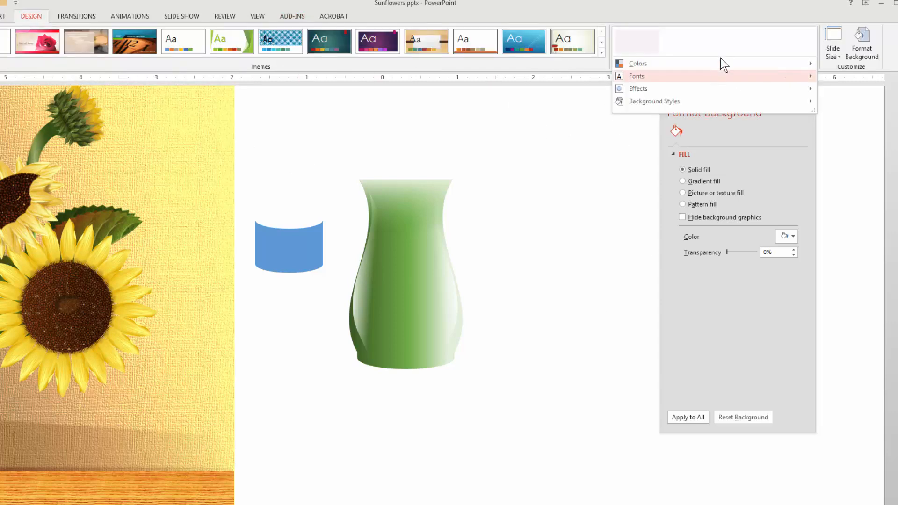
mouse_move(712, 75)
mouse_move(689, 63)
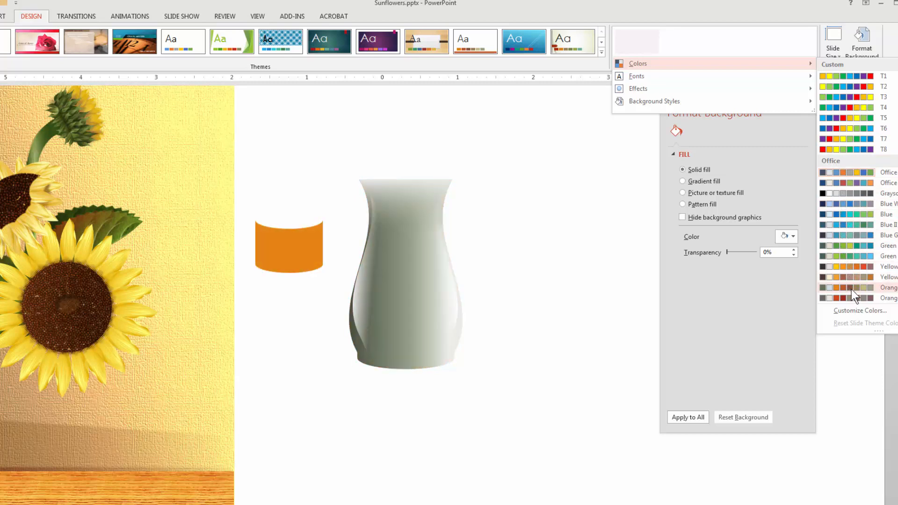
click(558, 329)
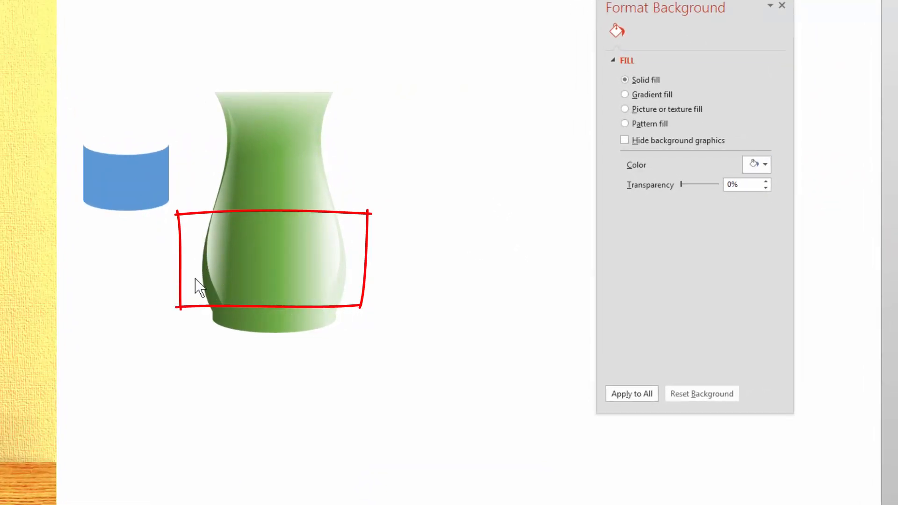
- Duplicate the vase body beside the original and cover the copy's base with a widened copy of the blue curved band
click(345, 278)
drag(374, 271, 547, 239)
click(153, 201)
drag(154, 201, 425, 58)
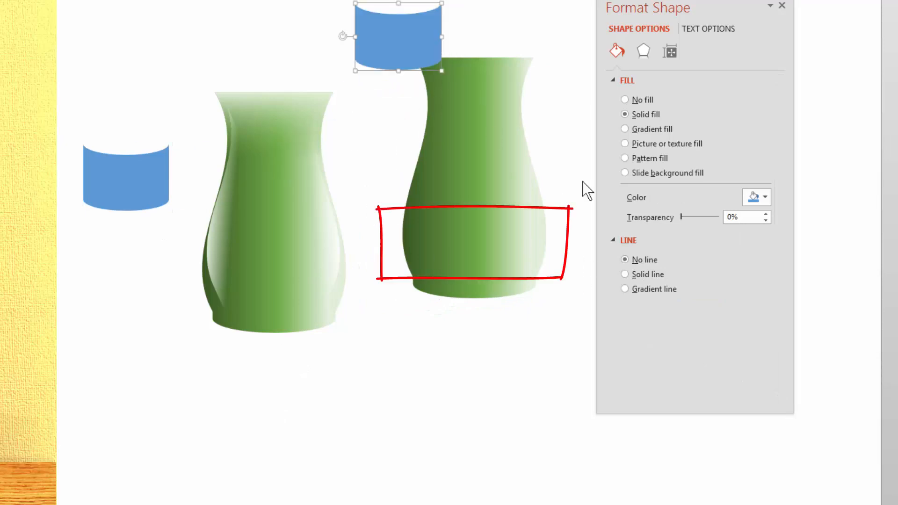
drag(377, 43, 418, 311)
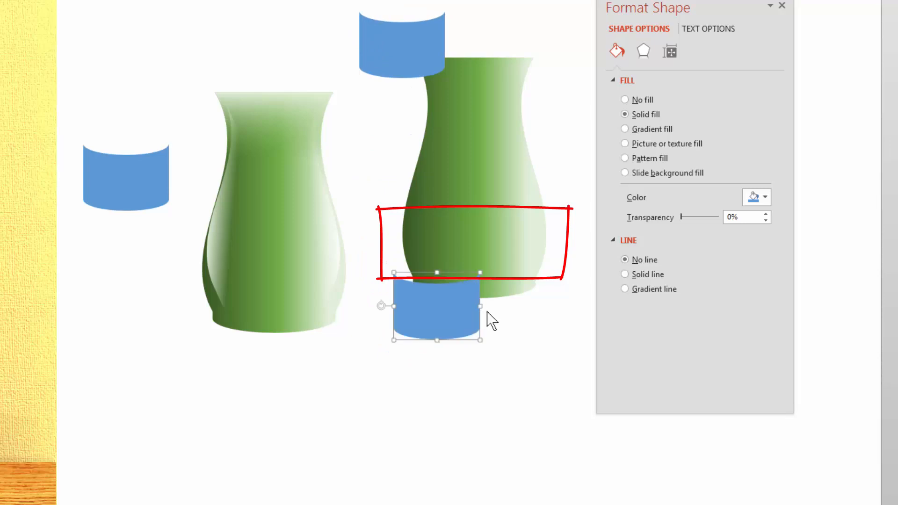
drag(479, 306, 515, 311)
- Widen the second blue band copy, lower it onto the duplicated vase's middle and stretch it upward to cover the neck
click(369, 28)
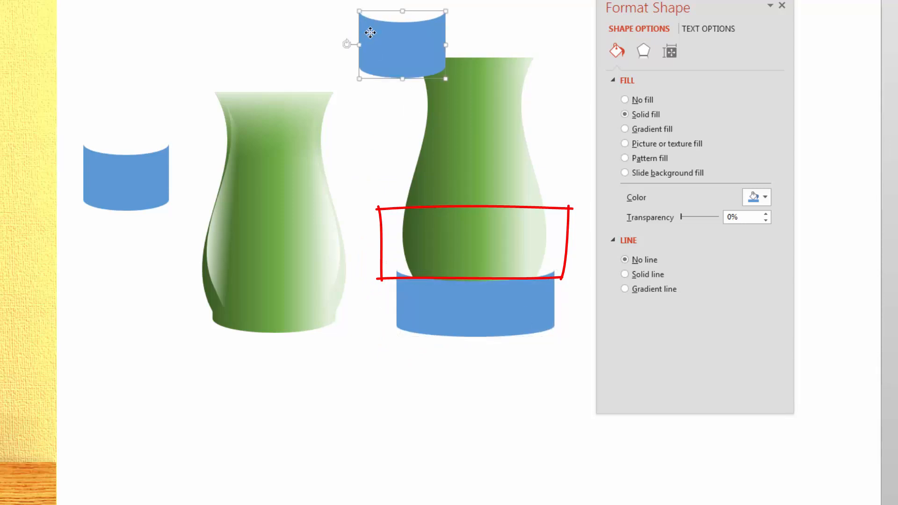
drag(444, 43, 560, 43)
drag(479, 63, 487, 196)
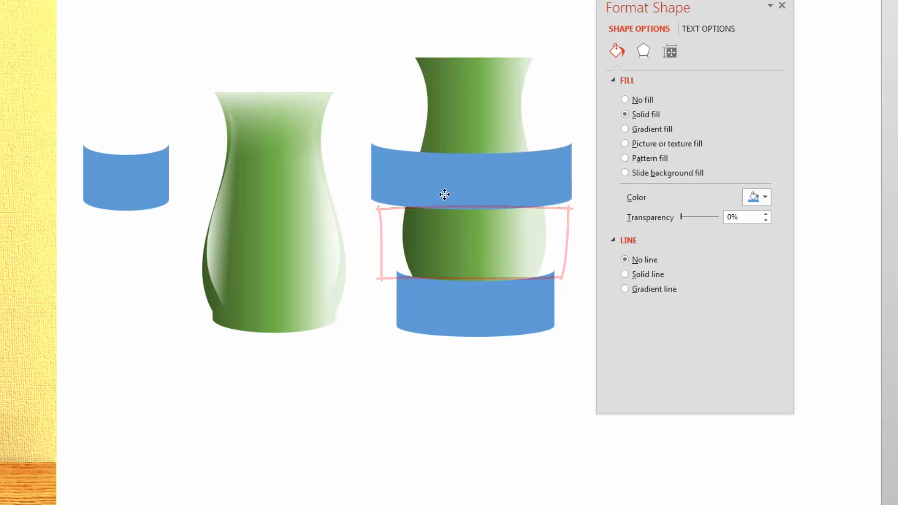
drag(468, 145, 470, 0)
- Subtract both blue bands from the duplicated vase, keeping only its lower body section
click(471, 304)
click(470, 259)
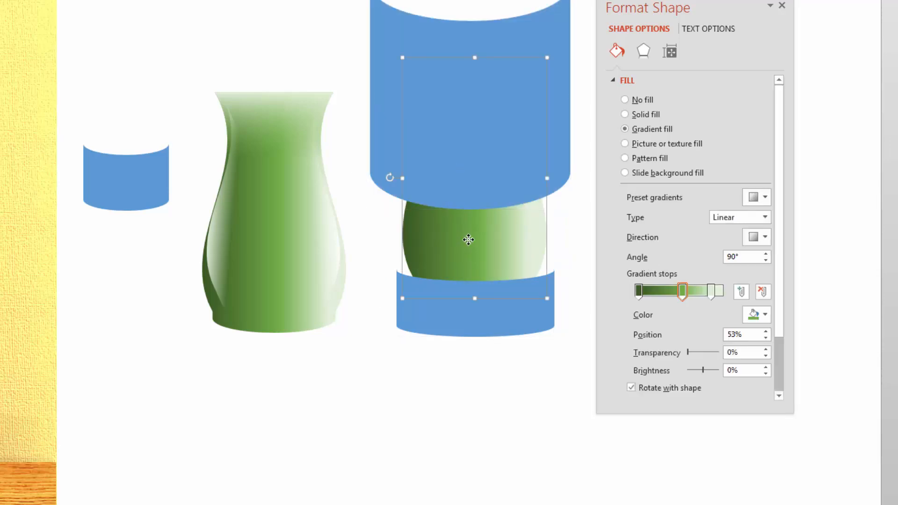
shift+click(555, 8)
shift+click(480, 333)
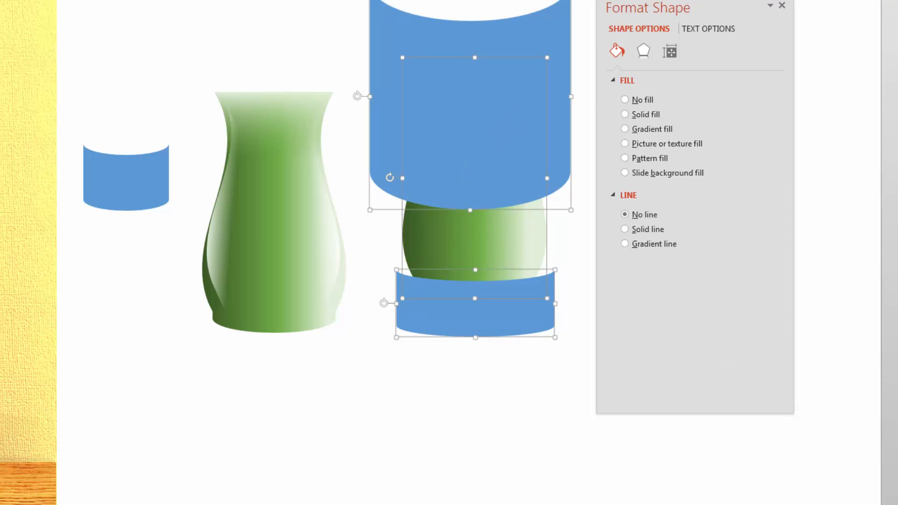
click(722, 131)
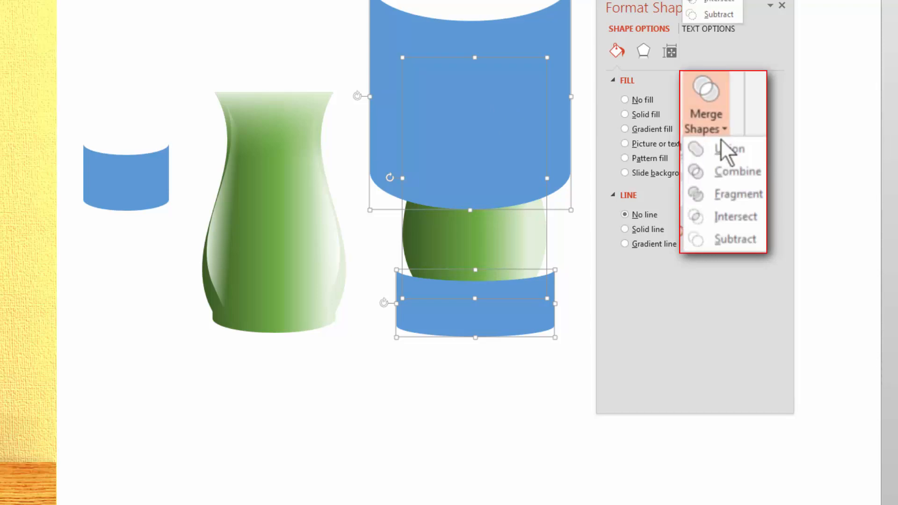
click(713, 9)
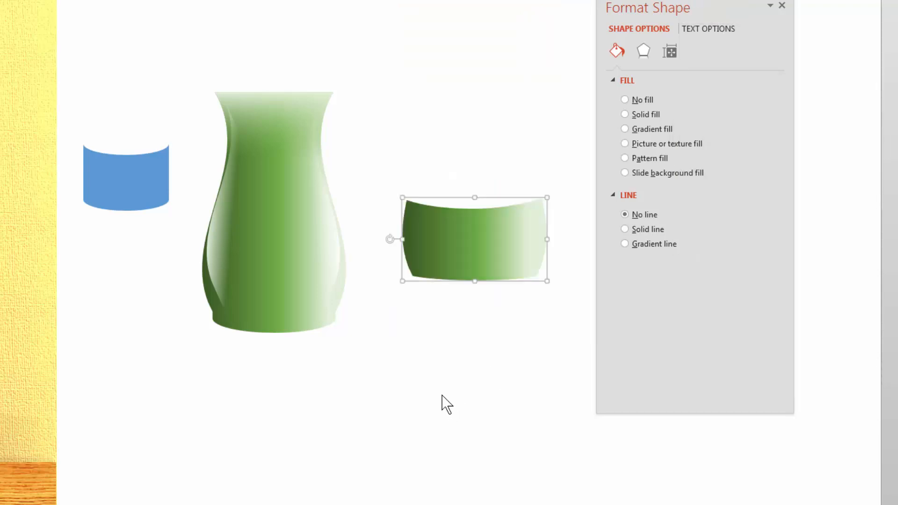
- Remove the lower body piece's dark gradient stop and move the green stop to 0%
click(474, 260)
drag(638, 291, 537, 379)
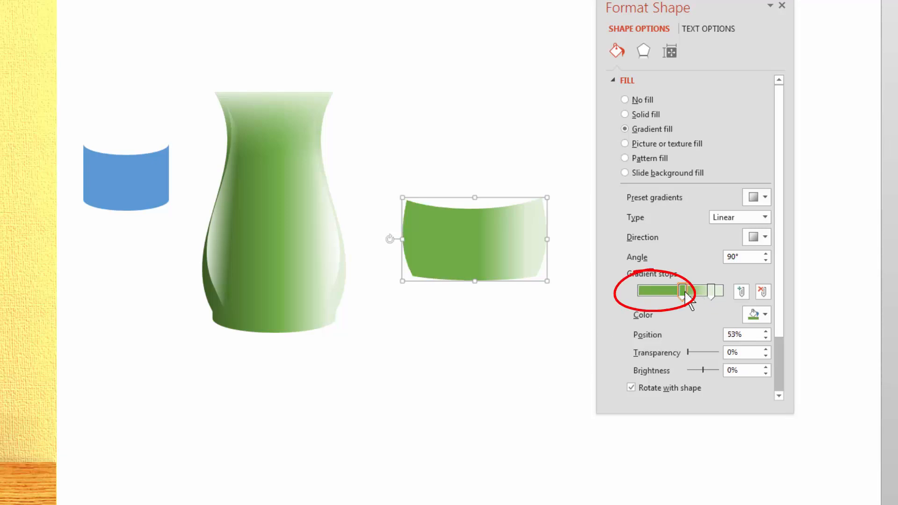
drag(686, 293, 642, 293)
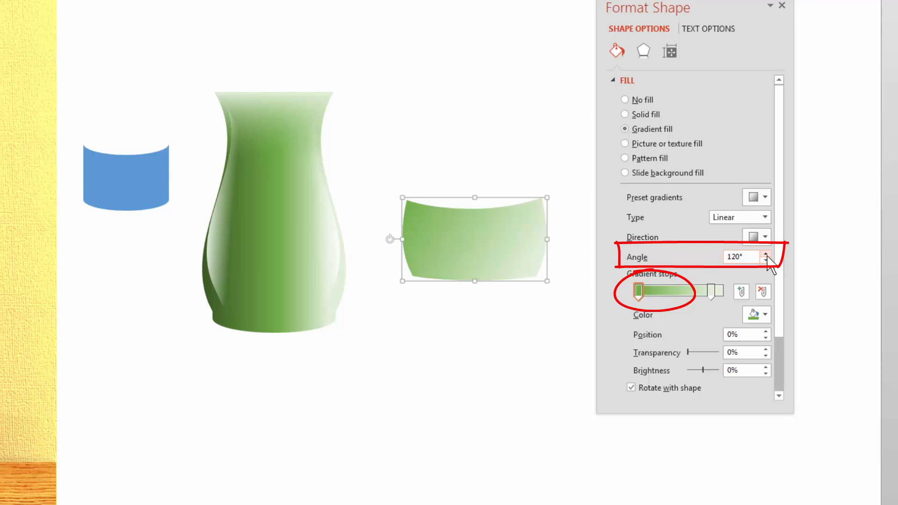
- Set the lower body piece's gradient angle to 180° and fit the piece over the vase's lower body
click(766, 254)
click(765, 254)
click(765, 253)
click(765, 254)
click(766, 259)
drag(427, 261, 227, 293)
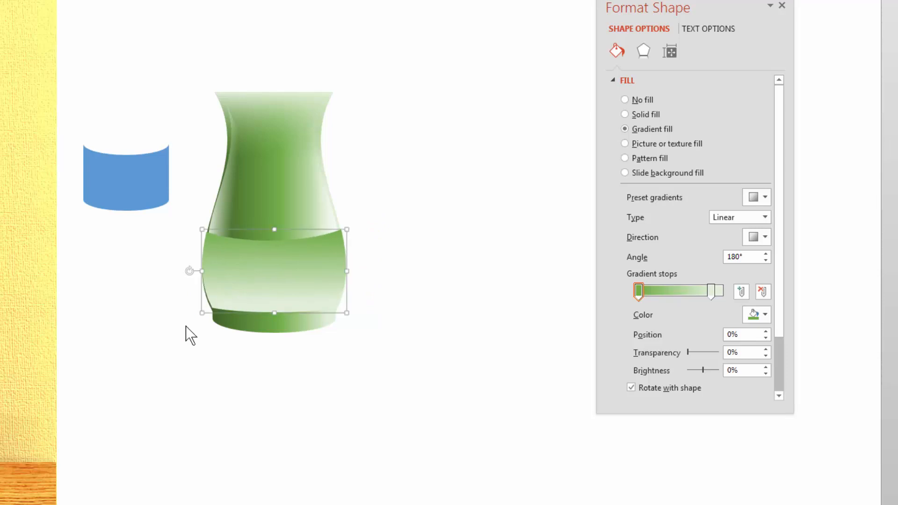
- Set the piece's green gradient stop to 100% transparency at position 19%, and nudge the piece down toward the base
click(639, 294)
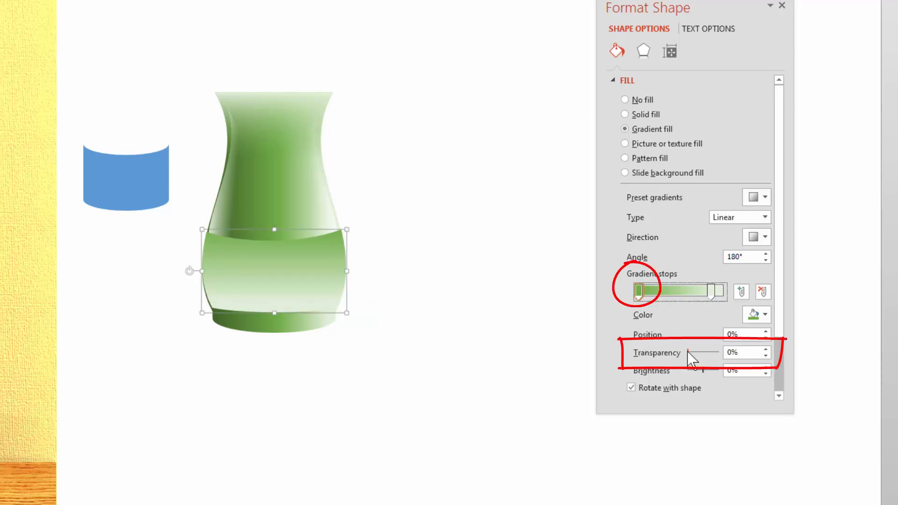
drag(689, 351, 739, 354)
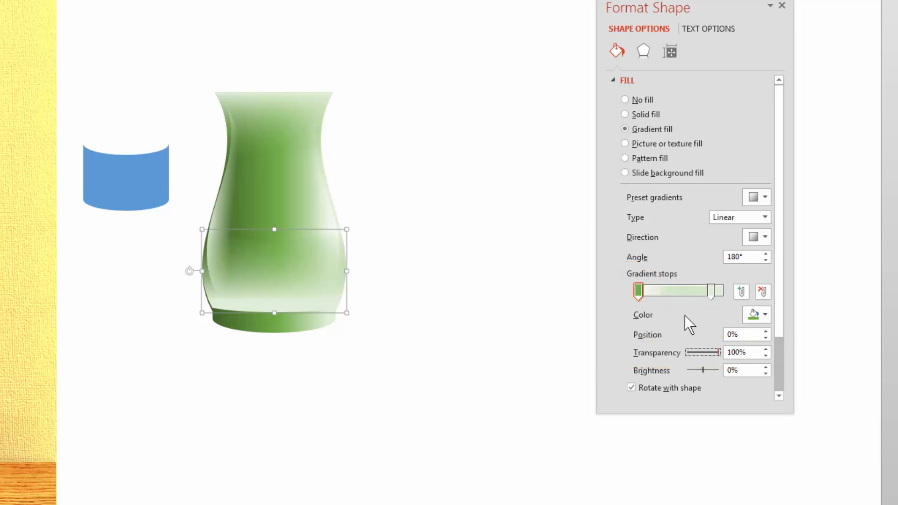
drag(639, 287, 654, 291)
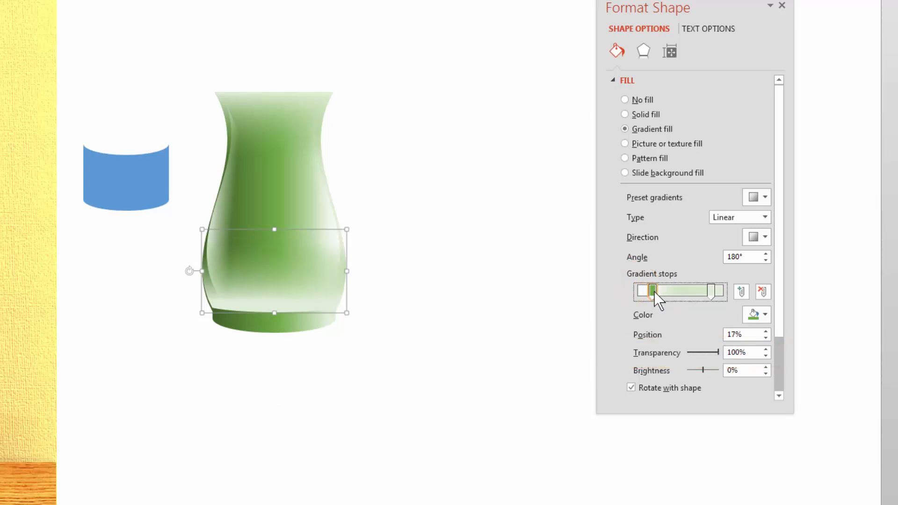
click(417, 401)
click(262, 273)
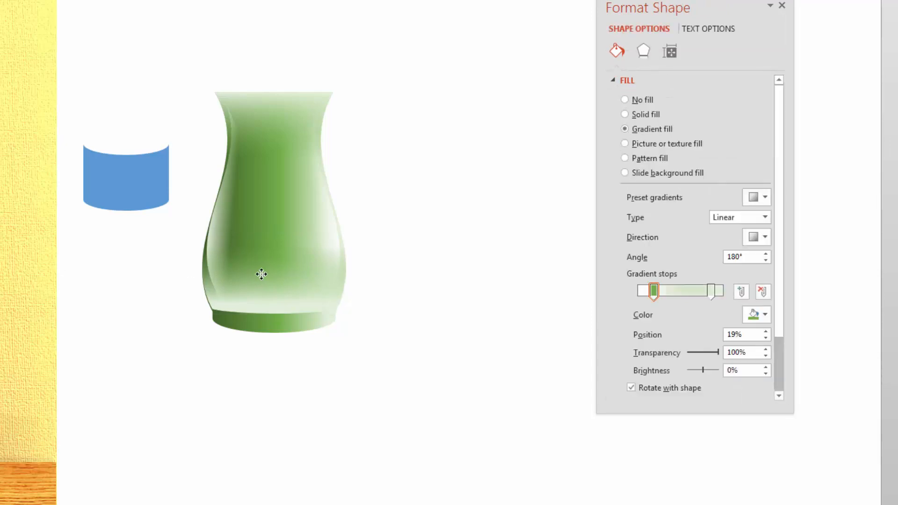
click(415, 357)
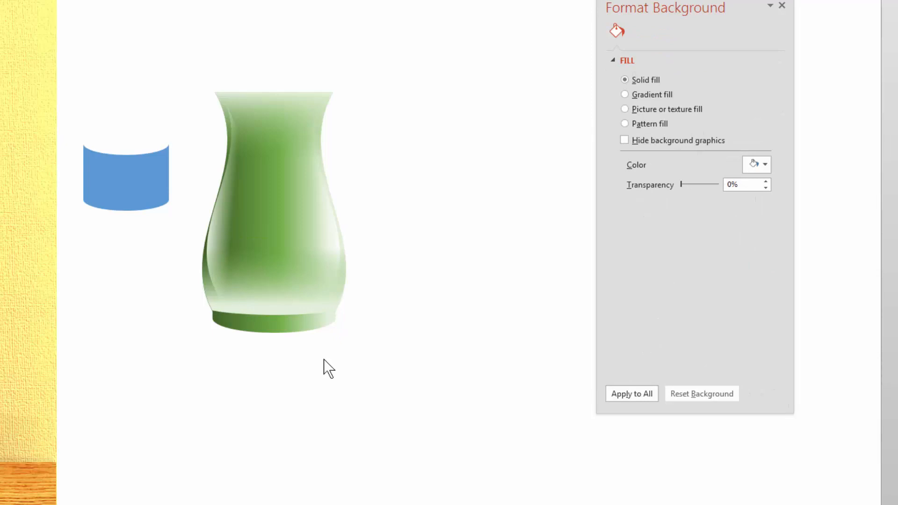
- Move the lower body piece's light gradient stop to 100% and its green stop to 21%
click(302, 304)
click(711, 291)
mouse_move(710, 291)
mouse_down()
mouse_move(742, 294)
mouse_move(716, 298)
mouse_move(723, 296)
mouse_up()
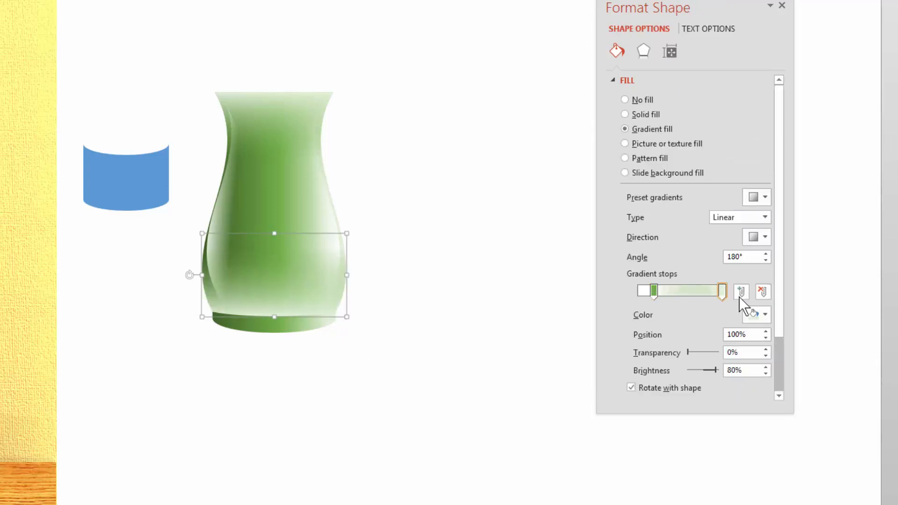
mouse_move(655, 291)
mouse_down()
mouse_move(672, 291)
mouse_move(657, 296)
mouse_up()
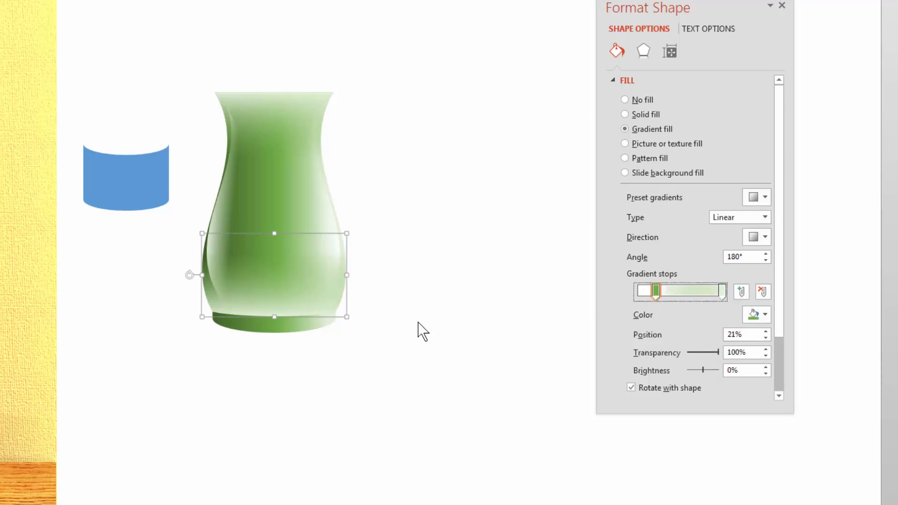
click(469, 372)
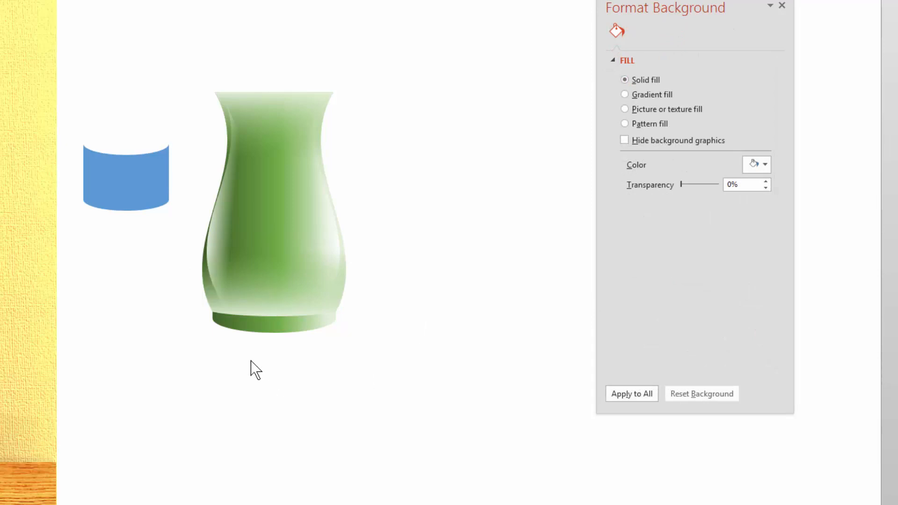
- Resize the blue curved band to the vase base's width, move it beside the vase and overlap it with a duplicate
click(260, 331)
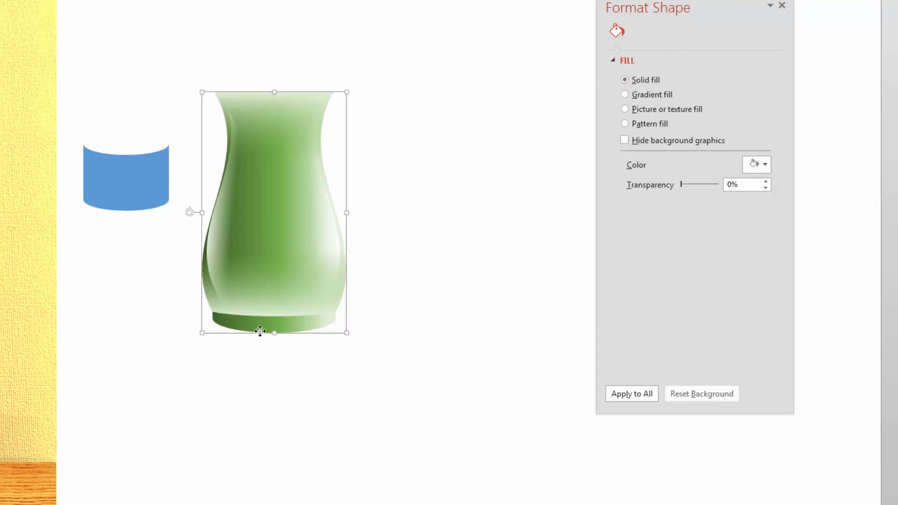
click(154, 220)
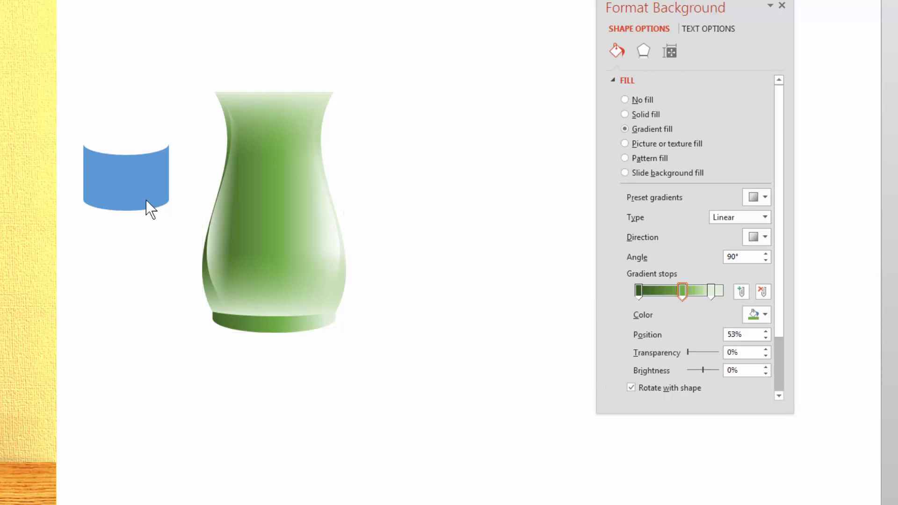
click(133, 184)
drag(236, 355, 335, 301)
drag(273, 335, 472, 242)
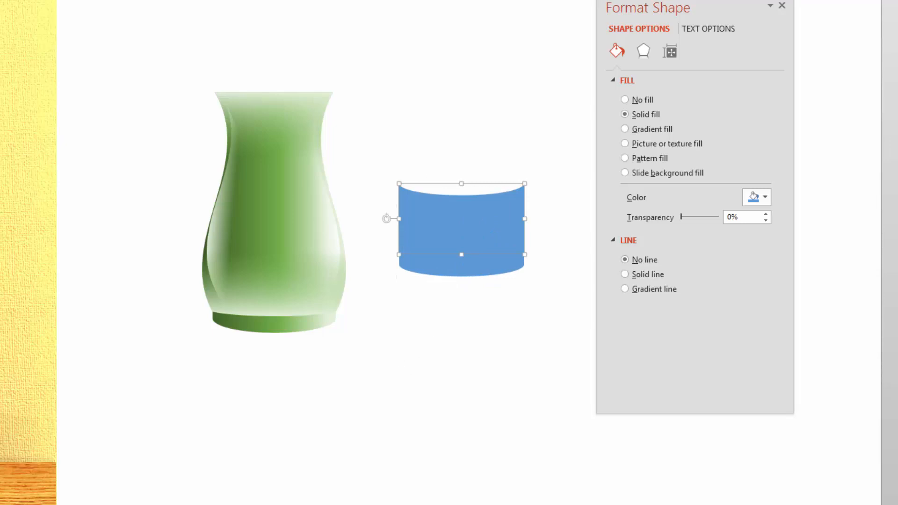
- Fill the duplicated band with orange and nudge it down so only the blue band's lower edge shows
click(129, 0)
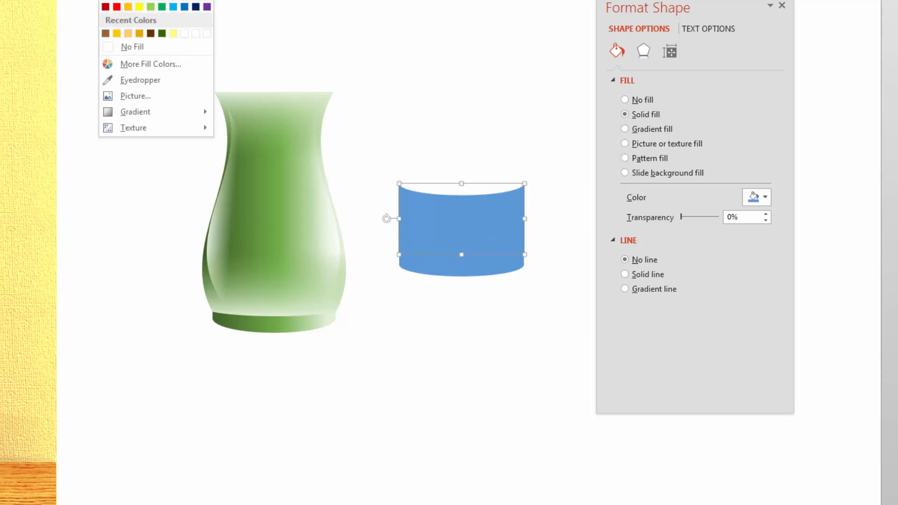
click(162, 0)
click(435, 394)
click(458, 218)
click(444, 352)
- Subtract the orange band from the blue one and place the remaining thin curved strip over the vase's base
drag(371, 148, 571, 347)
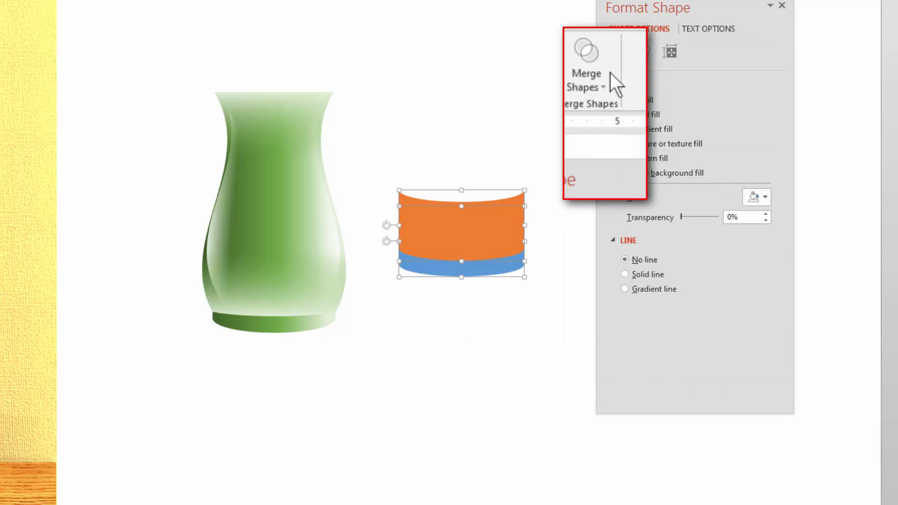
click(598, 82)
click(697, 14)
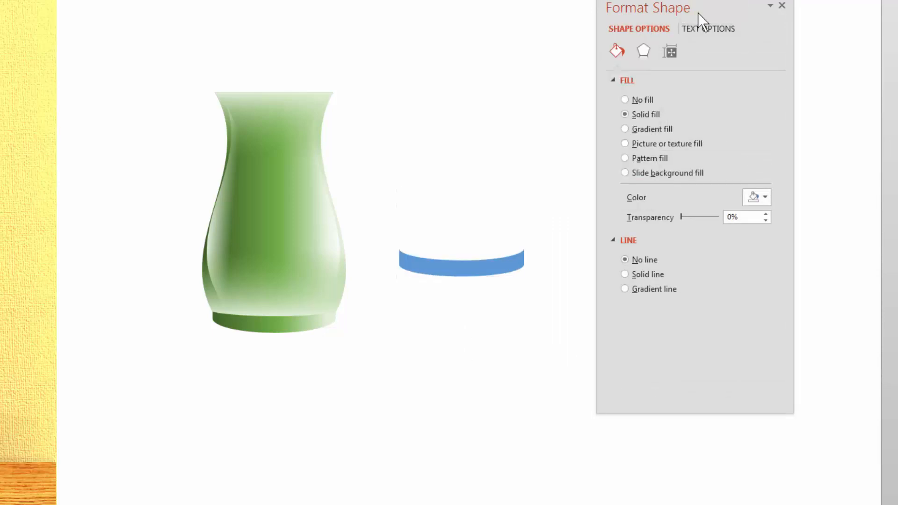
drag(484, 263, 295, 324)
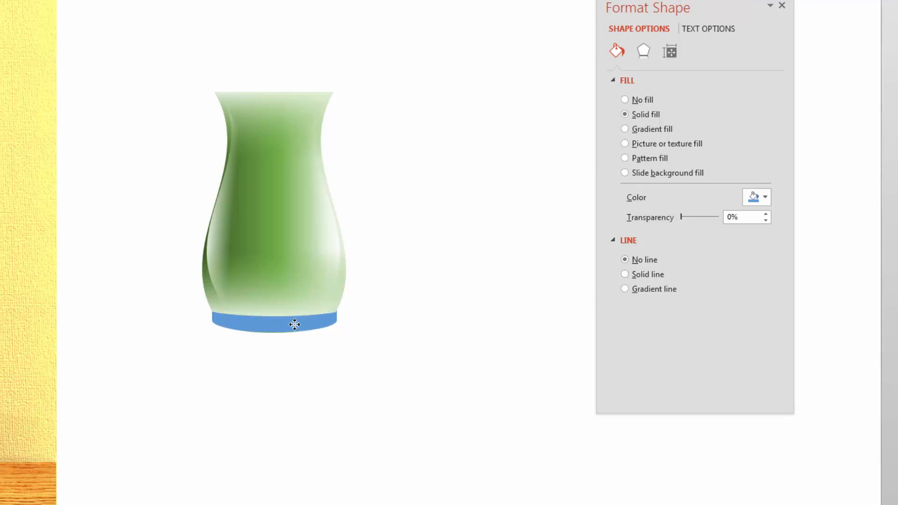
- Copy the vase body's gradient formatting onto the blue base strip with Format Painter
click(205, 285)
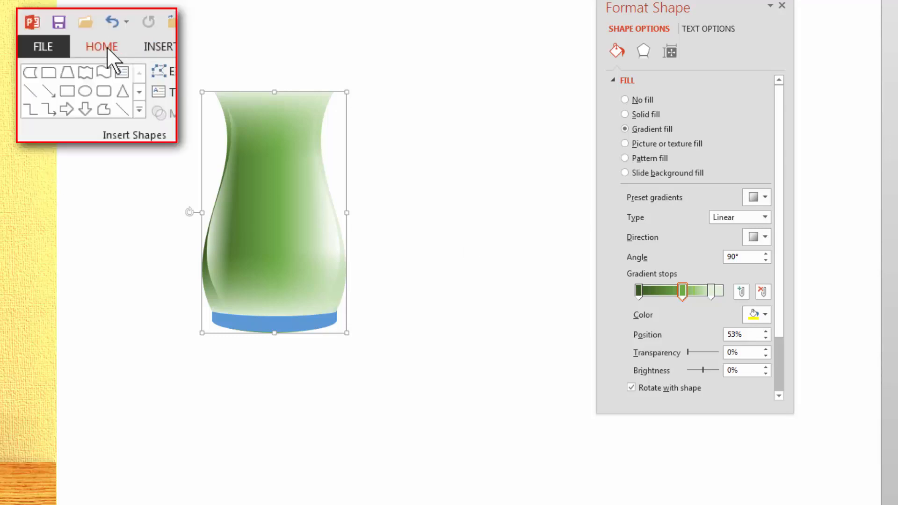
click(107, 48)
click(94, 119)
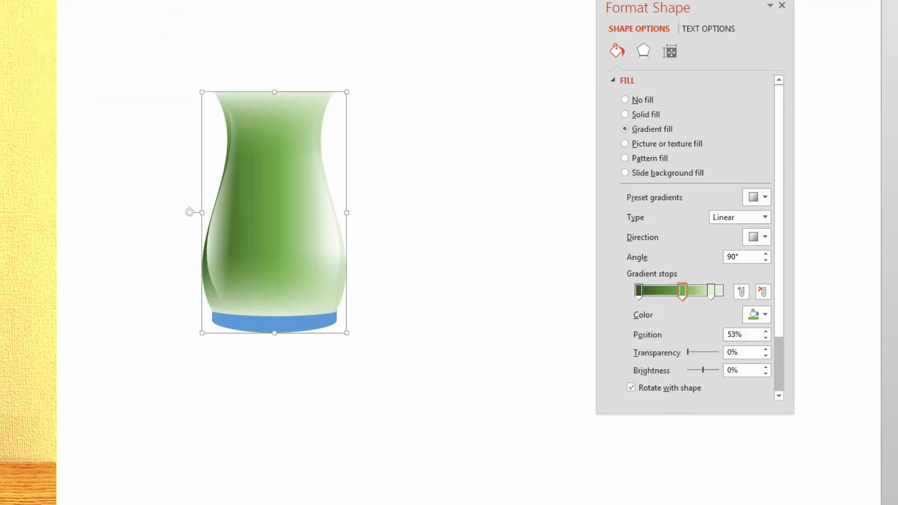
click(271, 329)
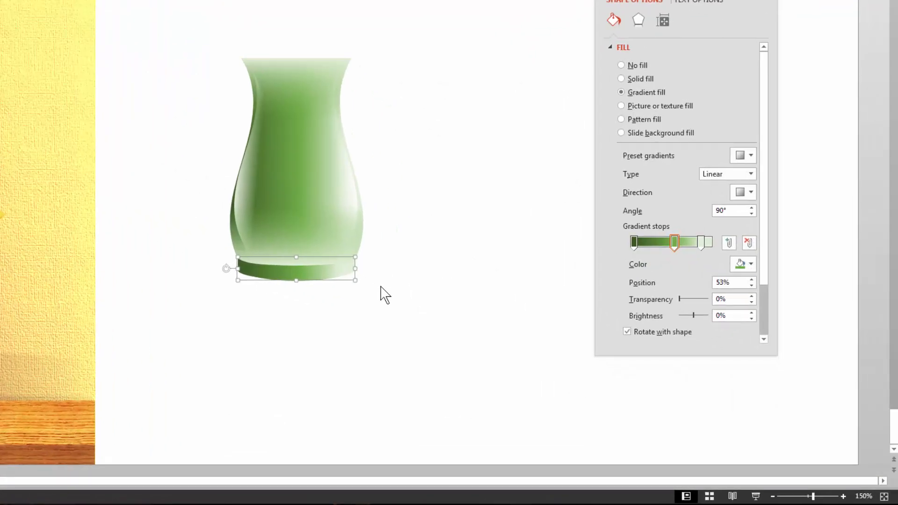
- Move the base strip's light gradient stop to 100% and set its gradient angle to 180°
drag(700, 241, 711, 242)
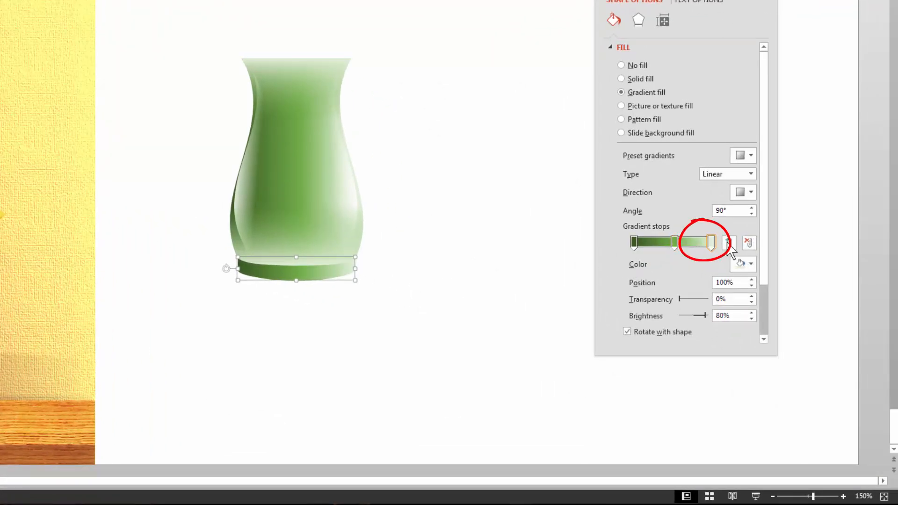
click(751, 207)
click(752, 207)
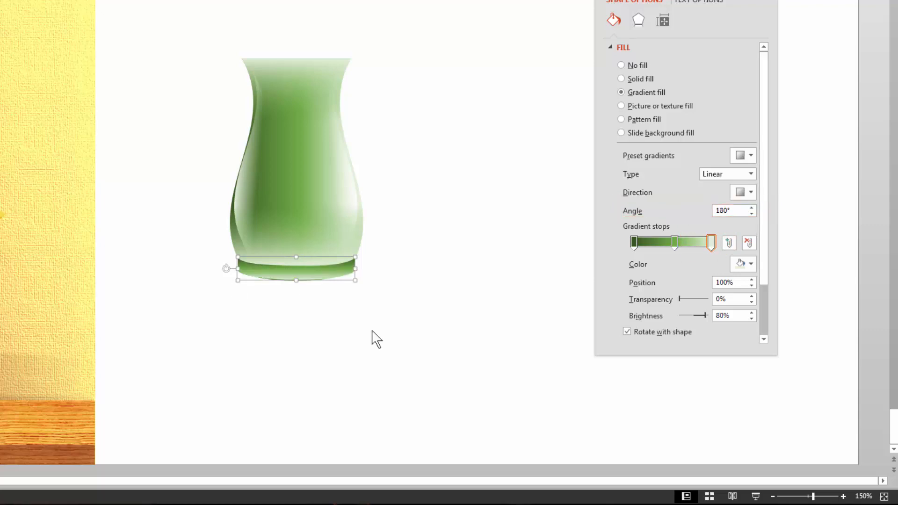
- Set the gradient angle of the vase's base strip to 359.9°
click(351, 341)
click(283, 274)
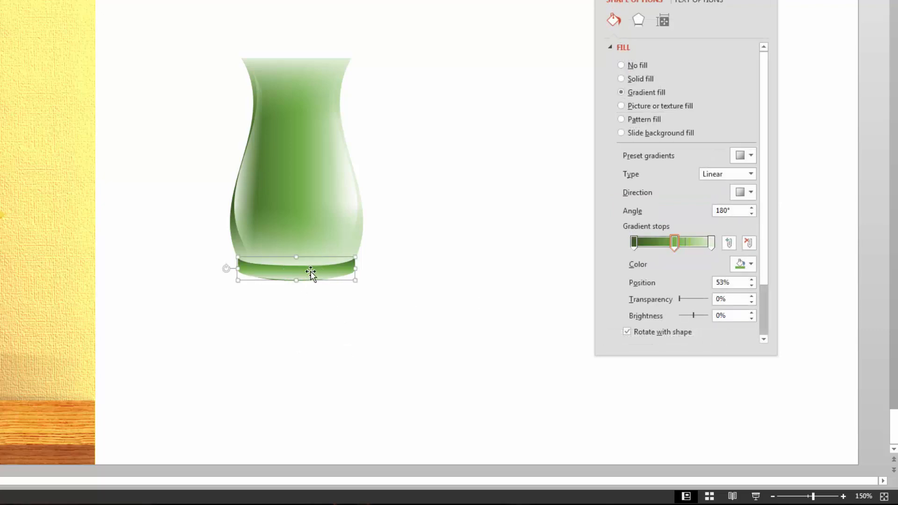
click(751, 208)
click(751, 207)
click(752, 208)
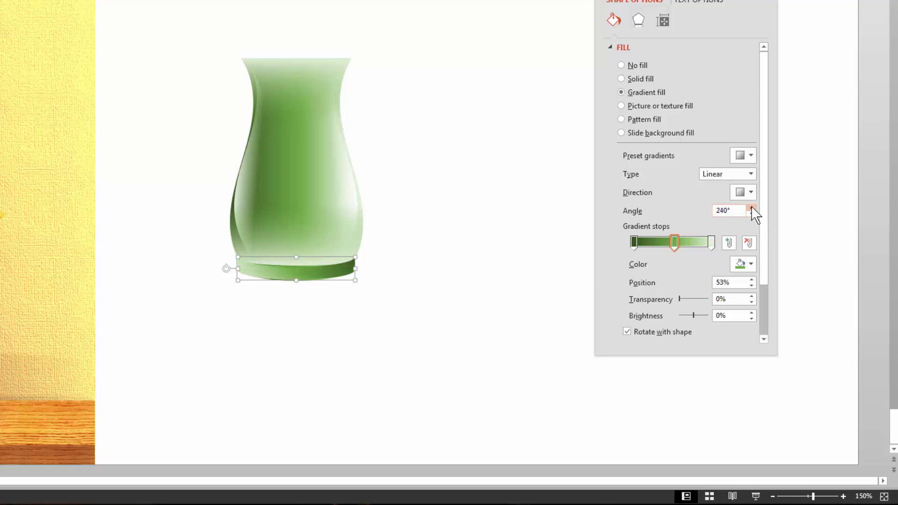
click(752, 208)
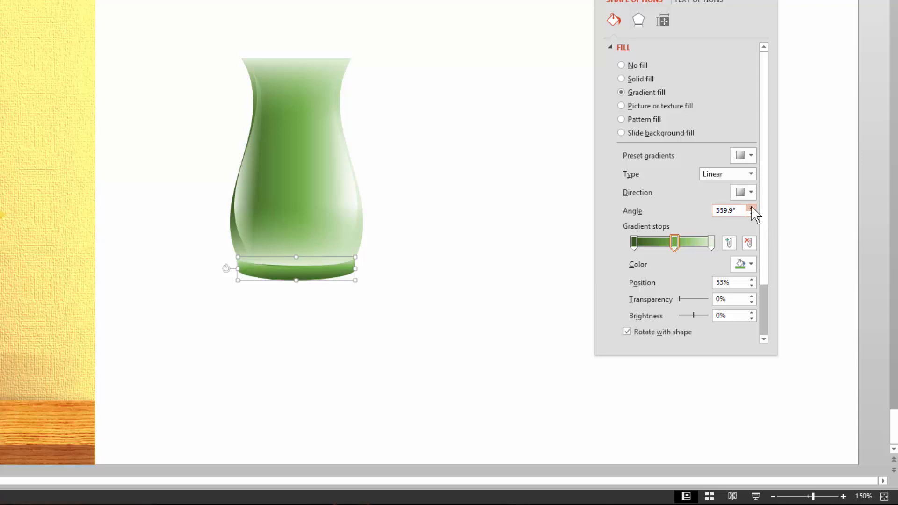
click(327, 353)
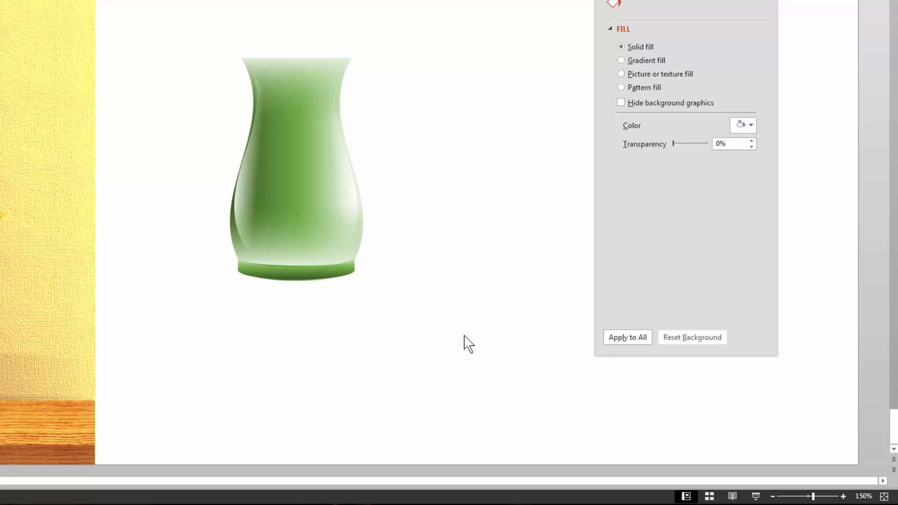
- Stretch the vase's base strip slightly downward to make it a little taller
click(294, 282)
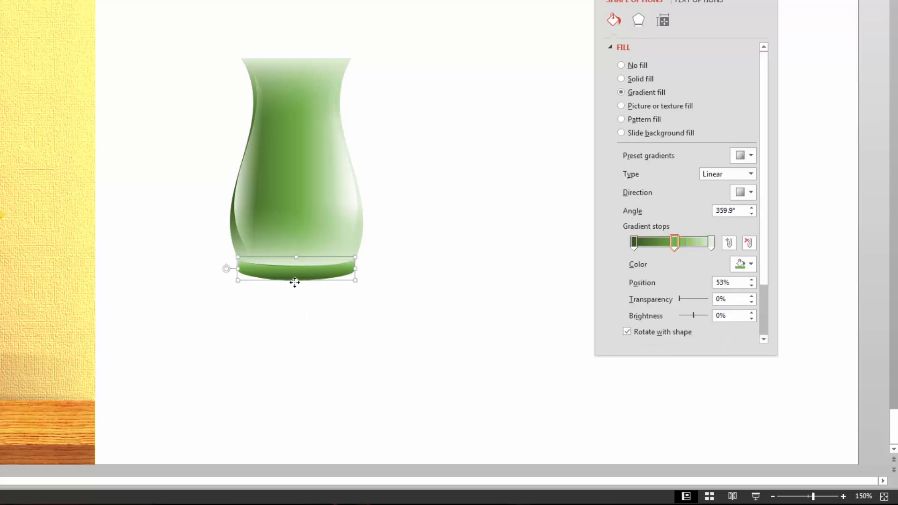
drag(297, 279, 297, 283)
click(441, 298)
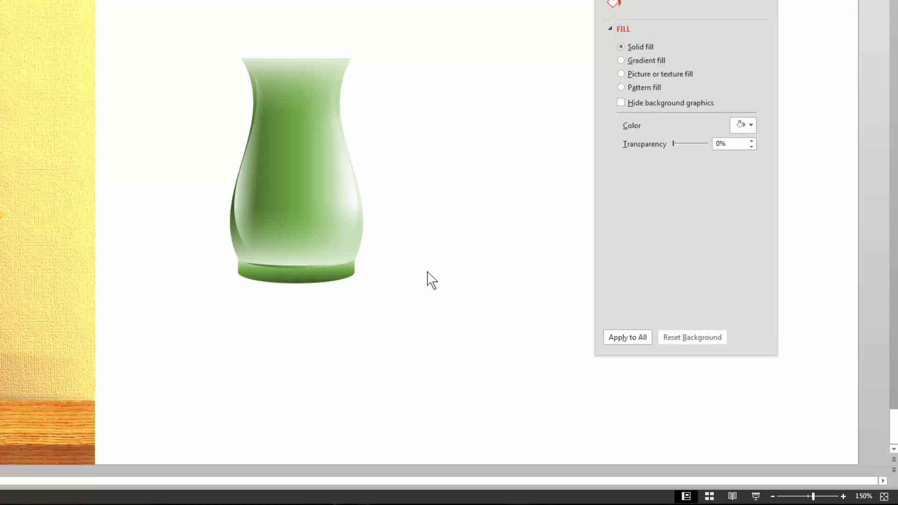
- Group all the vase's shapes into one object and preview other theme color sets on it
drag(167, 20, 466, 379)
key(ctrl+g)
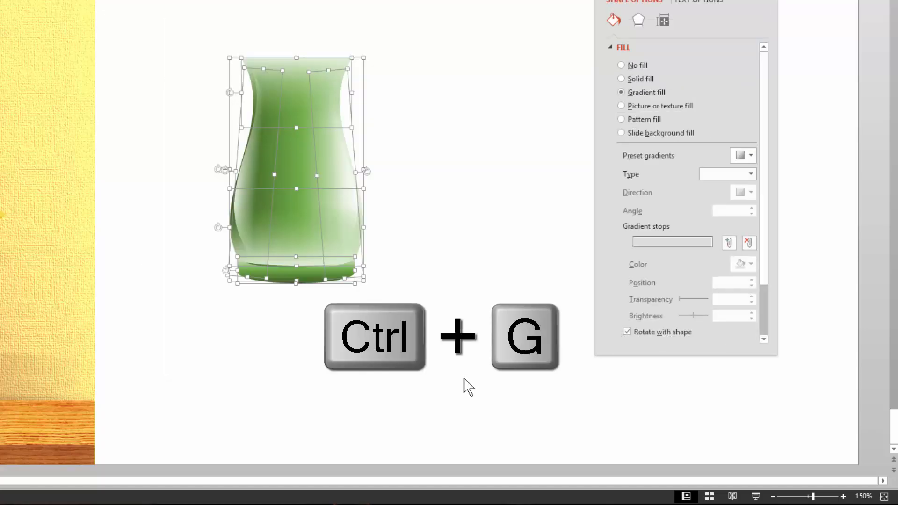
click(473, 299)
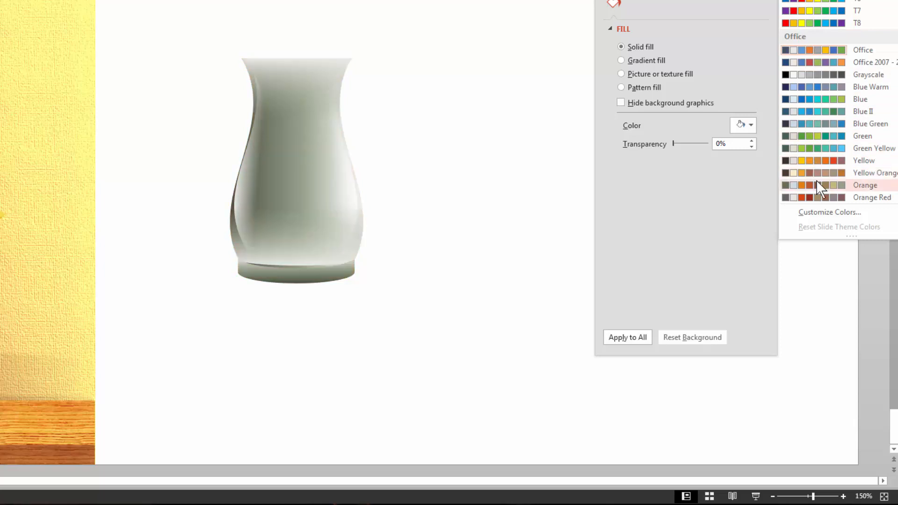
click(438, 286)
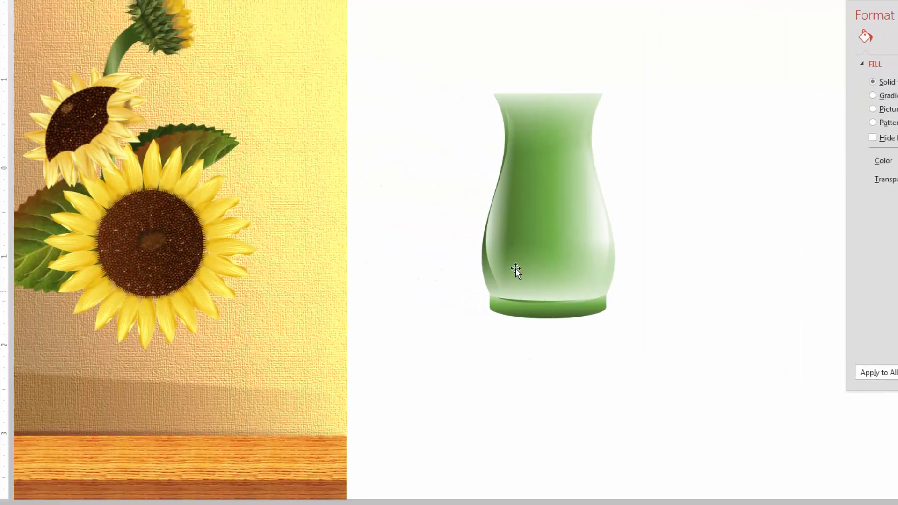
- Try the grouped vase on the wooden tabletop in front of the sunflowers and return it to the blank area
drag(541, 255, 164, 406)
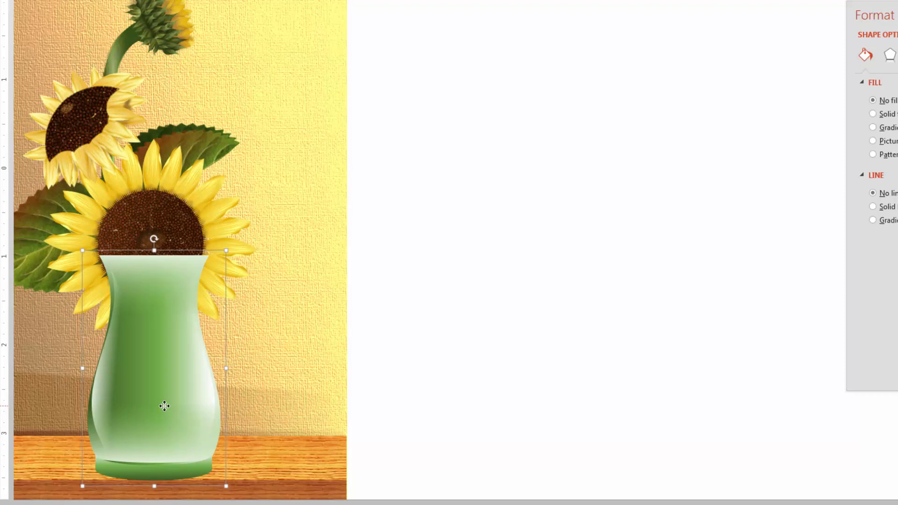
drag(164, 405, 581, 245)
click(520, 293)
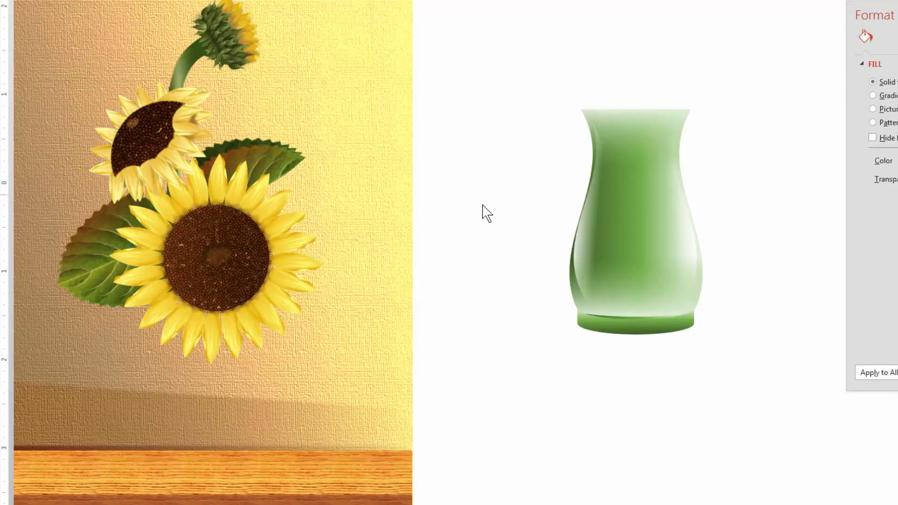
- Move the long curved stem out from behind the sunflowers into the blank area beside the vase
click(177, 72)
click(190, 58)
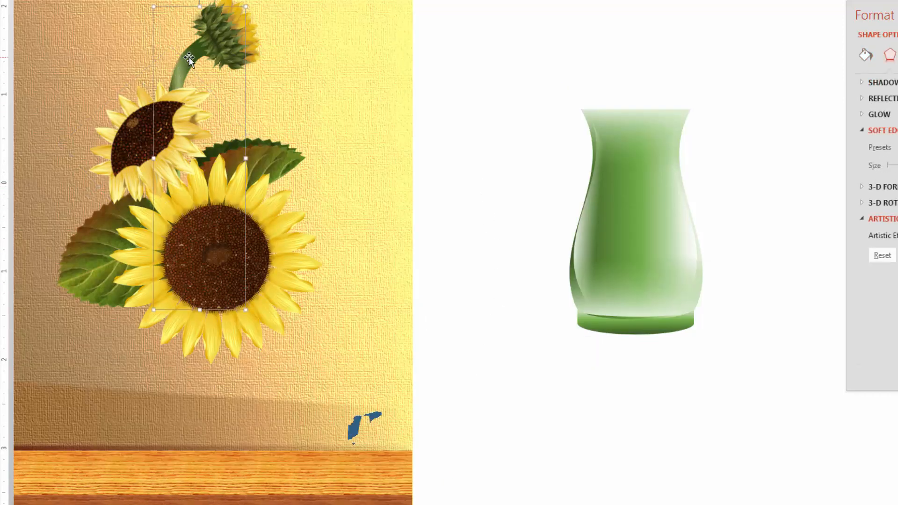
drag(190, 58, 496, 88)
click(351, 477)
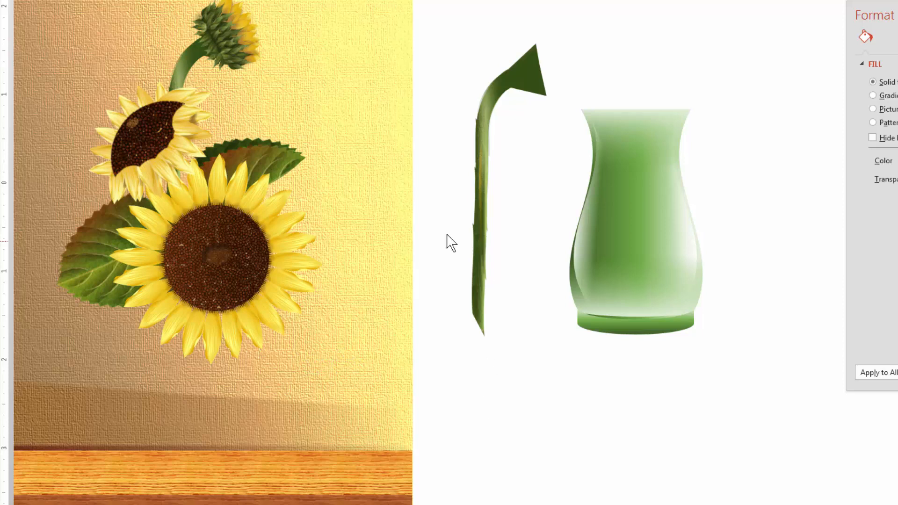
- Shift the curved stem up slightly, copy it and paste a duplicate beside the original
click(496, 81)
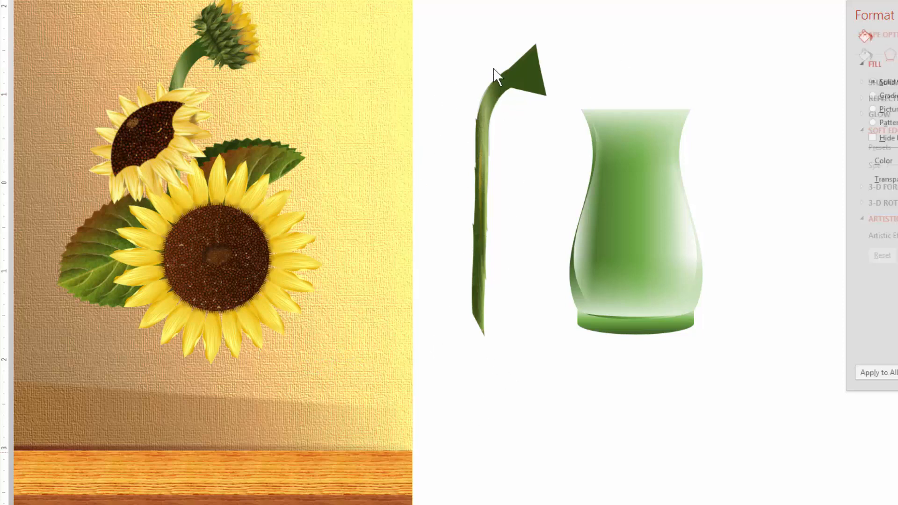
drag(494, 88, 496, 58)
click(482, 154)
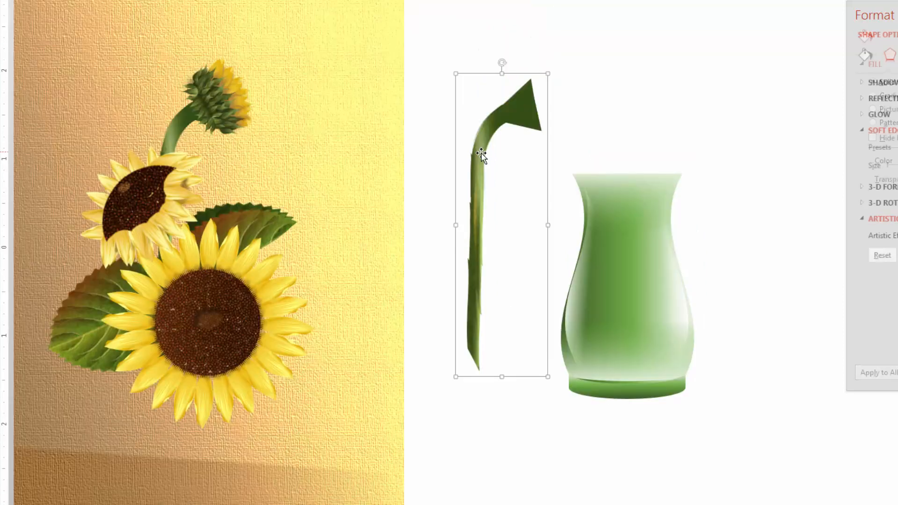
key(ctrl+c)
click(489, 438)
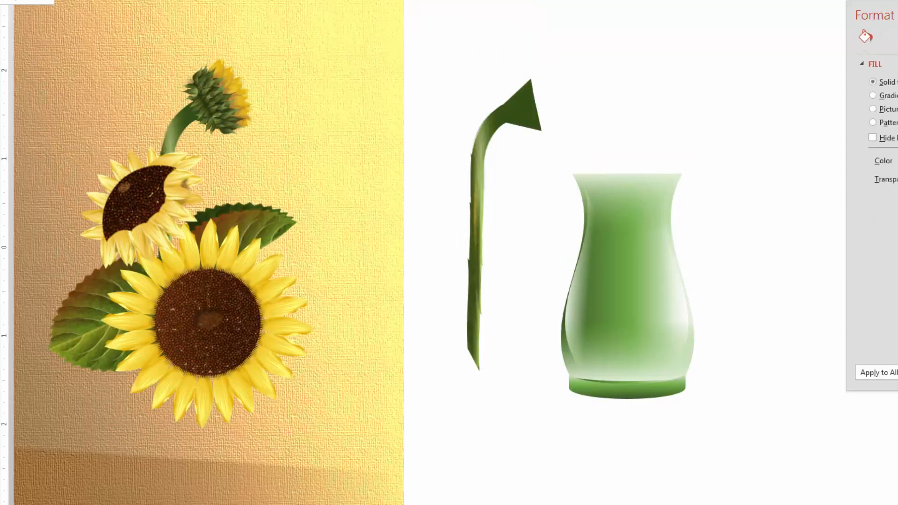
click(3, 3)
double_click(475, 177)
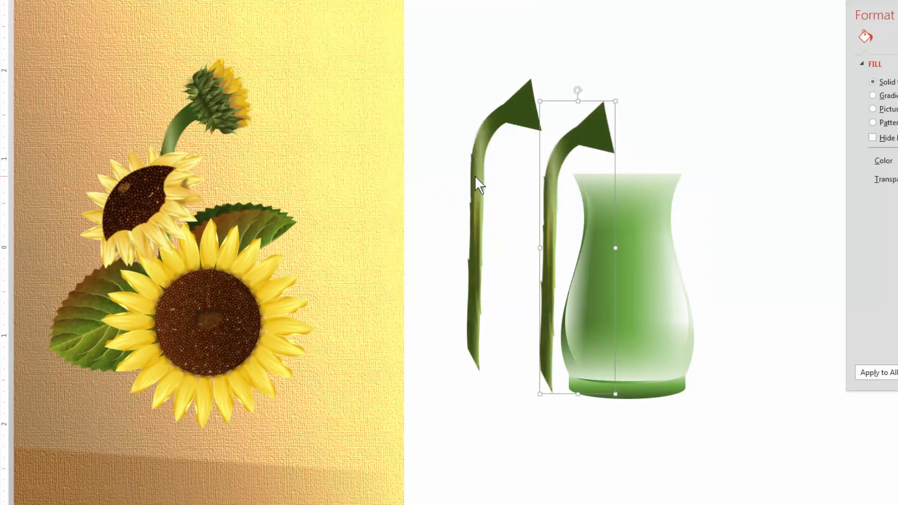
- Delete the original curved stem and move the pasted copy into its place
click(490, 120)
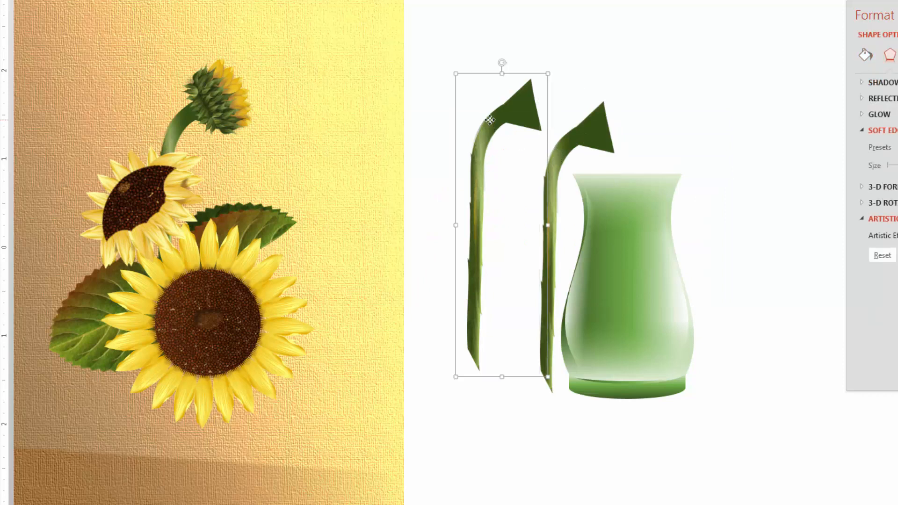
key(Delete)
drag(605, 130, 541, 97)
click(445, 135)
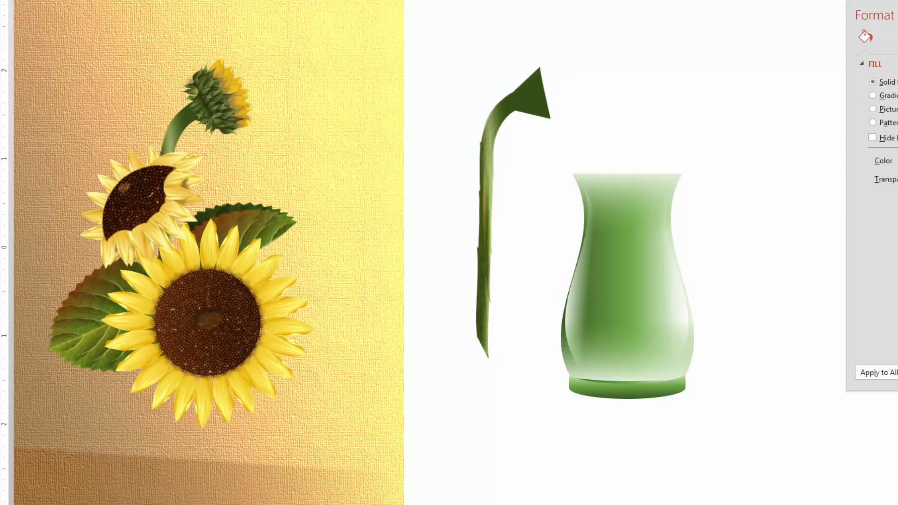
- Cover the stem's bent upper end with a blue curved-edge shape and subtract it so only the straight part remains
drag(441, 6, 539, 107)
drag(490, 1, 475, 94)
drag(425, 25, 596, 401)
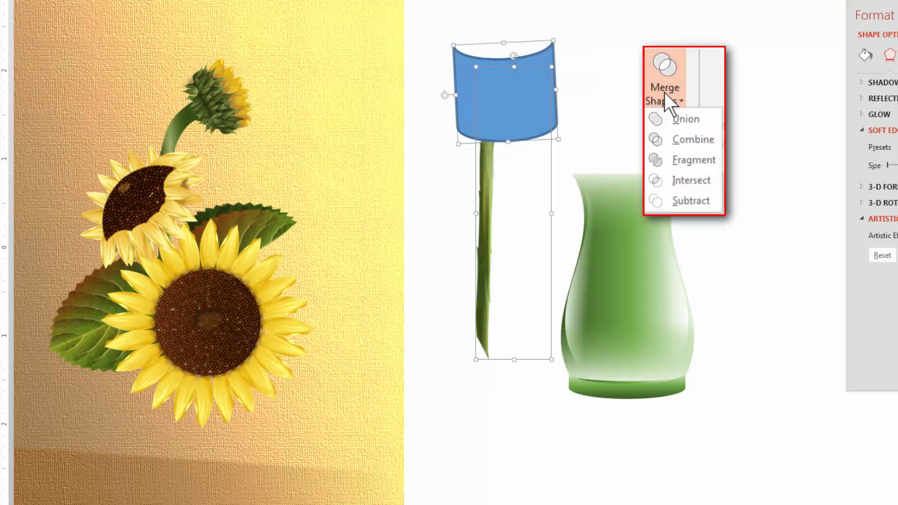
- Scale the straight stem down to fit the vase's height and place it in the blank space between picture and vase
drag(487, 216, 653, 211)
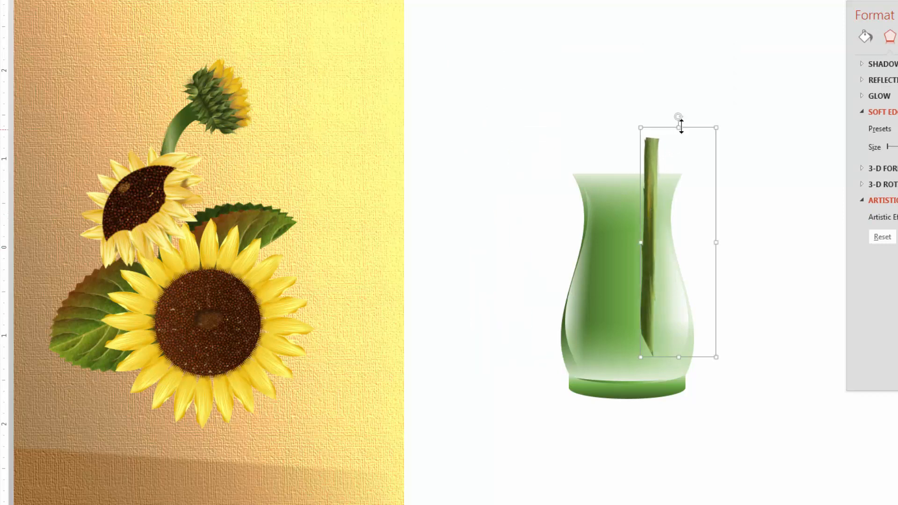
drag(709, 133, 692, 142)
drag(648, 170, 466, 103)
click(447, 397)
click(477, 161)
click(449, 254)
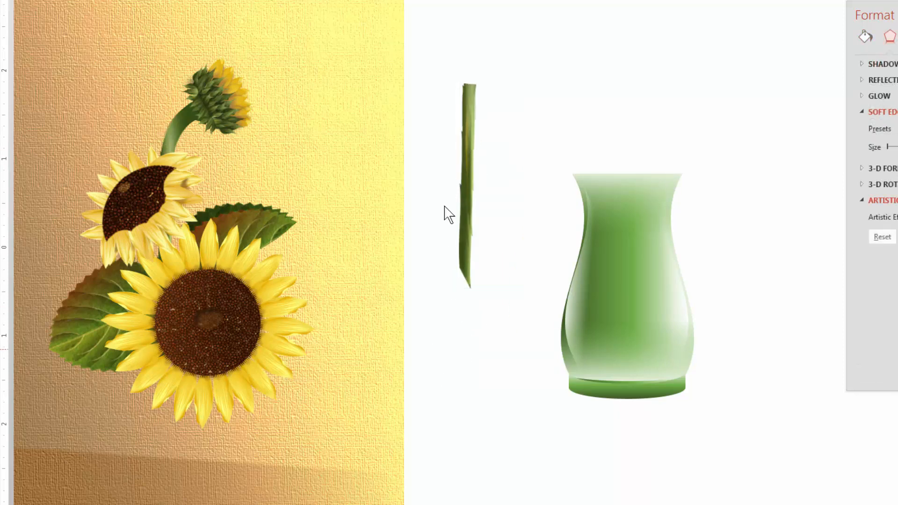
- Trim the empty area beside the stem picture by covering it with a tall rectangle and subtracting that from the picture
click(463, 185)
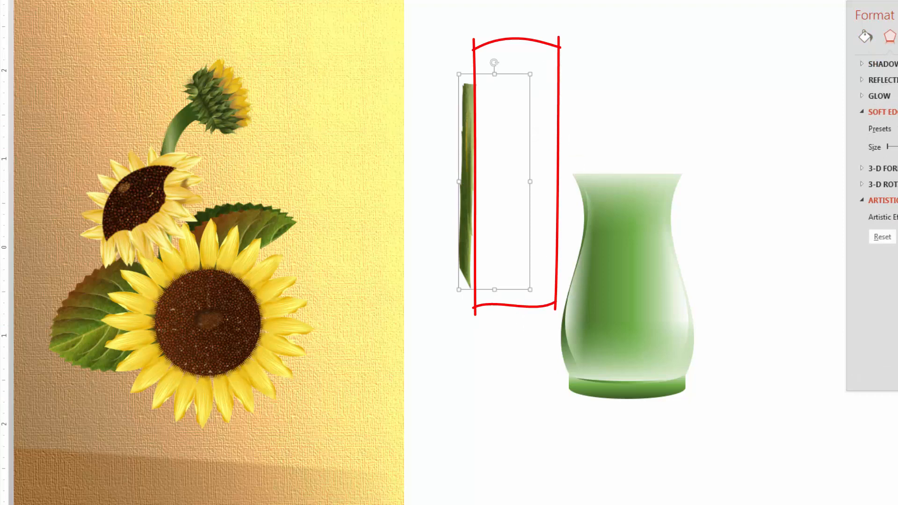
mouse_move(477, 63)
mouse_down()
mouse_move(525, 290)
mouse_move(543, 305)
mouse_up()
click(467, 204)
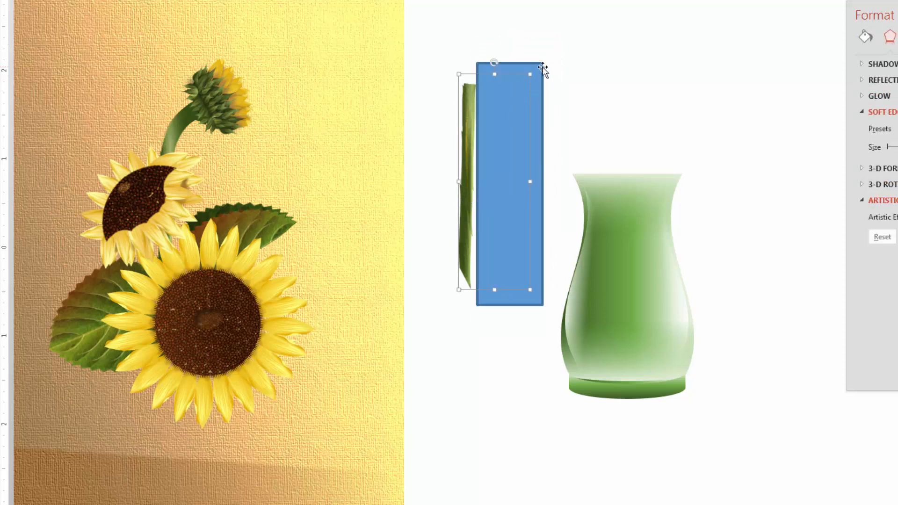
shift+click(540, 70)
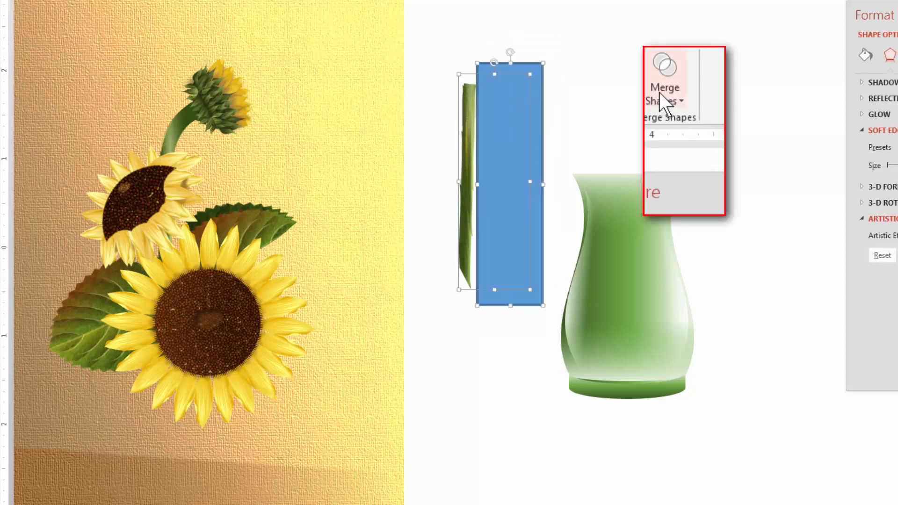
click(665, 92)
click(662, 200)
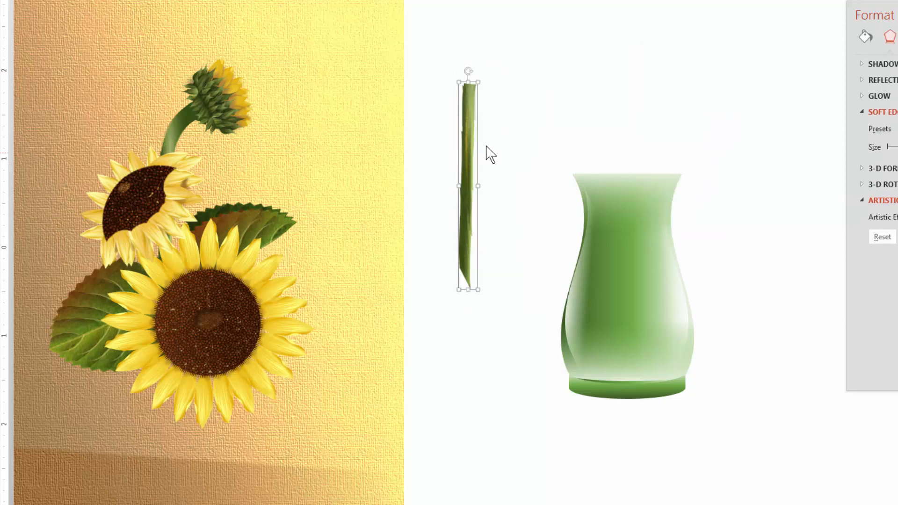
- Place the stem upright in the vase's mouth and add a second, slightly tilted stem copy beside it
drag(470, 132, 646, 180)
drag(654, 130, 656, 159)
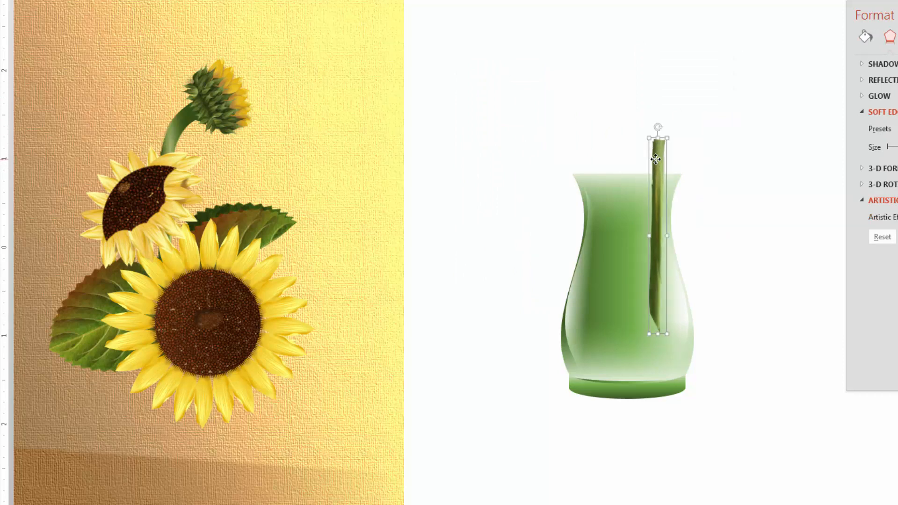
drag(655, 128, 635, 160)
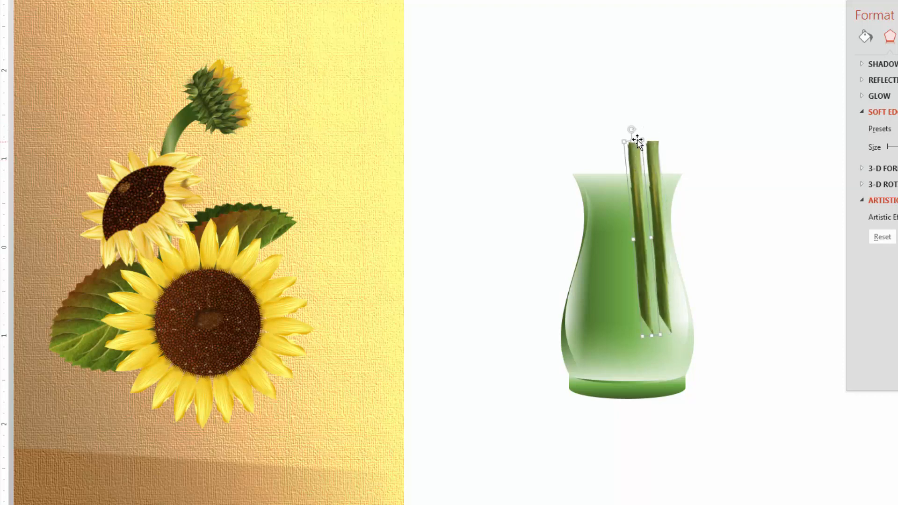
drag(631, 129, 641, 131)
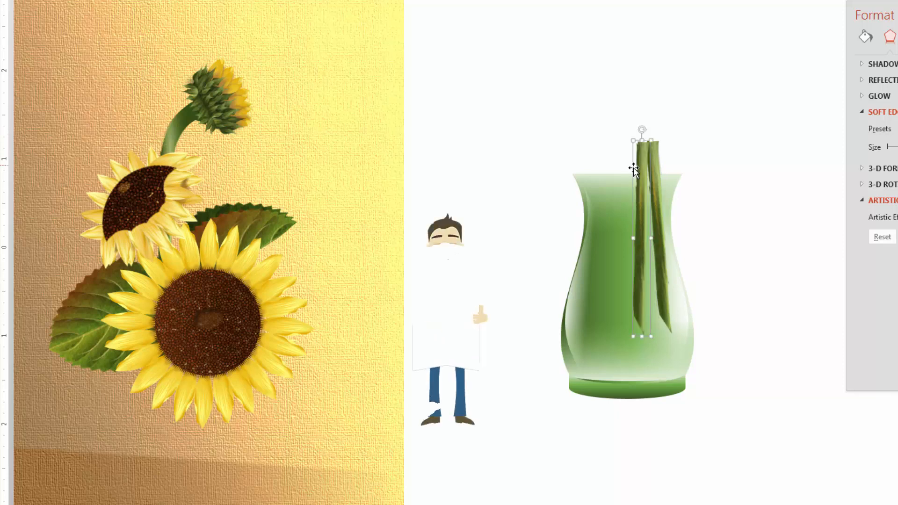
- Add two more stem copies toward the vase's centre, varying their tilt and height
drag(638, 179, 617, 175)
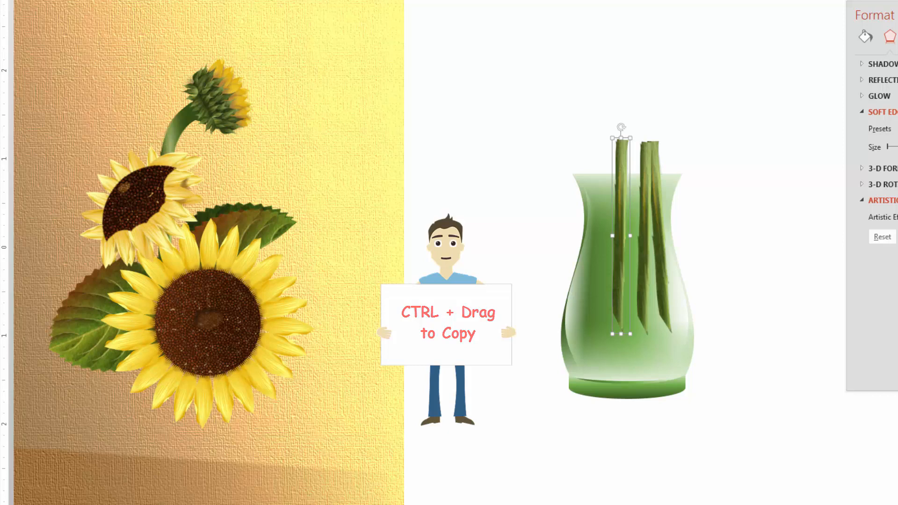
click(622, 143)
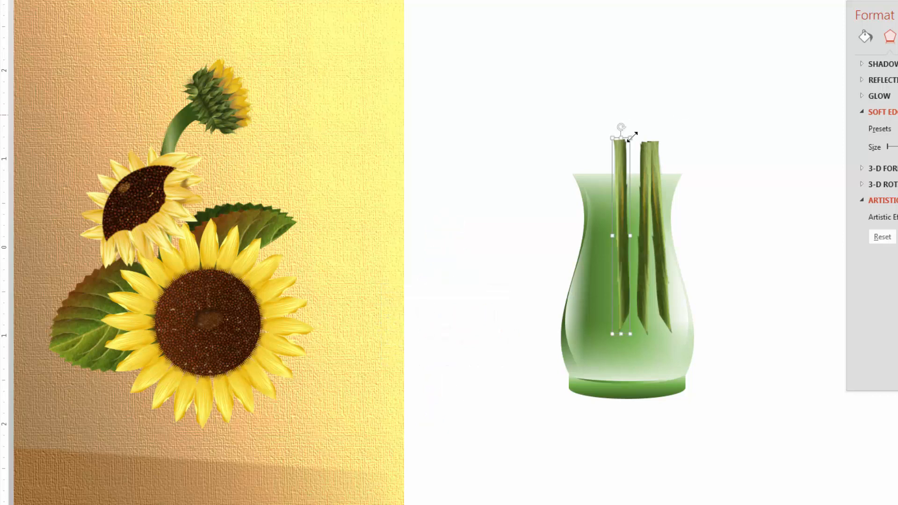
drag(622, 127, 636, 129)
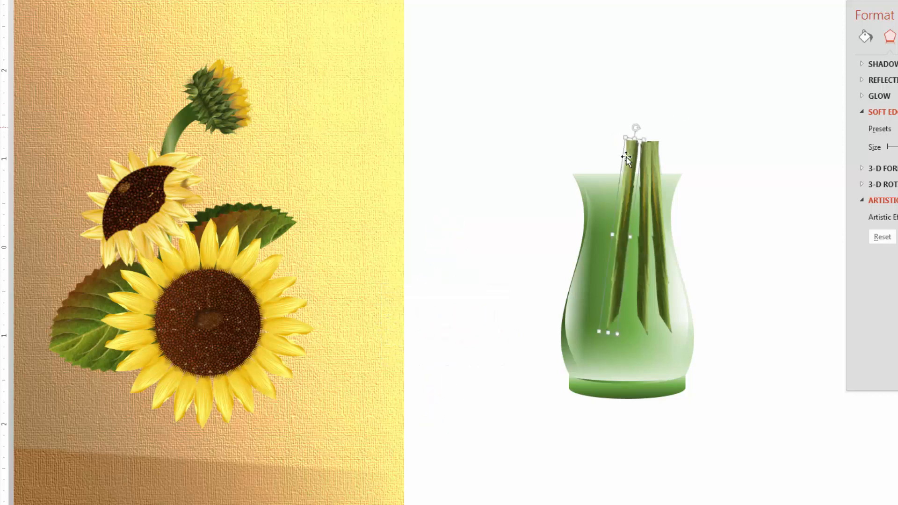
mouse_move(623, 205)
mouse_down()
mouse_move(629, 230)
mouse_move(616, 218)
mouse_up()
drag(630, 138, 616, 139)
- Duplicate the stem twice more toward the vase's left side, tilting one copy and straightening the other
mouse_move(613, 202)
mouse_down()
mouse_move(620, 218)
mouse_move(619, 198)
mouse_move(601, 201)
mouse_up()
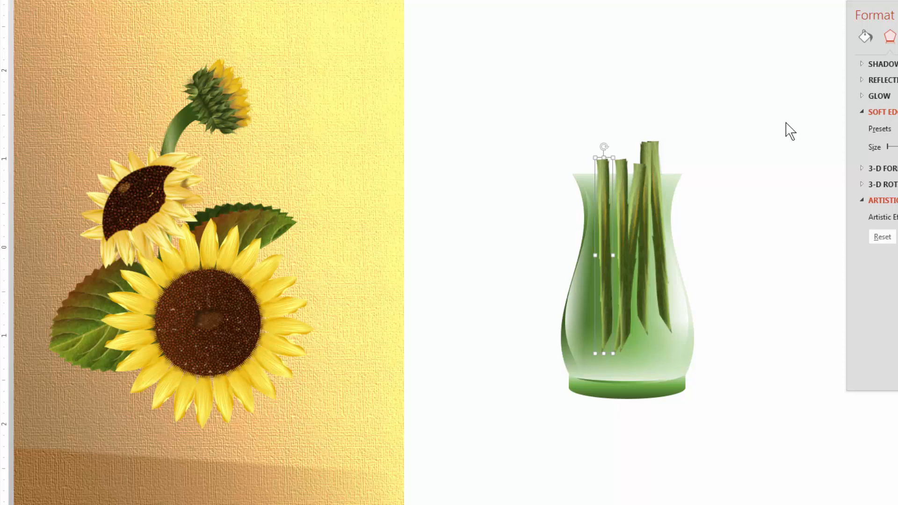
drag(603, 146, 616, 147)
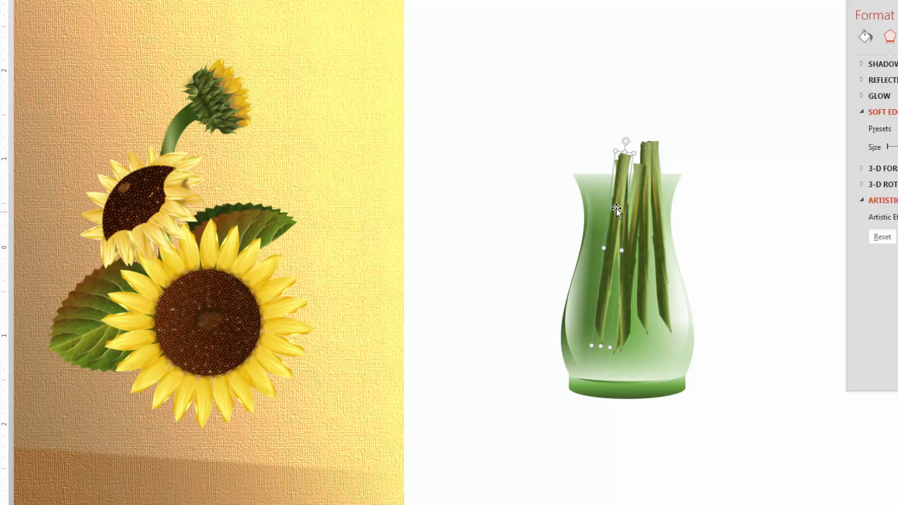
drag(616, 211, 604, 209)
drag(615, 138, 599, 140)
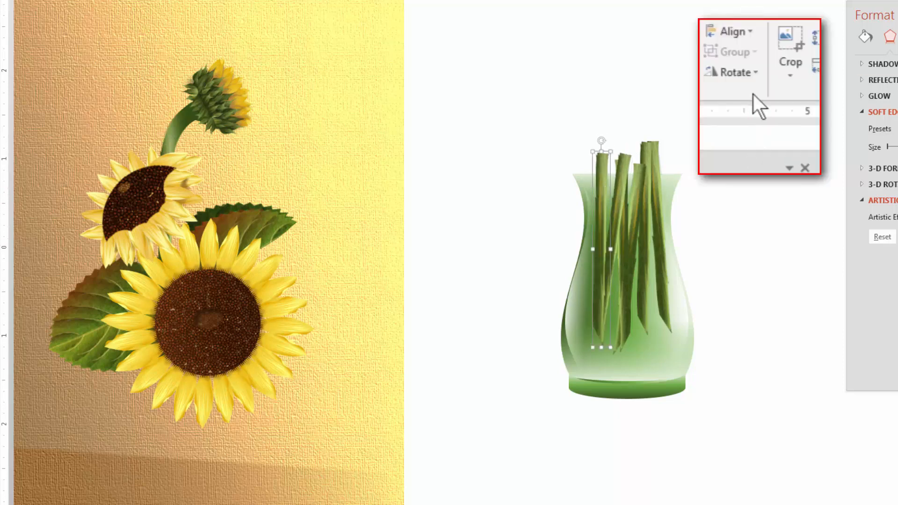
- Flip the leftmost stem horizontally and tilt it so it crosses the neighbouring stems in the vase
click(743, 72)
click(748, 159)
drag(609, 162, 598, 145)
click(600, 167)
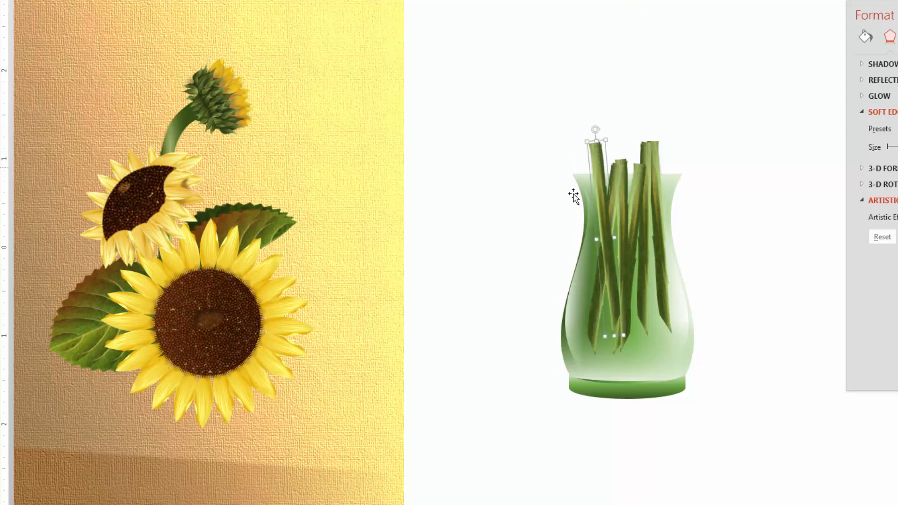
- Select all the stems in the vase and group them
click(779, 290)
drag(545, 82, 748, 378)
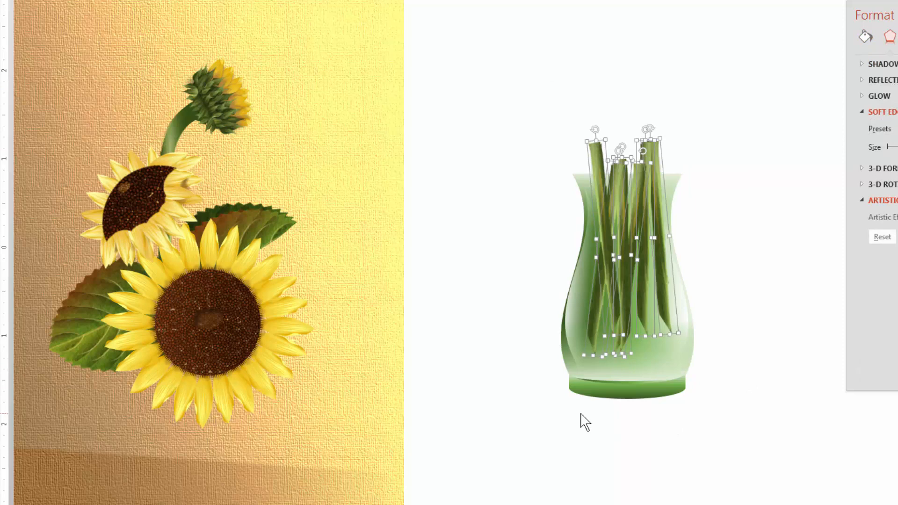
key(ctrl+g)
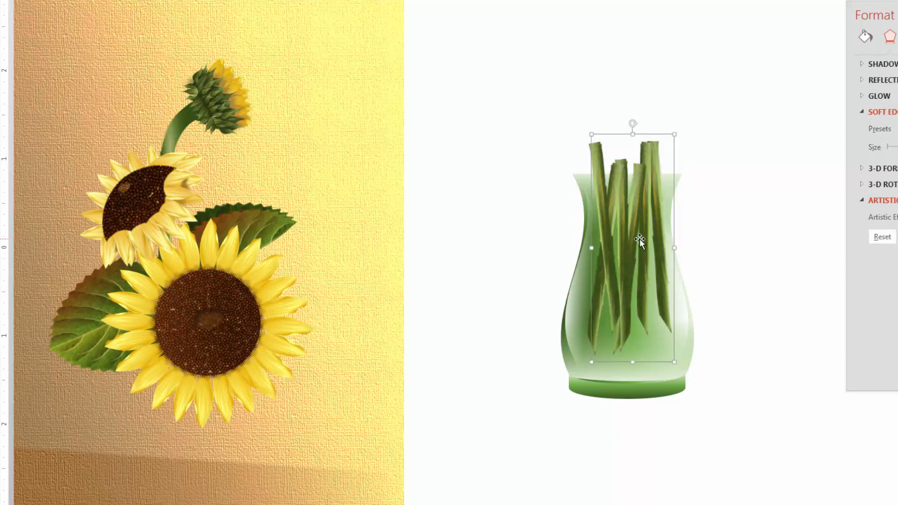
- Copy the stem group and paste it back using Paste Special as Picture (PNG)
key(ctrl+x)
click(71, 88)
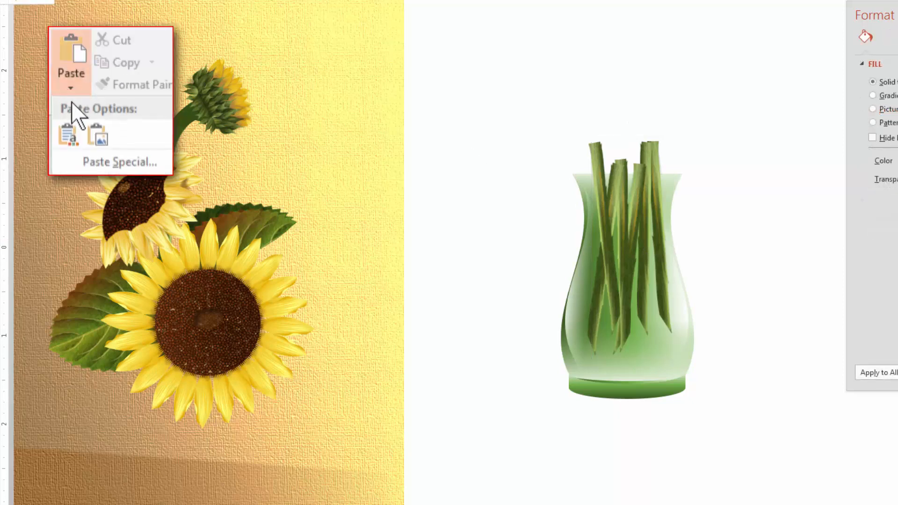
click(112, 162)
click(477, 179)
click(477, 183)
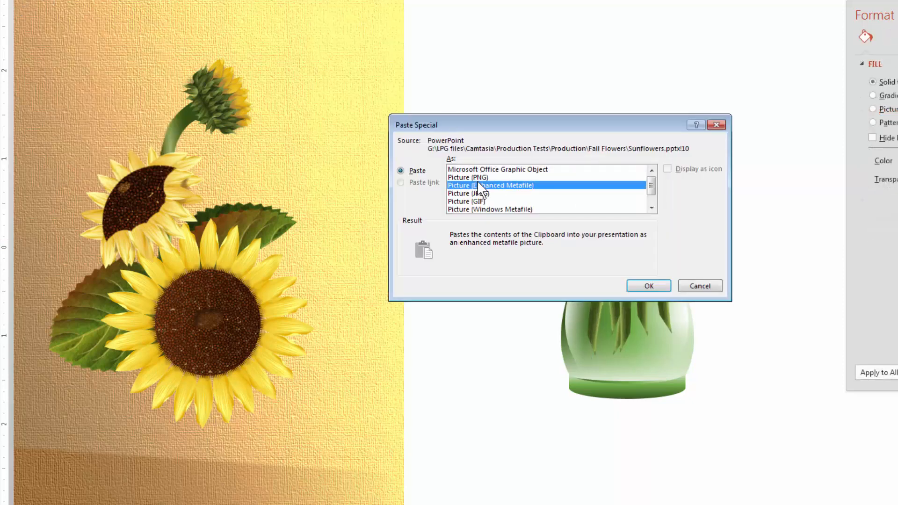
double_click(477, 178)
- Set the original stem group aside to the right of the vase and place the PNG stems inside the vase
drag(535, 131, 481, 83)
drag(647, 175, 842, 104)
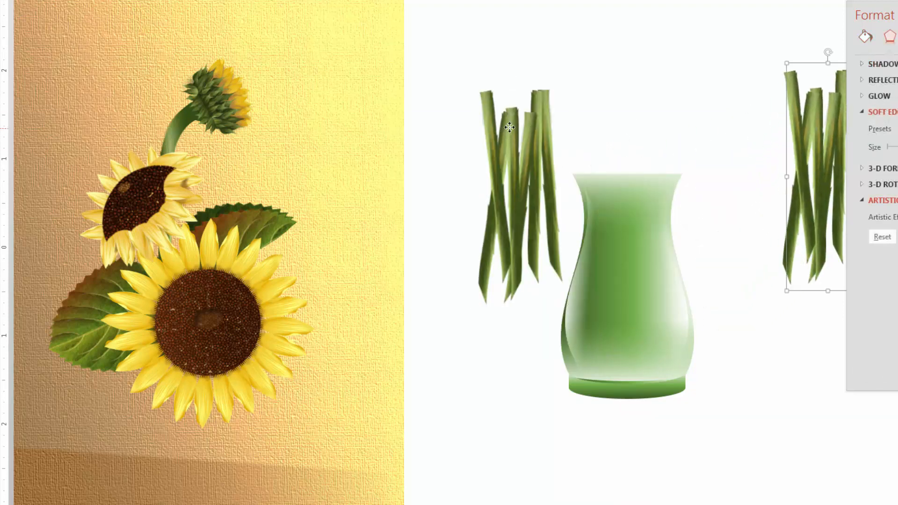
drag(505, 149, 609, 186)
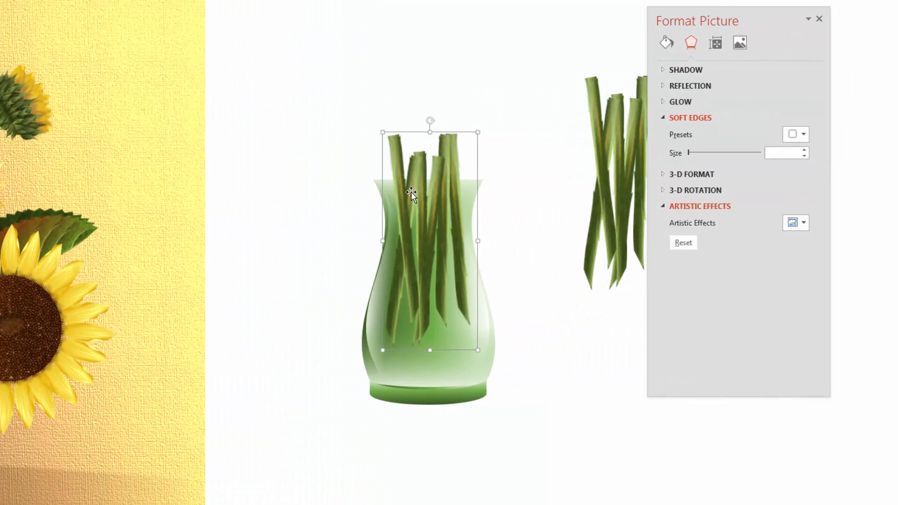
- Apply the Blur artistic effect to the PNG stems with radius 8 and lower them slightly in the vase
drag(744, 11, 625, 4)
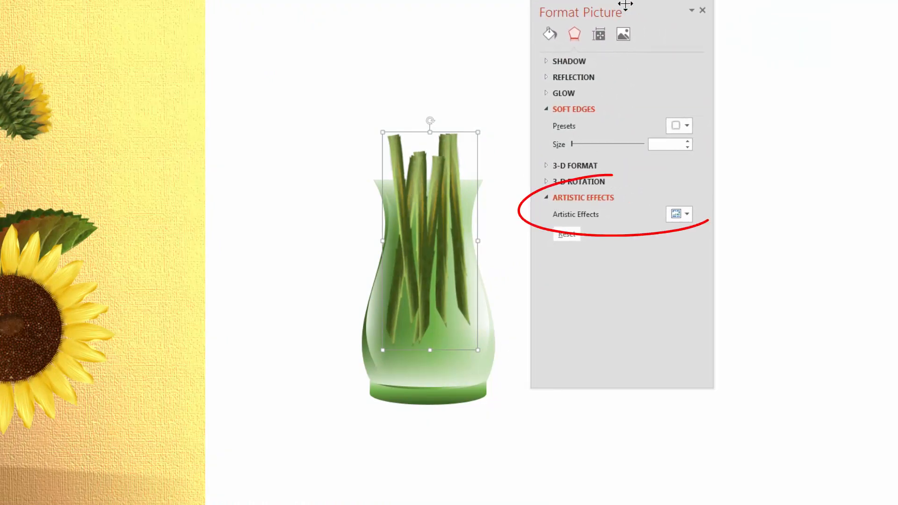
click(688, 215)
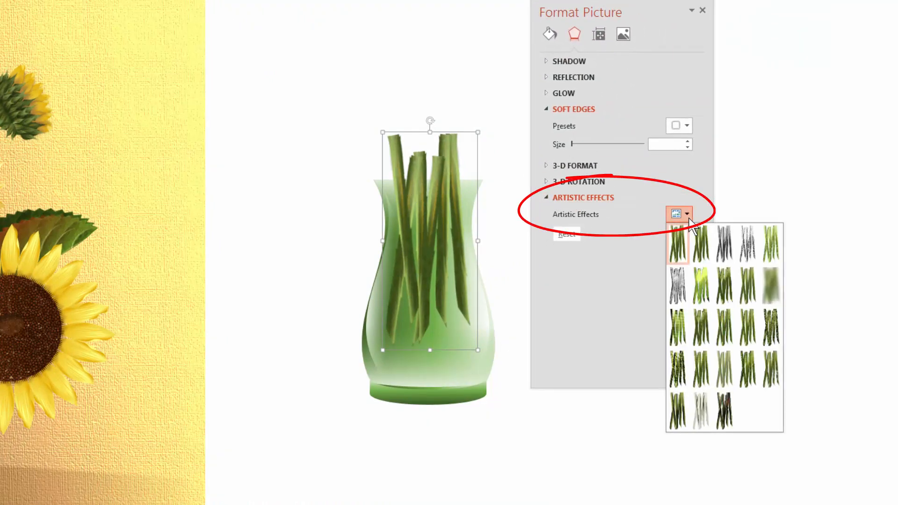
click(768, 289)
drag(441, 205, 446, 216)
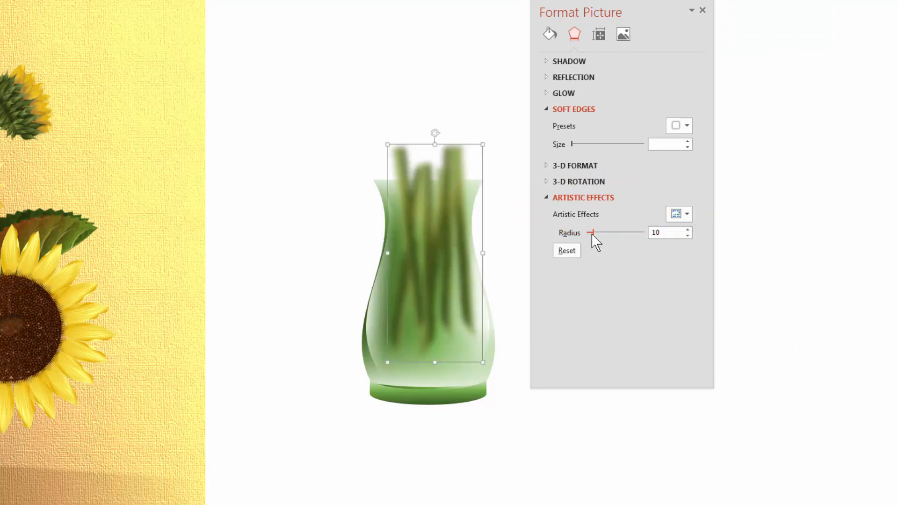
drag(591, 234, 591, 233)
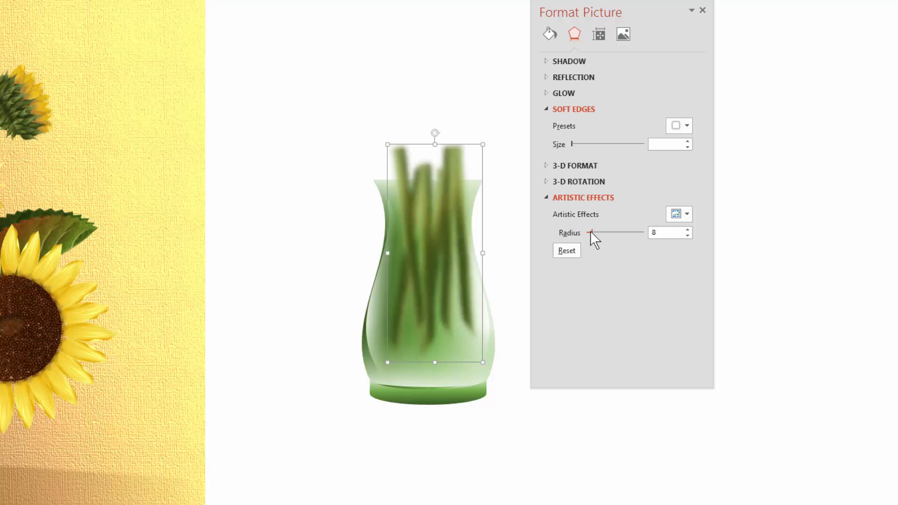
drag(591, 233, 589, 232)
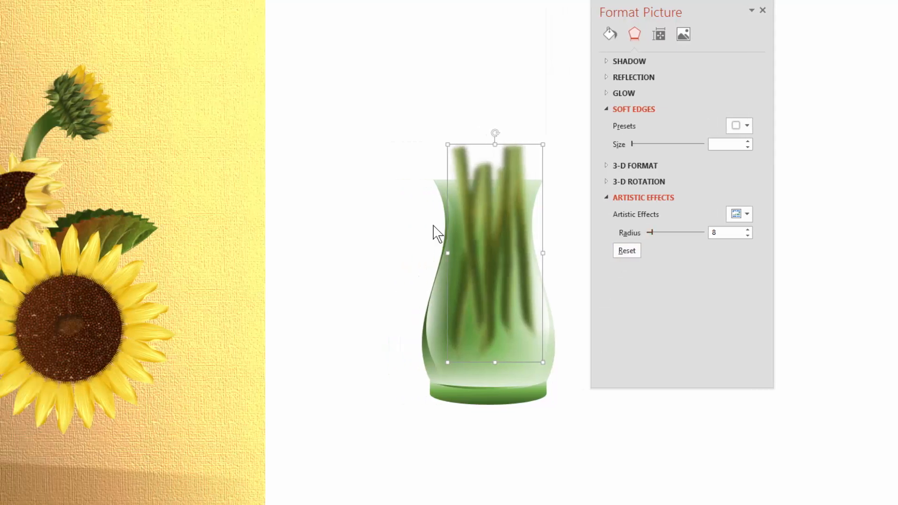
- Move the vase together with its blurred stems onto the wooden table, below the large sunflower's centre
click(286, 99)
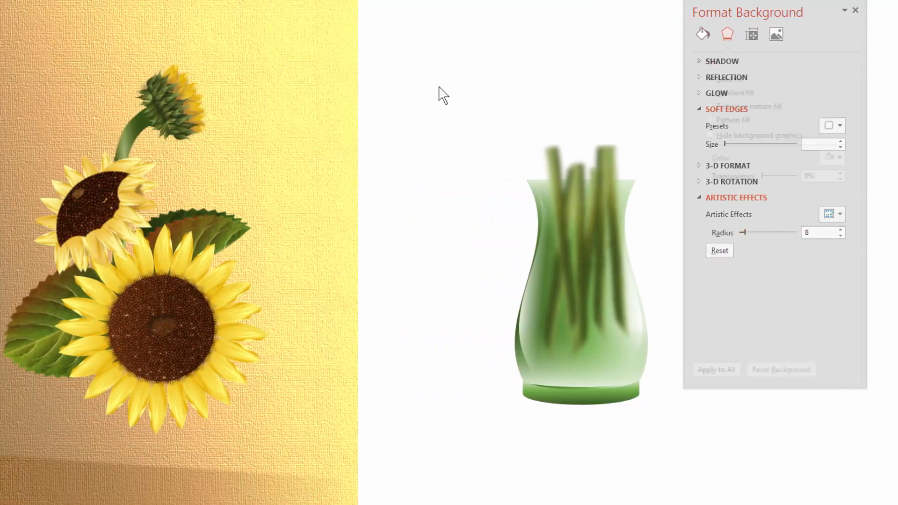
drag(310, 97, 548, 467)
drag(579, 383, 216, 485)
scroll(216, 485, down, 3)
drag(221, 401, 199, 439)
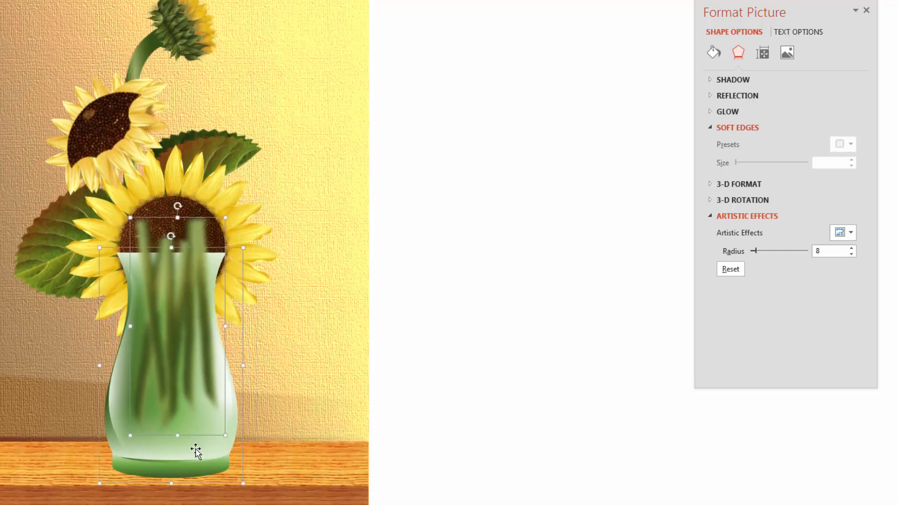
click(613, 383)
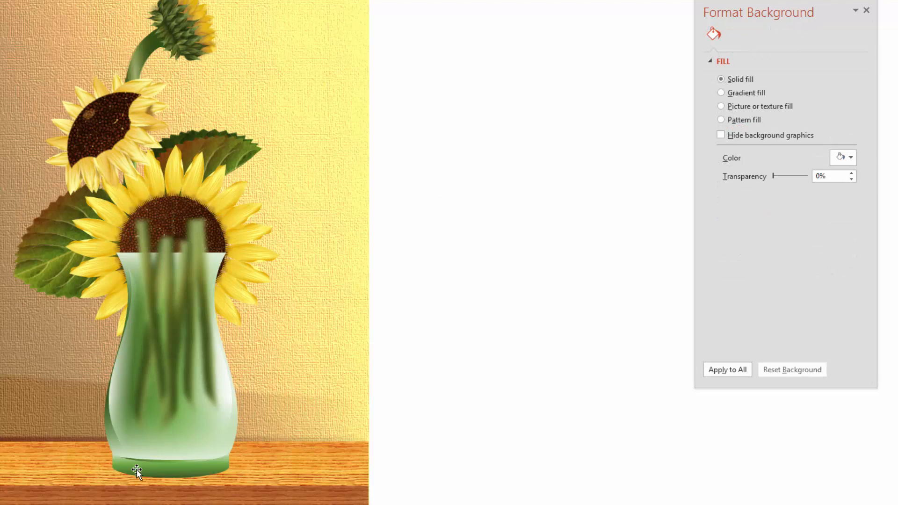
- Place a duplicate of the vase on the blank area to the right of the sunflower scene
click(158, 449)
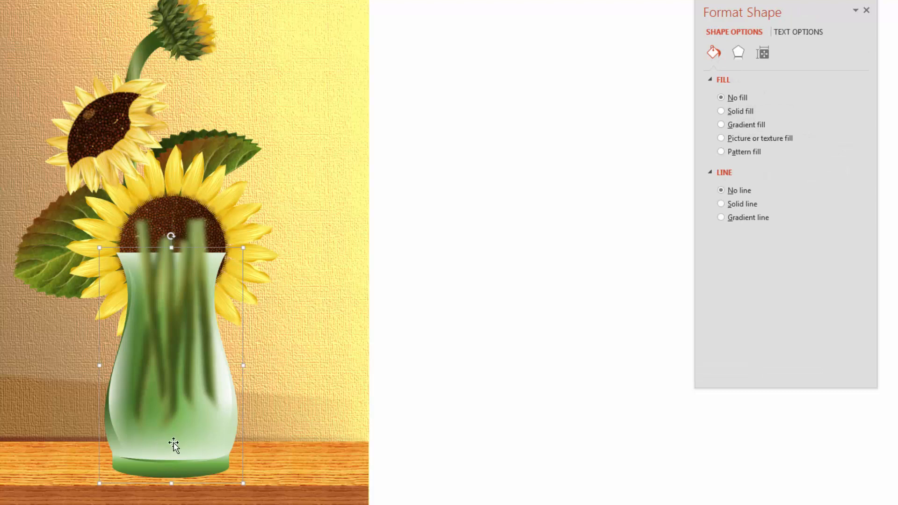
drag(176, 445, 554, 255)
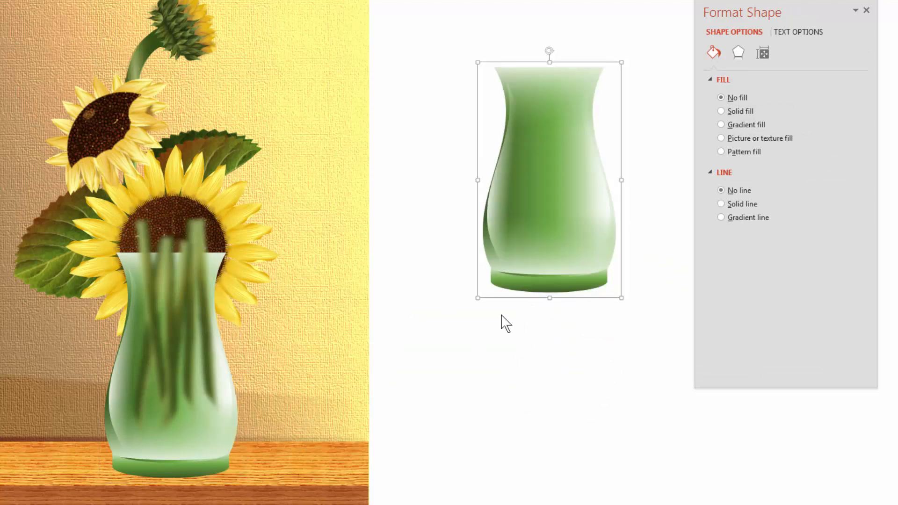
click(581, 341)
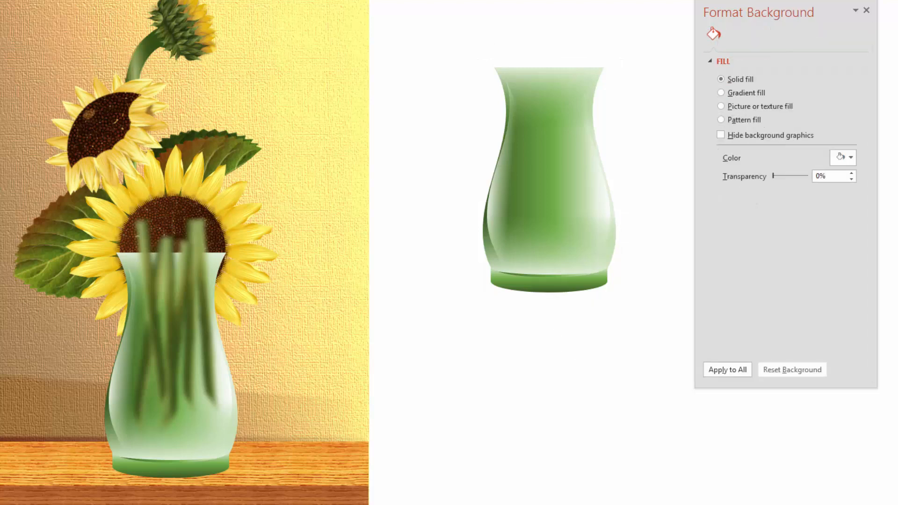
- Paste the vase using Paste Special as Picture (PNG) and position it between the scene and the duplicate vase
key(ctrl+alt+v)
click(447, 182)
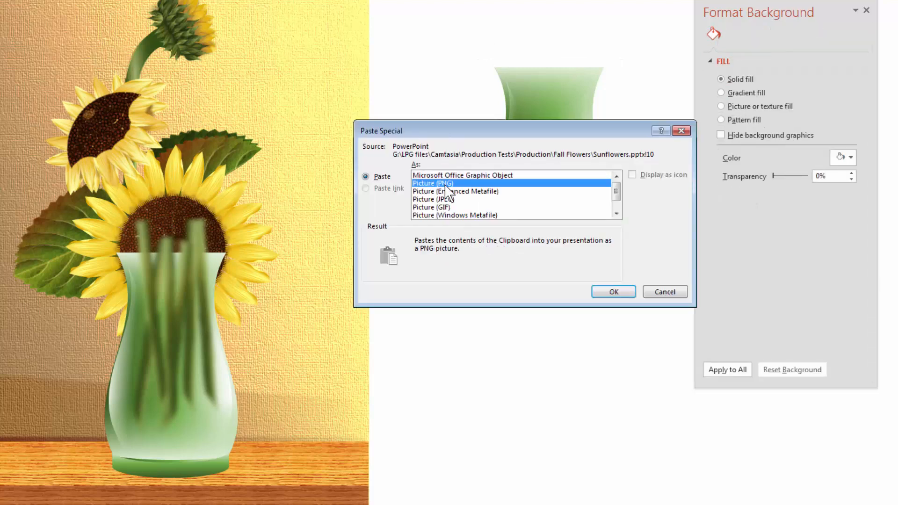
key(Return)
drag(526, 208, 409, 361)
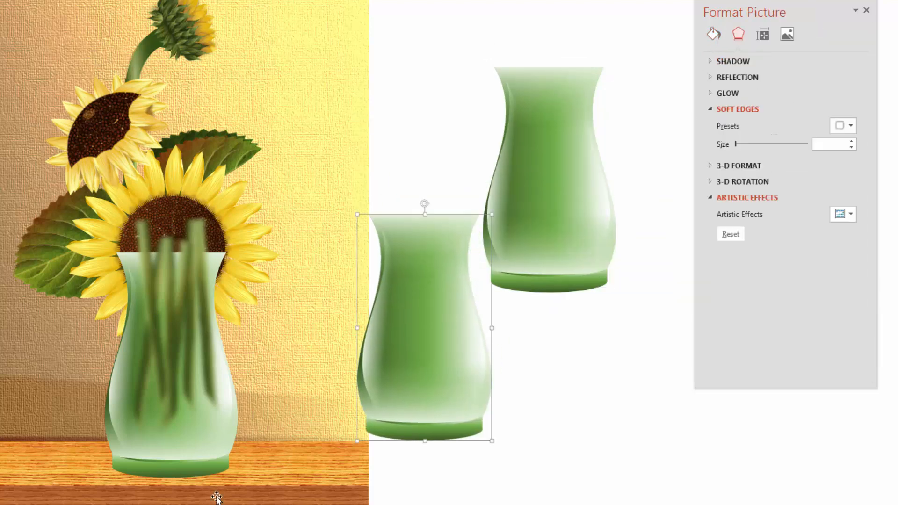
- Move the vase on the table out of the scene and bring the PNG vase in beside the blurred stems
drag(199, 468, 772, 408)
drag(424, 384, 273, 411)
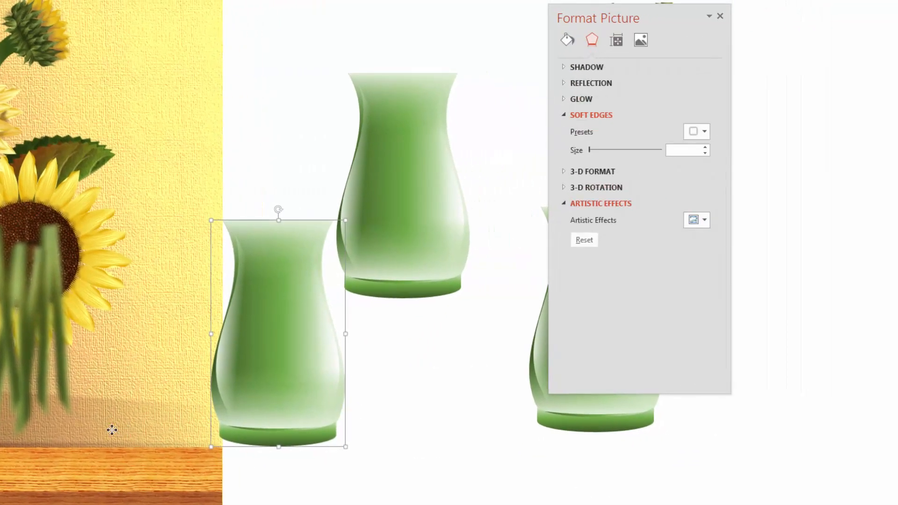
drag(126, 416, 146, 390)
- Apply the Photocopy artistic effect to the PNG vase beside the stems and set its Detail to 0
click(704, 220)
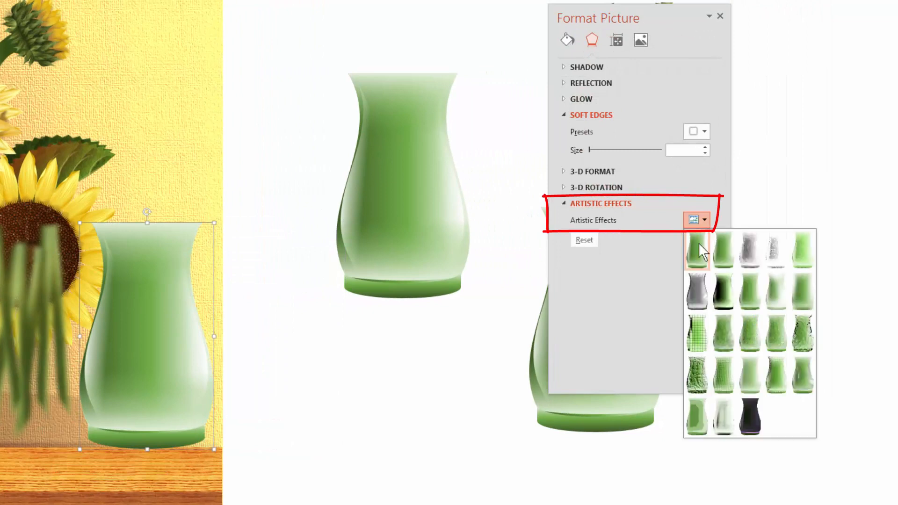
click(721, 423)
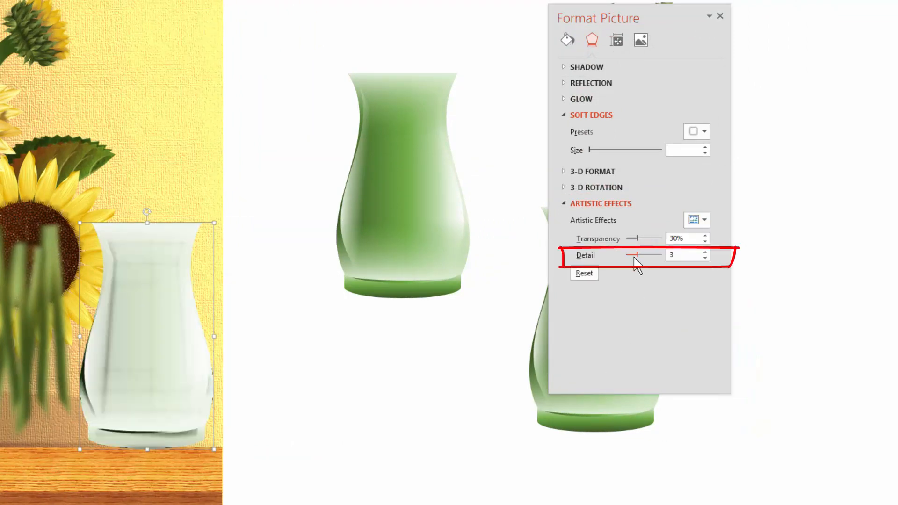
drag(635, 256, 627, 257)
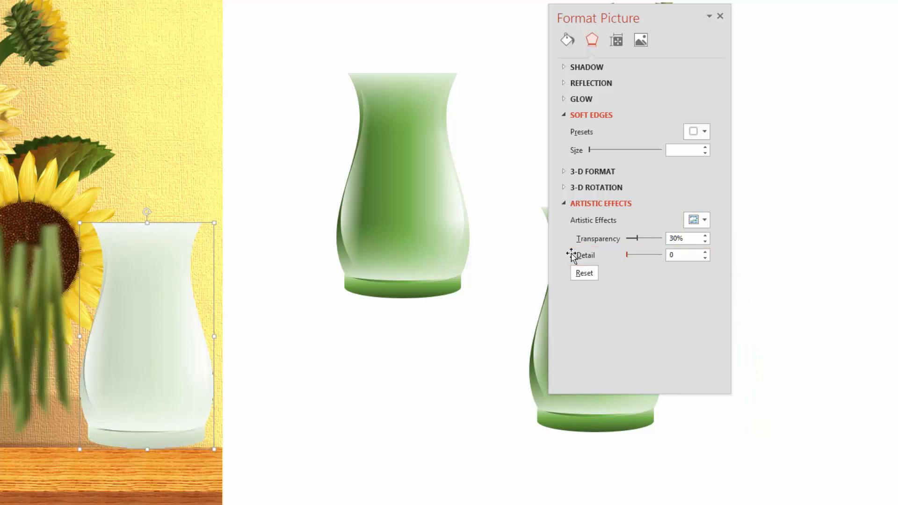
drag(123, 302, 126, 335)
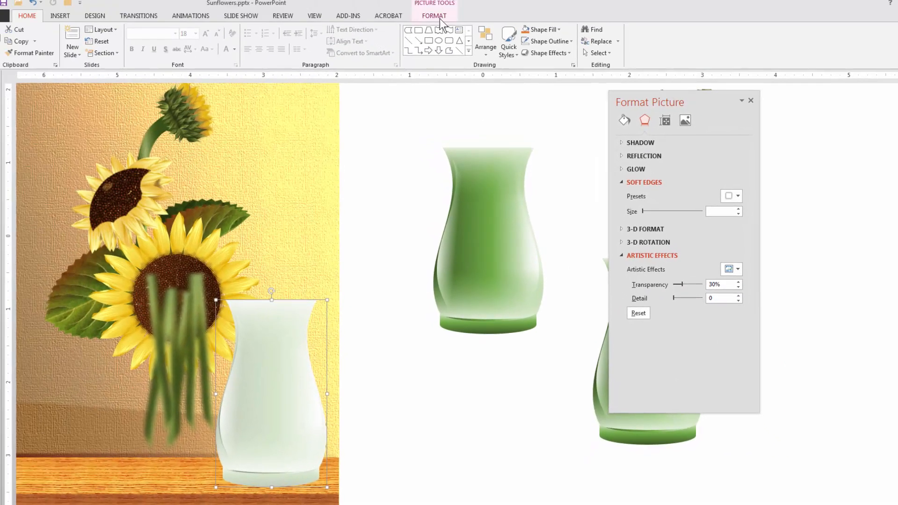
- Give the pale vase picture a warmer colour tone and a correction of Brightness 0%, Contrast -20%, shifting it towards the stems
click(437, 17)
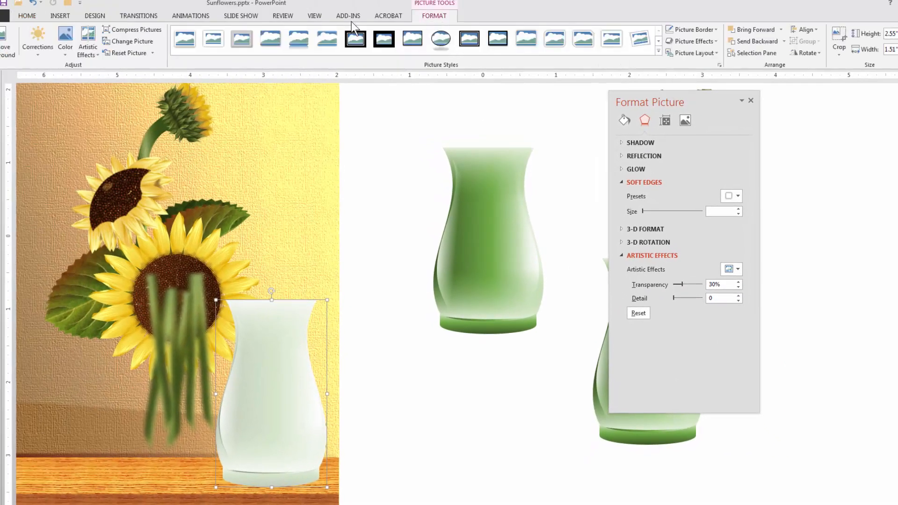
click(65, 40)
click(187, 133)
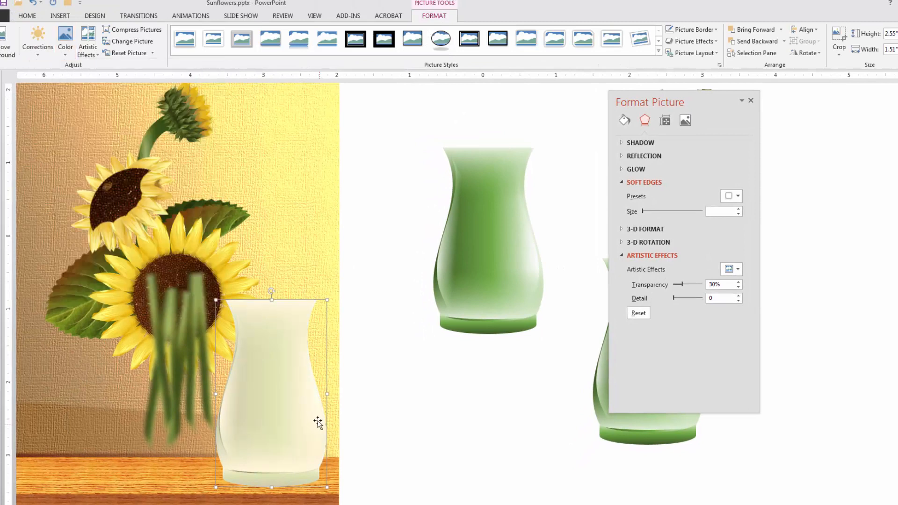
drag(284, 412, 241, 407)
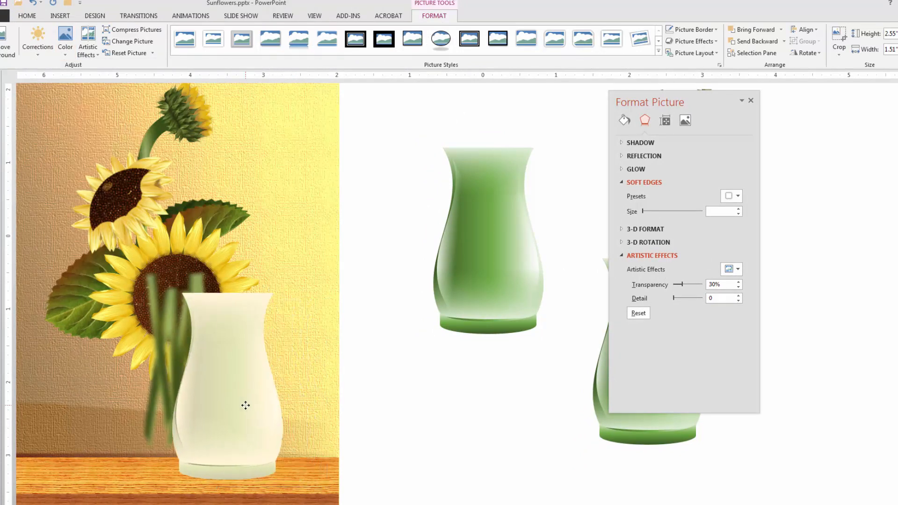
click(38, 43)
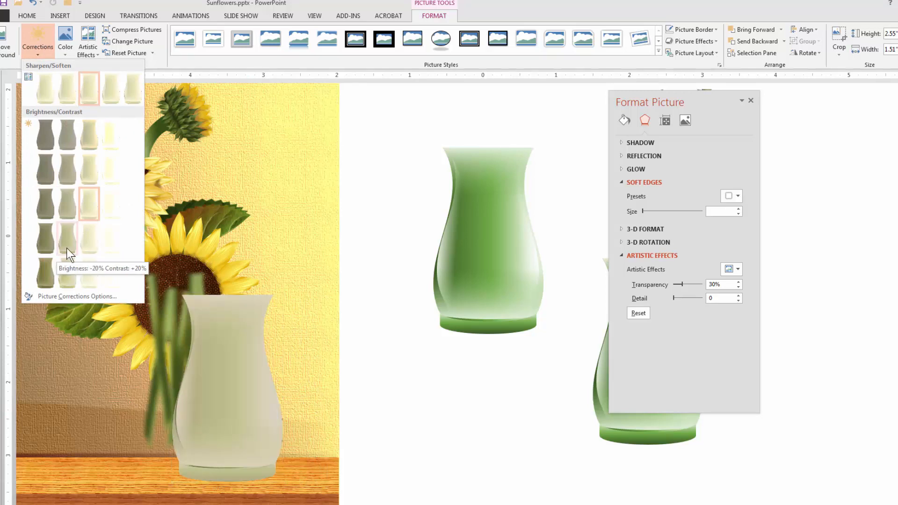
click(90, 166)
- Move the pale vase clear of the stems, bring the blurred stems to the front and place them inside it
drag(230, 374, 298, 353)
click(168, 343)
right_click(168, 343)
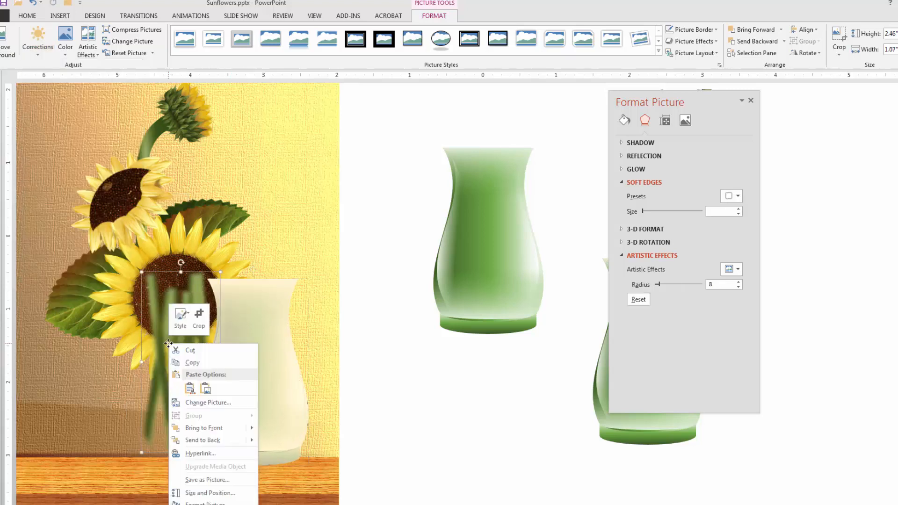
mouse_move(220, 428)
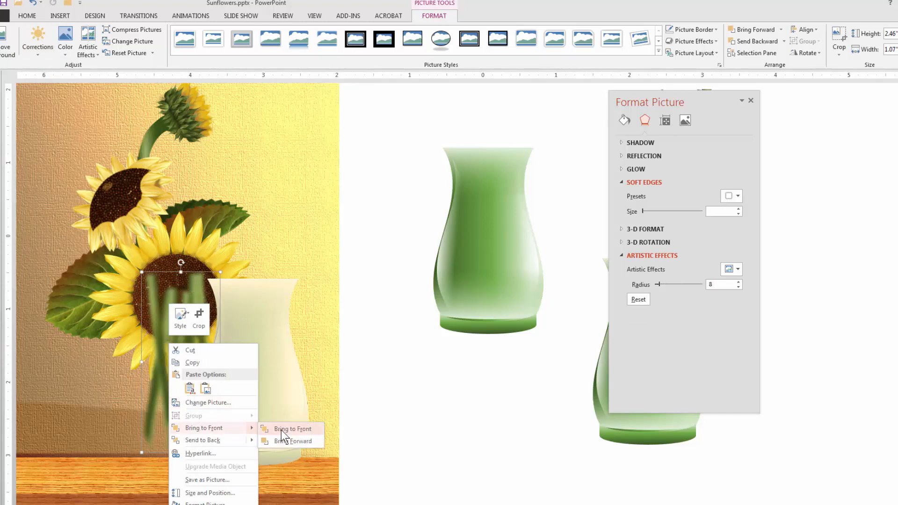
click(281, 431)
drag(175, 343, 241, 334)
- Replace the pale vase with a new Picture (PNG) copy of the original green vase, pasted with Paste Special and placed beside the blurred stems
click(207, 424)
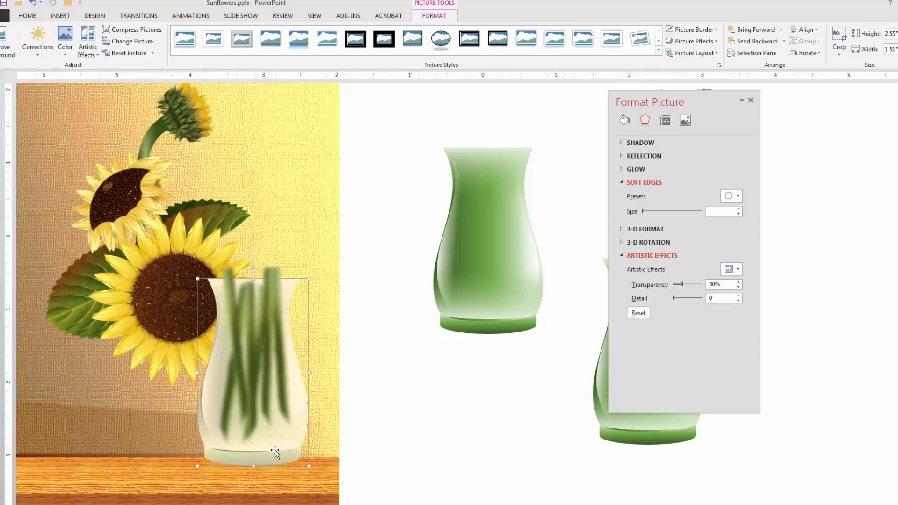
key(Delete)
click(476, 257)
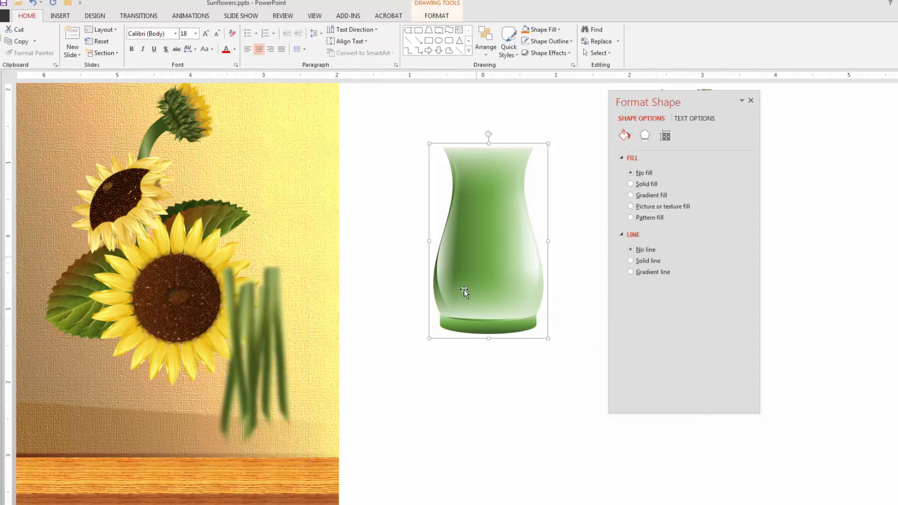
click(461, 379)
click(4, 55)
click(19, 95)
click(393, 243)
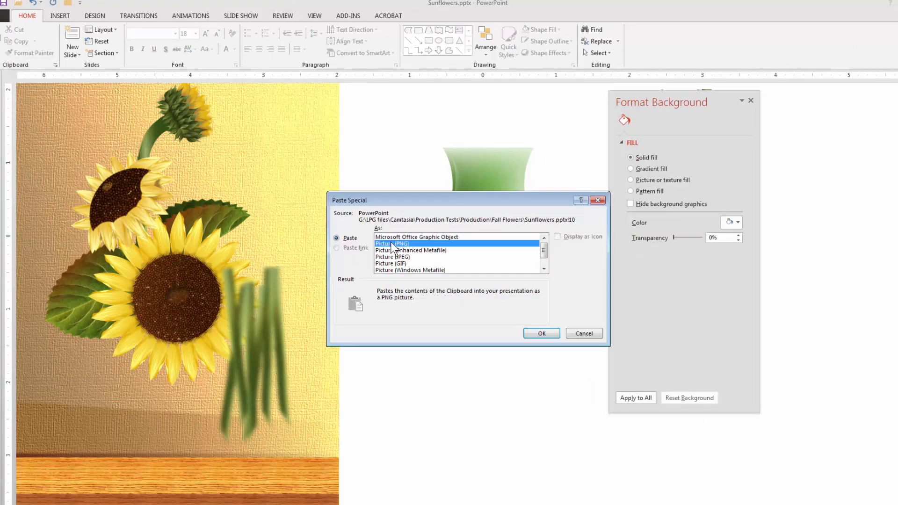
double_click(393, 244)
drag(465, 274, 350, 353)
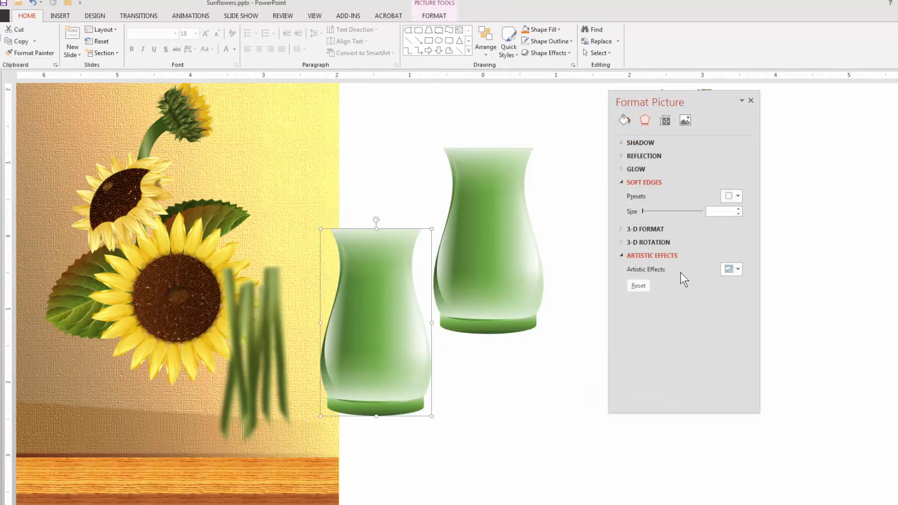
- Apply the Glow Diffused artistic effect to the new PNG vase with Intensity 1 and Transparency 48%
click(737, 269)
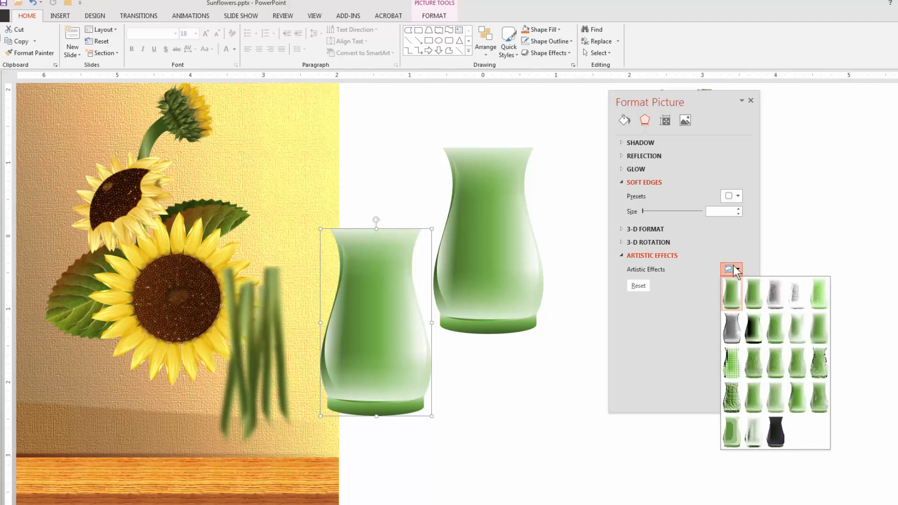
click(800, 340)
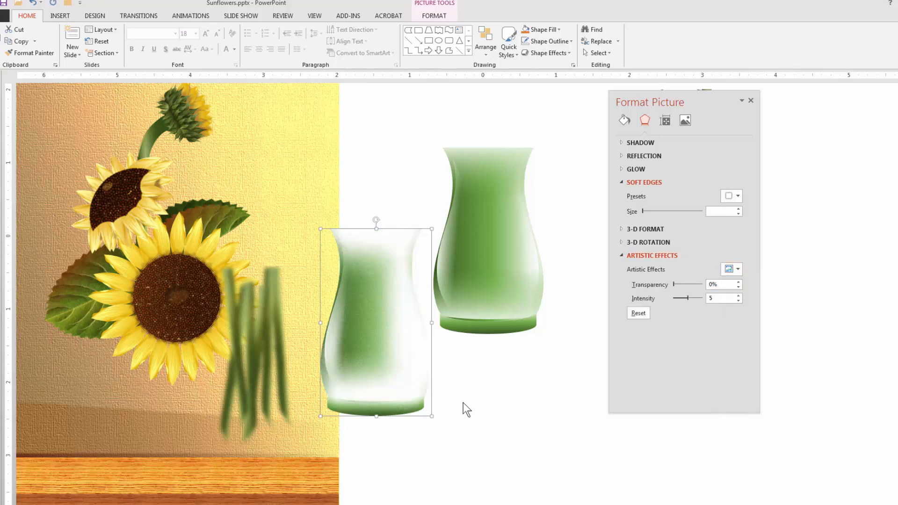
drag(344, 355, 365, 361)
drag(687, 297, 676, 298)
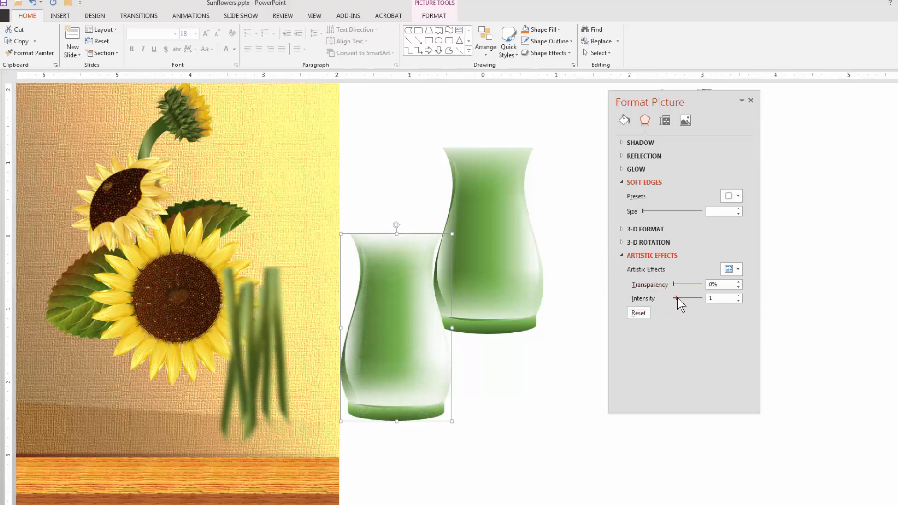
click(496, 437)
click(369, 355)
drag(674, 285, 689, 284)
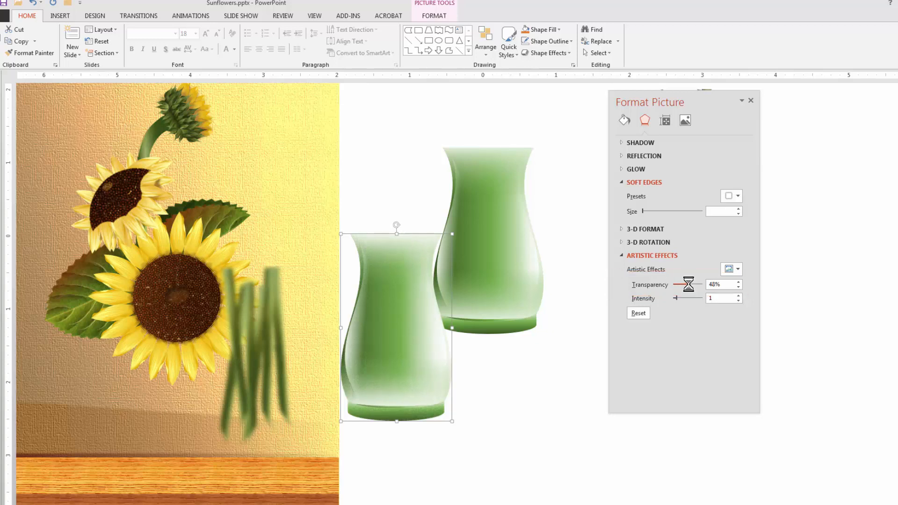
- Shift the glowing vase next to the scene's edge, bring the blurred stems to the front and fit them inside it
mouse_move(393, 319)
mouse_down()
mouse_move(367, 334)
mouse_move(365, 347)
mouse_up()
click(256, 361)
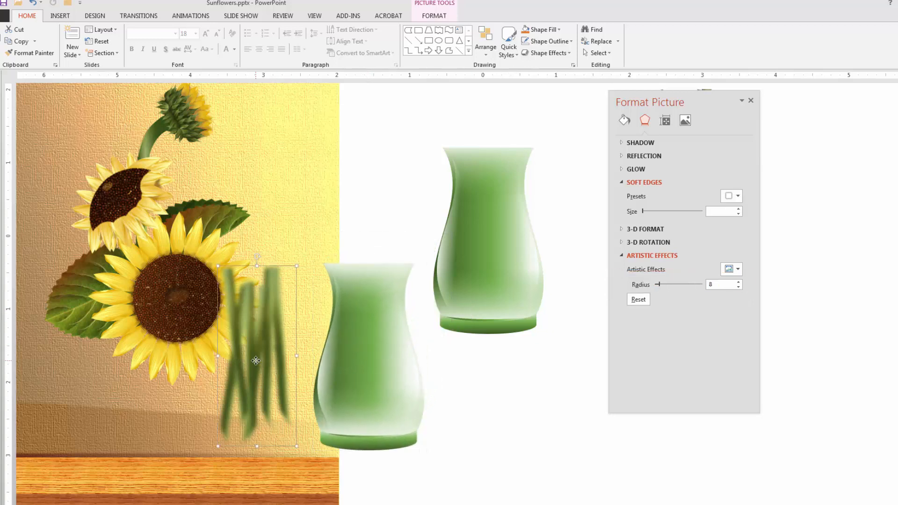
right_click(256, 360)
mouse_move(289, 449)
click(379, 446)
drag(256, 351, 371, 331)
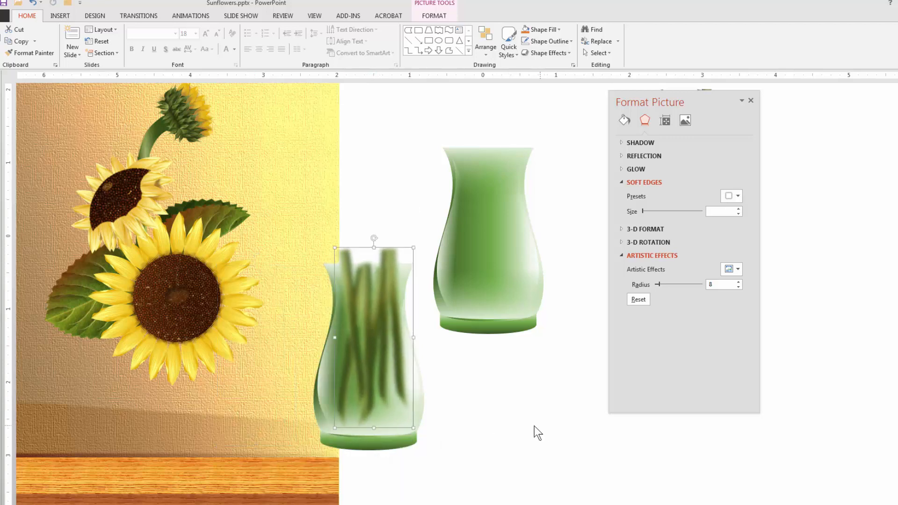
- Move the glowing vase and its stems together onto the wooden table below the large sunflower's centre
drag(486, 467, 253, 233)
drag(359, 352, 156, 386)
click(503, 467)
- Recolour the vase on the table with the warmest colour tone and a correction of Brightness 0%, Contrast -20%
click(179, 458)
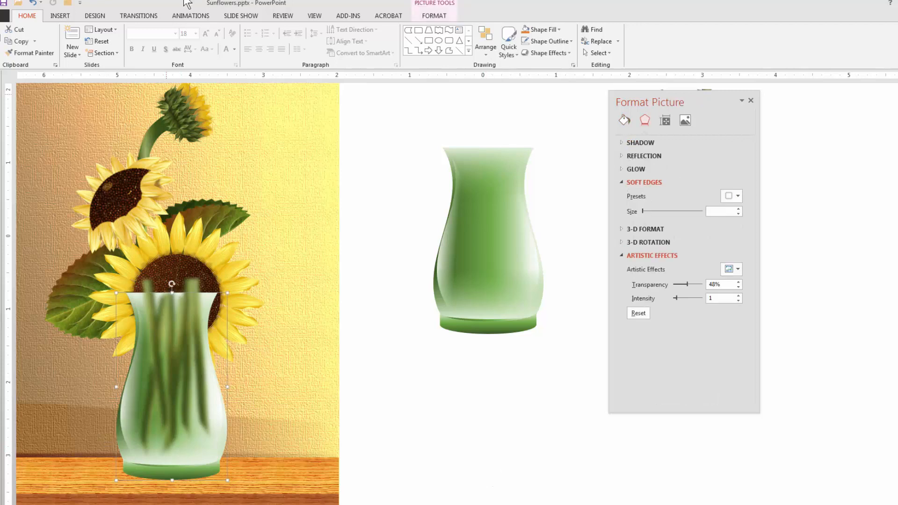
click(434, 16)
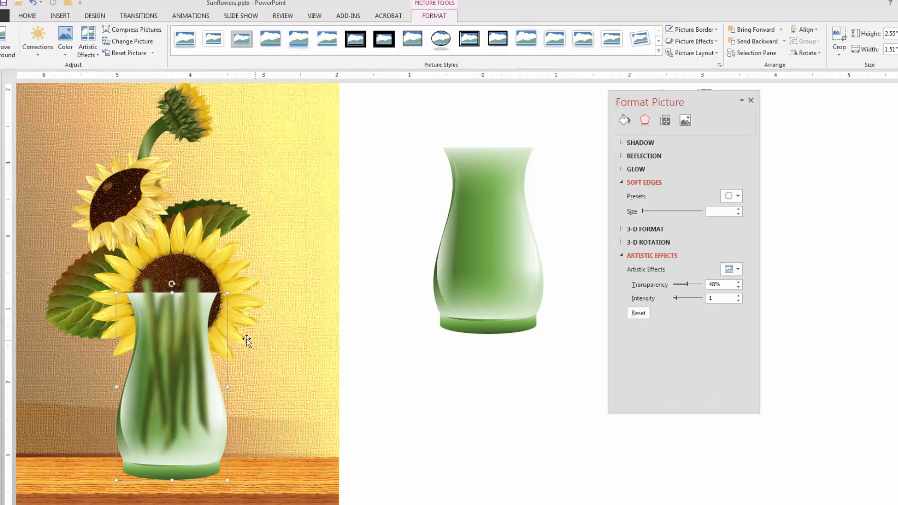
click(65, 44)
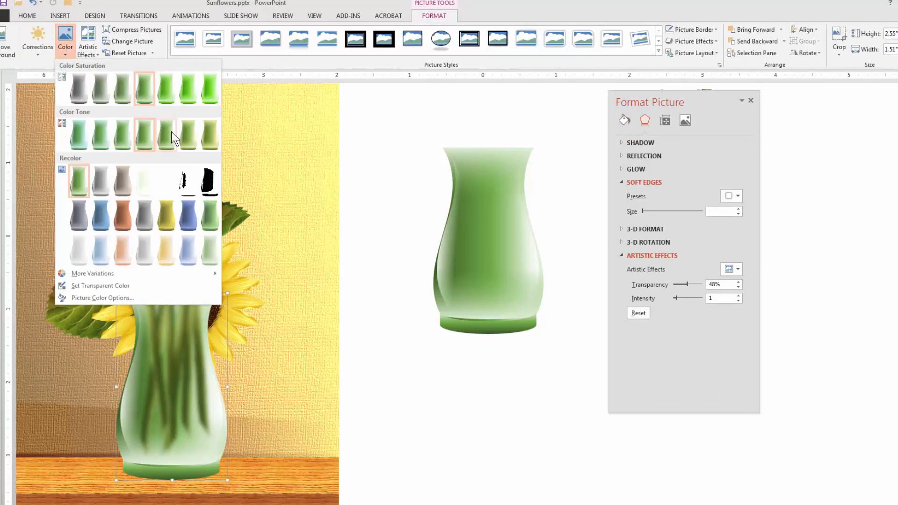
click(204, 137)
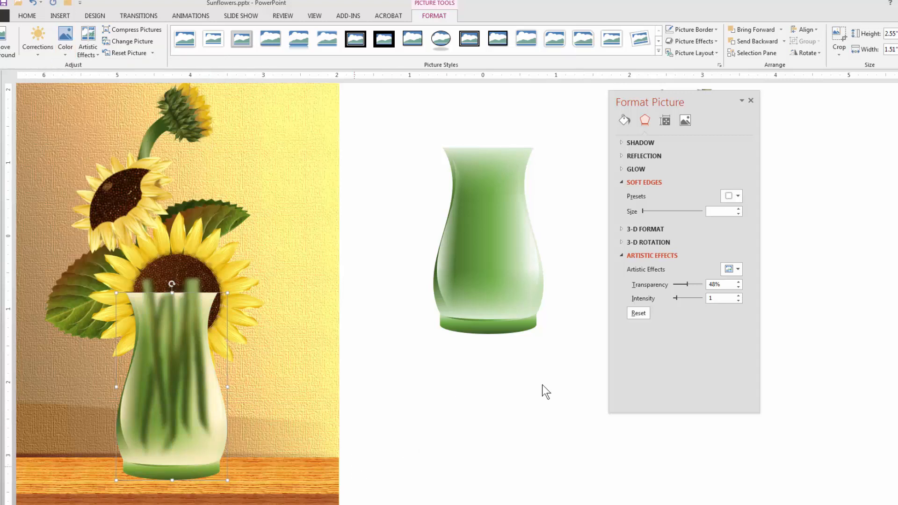
click(41, 44)
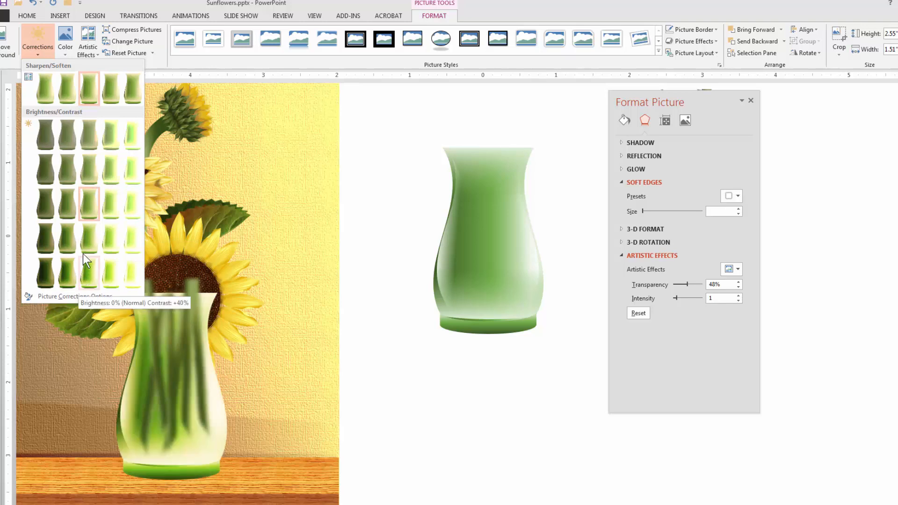
click(88, 172)
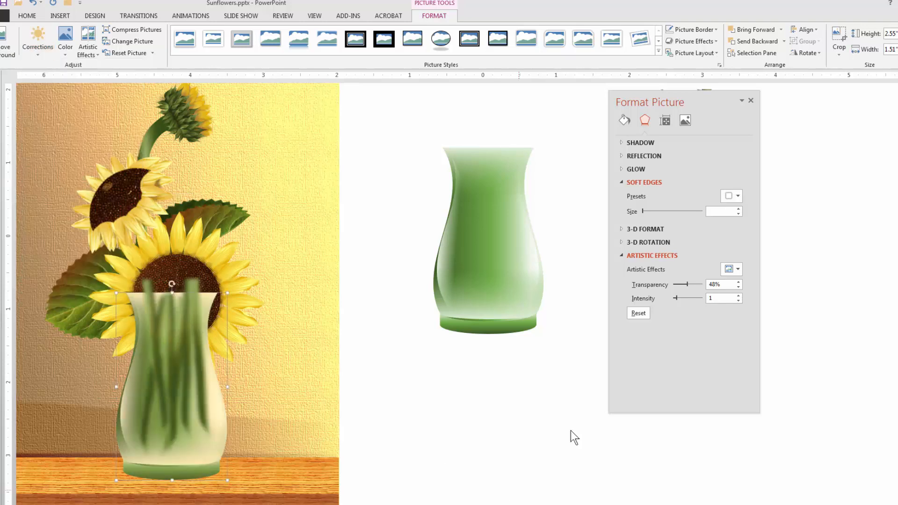
click(512, 466)
- Take the recoloured vase out of the scene and delete it, and bring the original green vase closer to the scene
click(214, 473)
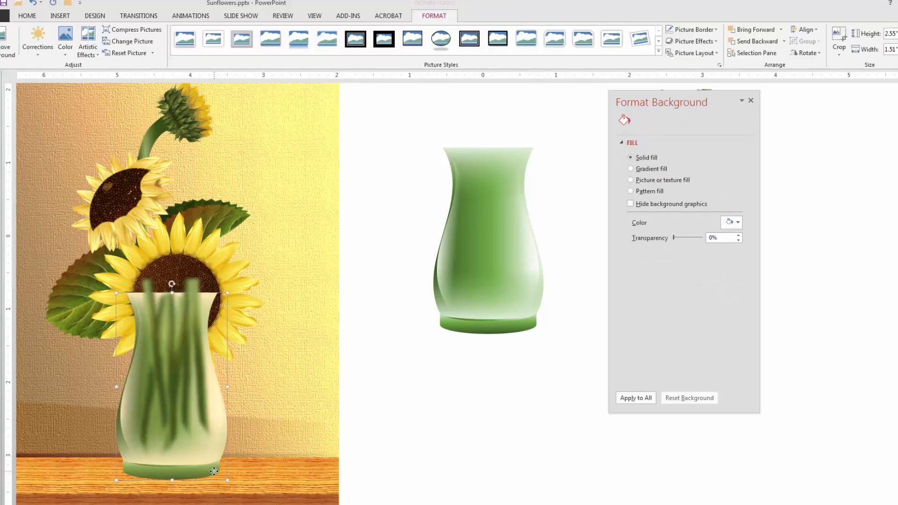
drag(214, 473, 411, 444)
key(Delete)
drag(472, 277, 415, 266)
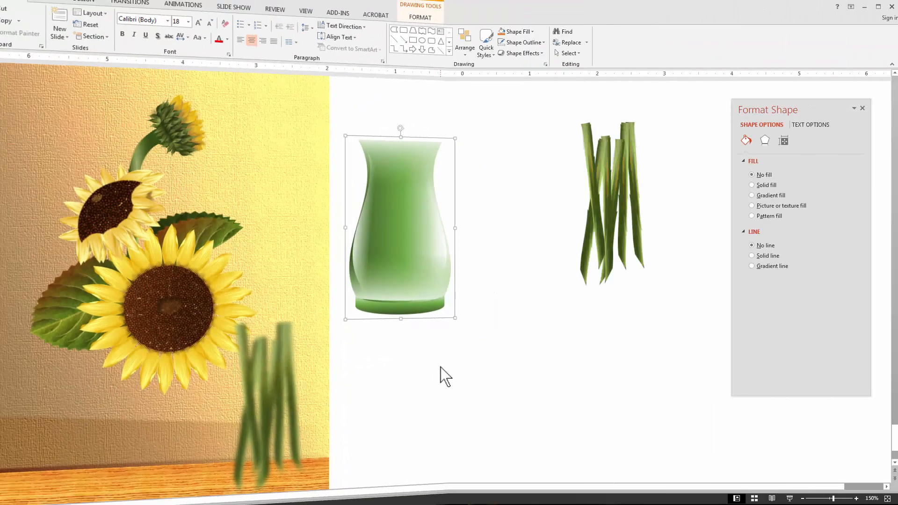
- Paste a copy of the green vase as Picture (PNG) and position it below, between the original vase and the sharp stems
click(442, 369)
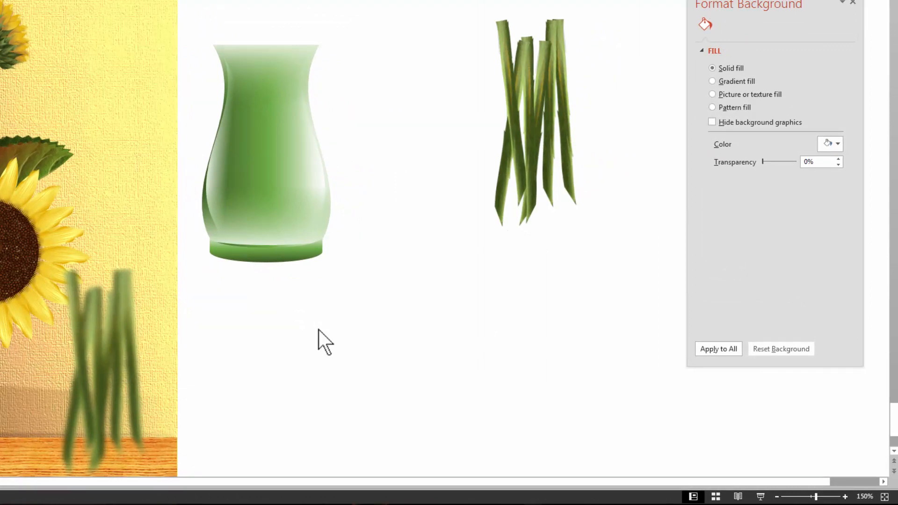
click(298, 165)
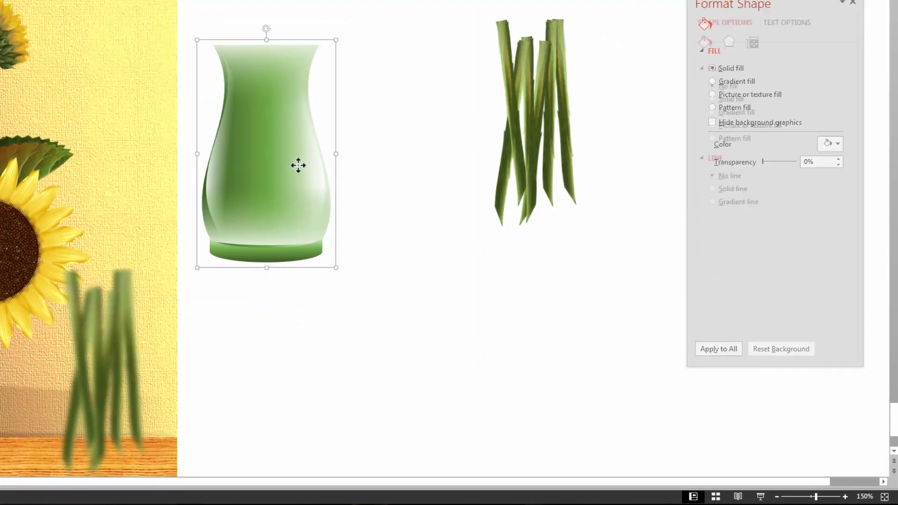
click(456, 347)
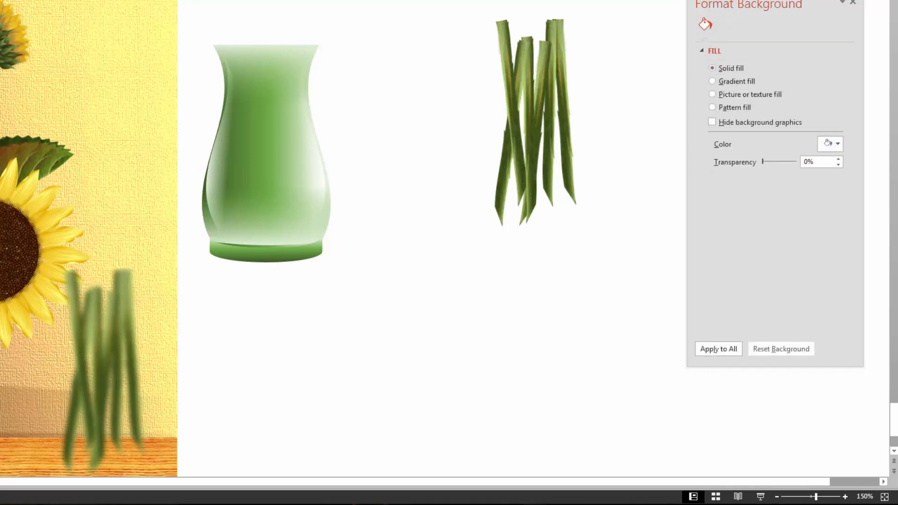
key(ctrl+alt+v)
double_click(237, 155)
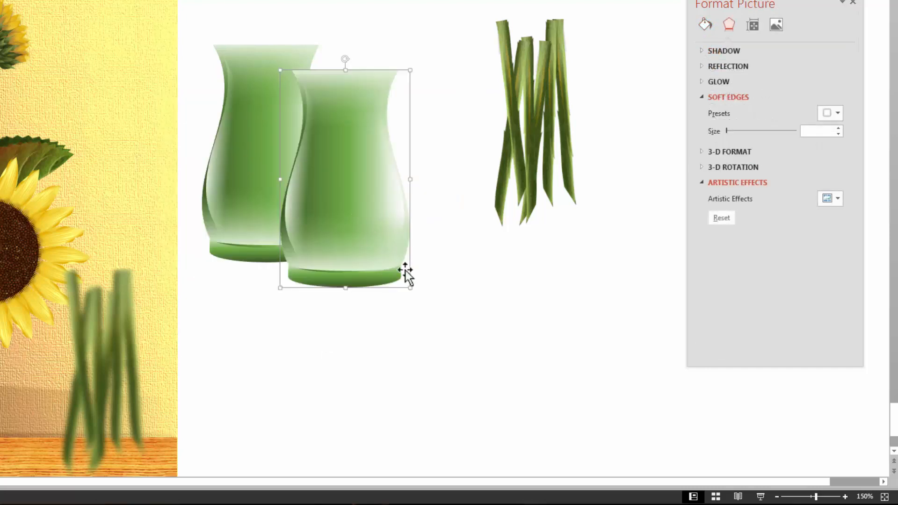
drag(375, 242, 418, 282)
- Apply the Glass artistic effect to the pasted PNG vase and set its Transparency to 42%
drag(759, 9, 661, 6)
click(740, 195)
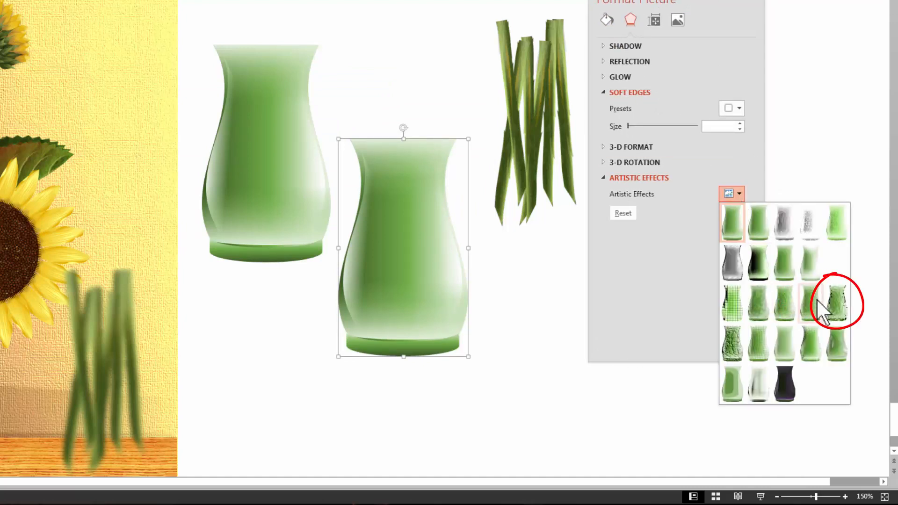
click(833, 306)
drag(440, 263, 451, 287)
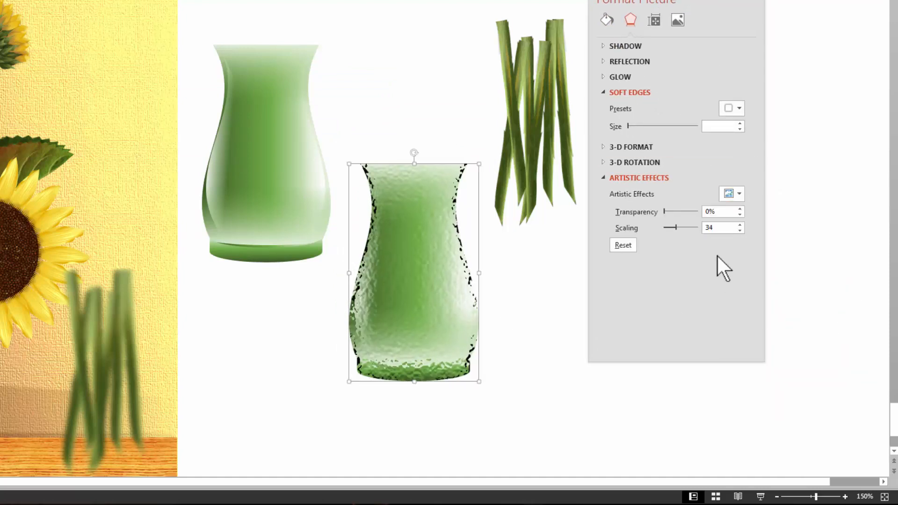
drag(664, 211, 678, 212)
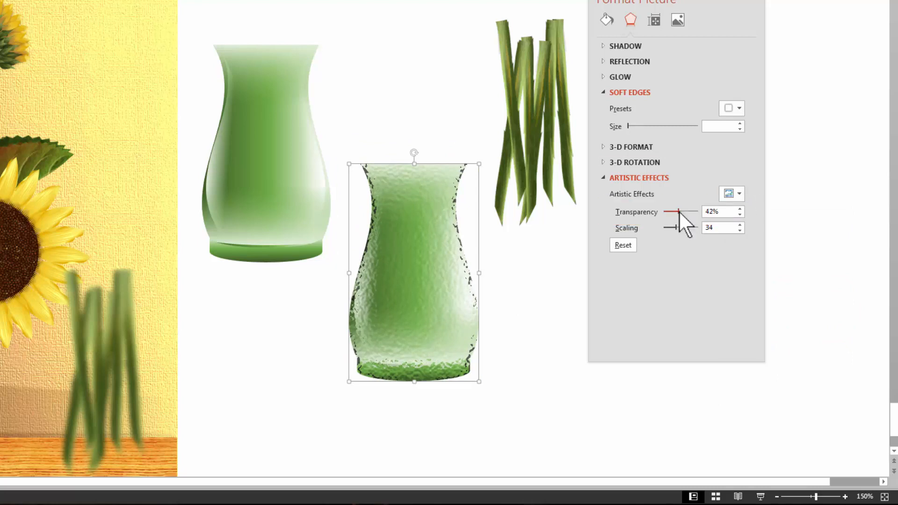
- Reposition the glass-effect vase lower beside the original, and place the sharp stems inside the original green vase
drag(411, 296, 413, 271)
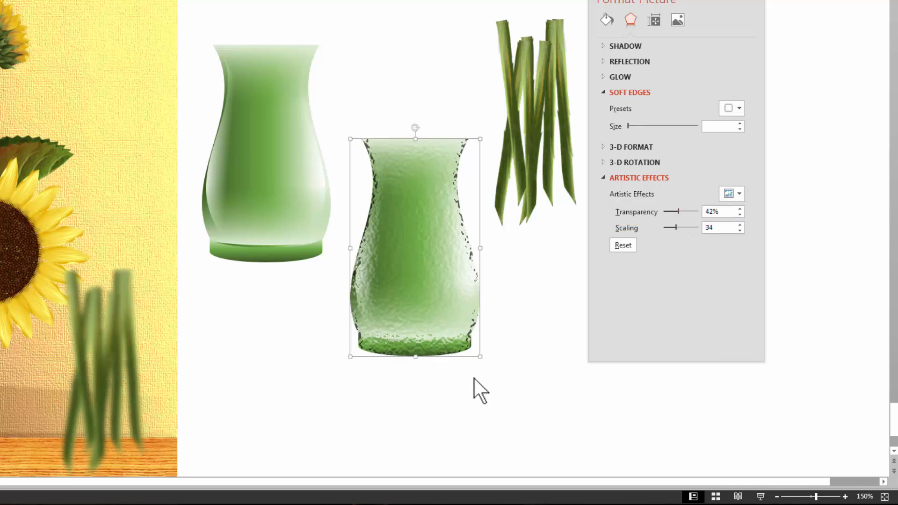
drag(428, 301, 453, 339)
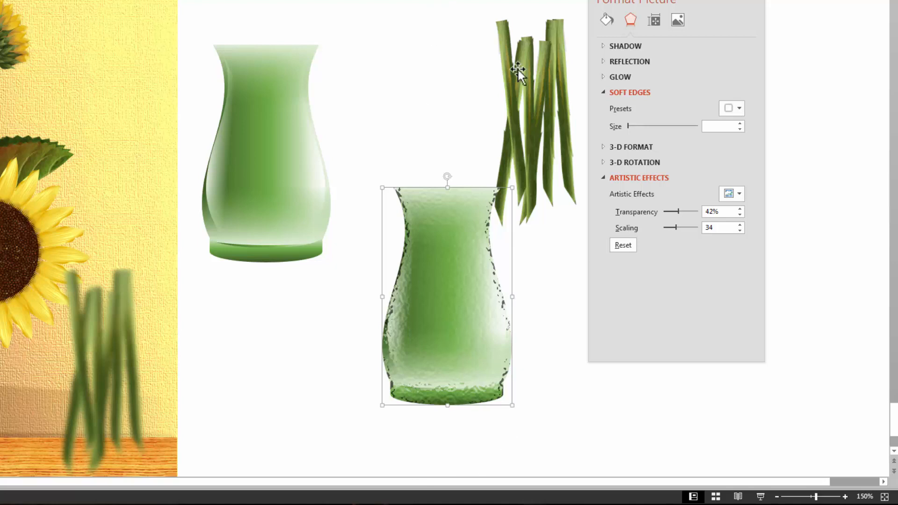
click(559, 67)
drag(559, 66, 291, 70)
click(378, 13)
drag(150, 265, 156, 316)
click(264, 390)
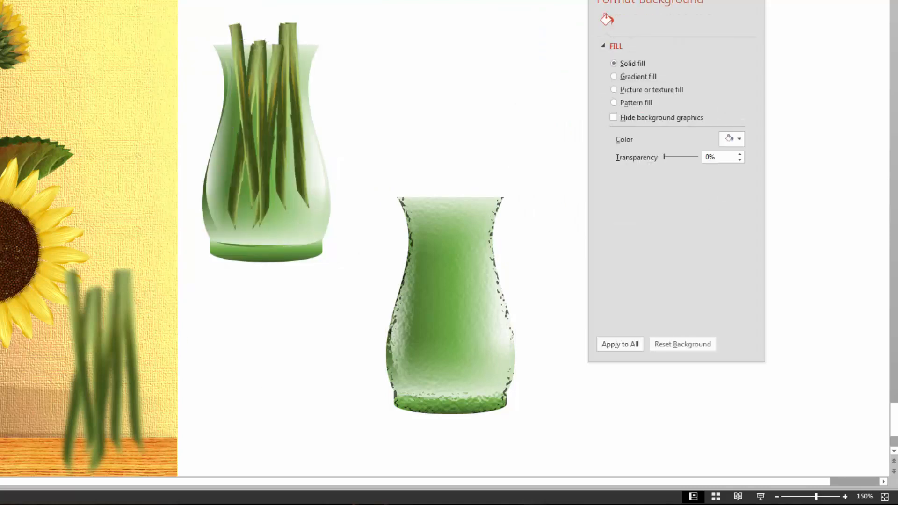
- Paste a copy of the vase with the sharp stems as Picture (PNG) and place it just beside the original
key(ctrl+alt+v)
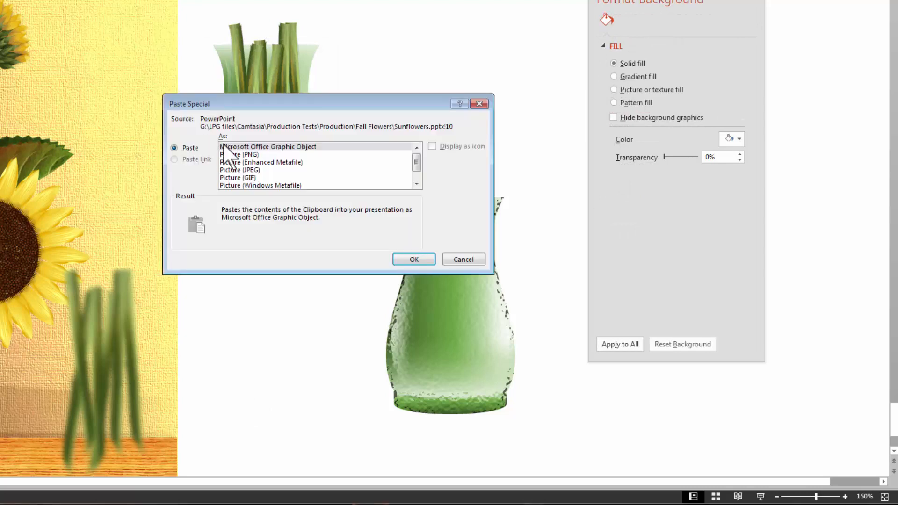
double_click(250, 156)
drag(359, 110, 392, 82)
- Try the Glass artistic effect on the pasted PNG of the vase with stems, and delete that copy
click(739, 193)
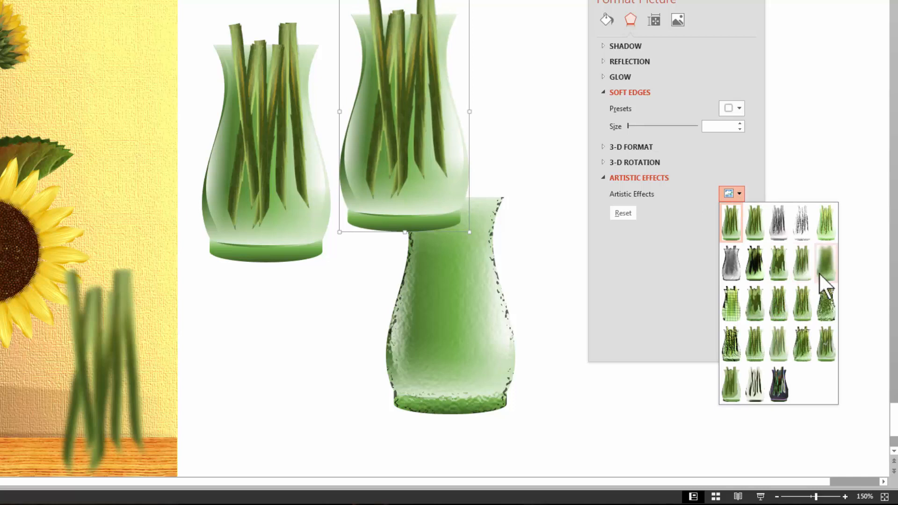
click(825, 304)
drag(398, 145, 286, 345)
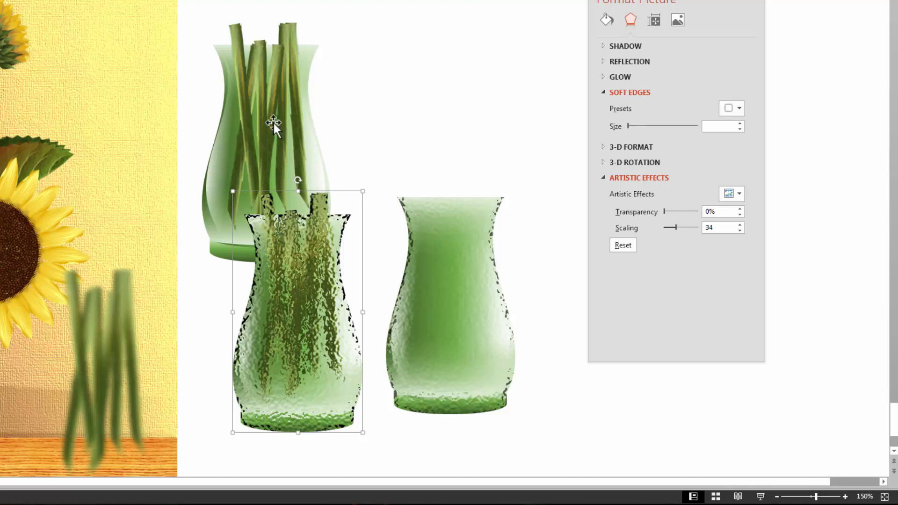
drag(294, 364, 296, 365)
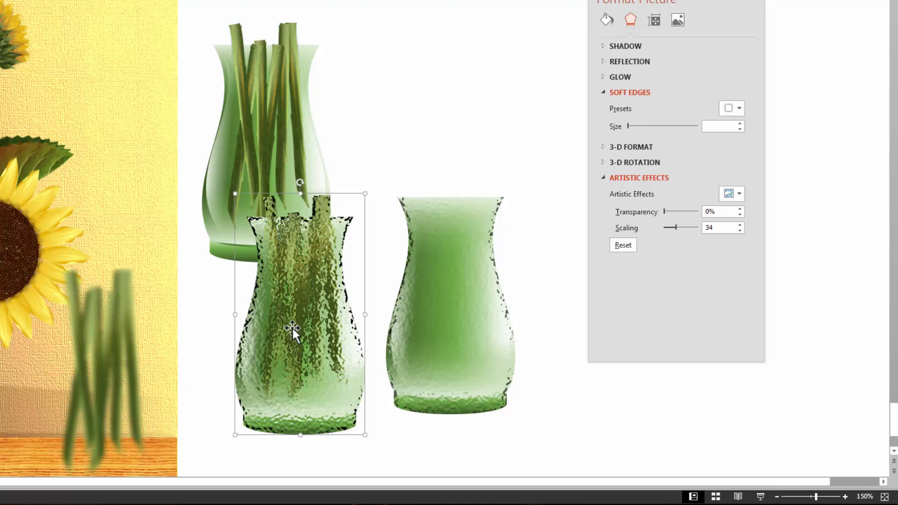
key(Delete)
- Move the empty glass-effect vase higher, into the open area beside the vase with stems
click(464, 299)
drag(458, 300, 471, 201)
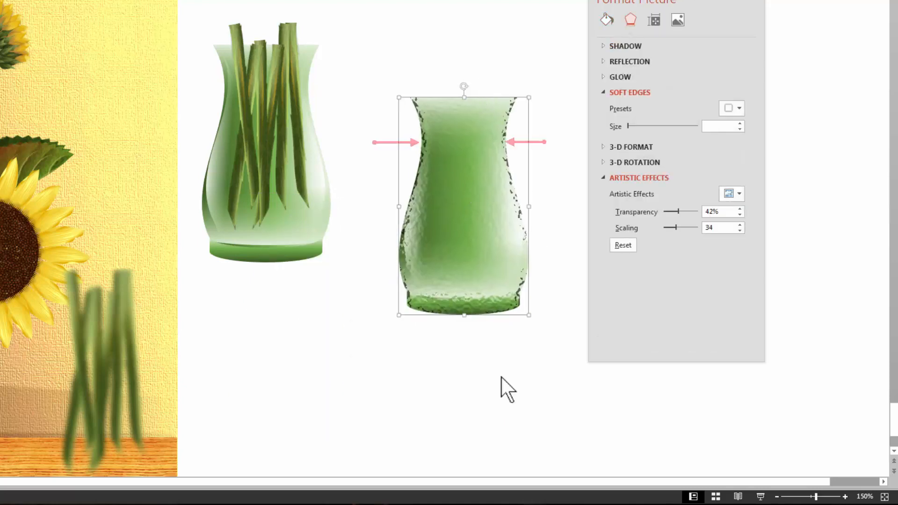
drag(447, 233, 449, 234)
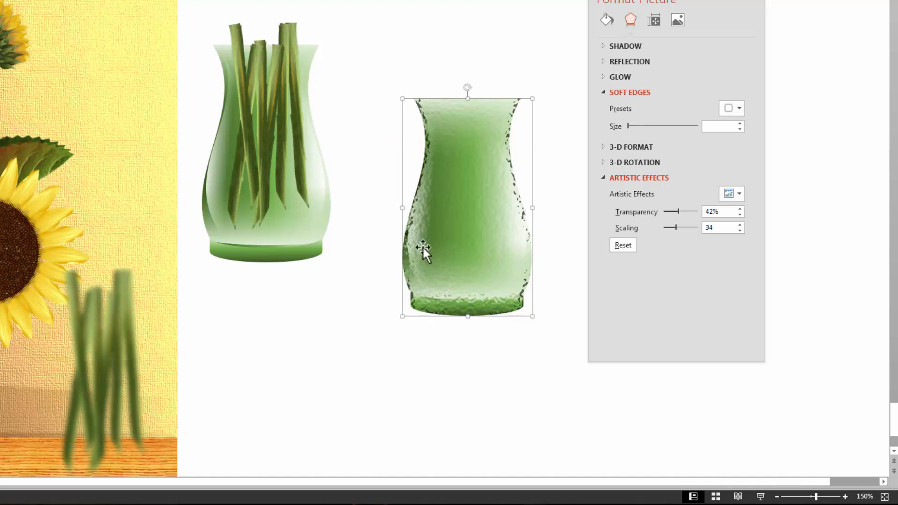
- Copy only the main body shape from the original vase group and paste it as a vector shape below
click(305, 258)
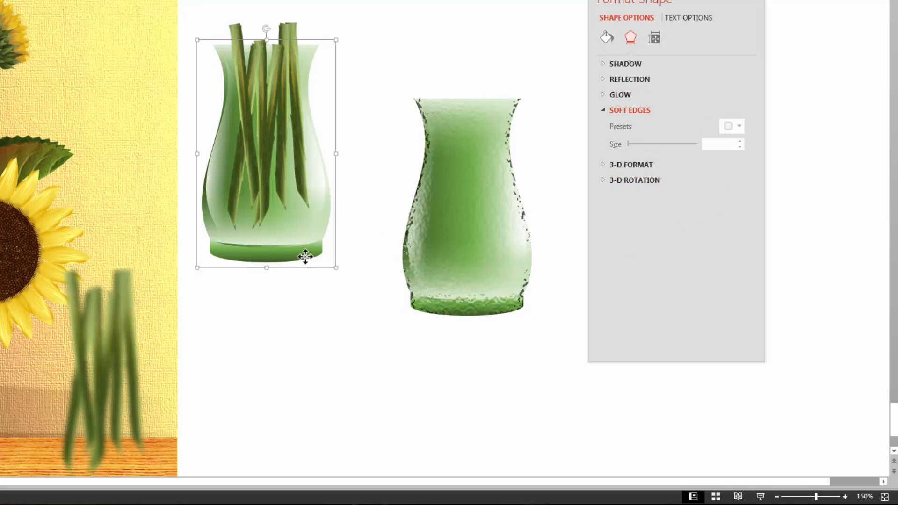
click(305, 256)
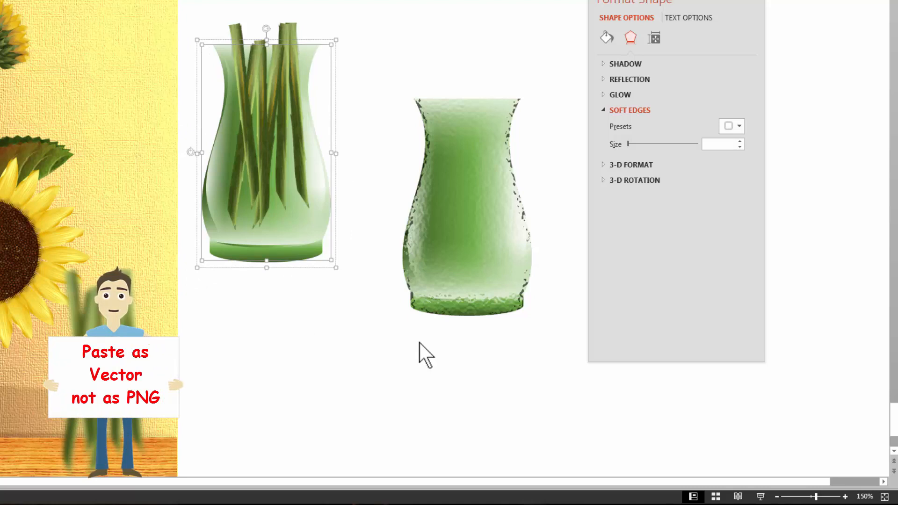
key(ctrl+v)
drag(297, 224, 357, 380)
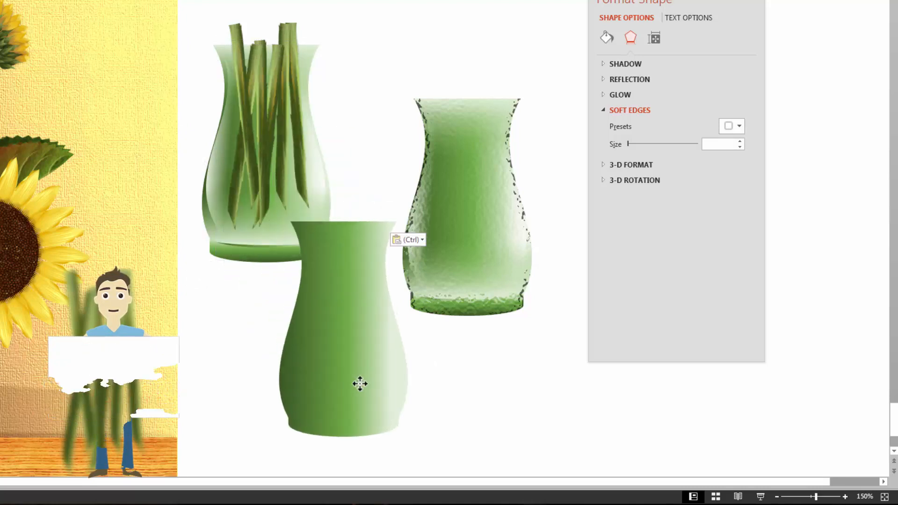
- Arrange the pasted vector body between the stem-filled vase and the glass-effect vase, and move the formatting pane clear of them
click(468, 274)
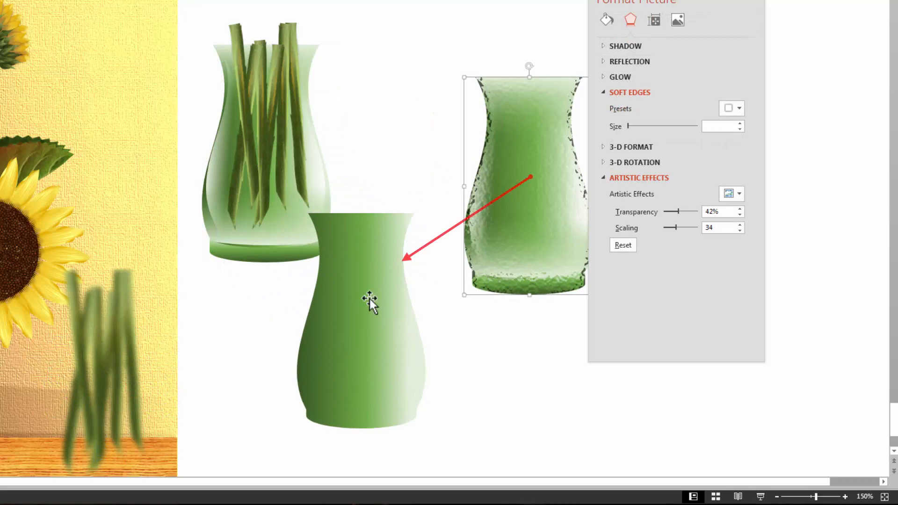
click(383, 260)
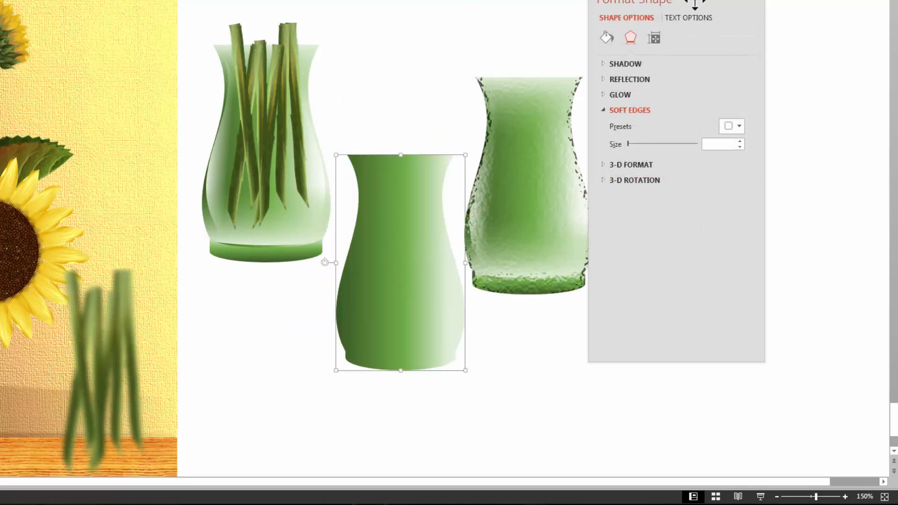
drag(692, 6, 767, 14)
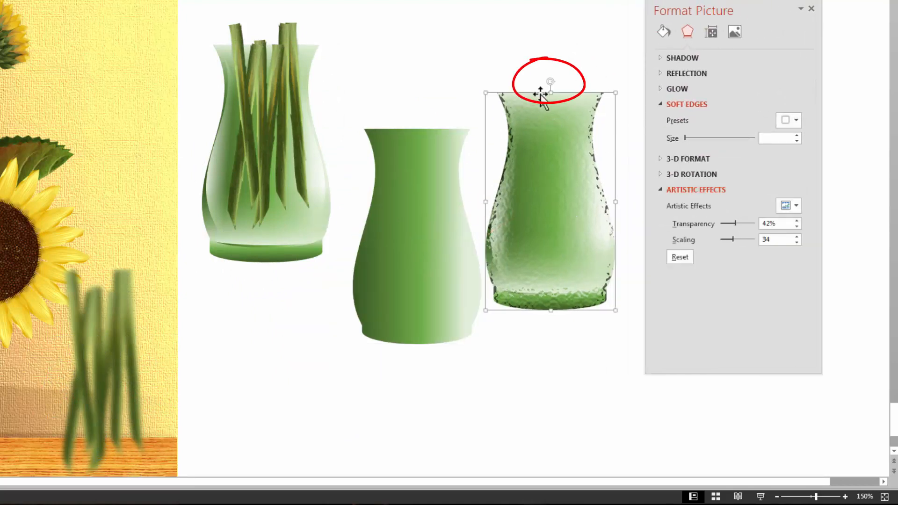
- Compare the rotation handle positions of the vector body shape and the glass-effect vase picture
click(392, 237)
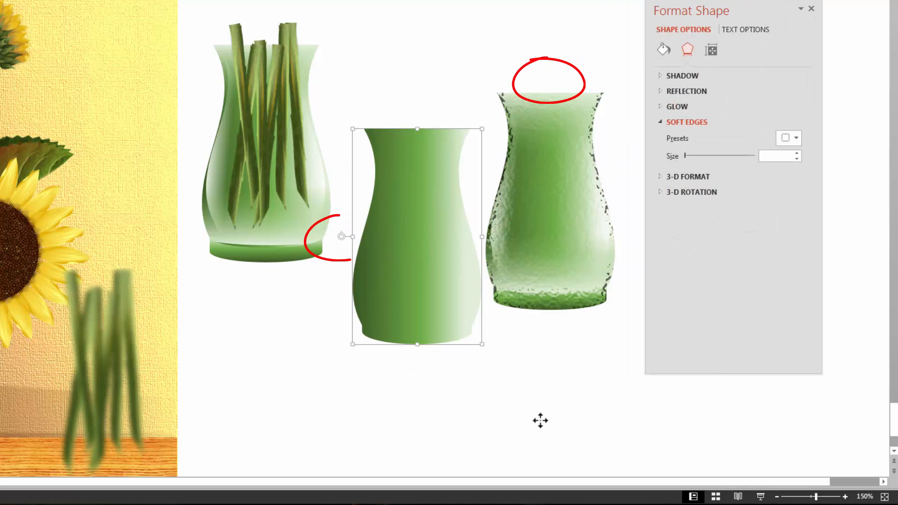
click(557, 158)
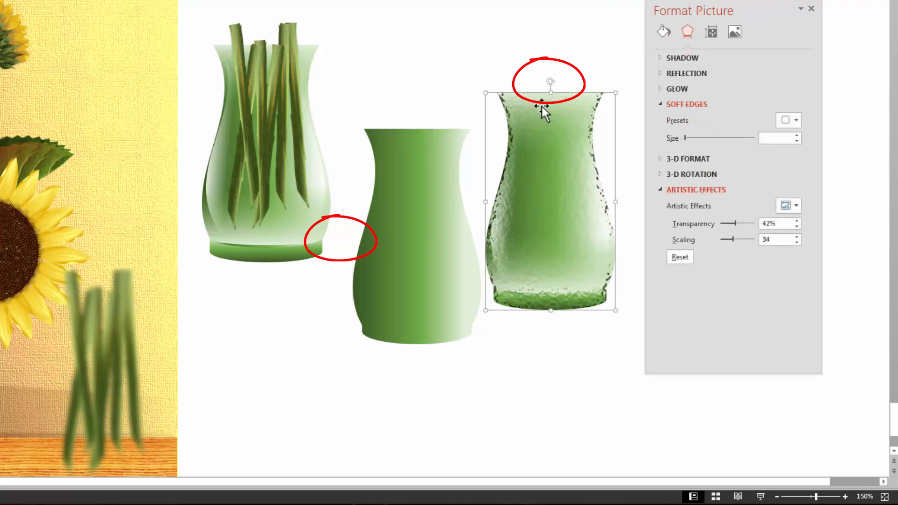
click(433, 231)
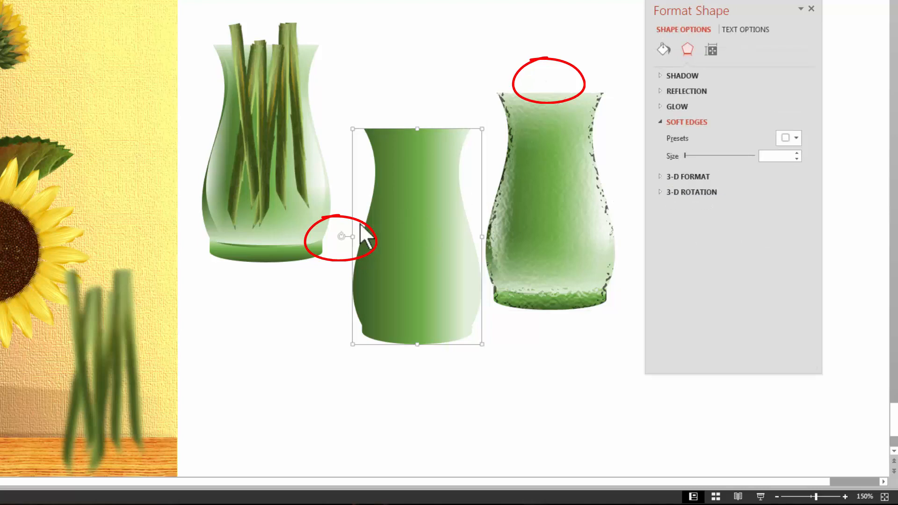
- Fill the vector body shape with the glass-effect vase picture and turn off Rotate with shape
click(556, 242)
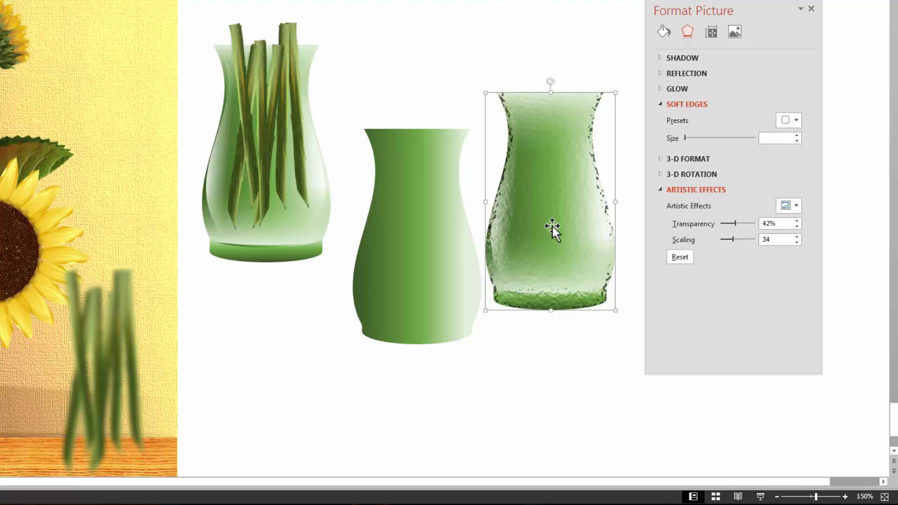
click(407, 231)
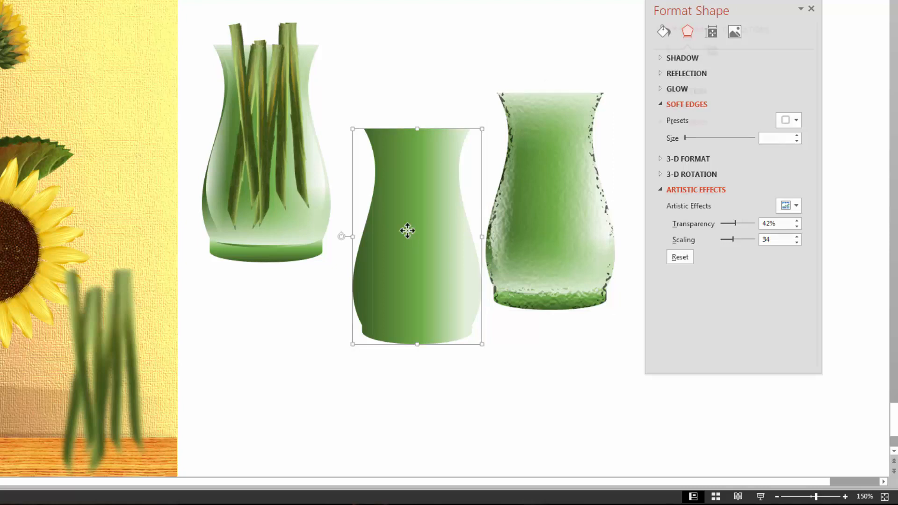
click(666, 48)
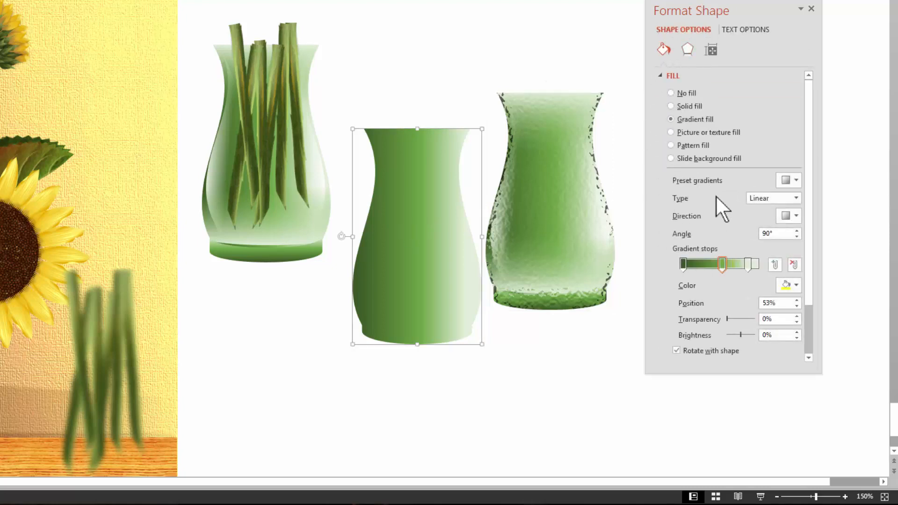
click(707, 131)
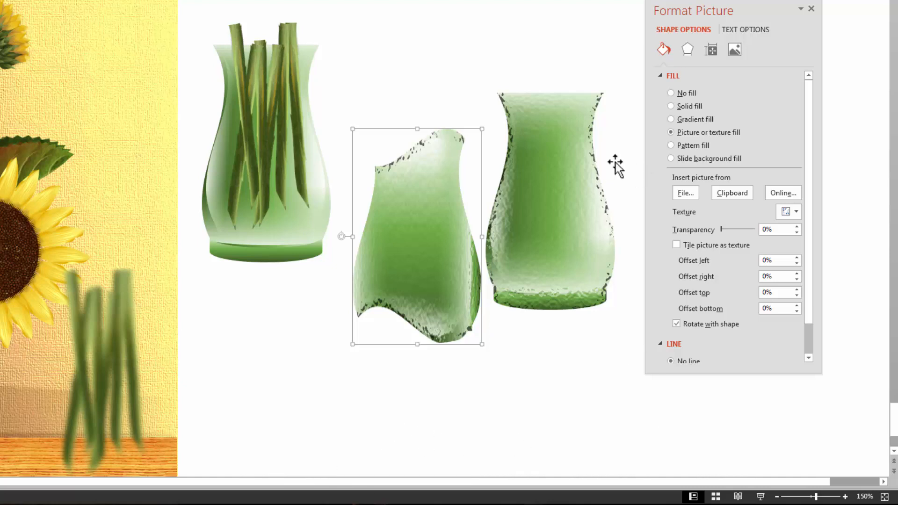
click(676, 323)
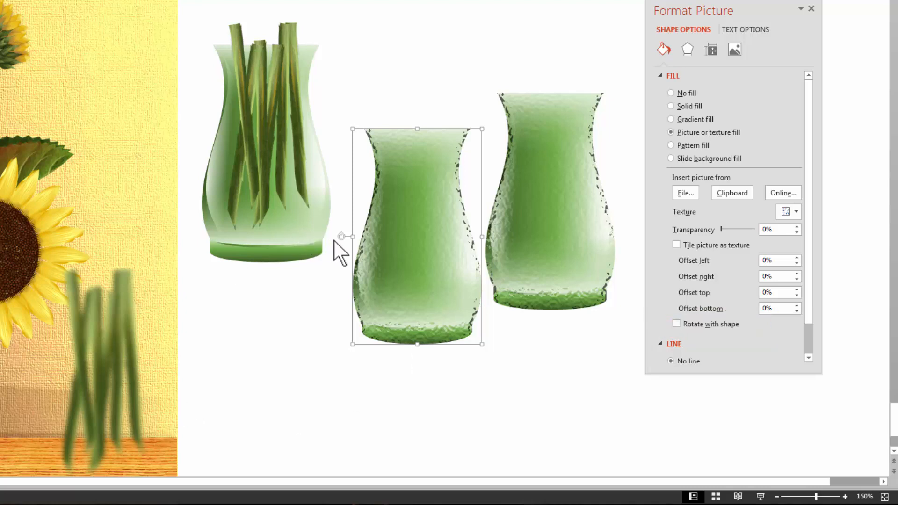
- Try rotating the picture-filled vase shape counterclockwise, and undo the rotation
drag(341, 236, 350, 293)
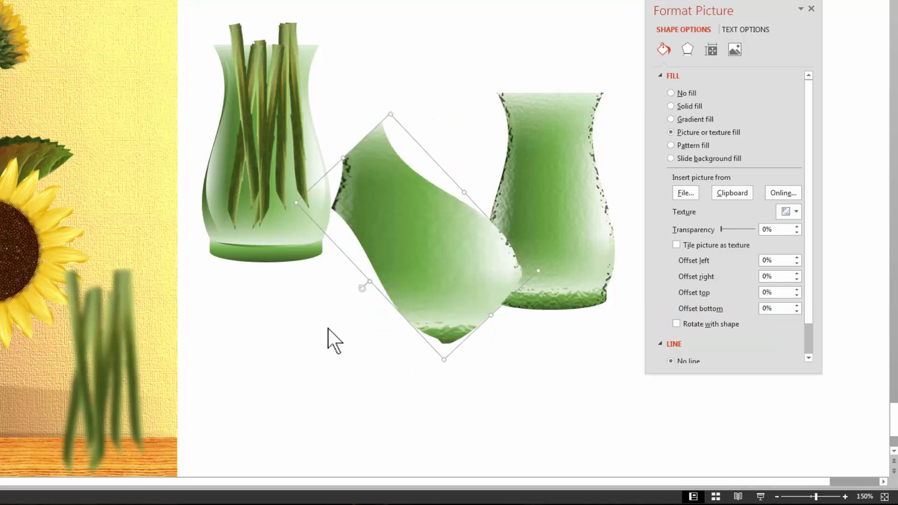
key(ctrl+z)
click(469, 424)
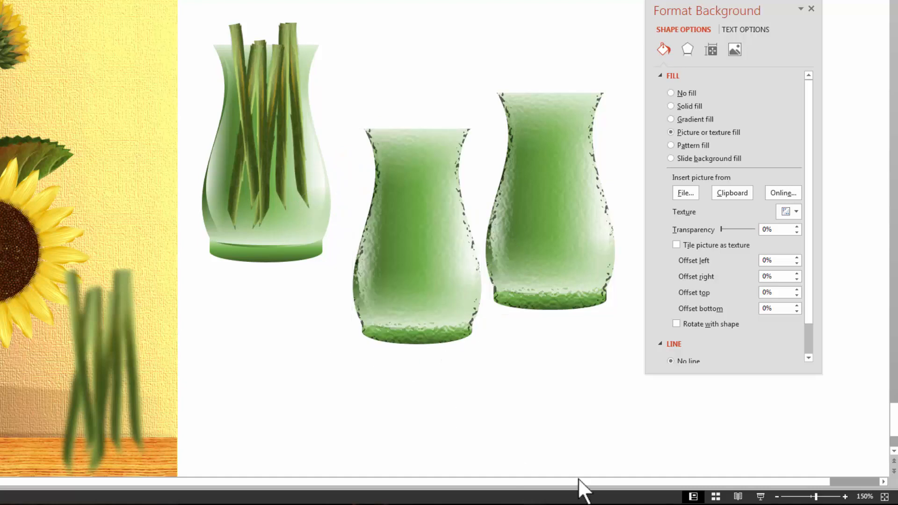
drag(525, 444, 468, 473)
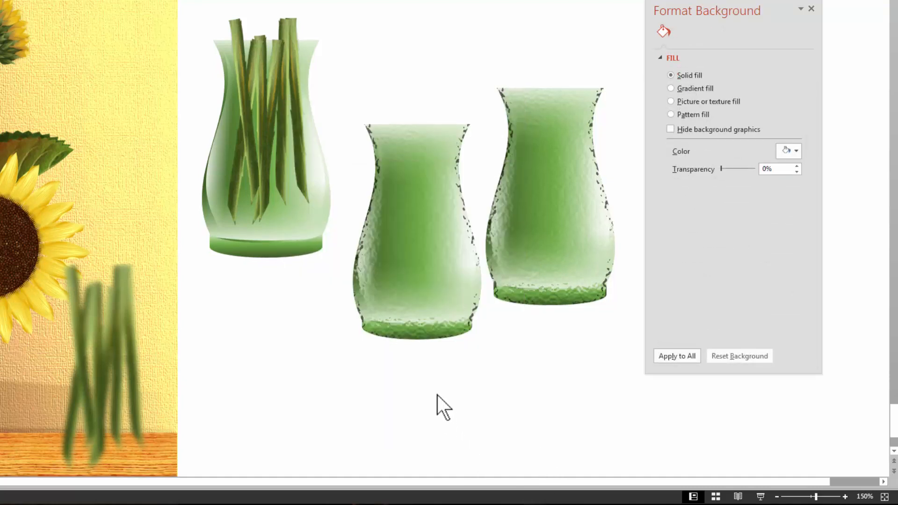
- Turn Rotate with shape back on for the picture-filled vase and compare its orientation with the glass-effect picture
click(389, 275)
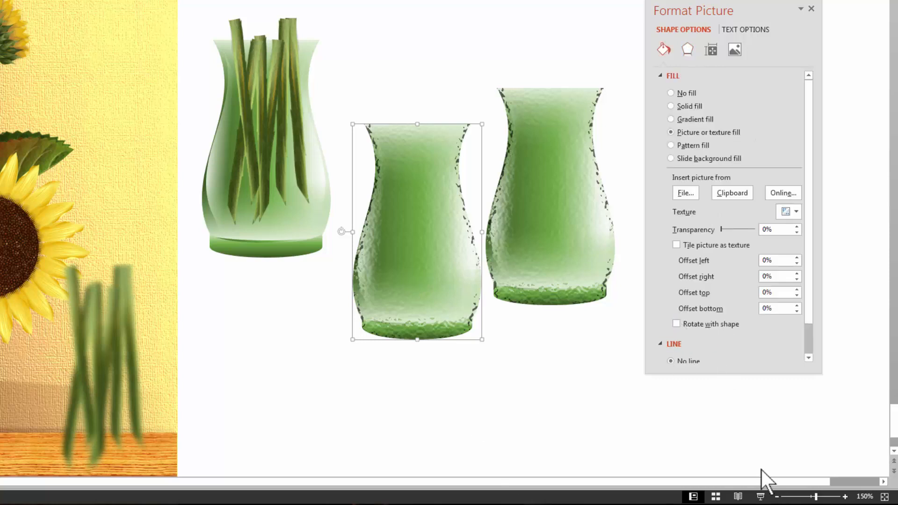
click(676, 323)
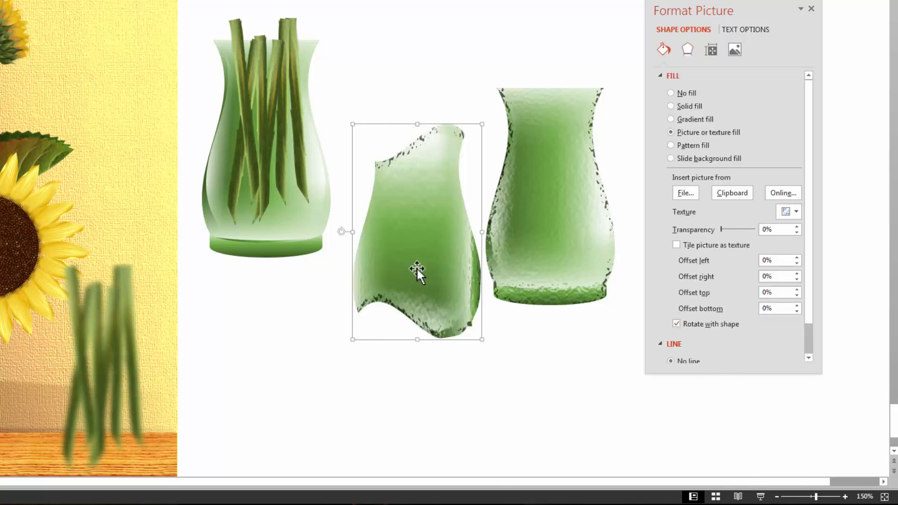
click(557, 236)
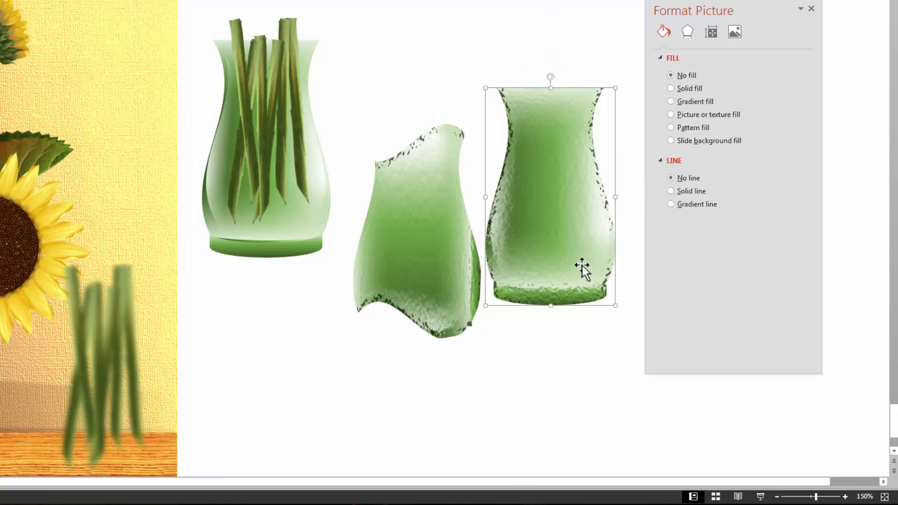
click(403, 274)
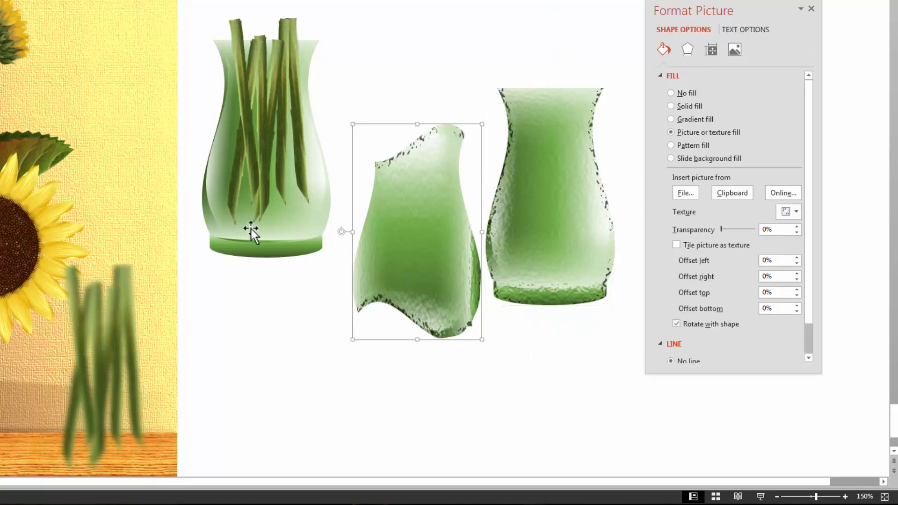
- Rotate the glass-effect vase picture a quarter turn clockwise and move it clear of the picture-filled shape
click(531, 229)
drag(540, 208, 532, 209)
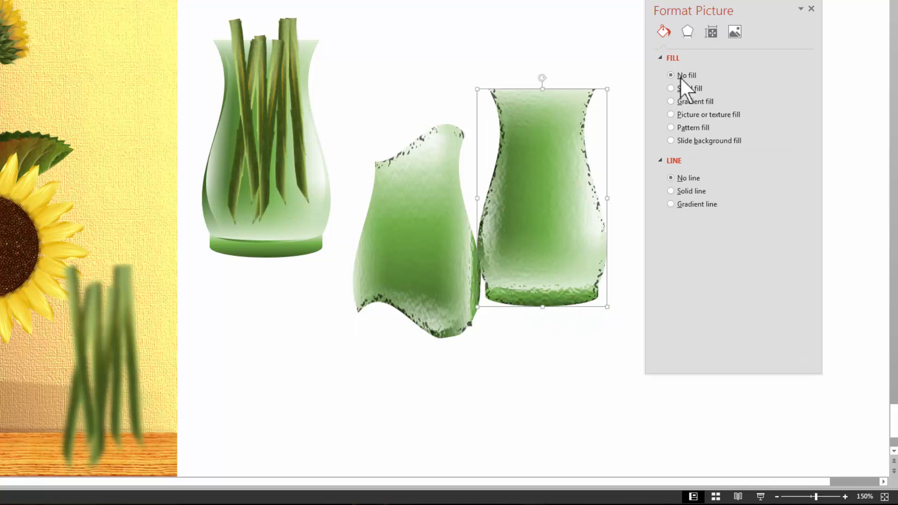
mouse_move(579, 241)
mouse_down()
mouse_move(583, 211)
mouse_move(579, 237)
mouse_up()
drag(542, 75, 640, 200)
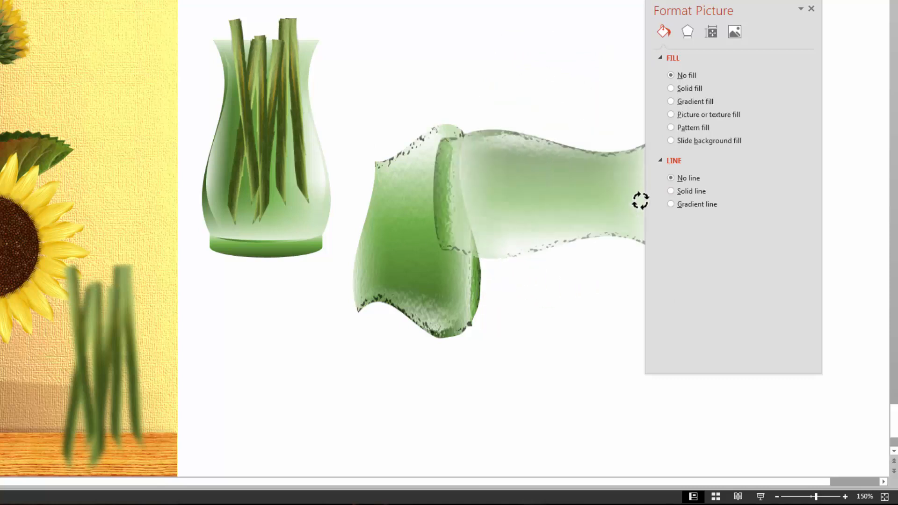
drag(521, 200, 561, 197)
drag(693, 6, 780, 12)
drag(569, 178, 578, 179)
- Refill the vector vase shape from the clipboard with the rotated glass-effect picture, and shift both vases slightly lower
click(436, 212)
click(603, 206)
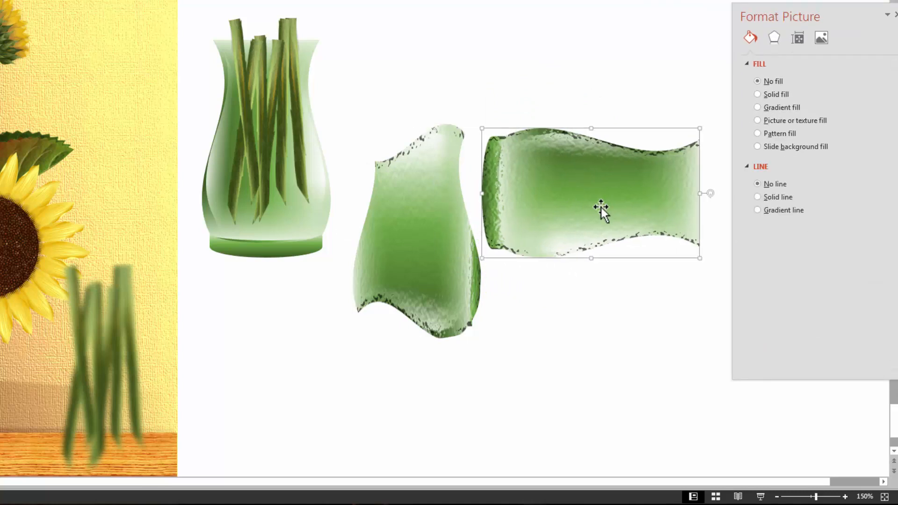
click(372, 249)
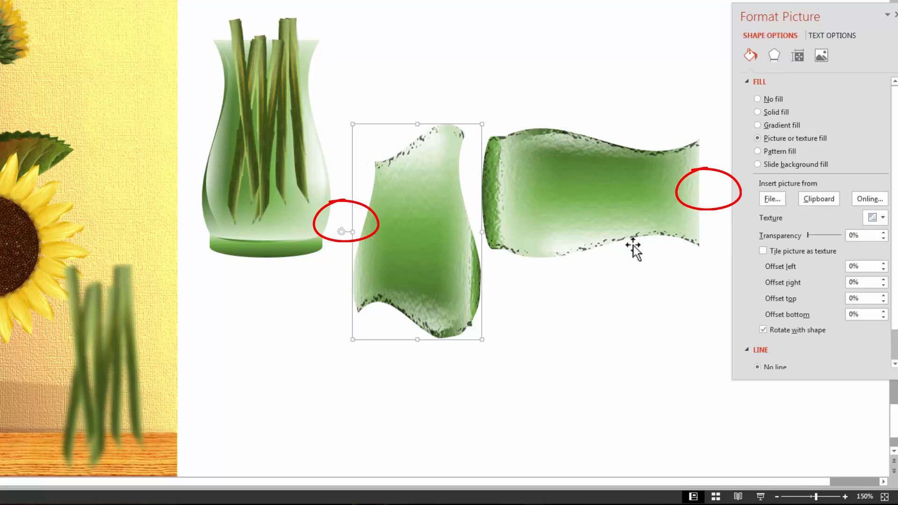
click(818, 206)
drag(401, 226, 397, 249)
click(645, 208)
drag(644, 208, 639, 243)
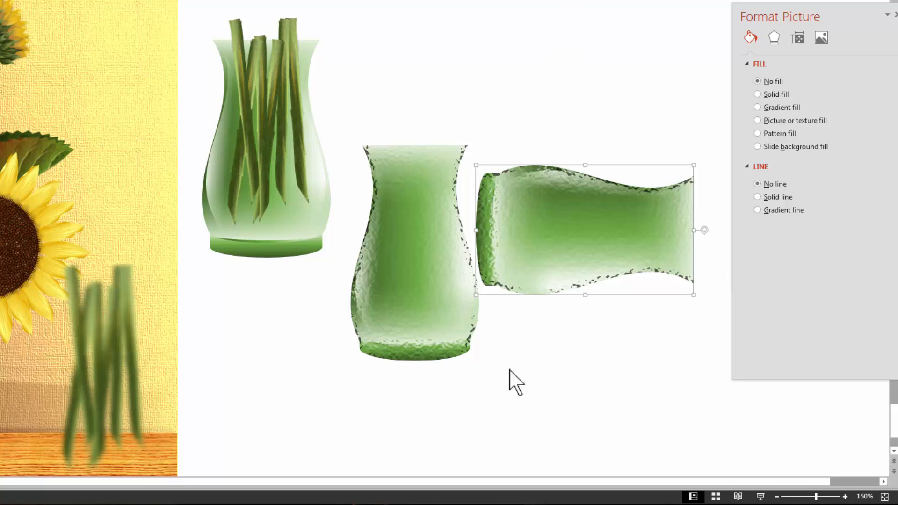
- Move the sideways glass-effect vase picture away from the vector vase and remove it from the slide
drag(547, 219, 554, 217)
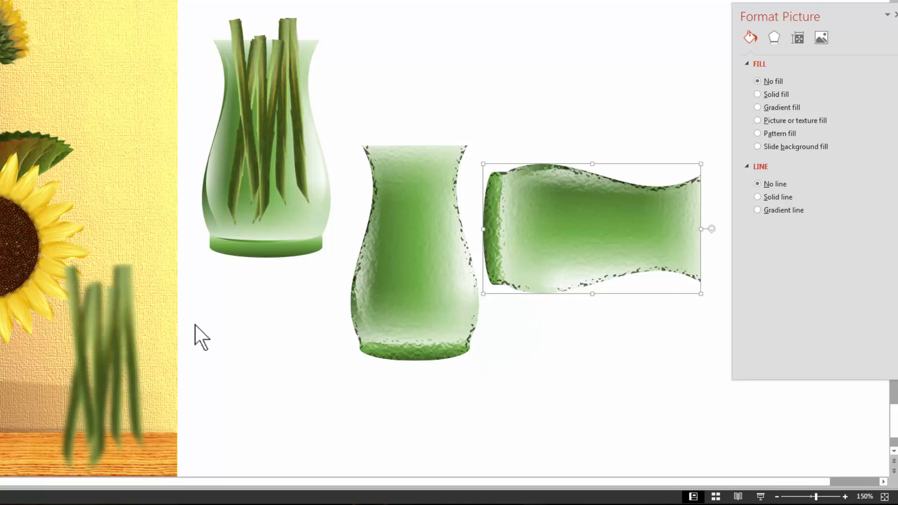
click(402, 291)
click(572, 242)
drag(547, 267, 591, 194)
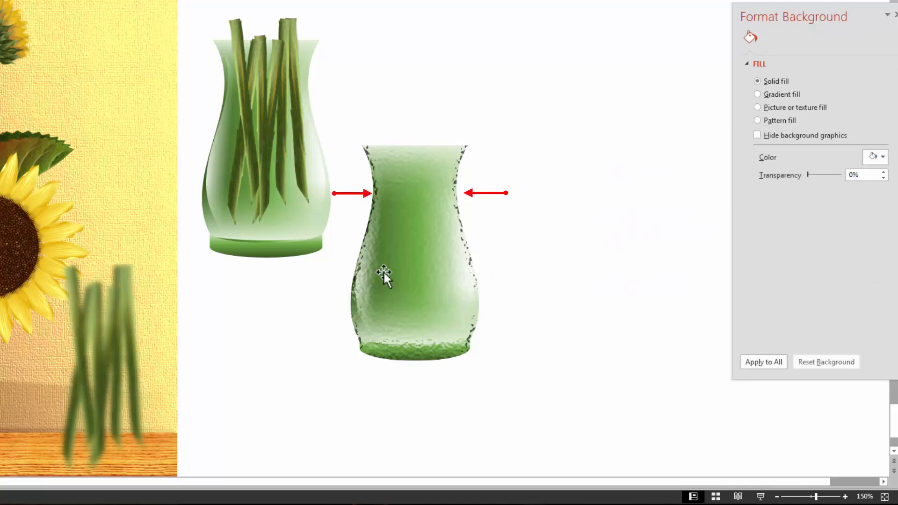
- Set the top offset of the vector vase's picture fill to -4%, with the formatting options moved closer to the vase
click(383, 271)
drag(821, 30, 634, 35)
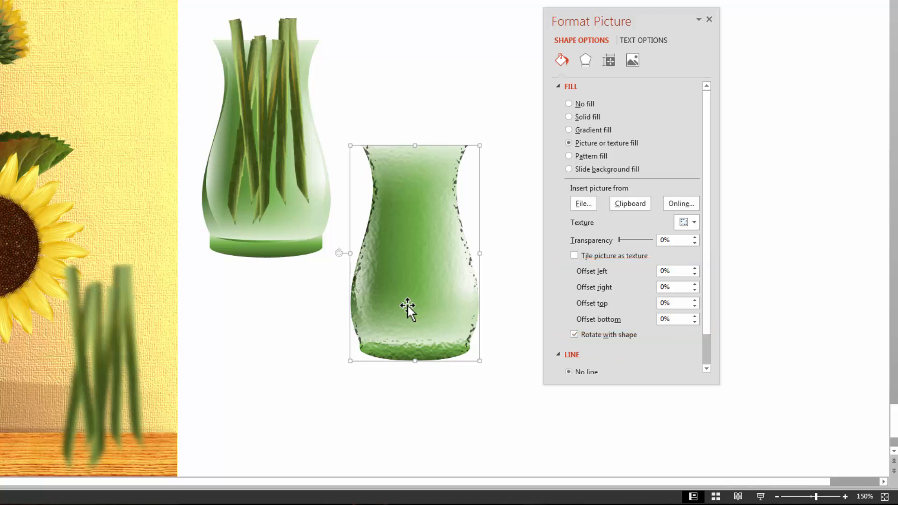
drag(435, 253, 439, 253)
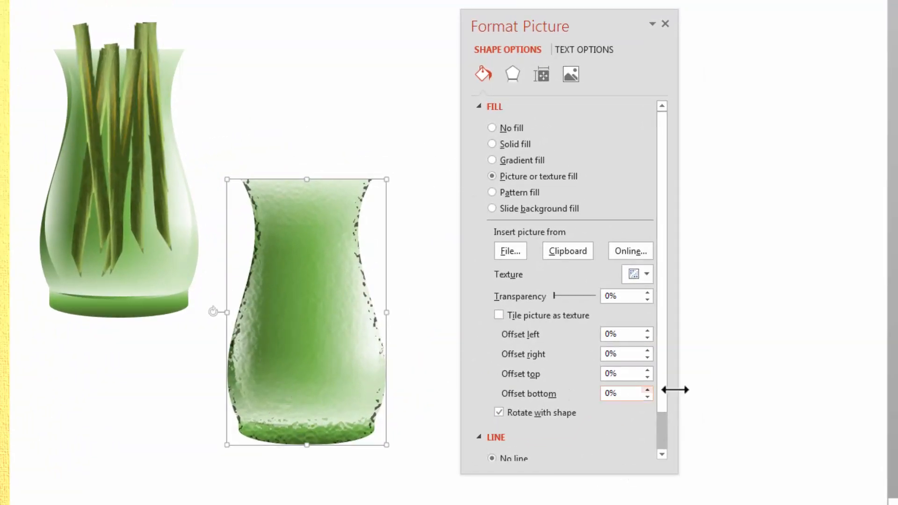
click(648, 377)
click(648, 377)
click(648, 377)
click(648, 377)
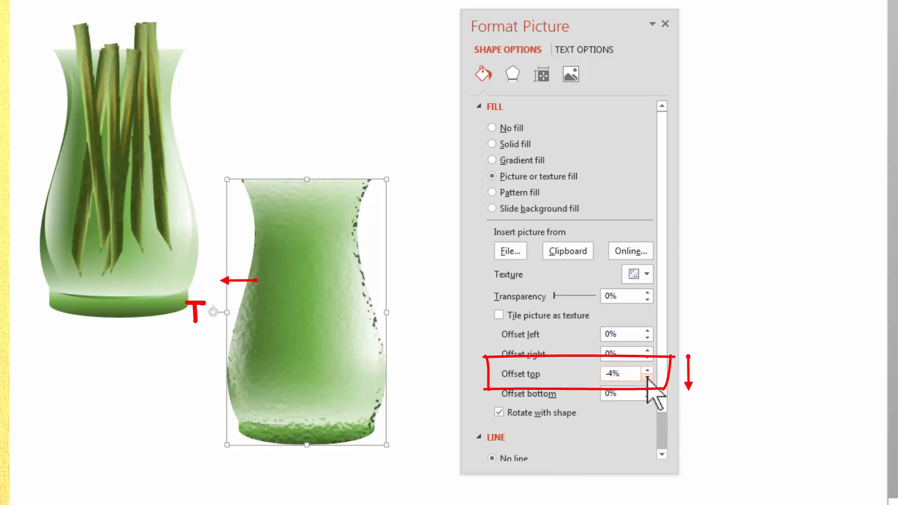
- Lower the vase fill's bottom and top offsets to around -5% each to push the dark picture edges outside the outline
click(648, 397)
click(648, 397)
click(648, 396)
click(648, 397)
click(648, 397)
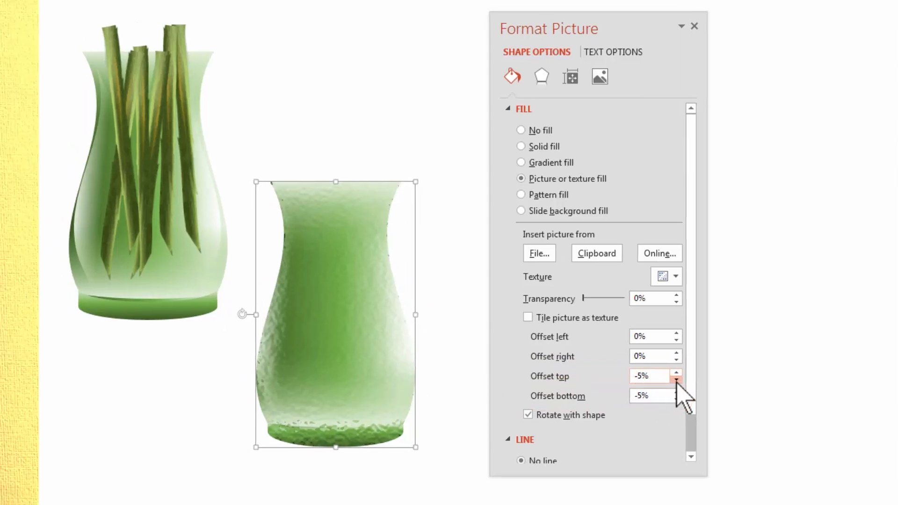
click(648, 377)
click(647, 377)
click(648, 397)
- Move the blurred stems aside, paste a copy of them as a PNG picture, and position the copy over the glass vase
click(268, 413)
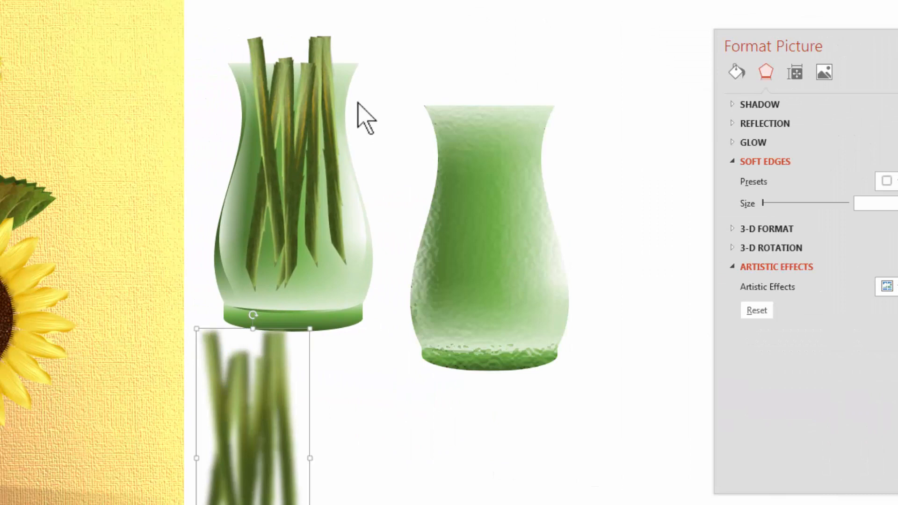
mouse_move(263, 442)
mouse_down()
mouse_move(159, 410)
mouse_move(168, 344)
mouse_up()
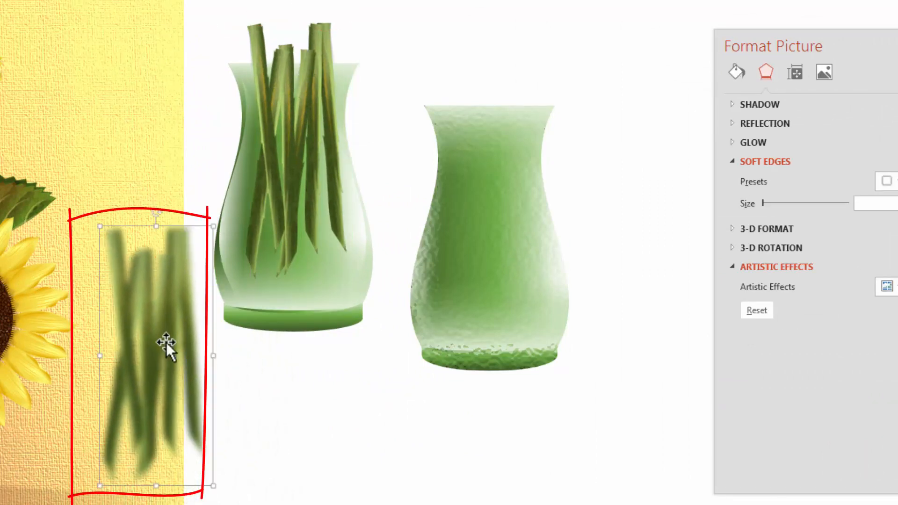
click(352, 412)
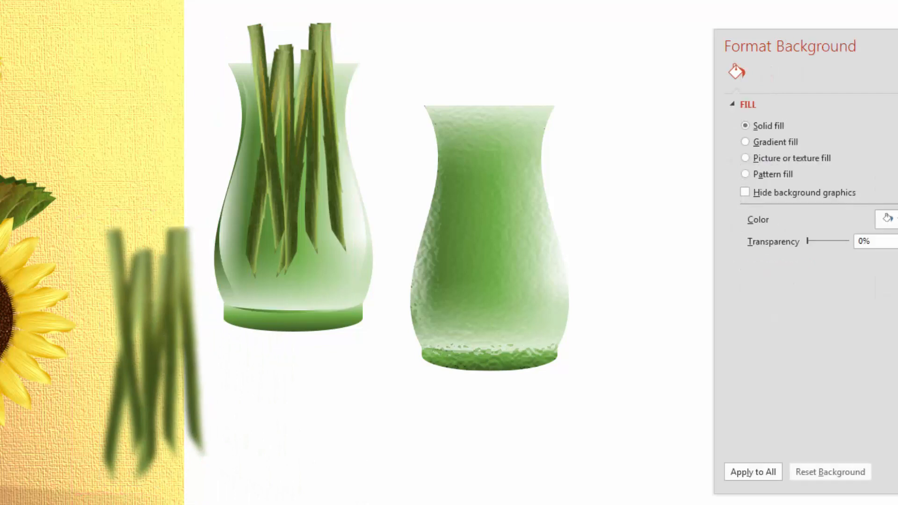
key(ctrl+alt+v)
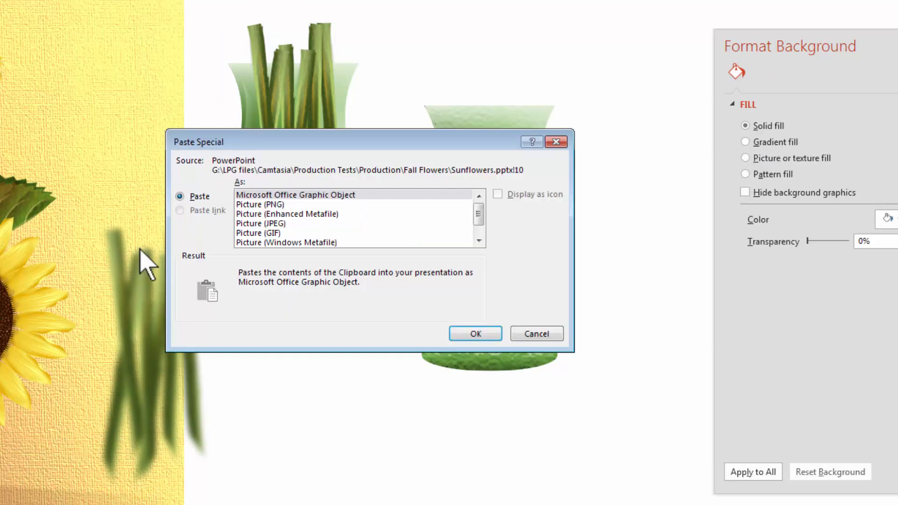
double_click(249, 205)
drag(372, 252, 474, 233)
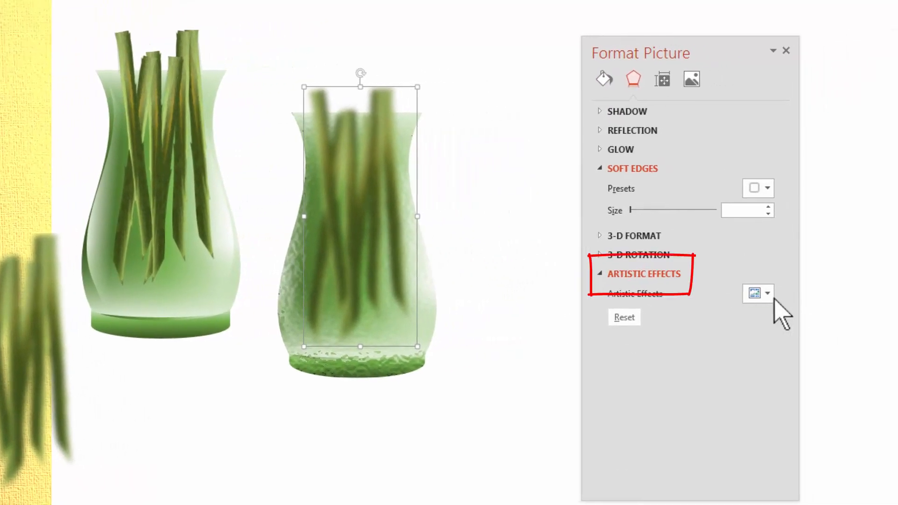
- Apply the Glass artistic effect to the pasted stems and shift them slightly higher in the vase
click(767, 293)
click(867, 428)
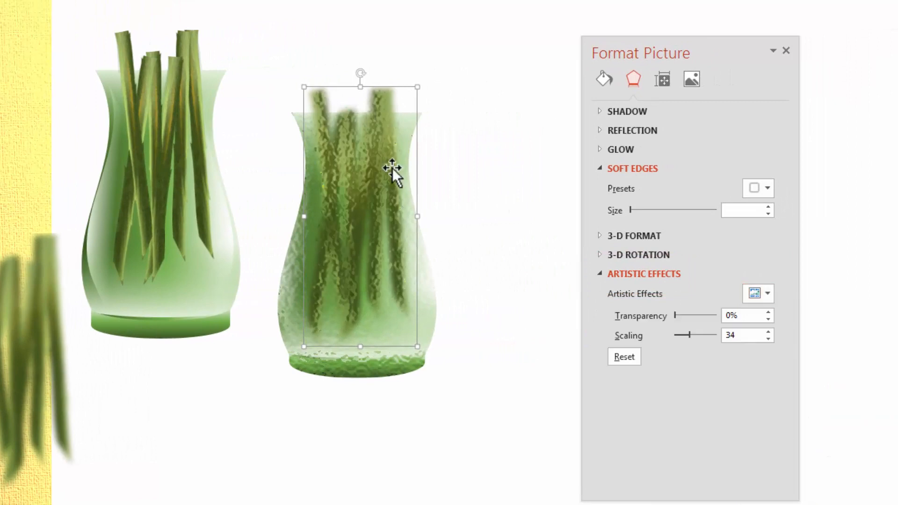
drag(382, 161, 383, 155)
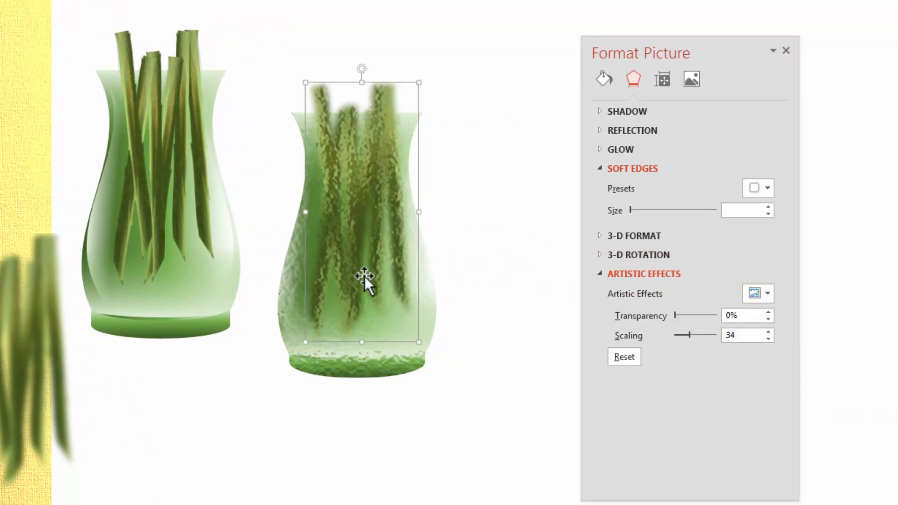
- Select the glass vase together with its stems and move both onto the wooden table in the sunflower scene
drag(496, 452, 235, 45)
drag(363, 232, 234, 341)
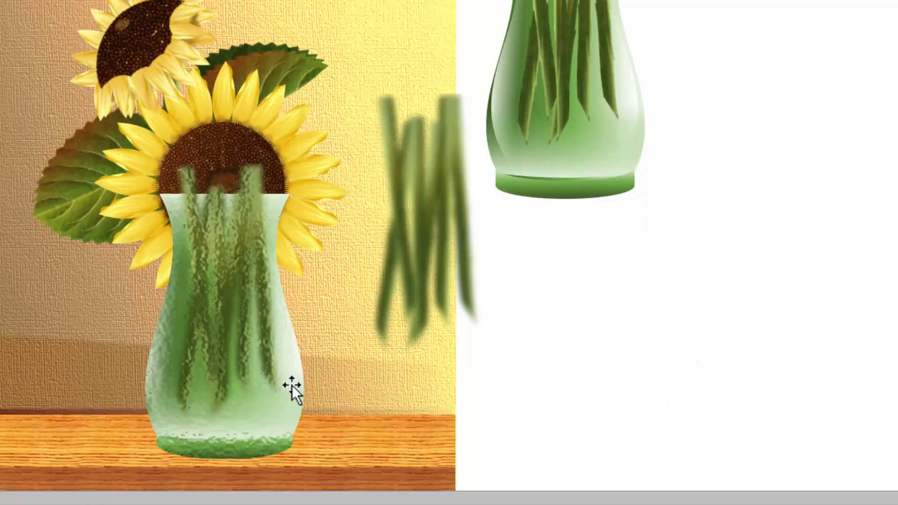
- Apply the warmest Color Tone preset to the vase picture fill and nudge the vase slightly higher on the table
click(291, 417)
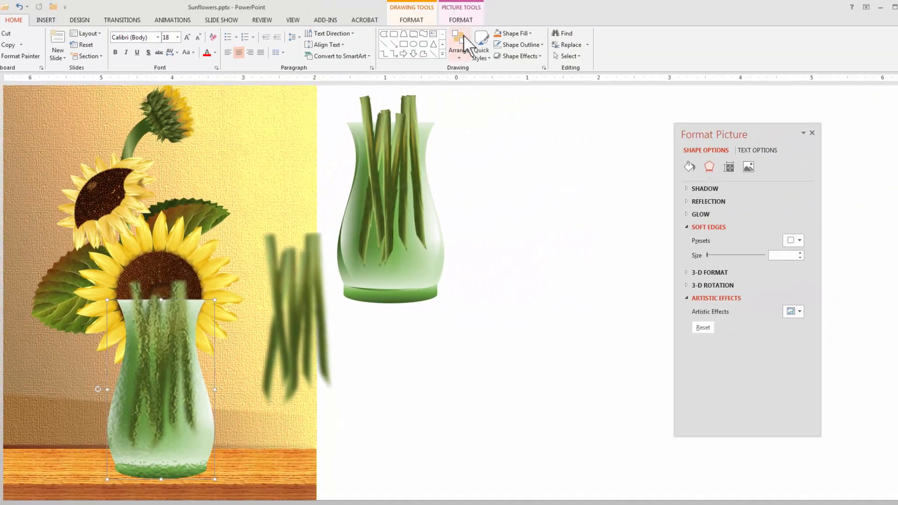
click(456, 20)
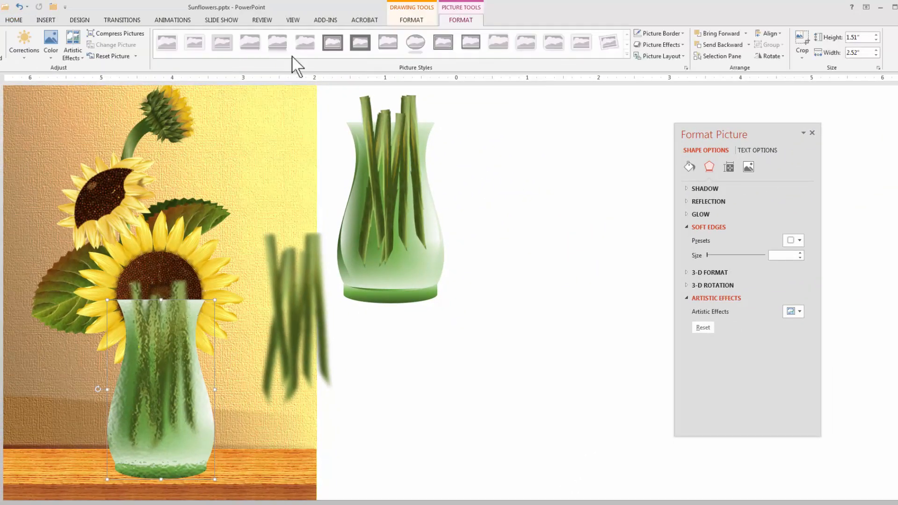
click(49, 40)
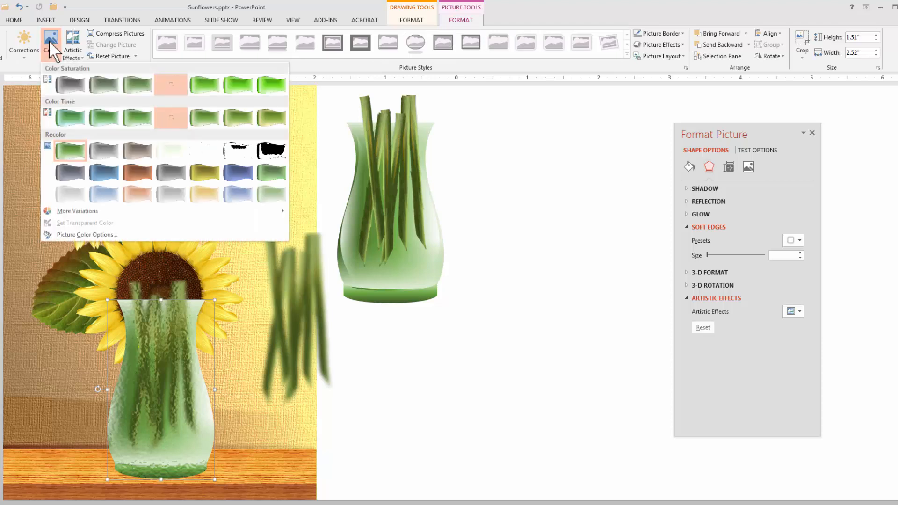
click(268, 116)
click(197, 442)
click(191, 463)
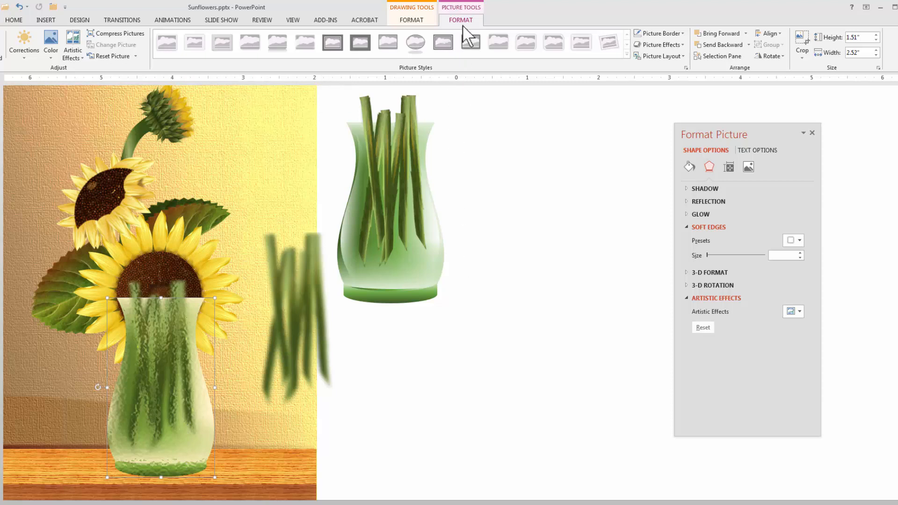
- Raise the vase picture's contrast by one preset while keeping its brightness at 0%
click(24, 47)
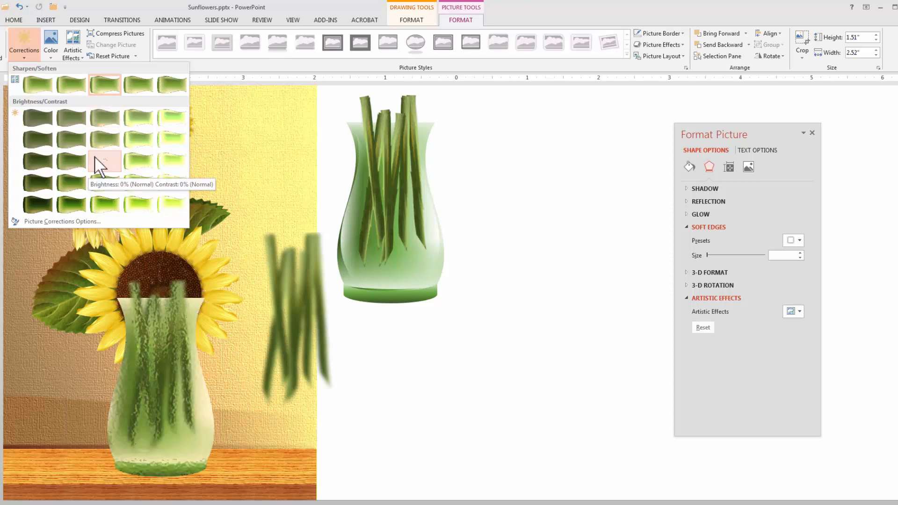
click(103, 190)
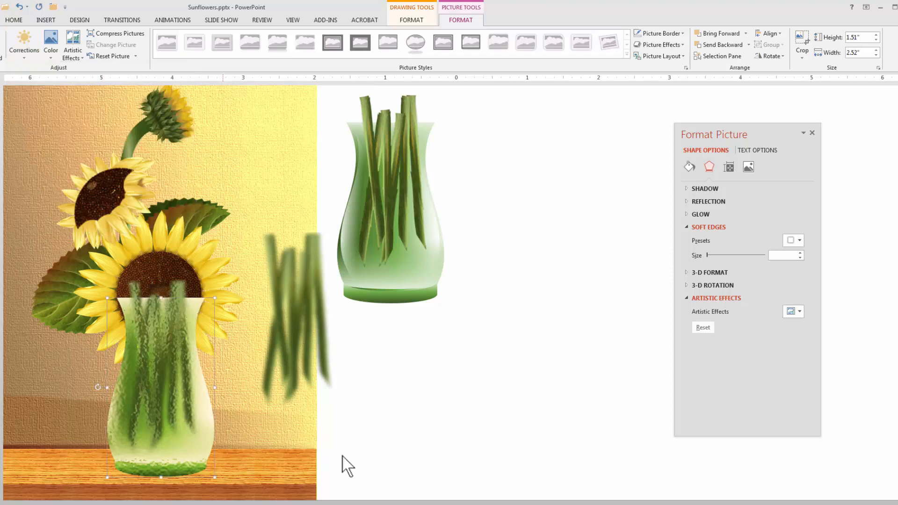
click(386, 445)
- Give the glass-effect stems in the vase the warmest Color Tone preset and correct them to Brightness -40%, Contrast 0%
click(174, 423)
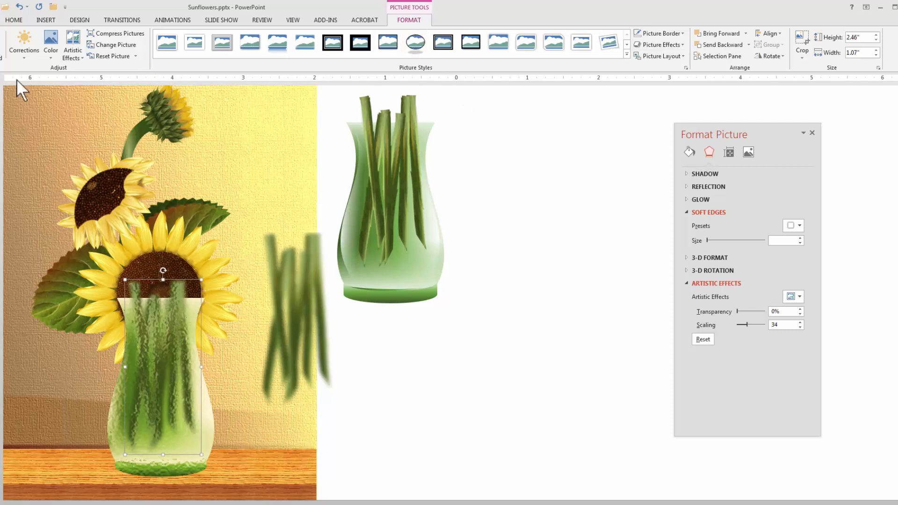
click(48, 50)
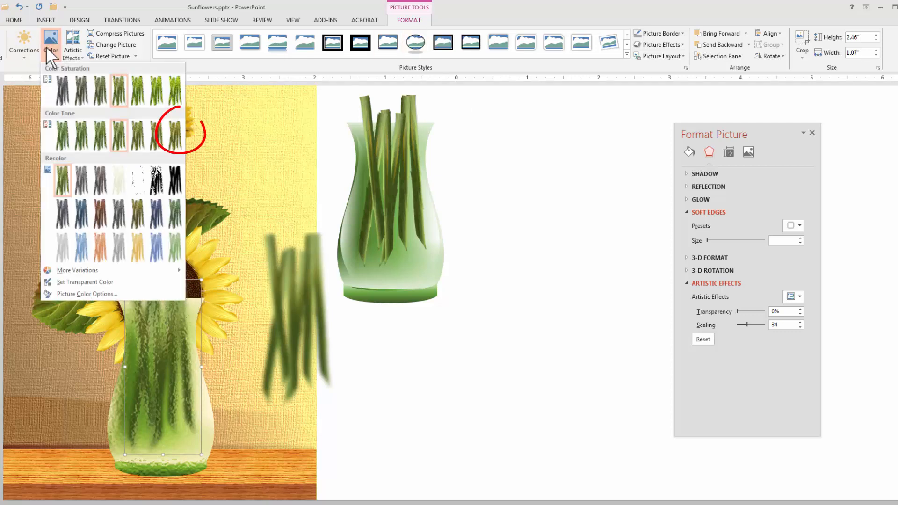
click(174, 137)
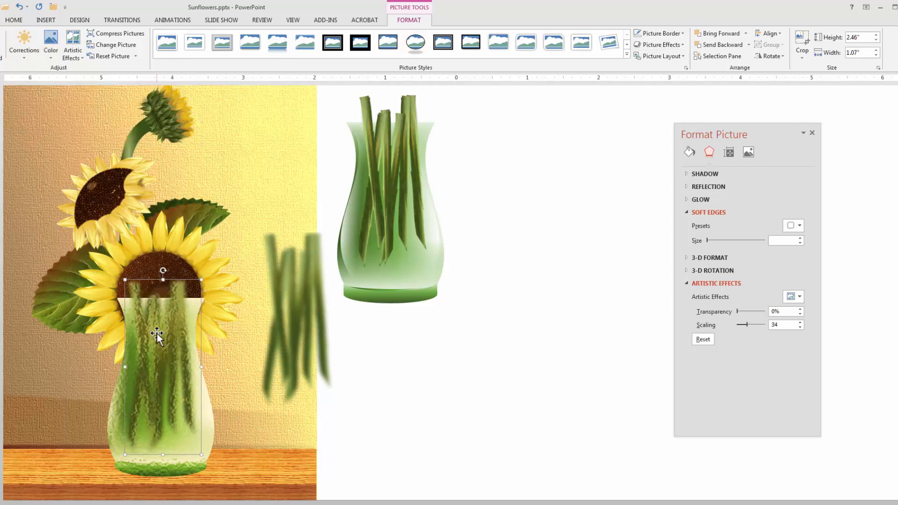
click(24, 47)
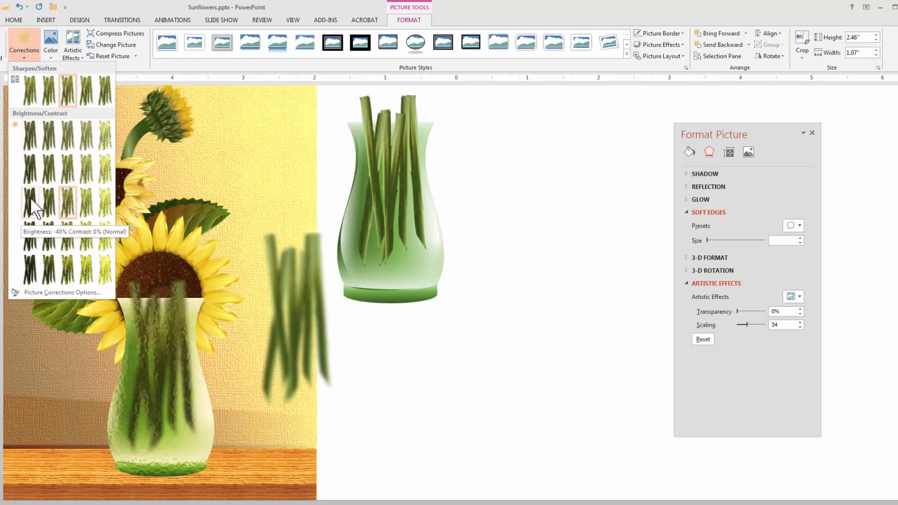
click(111, 370)
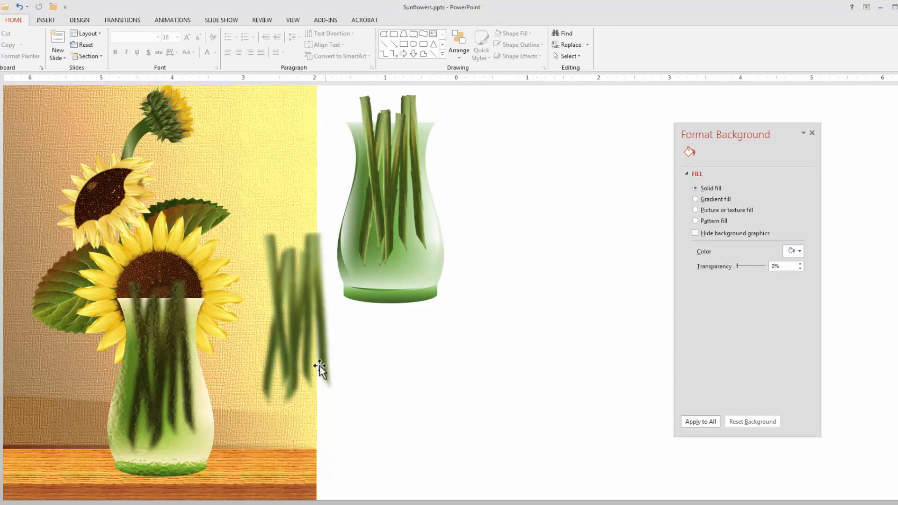
- Move the spare blurred stems off the scene onto the blank area, and group the darkened stems with the glass vase
drag(292, 345, 431, 367)
click(226, 459)
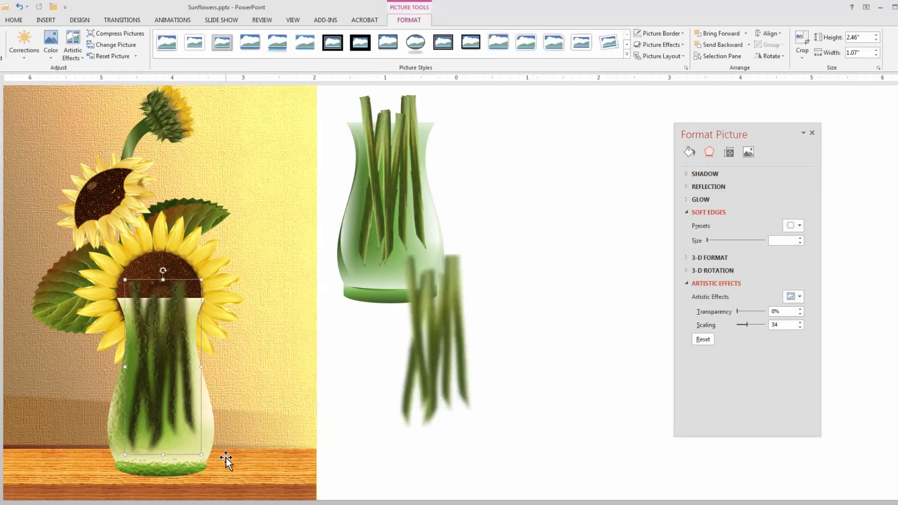
click(210, 431)
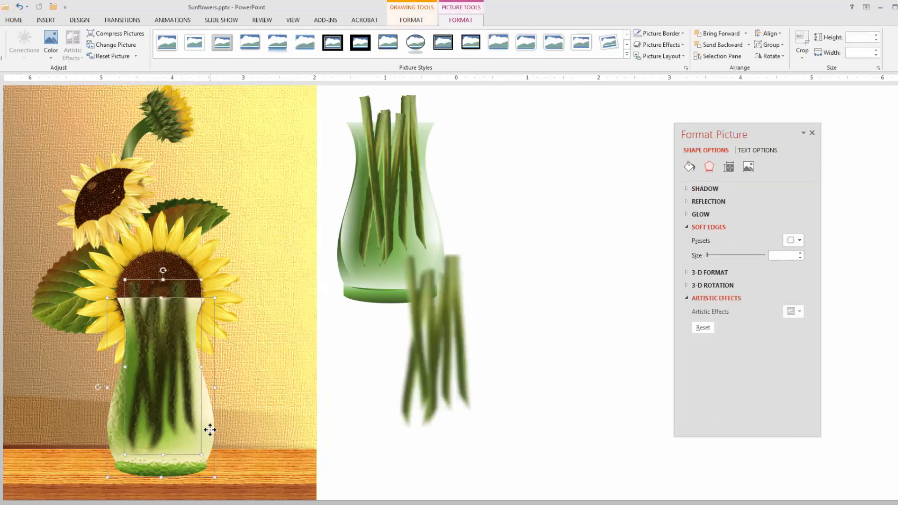
key(ctrl+g)
click(223, 439)
- Bring the large front-facing sunflower to the front so that it overlaps the vase and stems
click(160, 260)
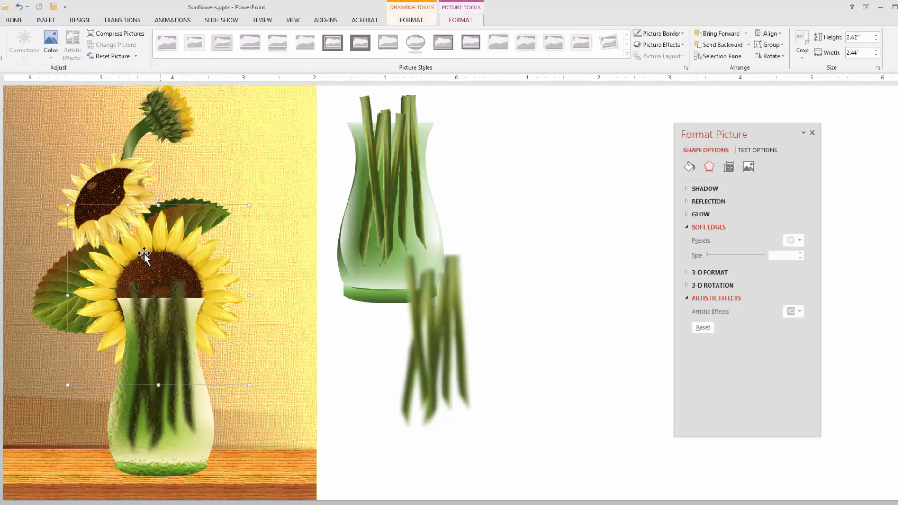
right_click(158, 261)
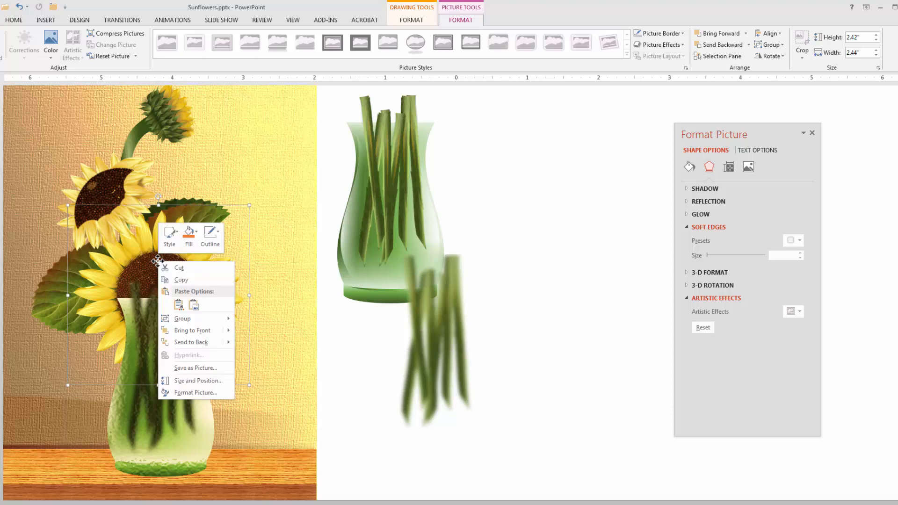
click(263, 332)
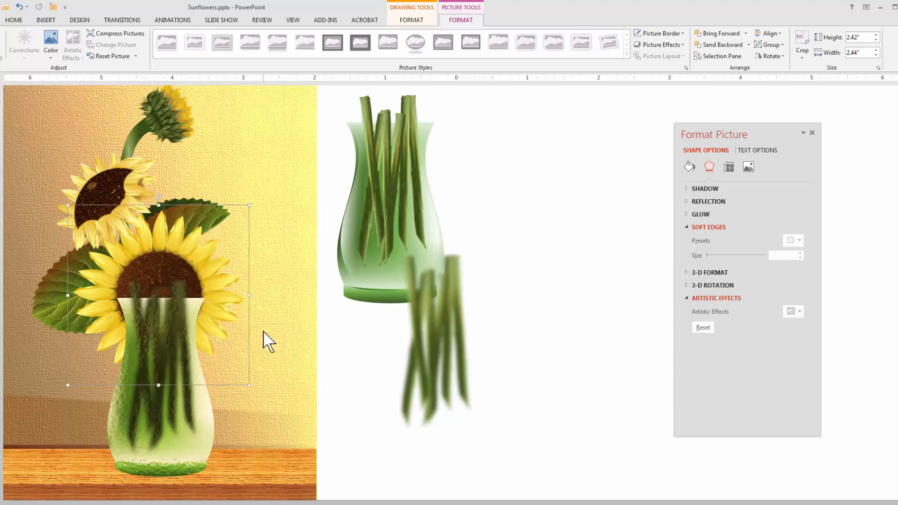
click(166, 240)
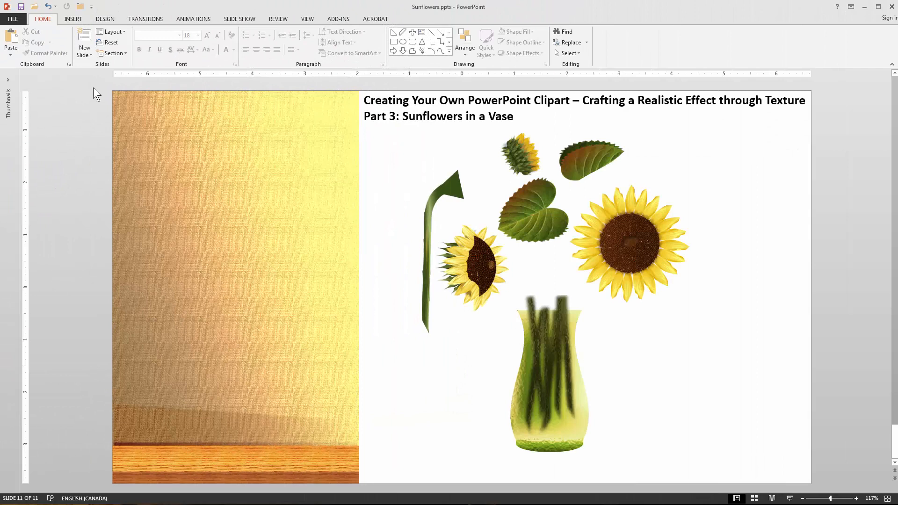
- Group the textured wall, its shadow and the wooden table pieces into one background object
mouse_move(93, 87)
mouse_down()
mouse_move(206, 218)
mouse_move(324, 460)
mouse_move(375, 504)
mouse_up()
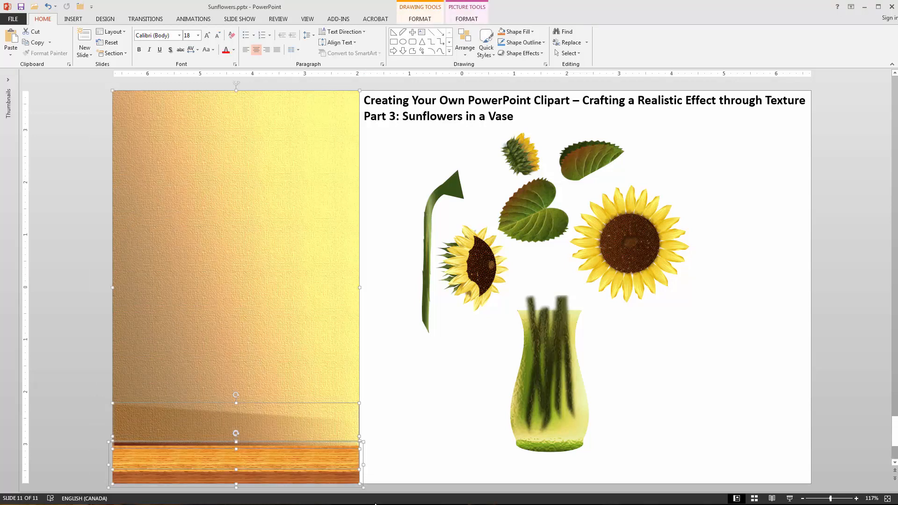
key(ctrl+g)
click(425, 411)
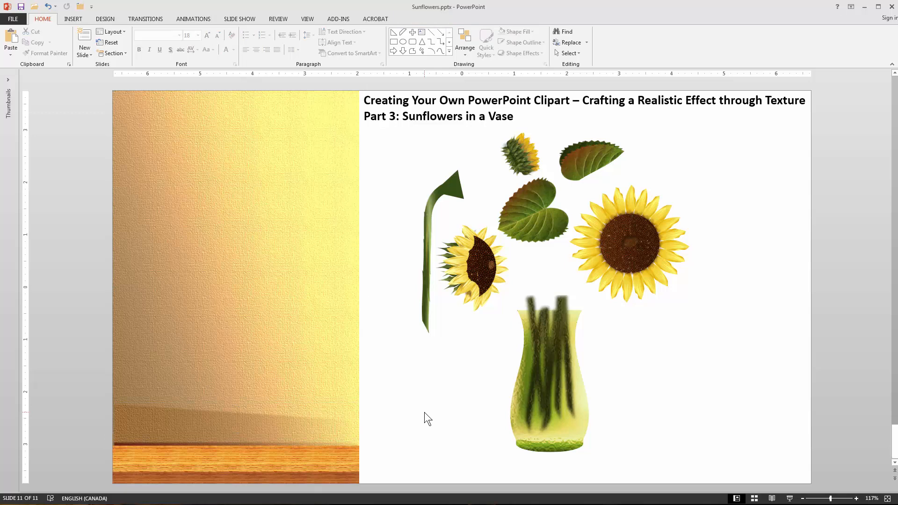
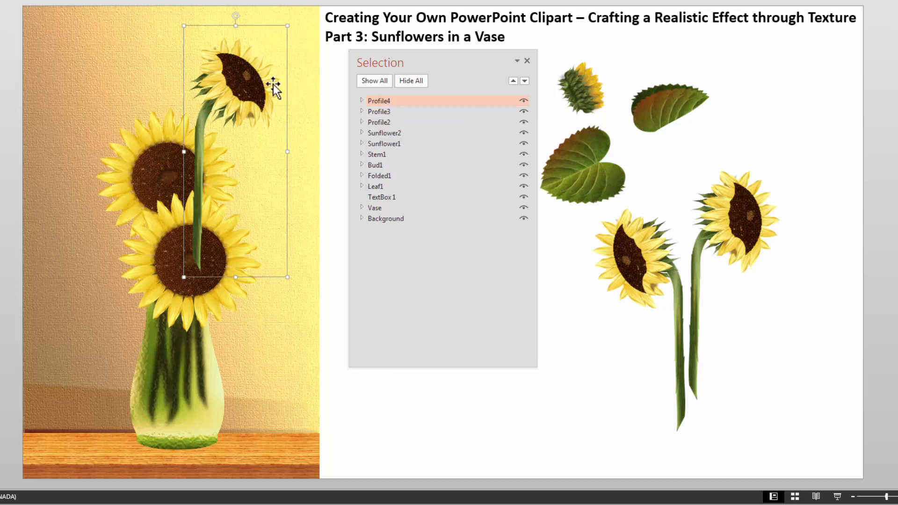
- Move the Profile4 sunflower with its stem down beside the vase, next to the two front-facing sunflowers
mouse_move(253, 91)
mouse_down()
mouse_move(255, 191)
mouse_move(267, 230)
mouse_move(241, 225)
mouse_move(287, 212)
mouse_up()
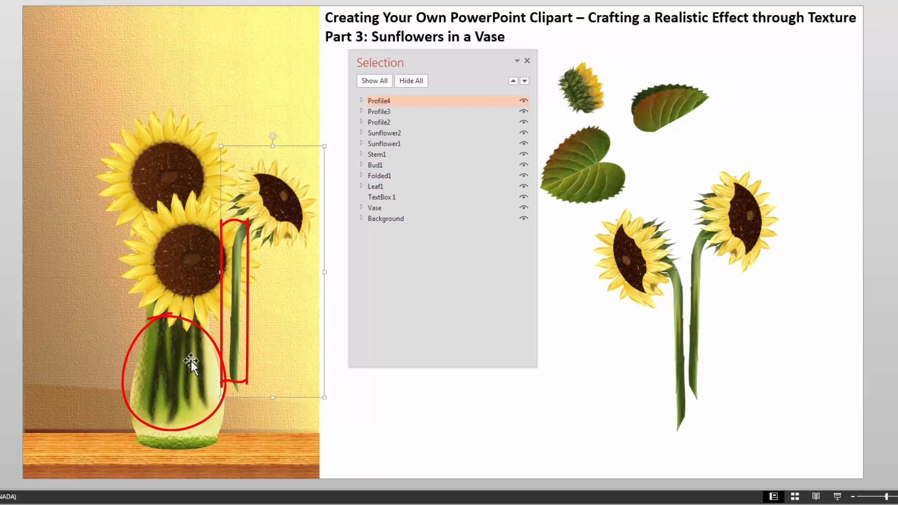
- Widen the glass vase slightly on both sides and shift the lower front-facing sunflower a little to the left over it
click(159, 417)
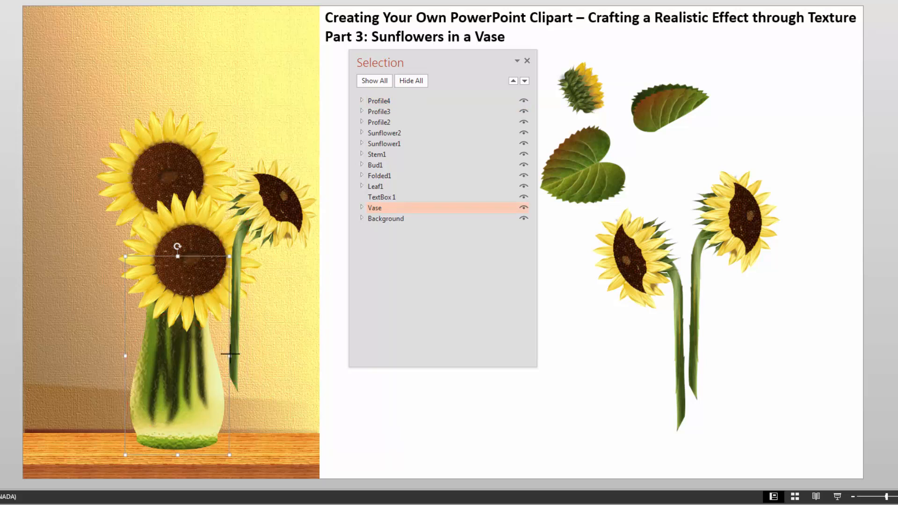
drag(229, 354, 243, 353)
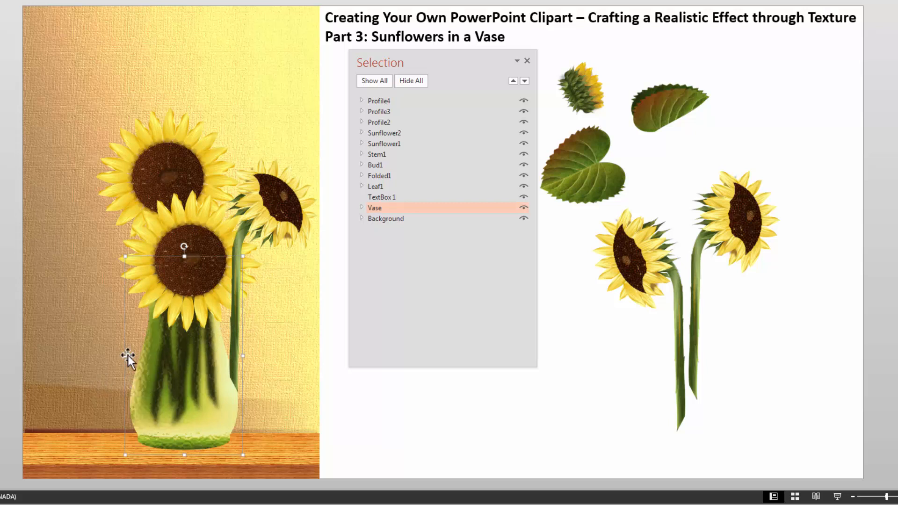
drag(126, 355, 121, 356)
drag(186, 246, 181, 243)
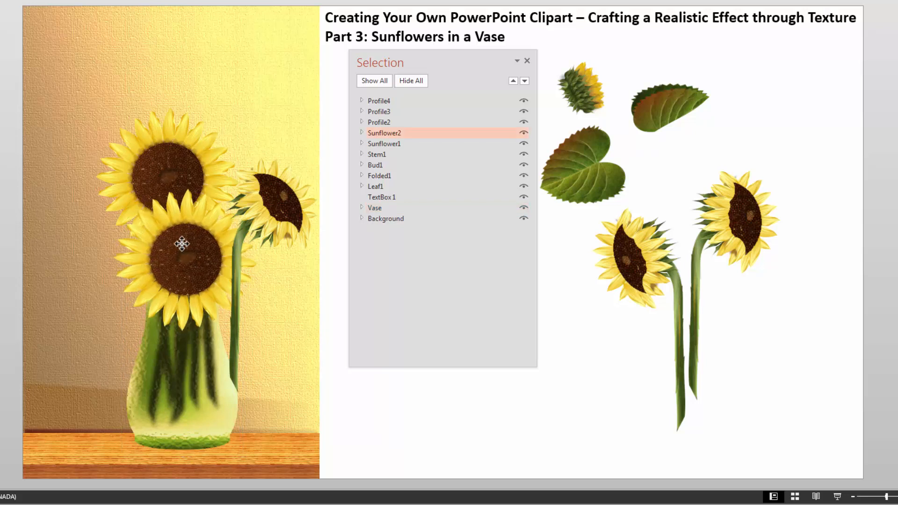
- Move the Profile4 sunflower up beside the top of the bouquet and reorder it to sit behind Sunflower1
drag(271, 200, 246, 103)
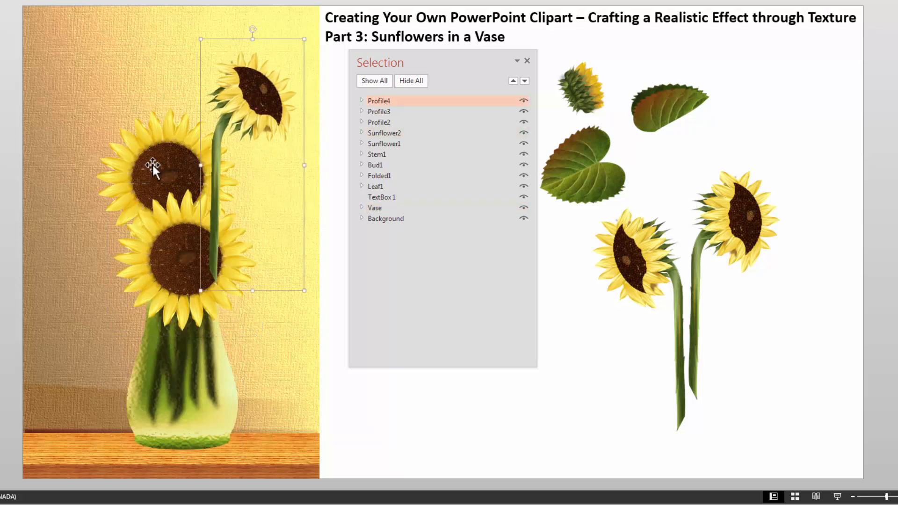
click(123, 156)
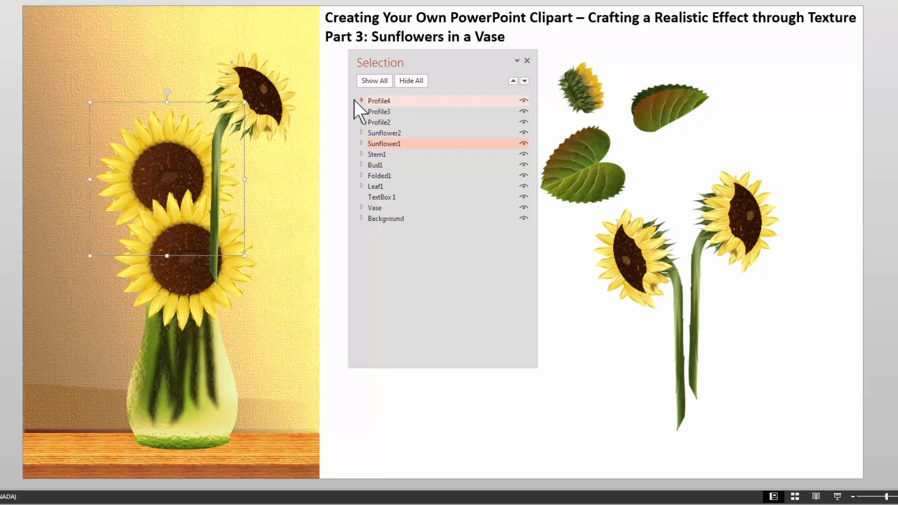
click(286, 115)
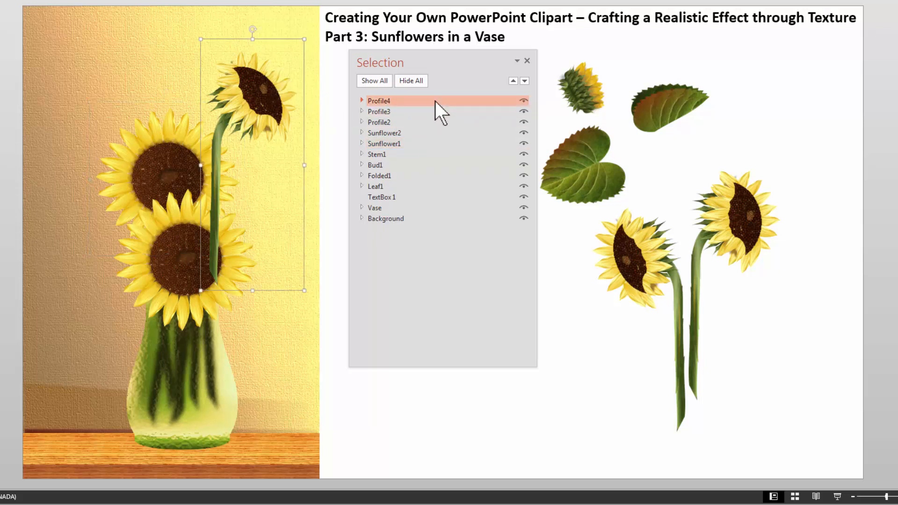
drag(435, 101, 420, 147)
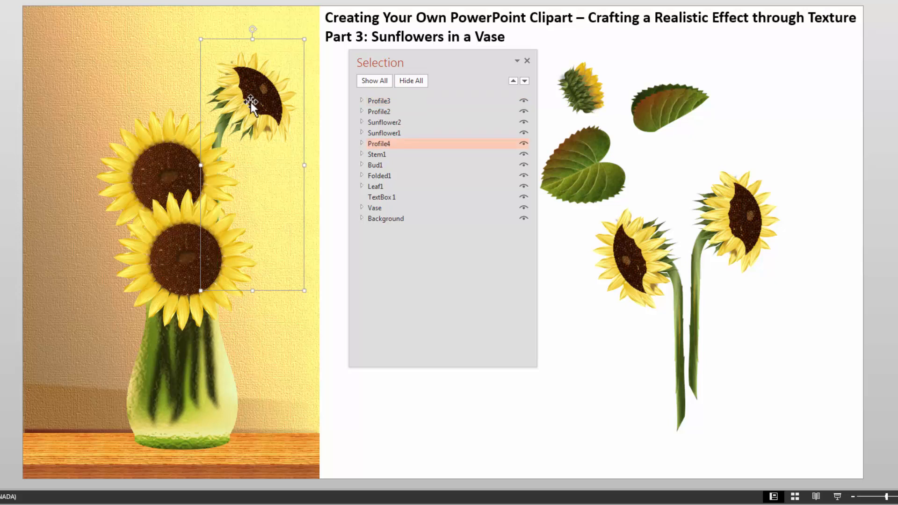
- Tilt Profile4 clockwise, lower it into the right side of the bouquet, and reorder it behind the vase
drag(251, 104, 251, 108)
drag(253, 33, 257, 36)
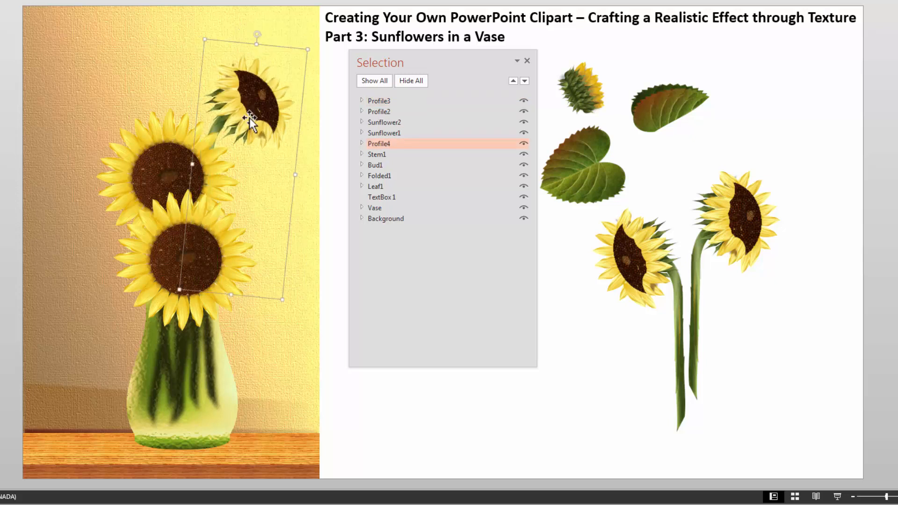
mouse_move(250, 117)
mouse_down()
mouse_move(252, 105)
mouse_move(261, 178)
mouse_move(253, 201)
mouse_move(265, 100)
mouse_move(239, 166)
mouse_move(257, 92)
mouse_move(275, 218)
mouse_move(266, 96)
mouse_move(248, 133)
mouse_move(187, 201)
mouse_move(259, 124)
mouse_move(254, 136)
mouse_move(273, 142)
mouse_move(266, 187)
mouse_move(267, 120)
mouse_move(285, 155)
mouse_move(273, 155)
mouse_move(280, 132)
mouse_move(272, 149)
mouse_move(270, 137)
mouse_up()
drag(396, 144, 395, 209)
drag(260, 173, 257, 125)
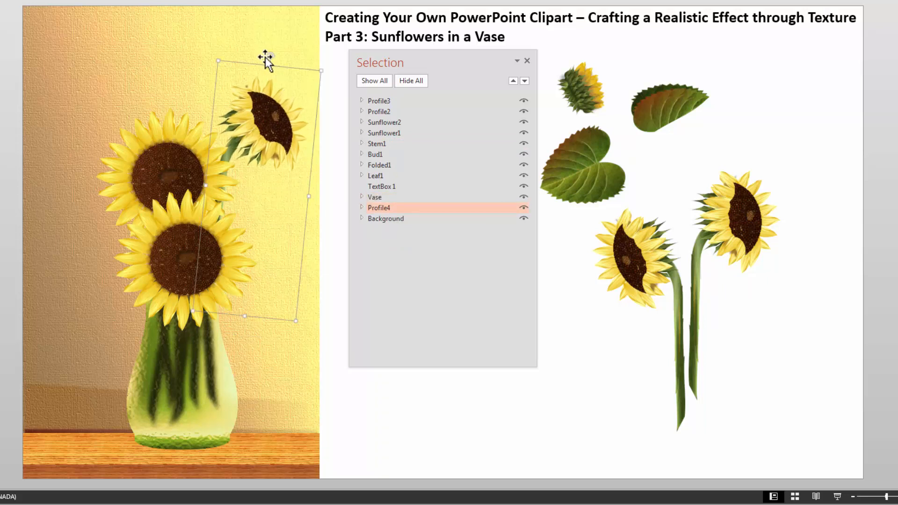
drag(272, 55, 277, 73)
drag(267, 118, 266, 132)
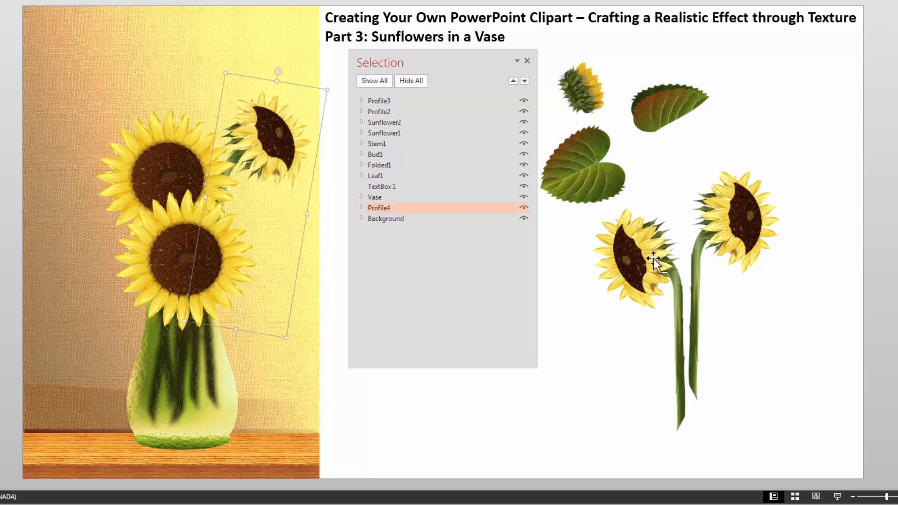
- Place Profile3 on the bouquet's left side, behind the vase and tilted counterclockwise, and nudge Sunflower1 slightly right
drag(632, 258, 85, 109)
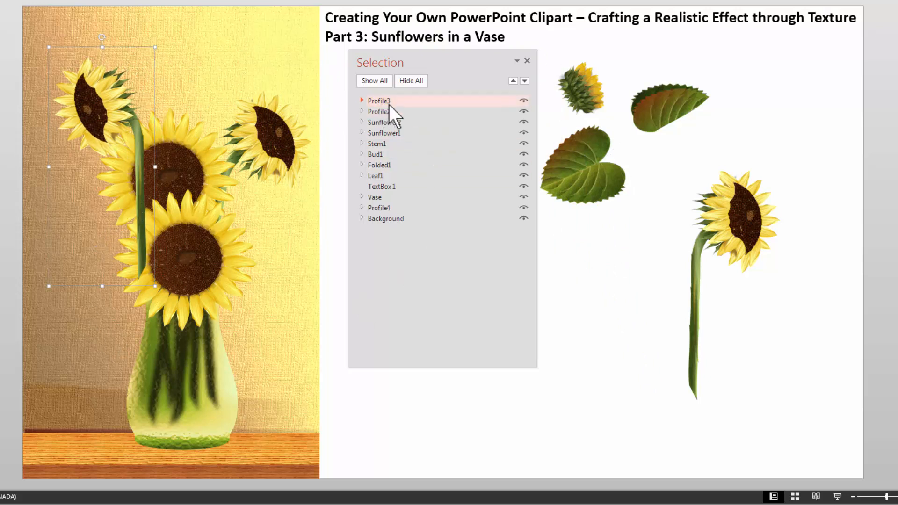
drag(414, 102, 391, 198)
drag(102, 35, 86, 190)
drag(55, 133, 50, 140)
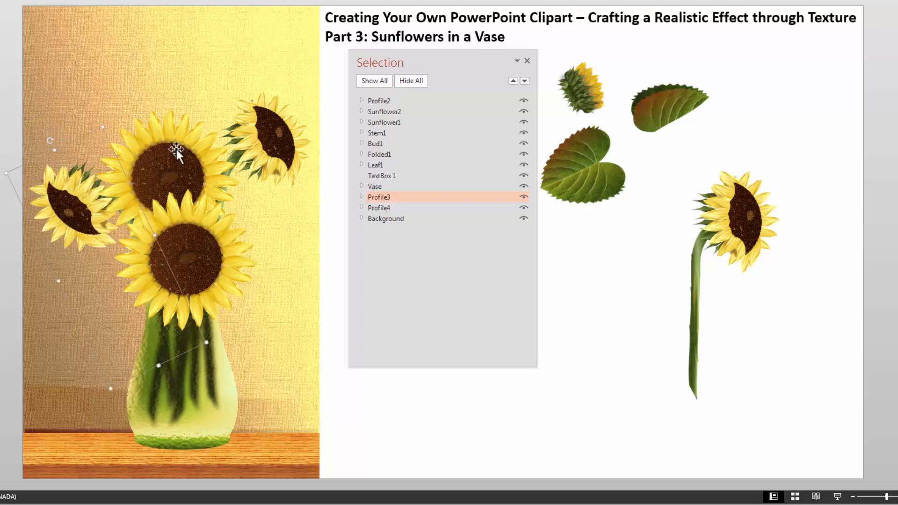
drag(182, 146, 188, 144)
drag(74, 204, 77, 204)
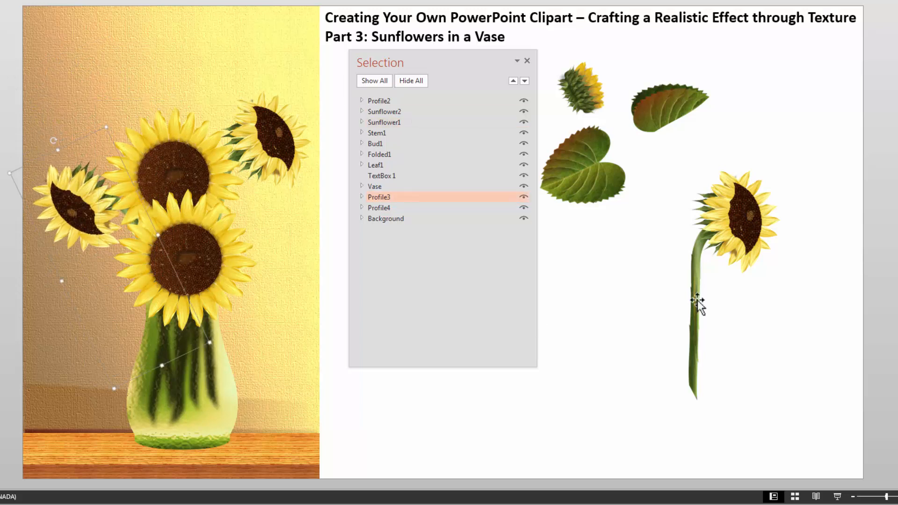
- Move the Profile2 sunflower above the two front-facing sunflowers and reorder it behind Sunflower1
drag(734, 212, 190, 64)
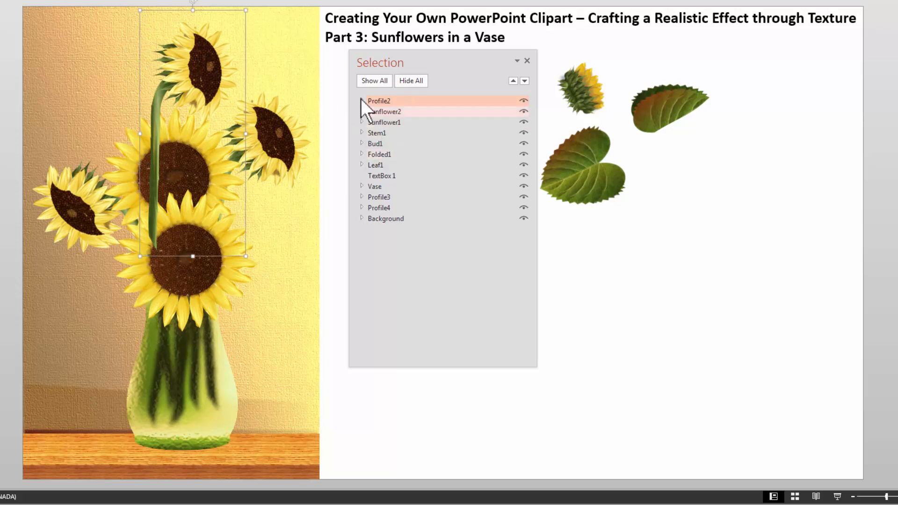
click(399, 100)
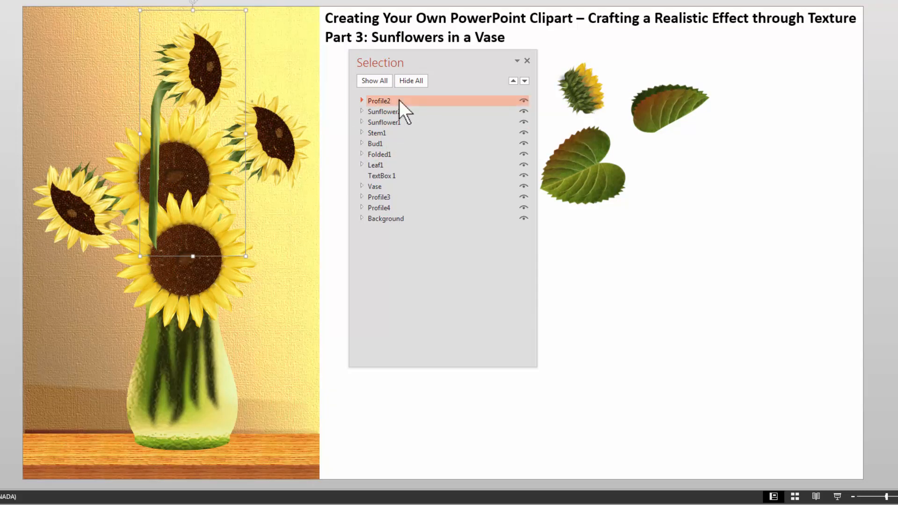
drag(399, 100, 390, 136)
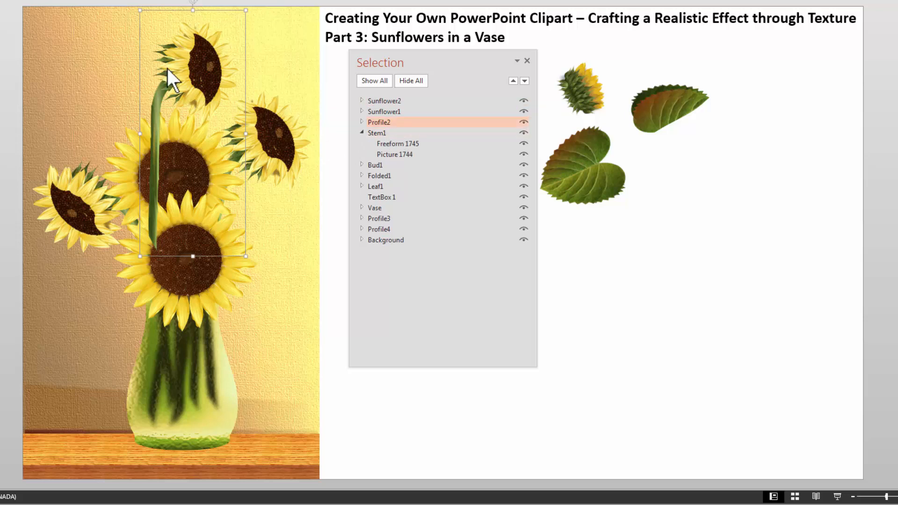
- Tilt Profile4 further clockwise and lower it slightly, and shift Profile2 right to balance the top of the bouquet
click(287, 161)
drag(278, 89, 295, 109)
drag(283, 153, 282, 152)
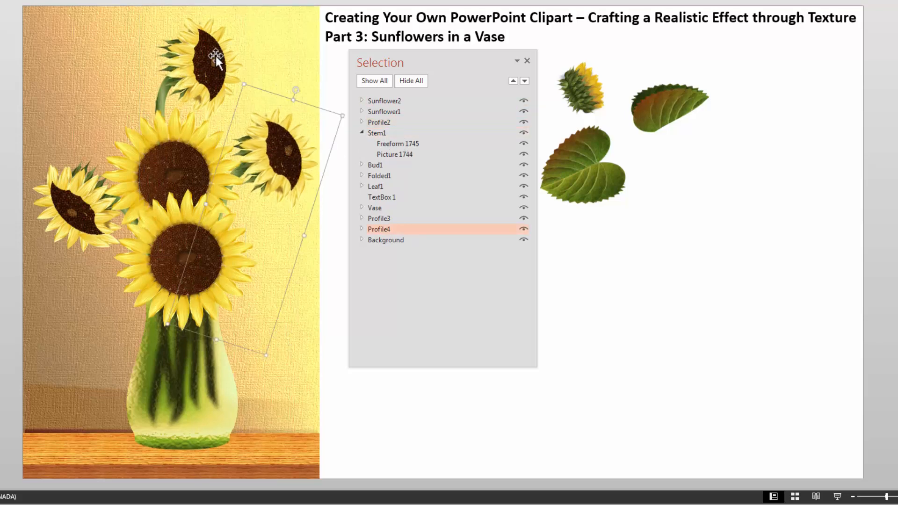
drag(212, 56, 233, 59)
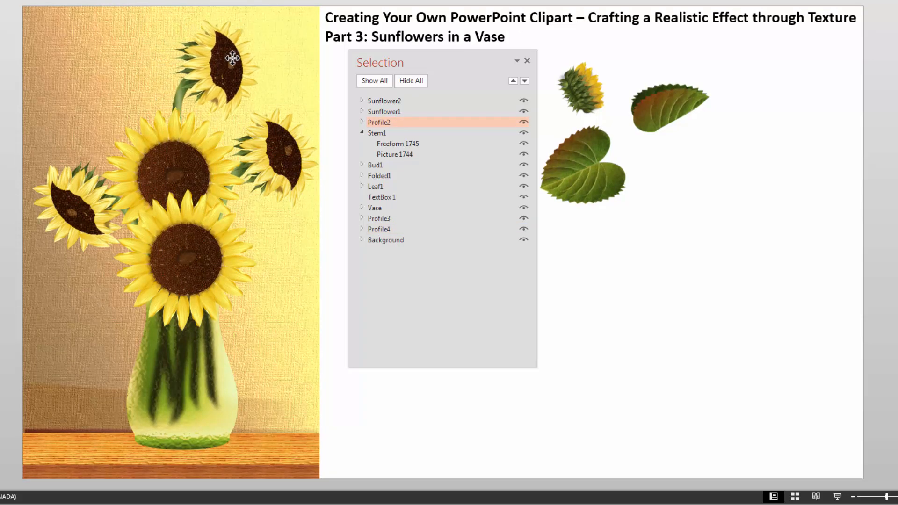
click(715, 378)
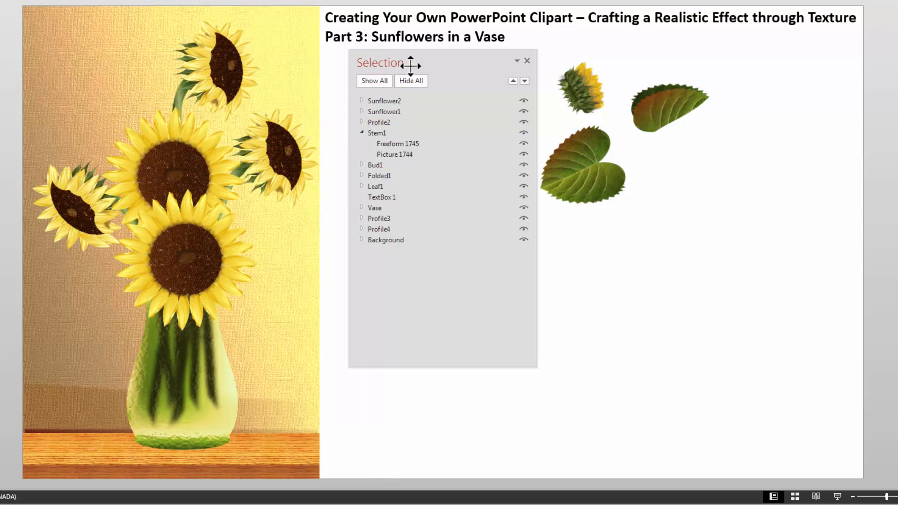
- Place a copy of the Bud1 flower bud on the blank area below the heart-shaped leaf and ungroup it
drag(411, 66, 755, 161)
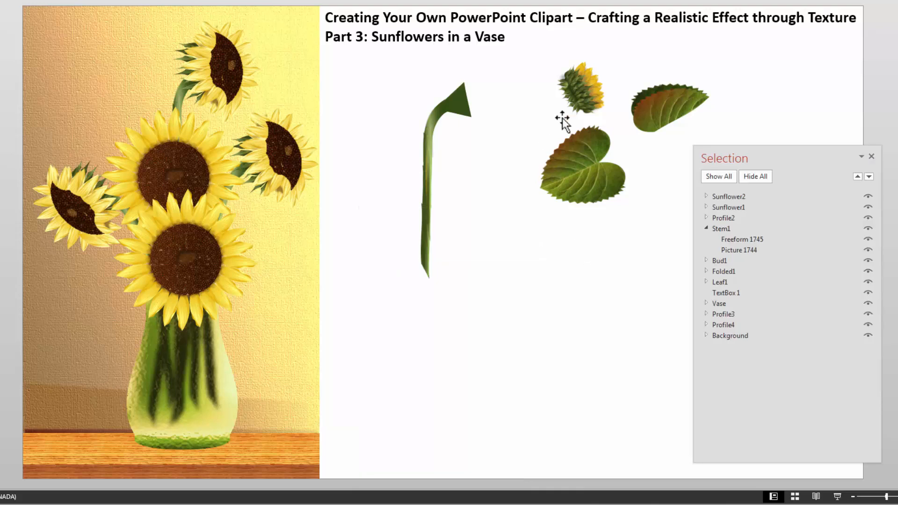
click(594, 84)
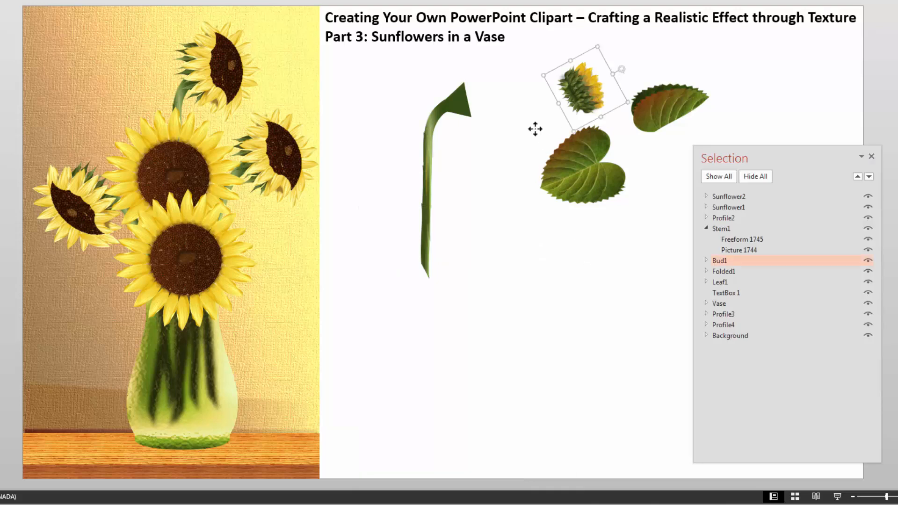
drag(599, 89, 542, 287)
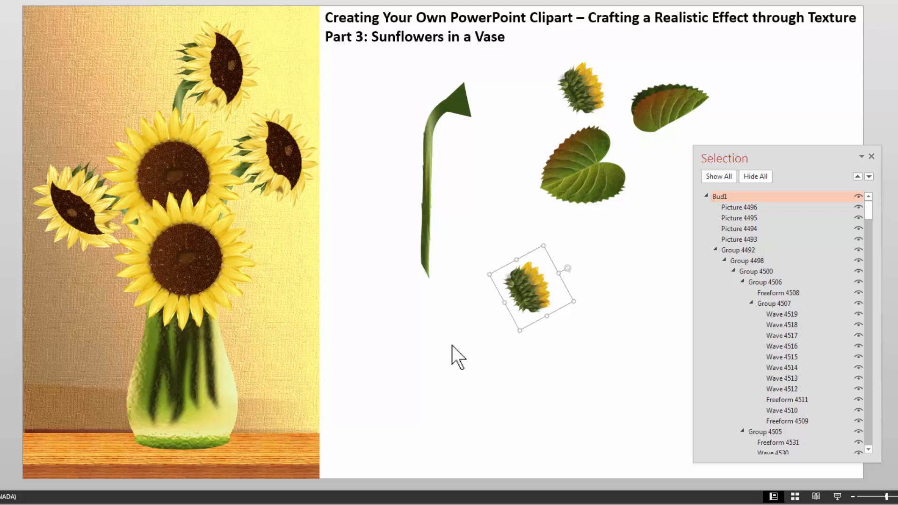
right_click(528, 286)
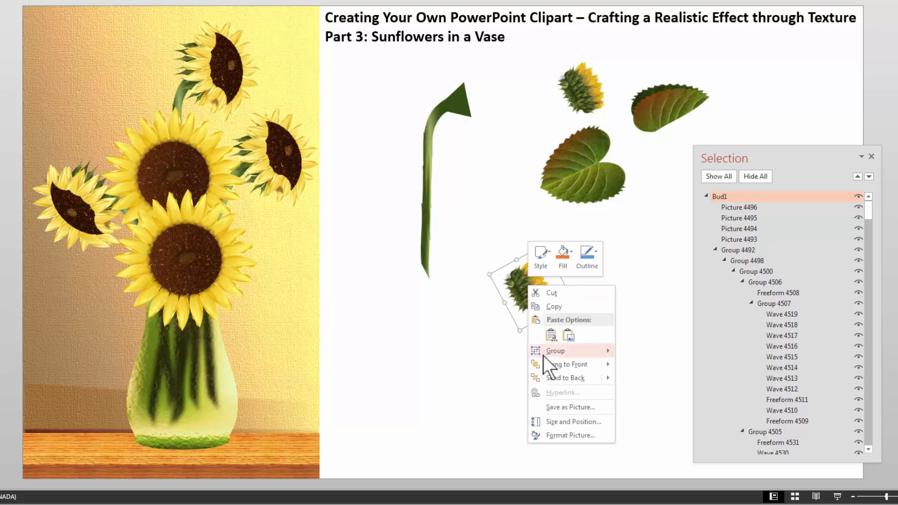
click(635, 377)
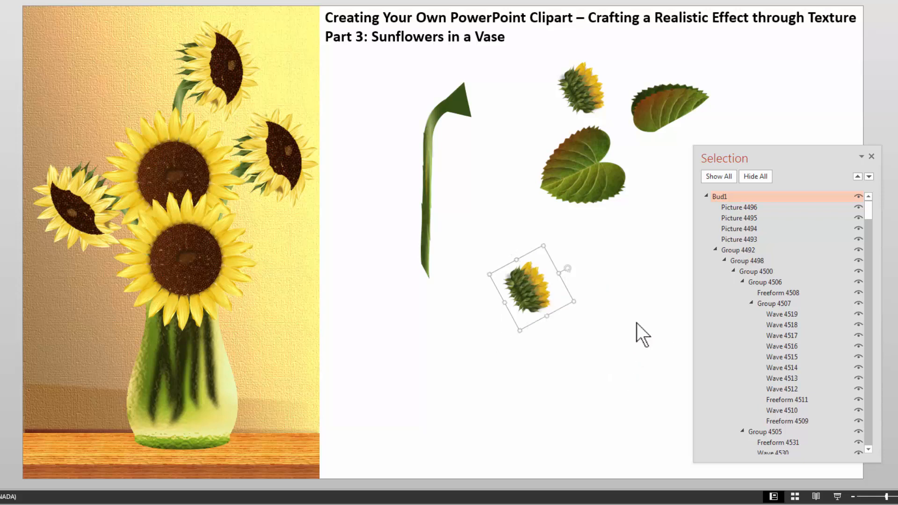
- Ungroup the Group 4492 petals inside the bud copy
click(541, 271)
right_click(542, 272)
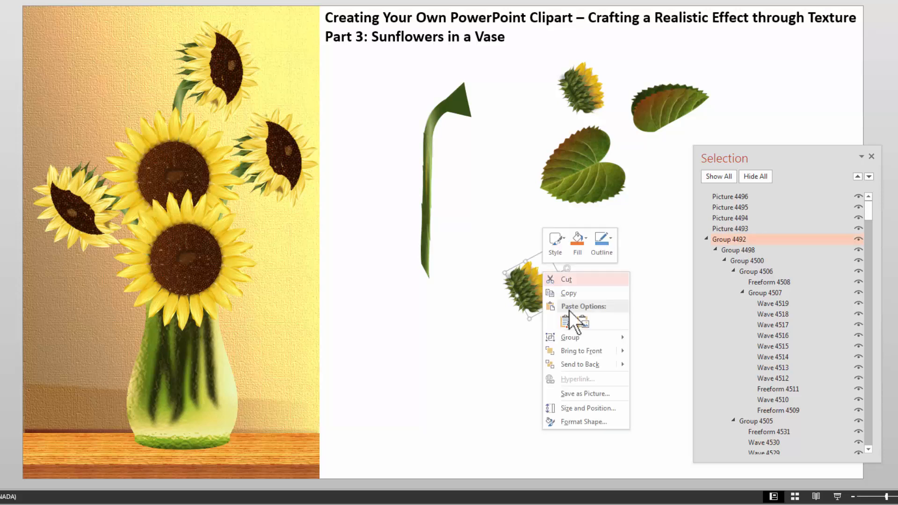
mouse_move(577, 338)
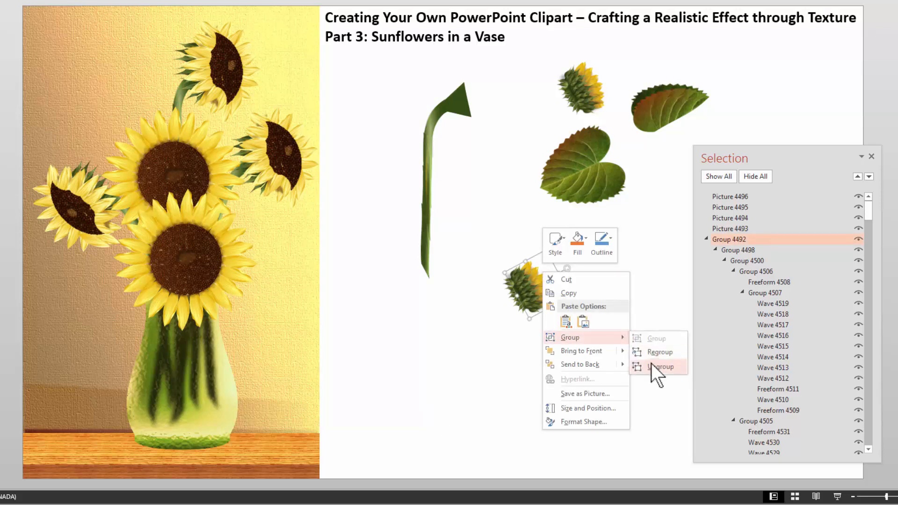
click(650, 364)
click(585, 343)
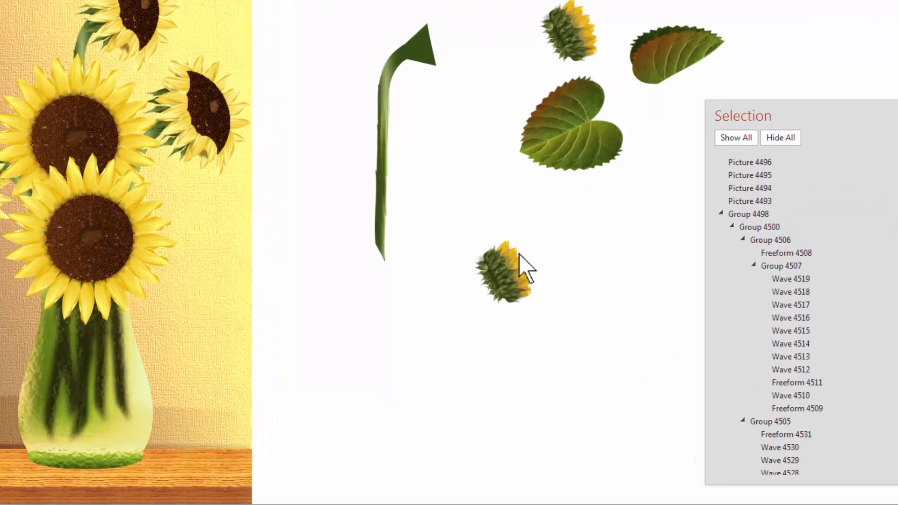
- Stretch the bud copy's yellow petal group upward and outward so the petals reach beyond the green sepals
click(528, 262)
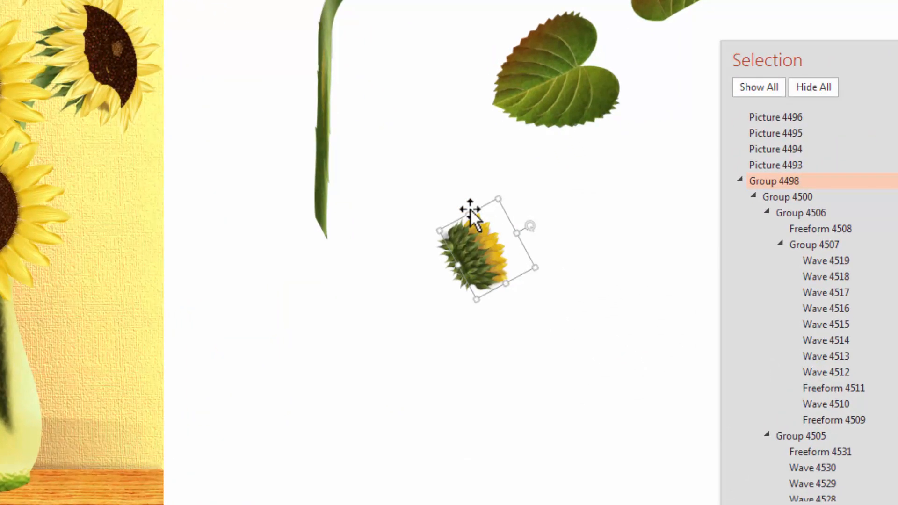
mouse_move(469, 214)
mouse_down()
mouse_move(477, 185)
mouse_move(476, 206)
mouse_up()
click(511, 334)
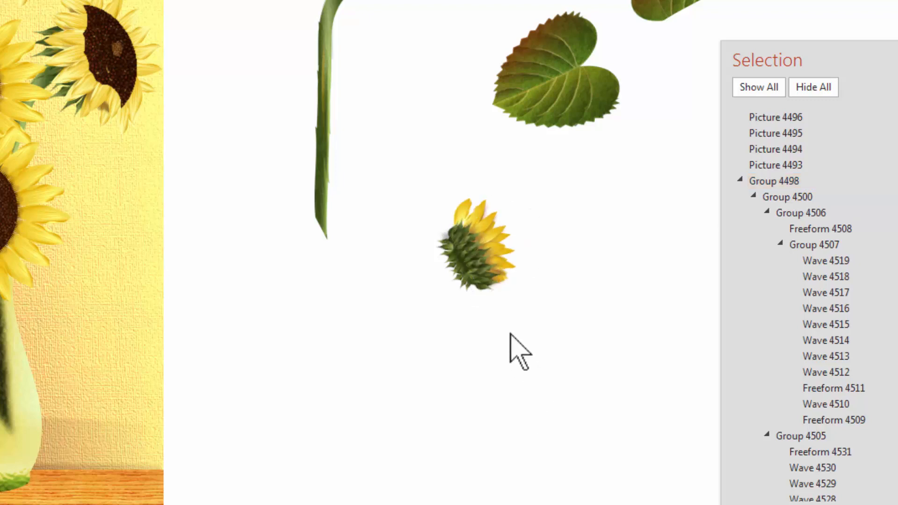
click(504, 287)
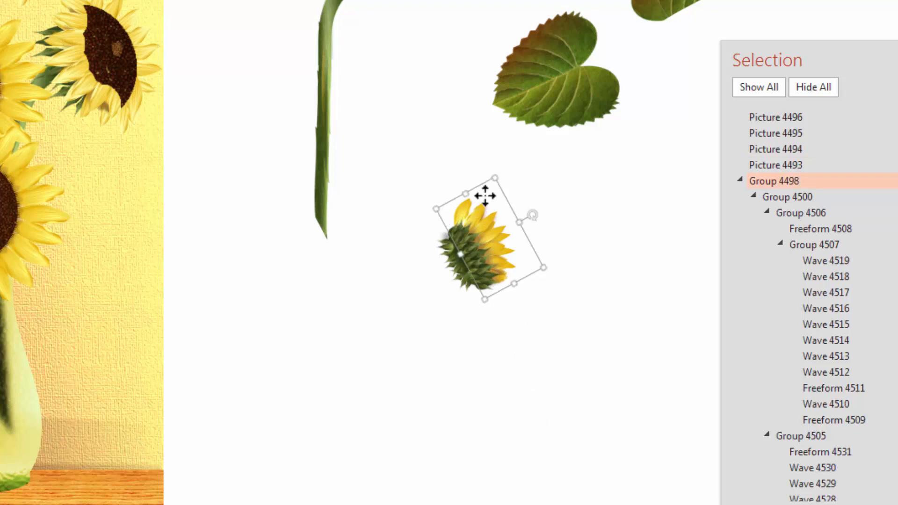
drag(482, 193, 485, 177)
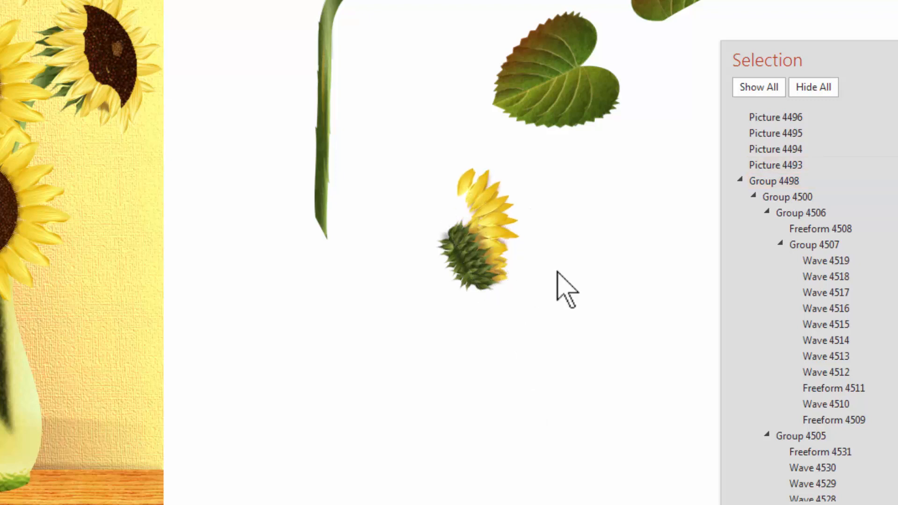
- Extend the inner petal group downward and lower the upper petals to form a fuller fan around the green sepals
click(510, 273)
click(509, 262)
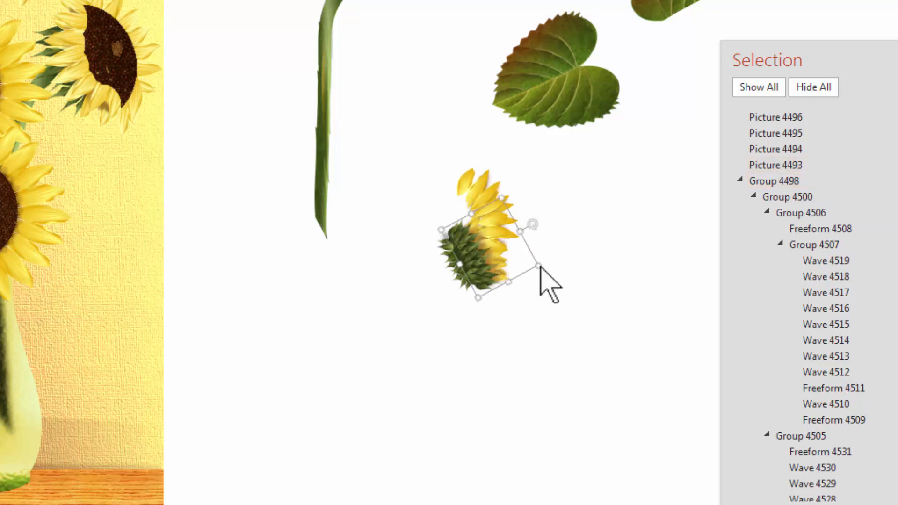
drag(510, 283, 520, 300)
drag(481, 195, 481, 216)
click(473, 401)
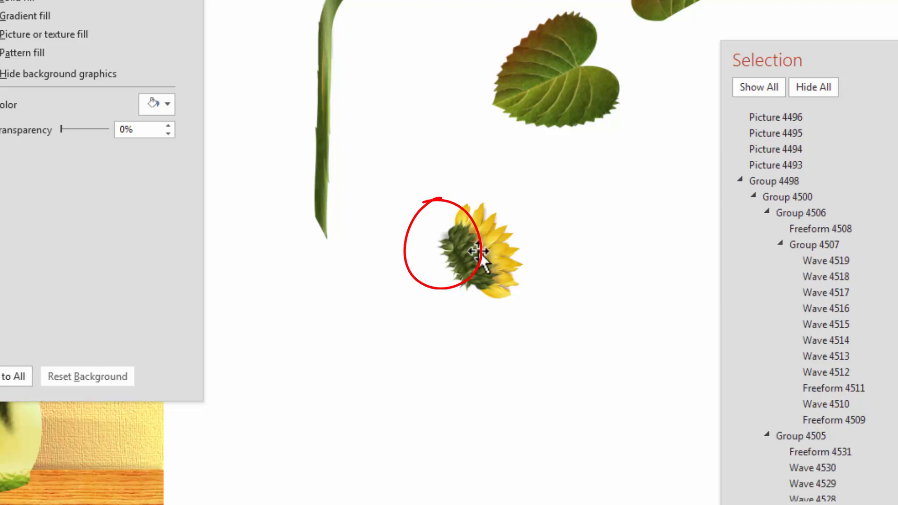
- Apply the Offset Right outer shadow preset to the outermost sepal picture of the bud copy
click(443, 253)
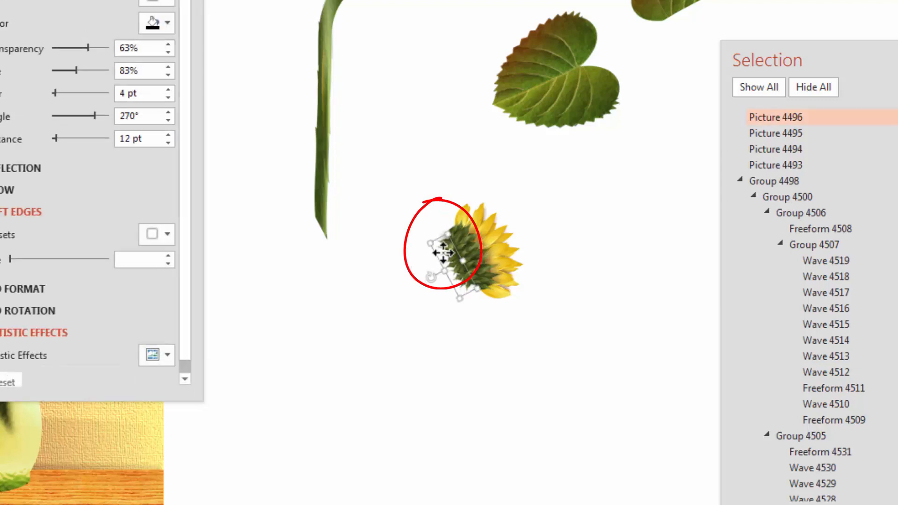
click(167, 3)
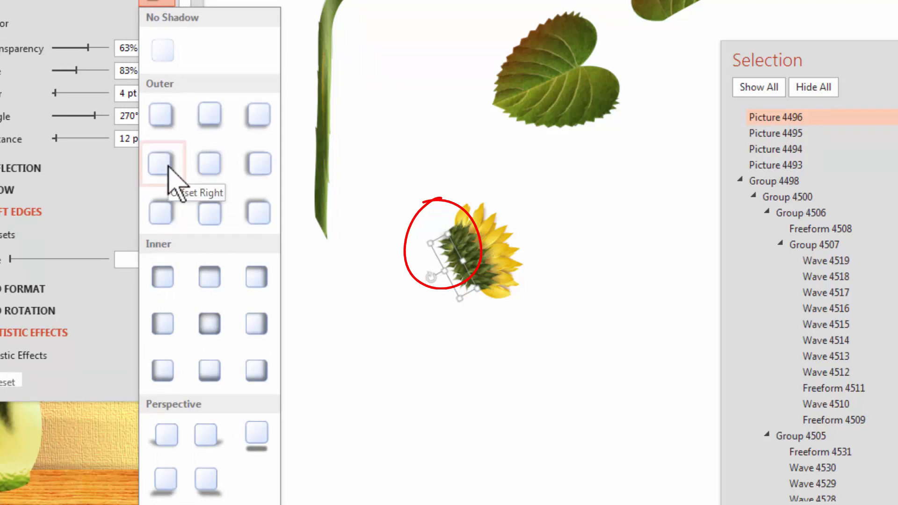
click(164, 169)
click(652, 489)
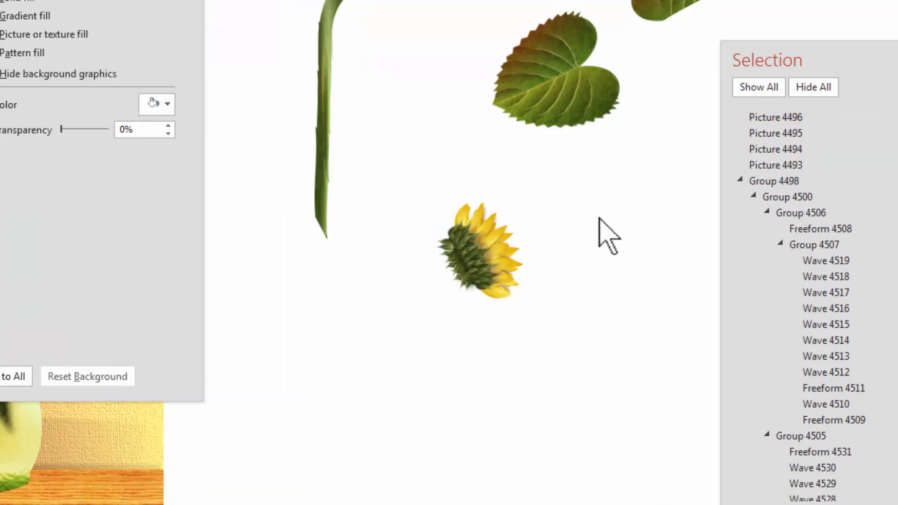
- Group all parts of the fuller flower head and move it aside, below the heart-shaped leaf
drag(585, 403, 373, 147)
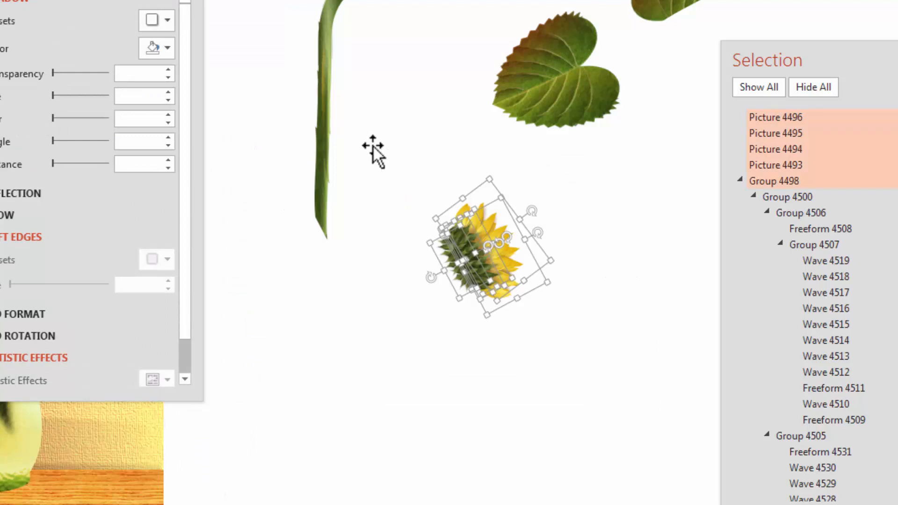
key(ctrl+g)
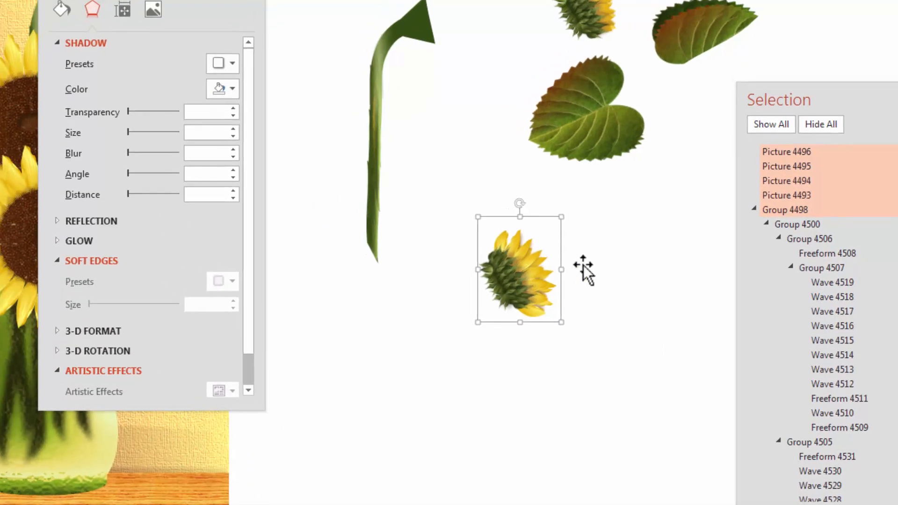
drag(583, 265, 619, 255)
- Place a copy of the curved stem in the blank area and move the fuller flower head to its tip
click(419, 35)
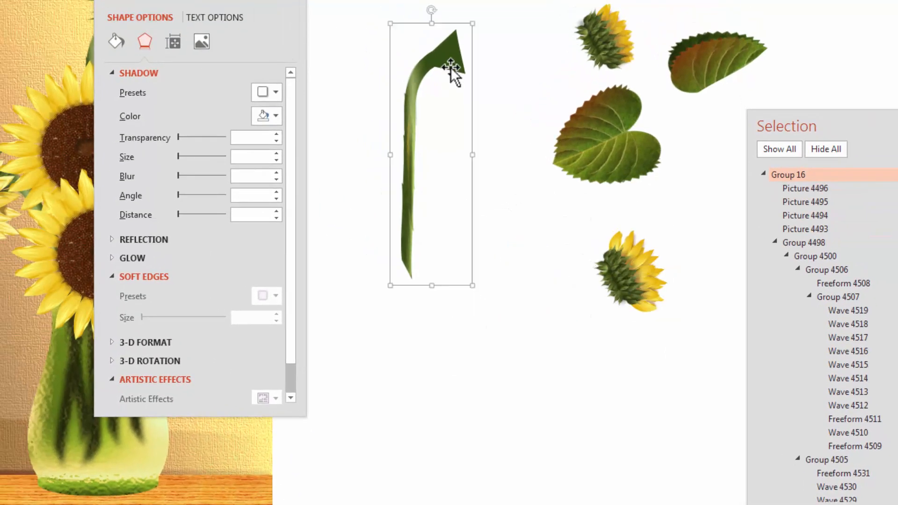
ctrl+drag(420, 34, 557, 287)
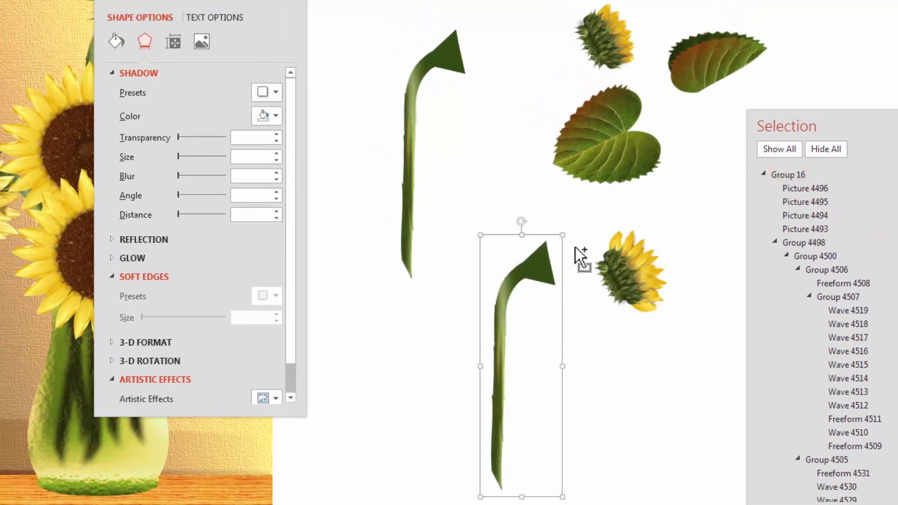
drag(627, 274, 567, 251)
- Bring the flower head in front of the stem copy and adjust its position and tilt to cover the stem's flared tip
right_click(582, 259)
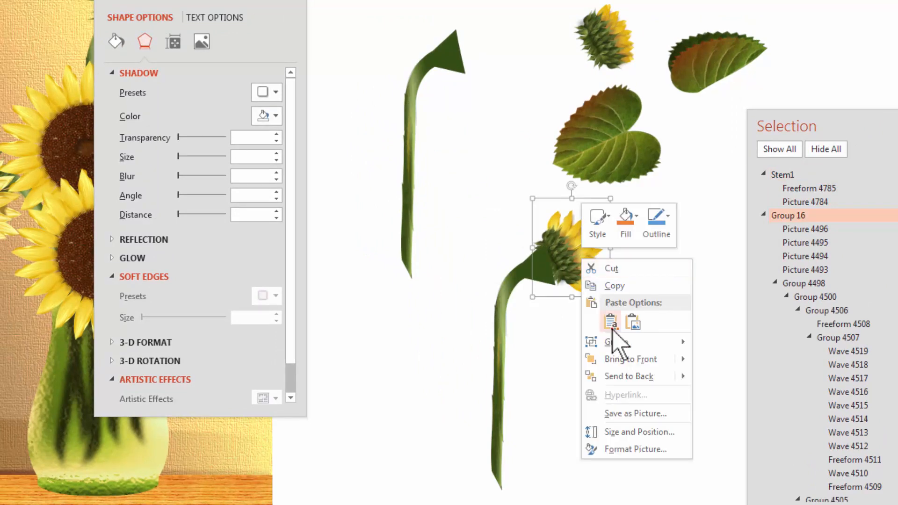
mouse_move(634, 360)
click(707, 361)
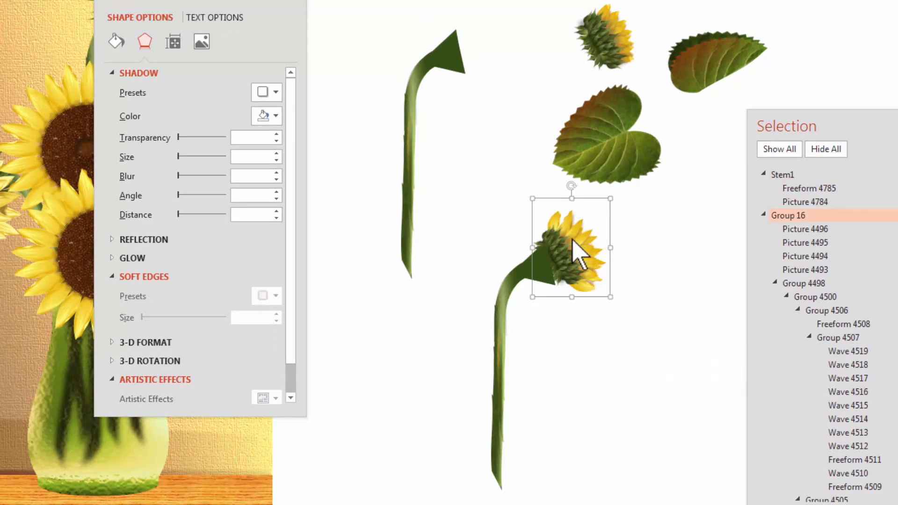
drag(556, 250, 540, 260)
drag(570, 199, 571, 200)
drag(569, 272, 569, 270)
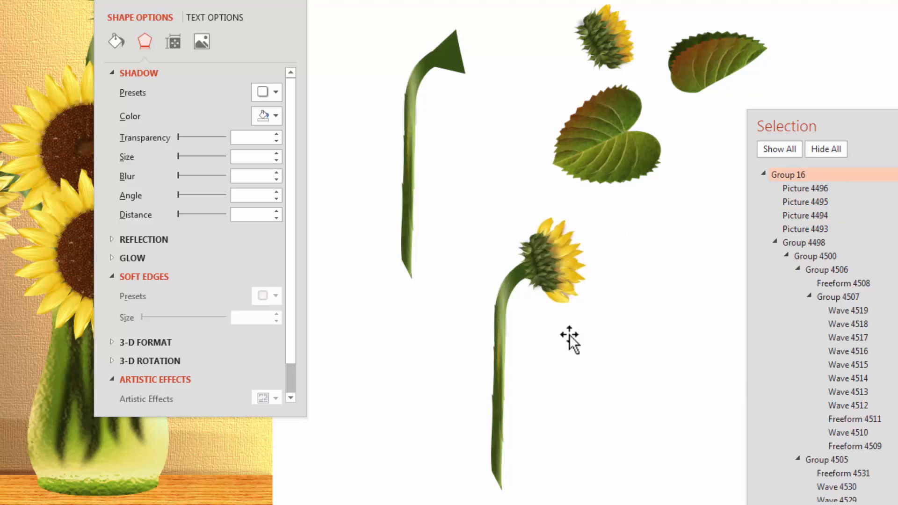
- Group the flower head with its stem as Bud2 and move it aside to free the blank area
shift+click(499, 346)
key(ctrl+g)
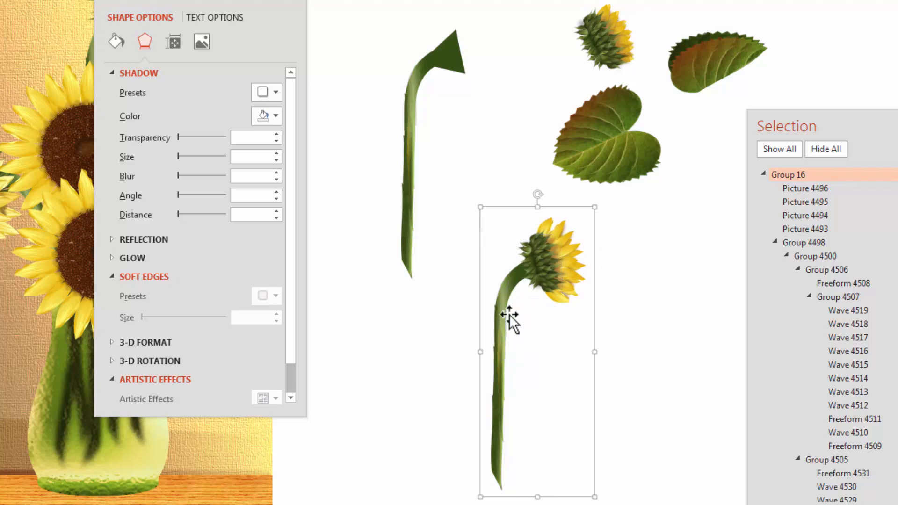
click(764, 174)
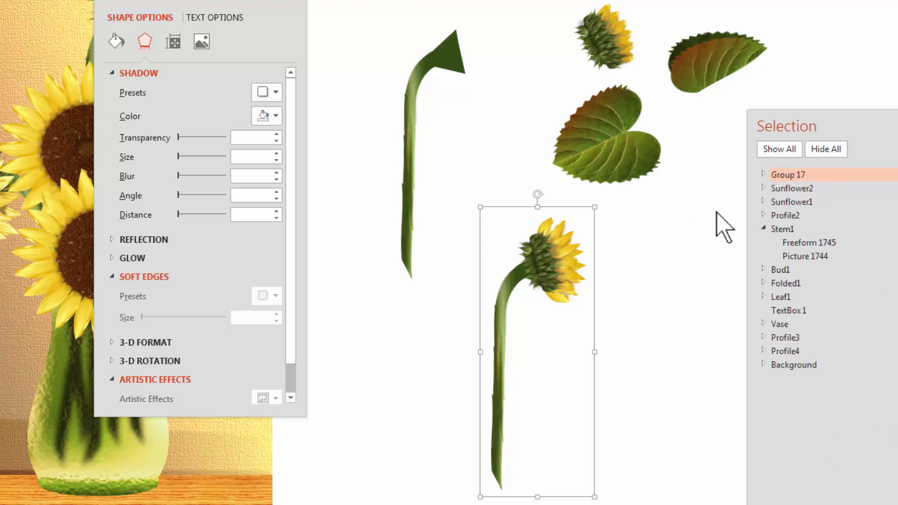
click(821, 176)
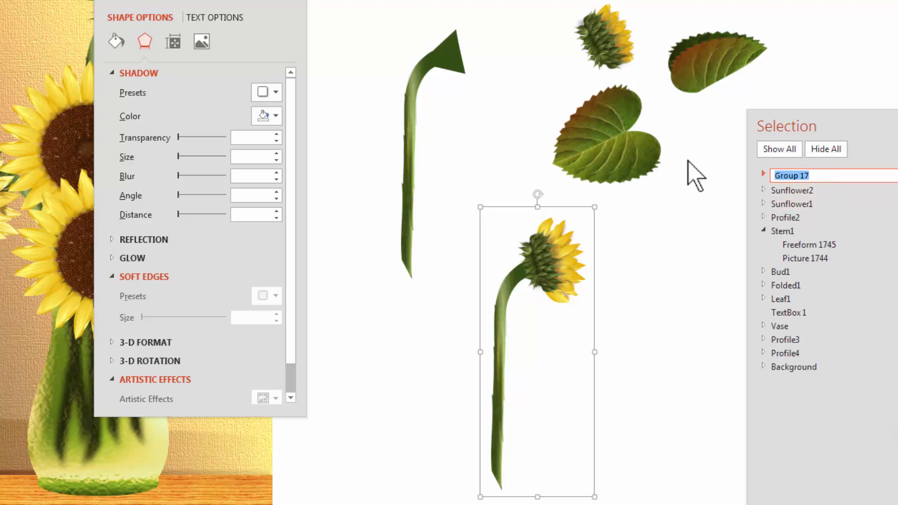
text(2)
key(Return)
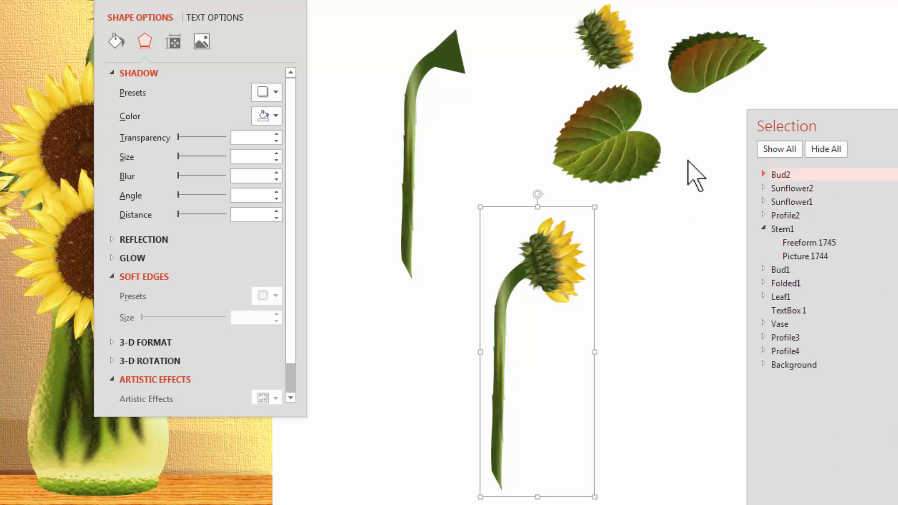
drag(553, 273, 677, 256)
- Place another copy of Bud1 in the space between the original stem and Bud2 and ungroup it
click(615, 23)
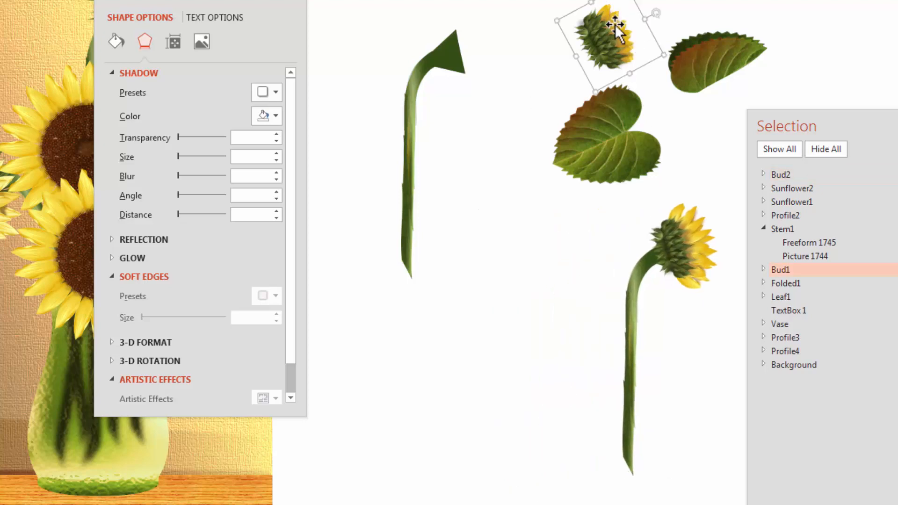
drag(616, 26, 504, 285)
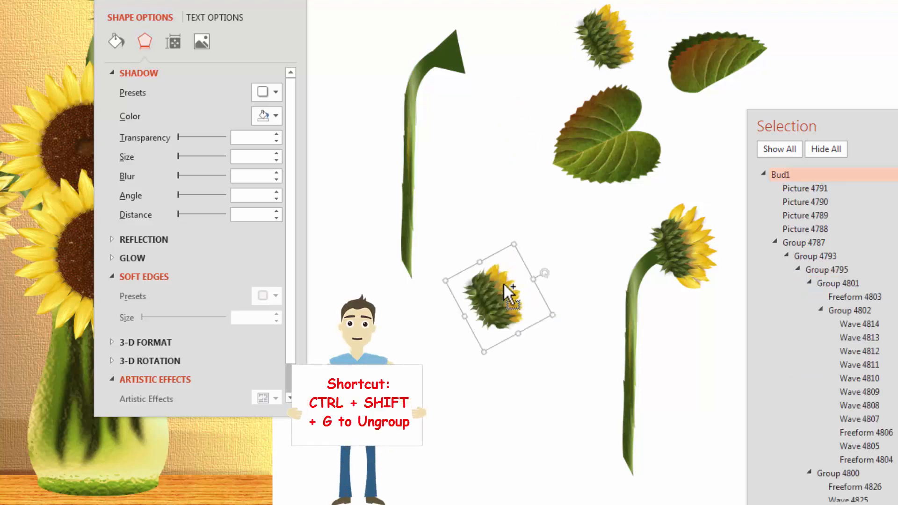
right_click(506, 297)
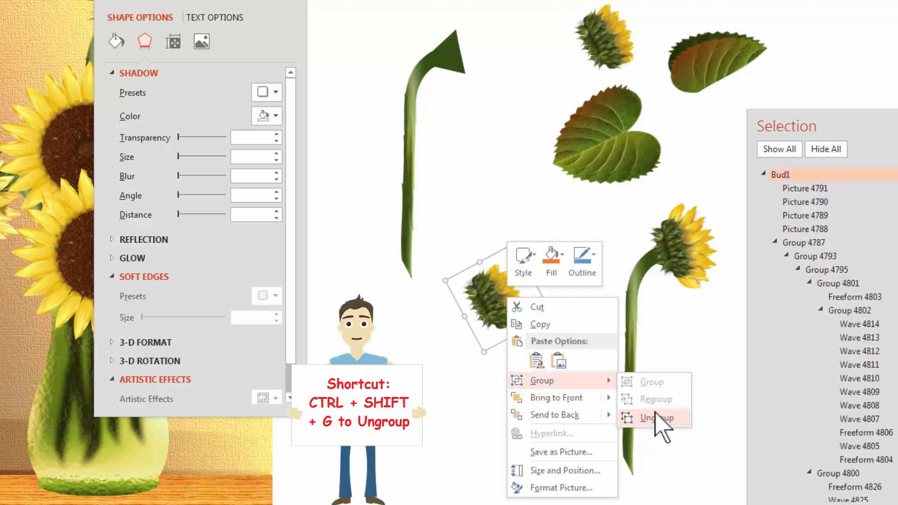
click(639, 416)
click(561, 314)
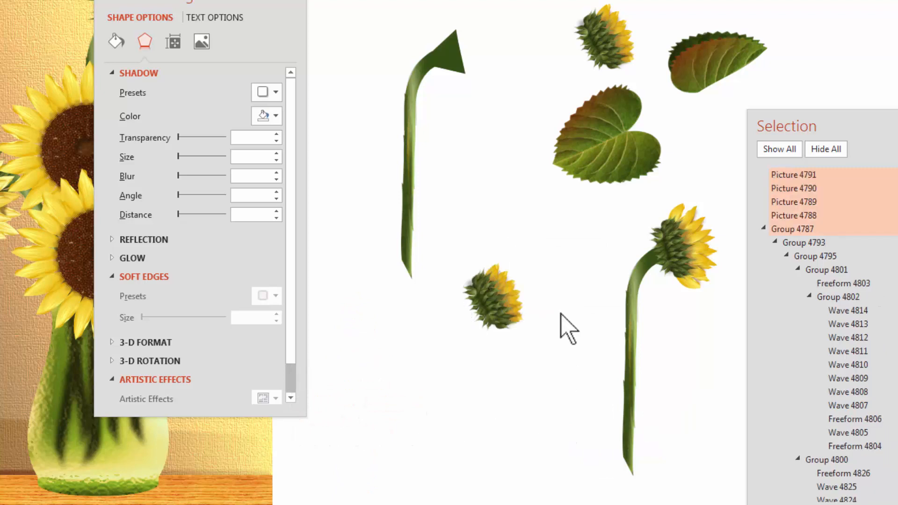
- Ungroup the new bud copy's petals and stretch the inner petal group outward beyond the sepals
click(515, 285)
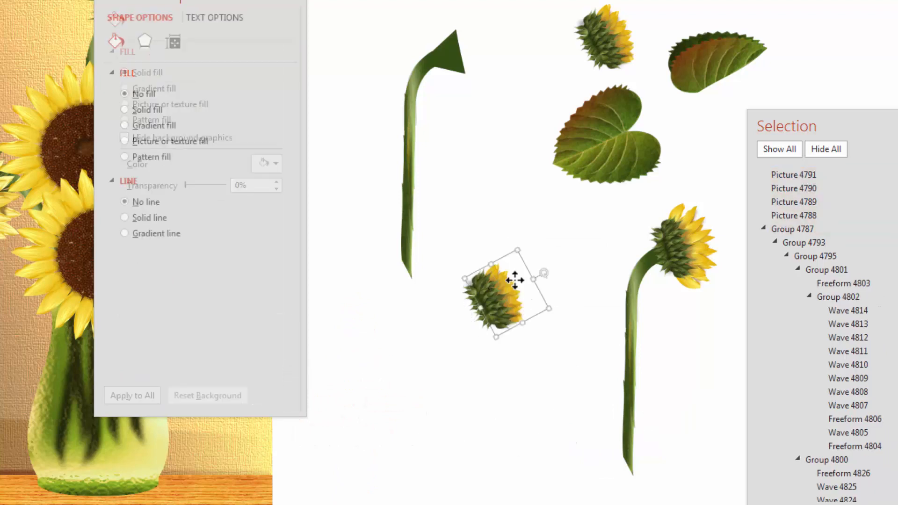
right_click(515, 280)
mouse_move(557, 363)
click(664, 400)
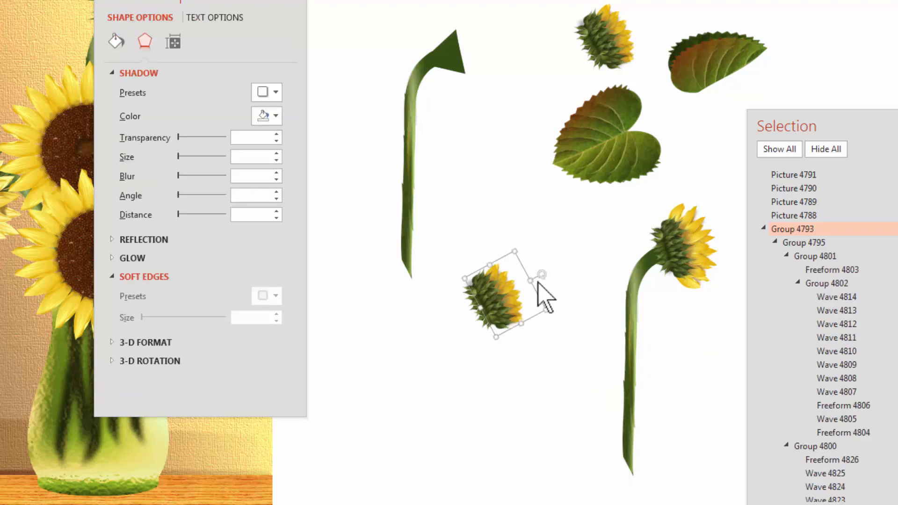
drag(531, 278, 551, 270)
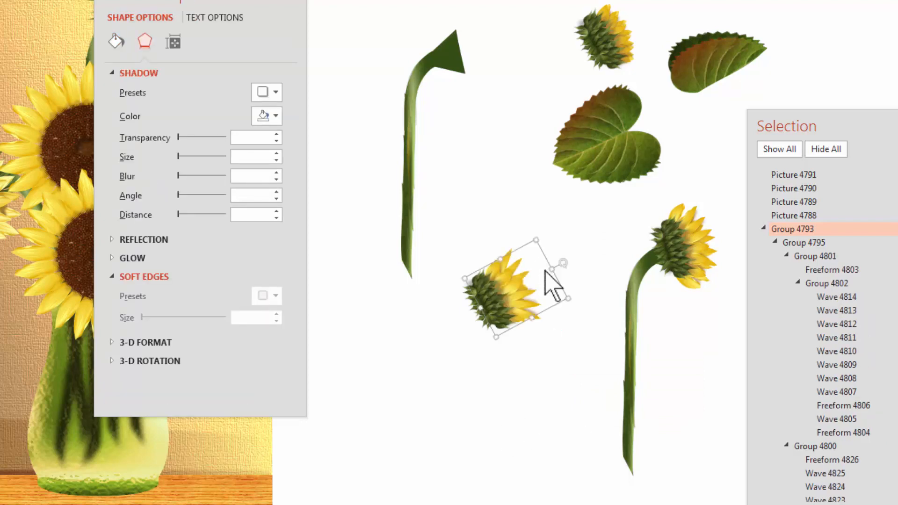
click(532, 411)
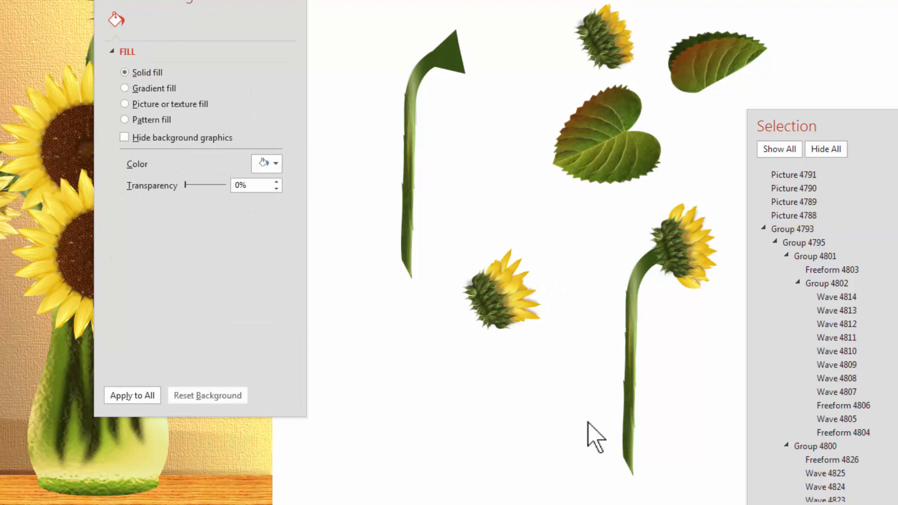
- Group all the pieces of the new bud copy into one flower head
click(438, 239)
click(574, 375)
drag(562, 395, 399, 162)
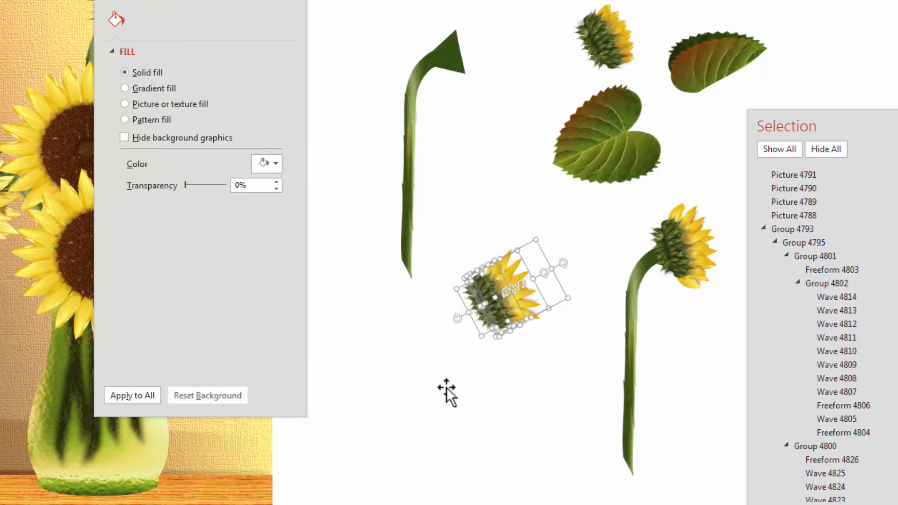
key(ctrl+g)
- Place another stem copy below the original and rotate the new flower head clockwise onto its tip
drag(473, 68, 517, 242)
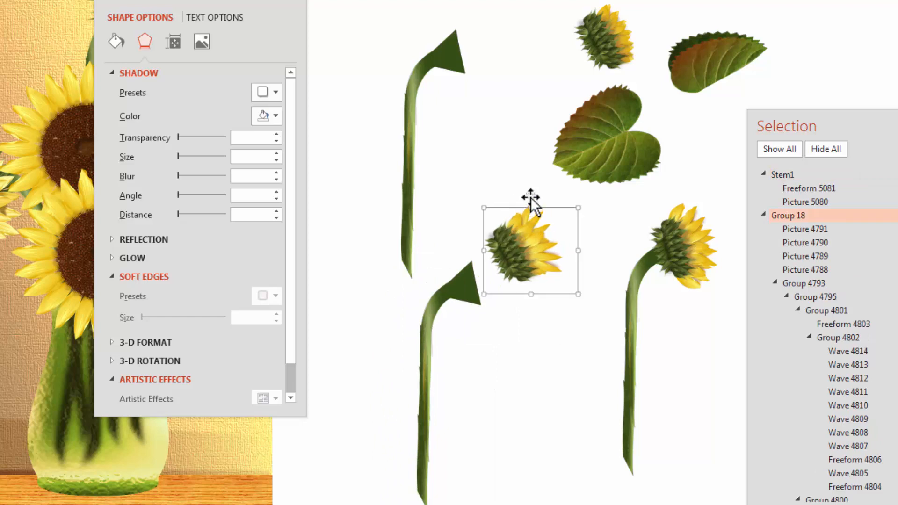
drag(531, 198, 553, 202)
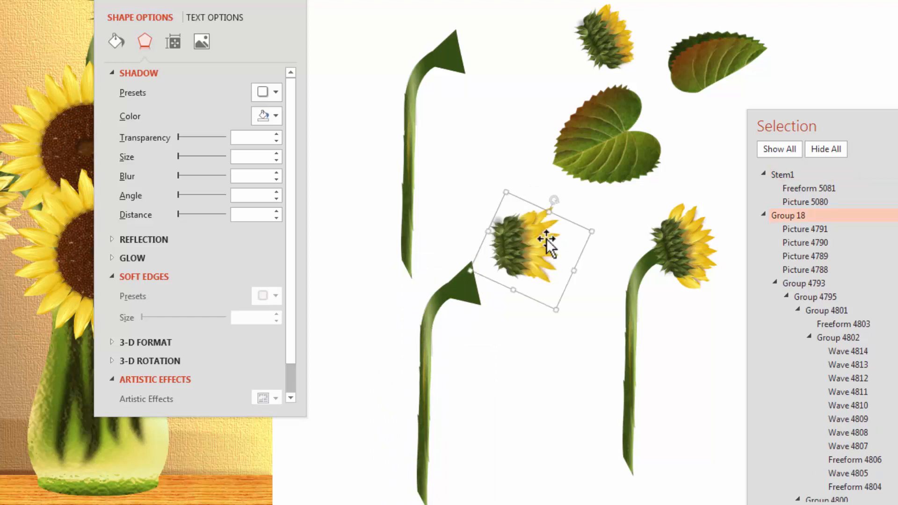
drag(546, 240, 515, 280)
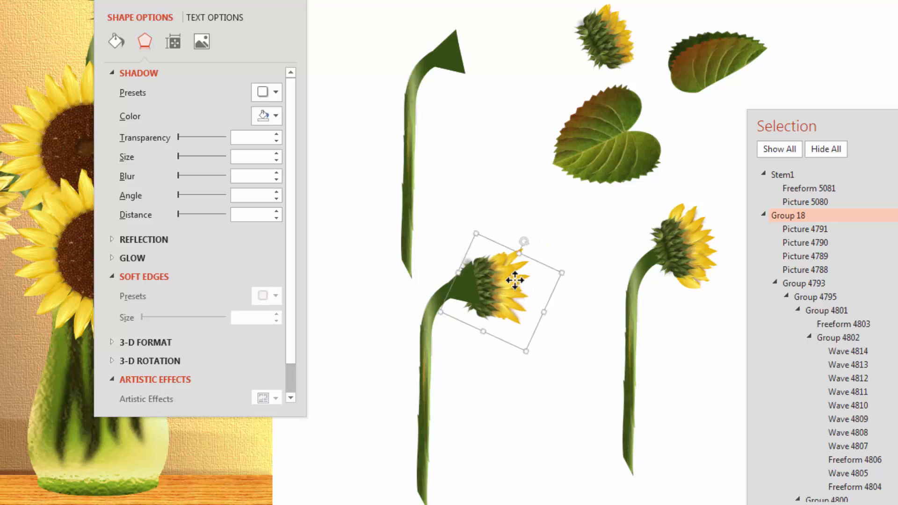
- Bring the new flower head in front of its stem and fine-tune its tilt at the tip
right_click(515, 280)
click(670, 400)
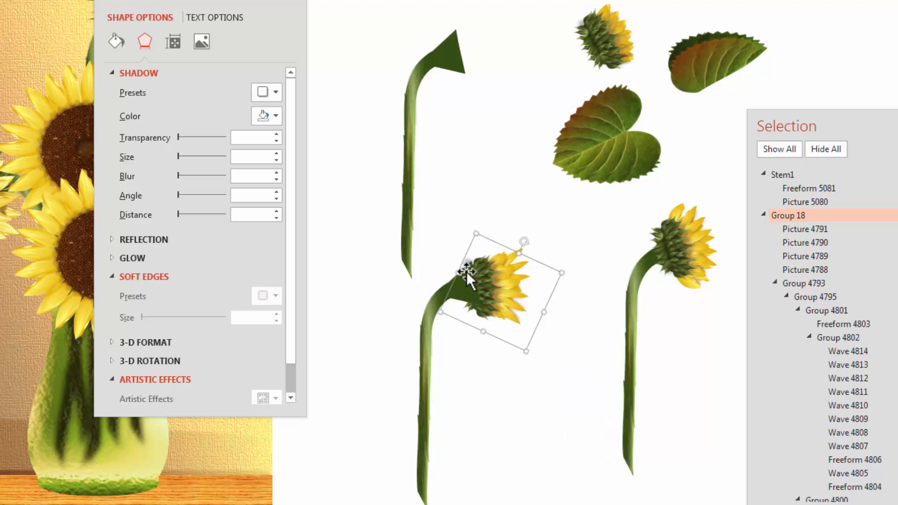
drag(524, 242, 486, 295)
click(500, 465)
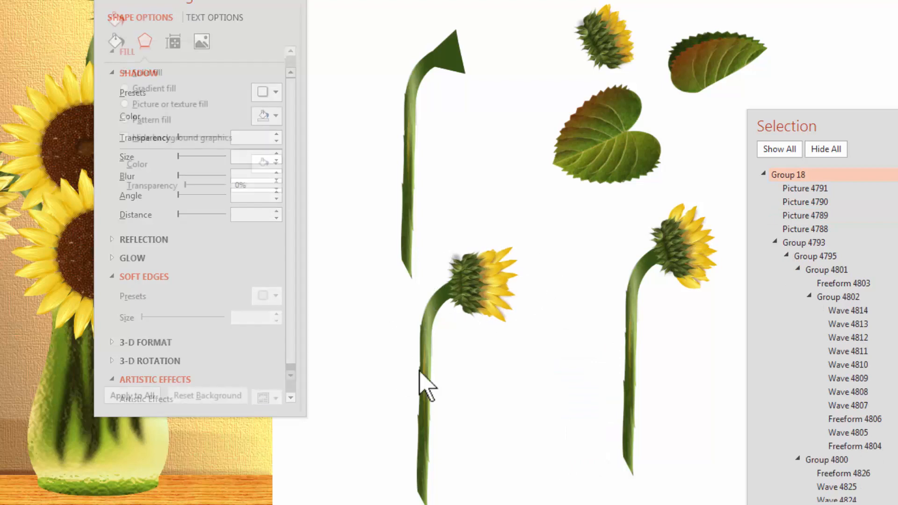
- Group the new flower head with its stem as Bud3 and move it beside Bud2
click(422, 377)
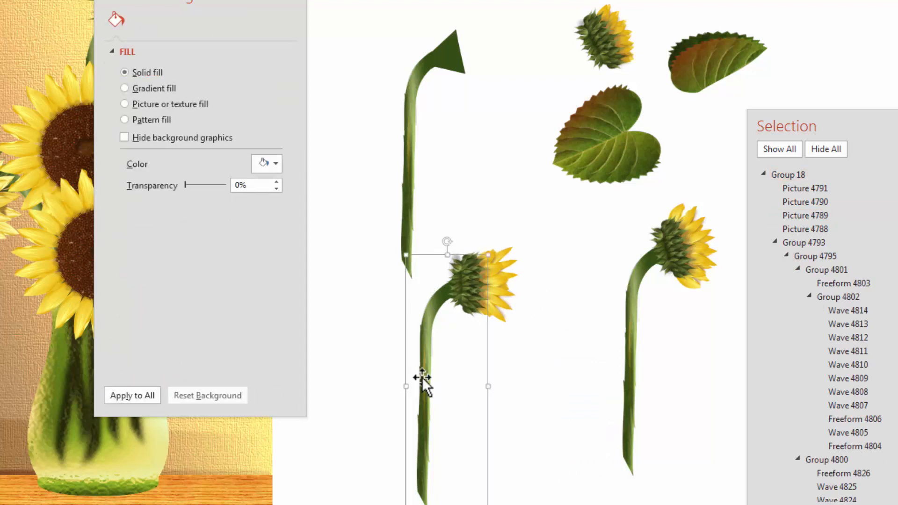
click(508, 267)
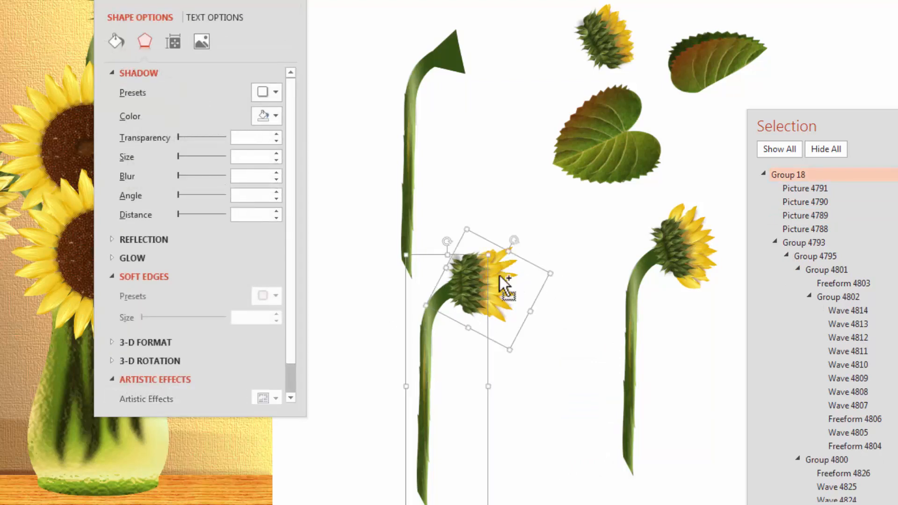
key(ctrl+g)
double_click(814, 175)
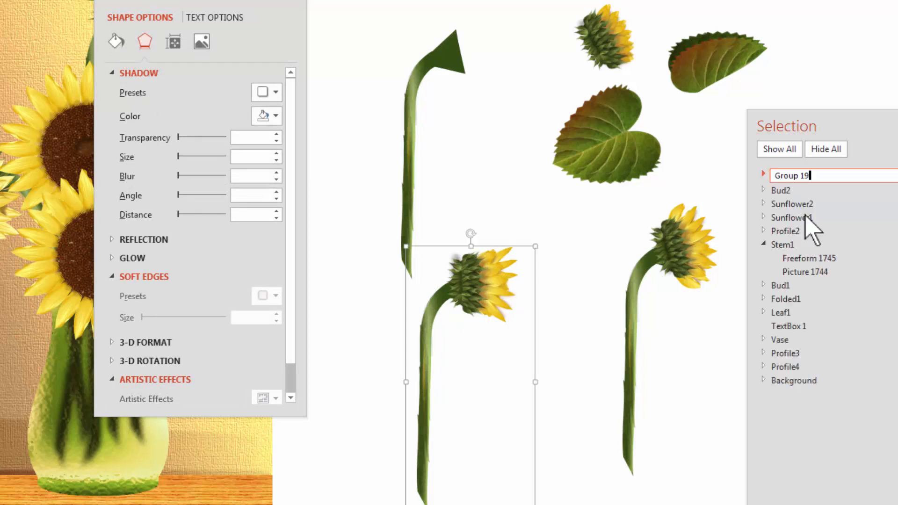
key(ctrl+a)
key(Return)
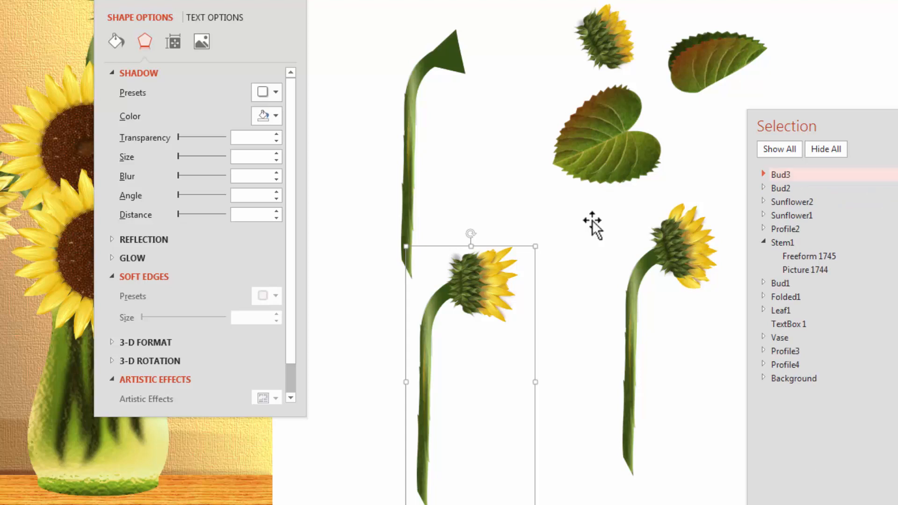
drag(492, 285, 605, 262)
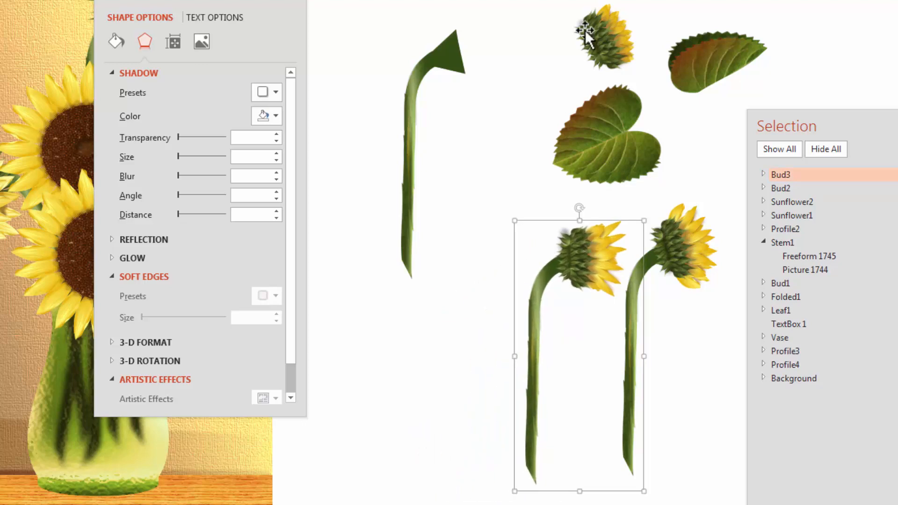
- Move the original Bud1 closer to the original stem and bring it to the front
click(600, 40)
drag(600, 40, 486, 43)
right_click(496, 57)
mouse_move(544, 146)
click(627, 154)
drag(572, 33, 572, 33)
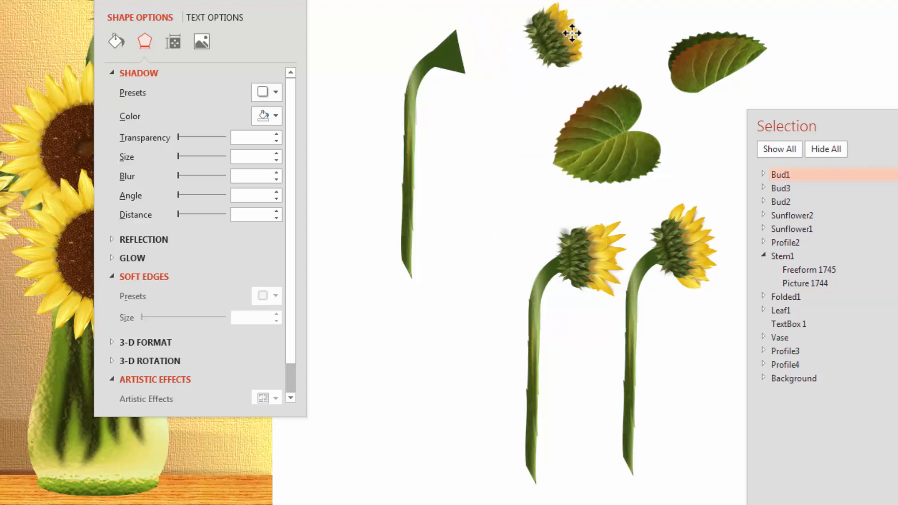
- Apply the outer shadow preset offset to the right to the green base picture in Bud1
click(524, 32)
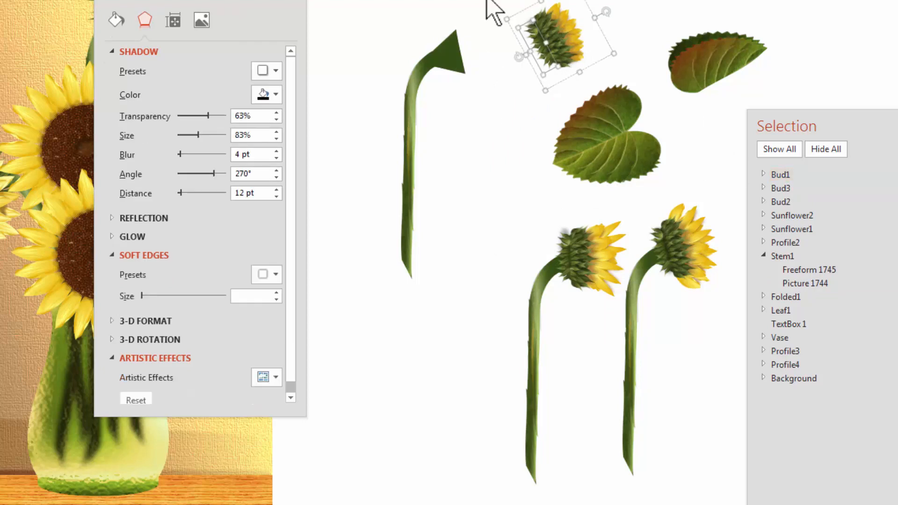
click(275, 71)
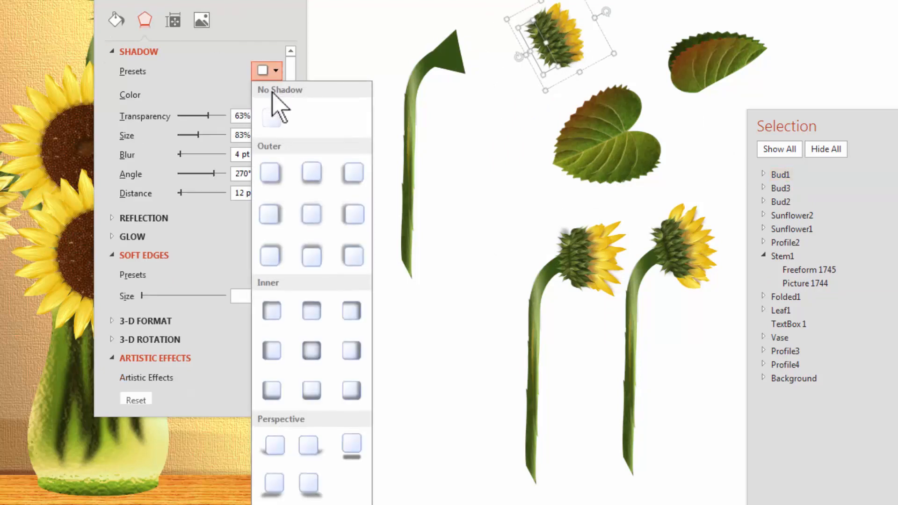
click(272, 216)
click(489, 141)
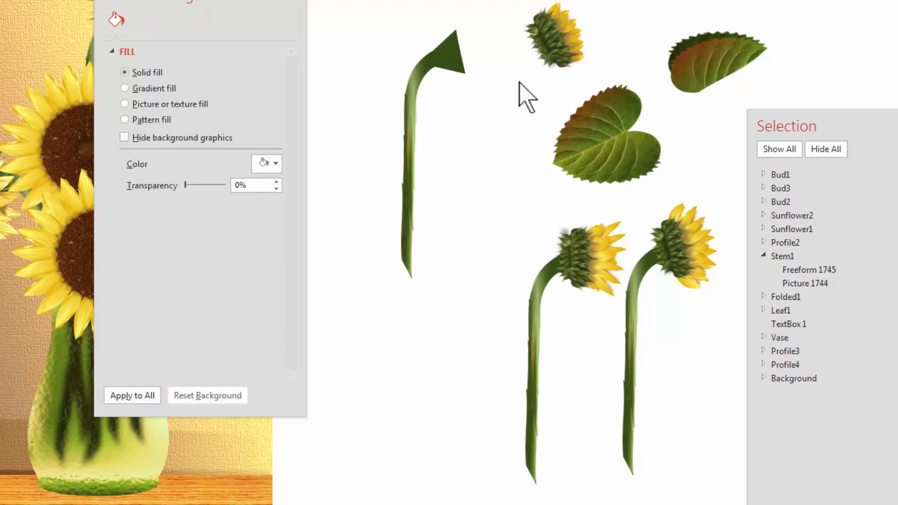
- Move Bud1 onto the tip of the original stem and group the two together
click(559, 31)
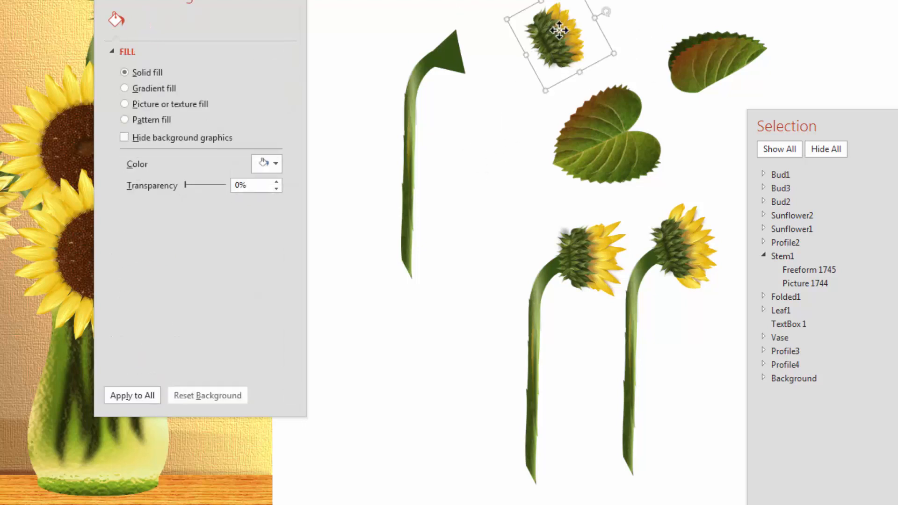
drag(558, 32, 458, 46)
shift+click(405, 148)
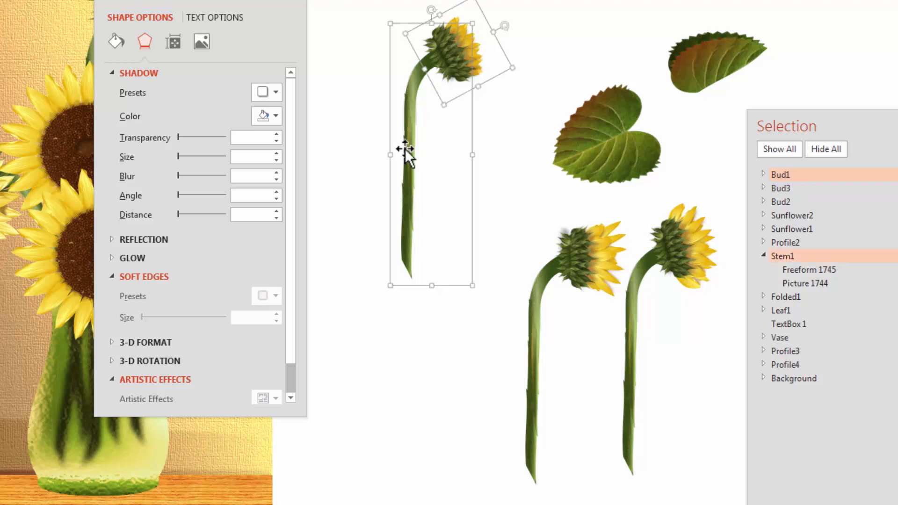
key(ctrl+g)
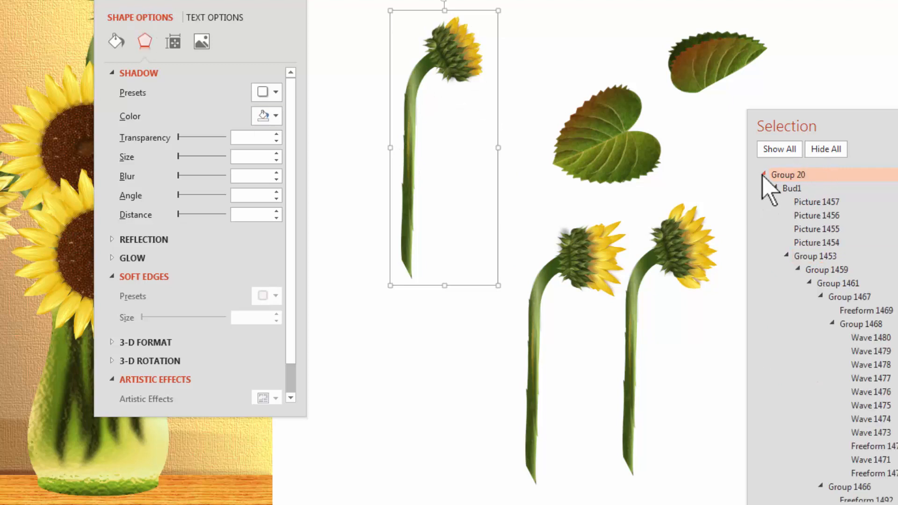
- Collapse the new group in the object list and rename it as Bud4
click(763, 175)
drag(806, 117, 787, 77)
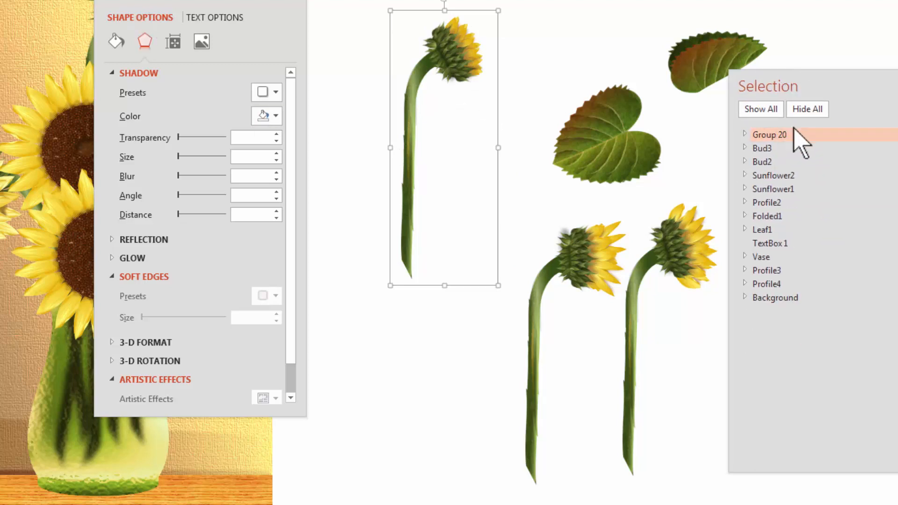
double_click(797, 135)
text(Bud4)
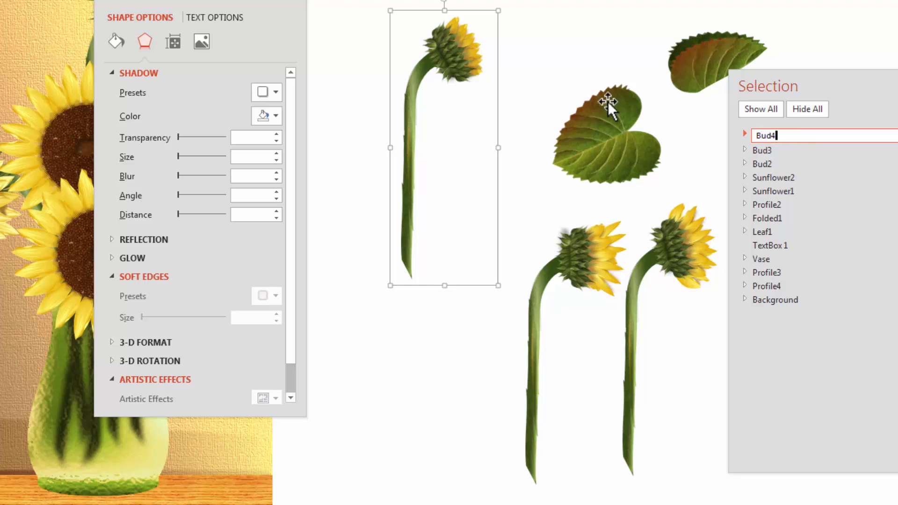
key(Return)
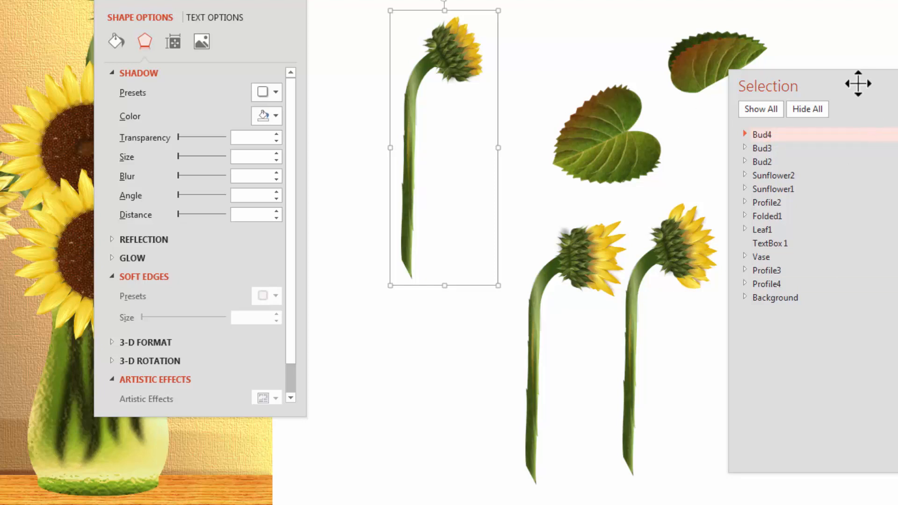
- Uncover the painting and move Bud3 up beside Bud4
drag(857, 84, 835, 6)
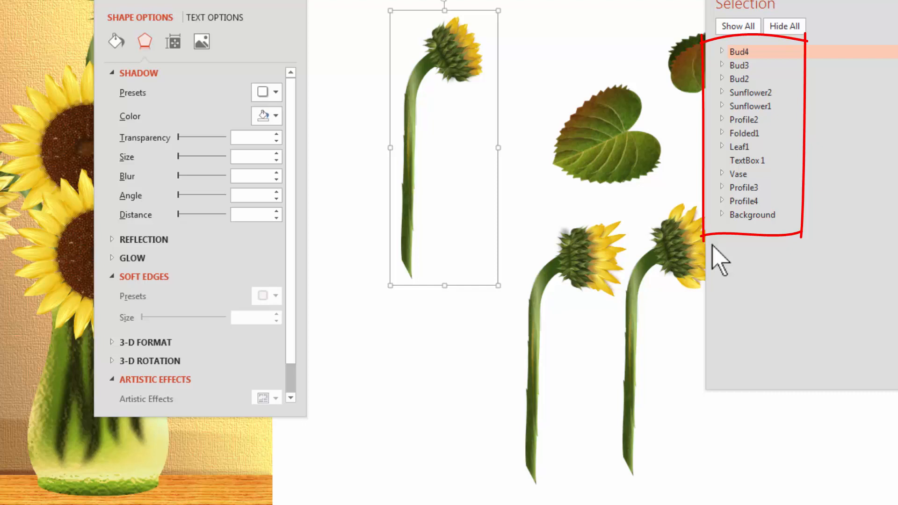
drag(221, 3, 331, 194)
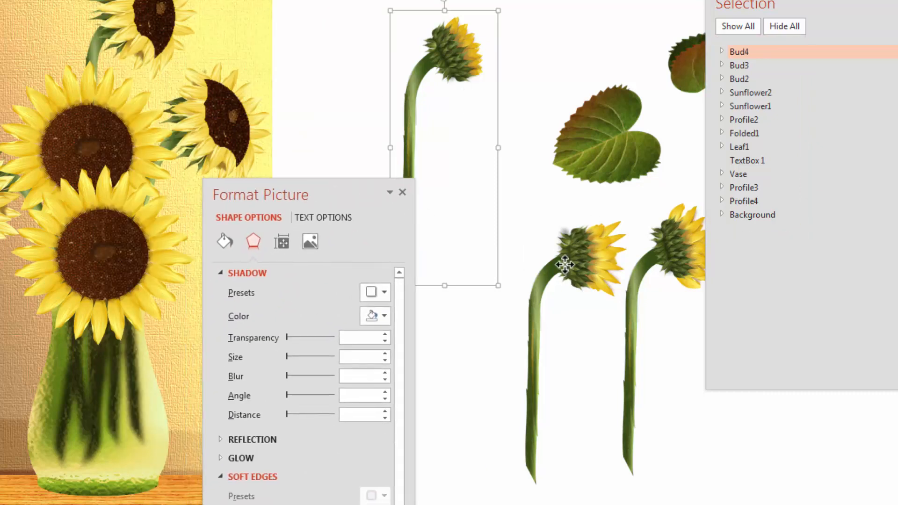
drag(567, 257, 506, 151)
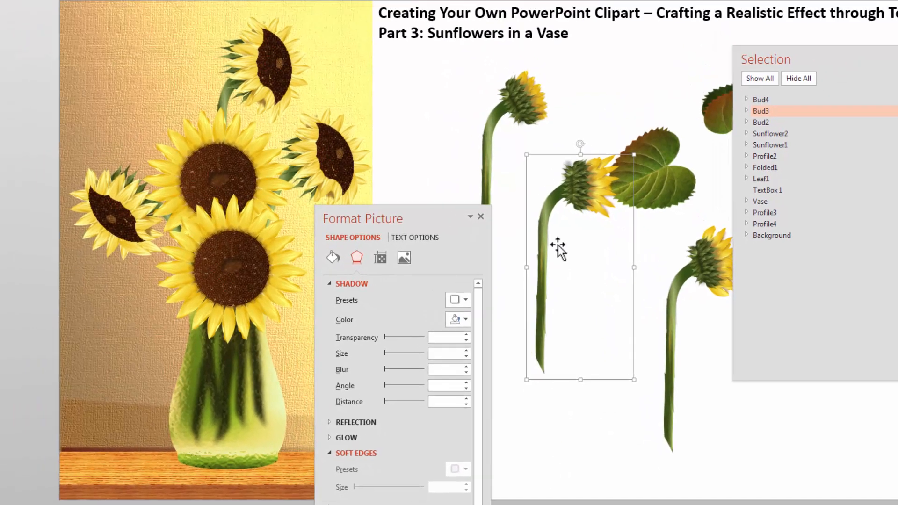
- Place Bud2 in the painting's upper-left area above the left sunflower and flip it horizontally
drag(695, 257, 152, 74)
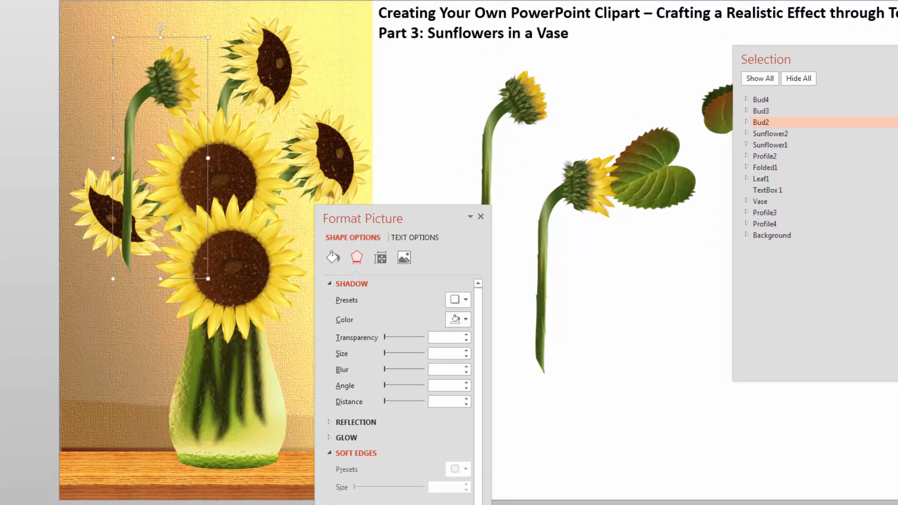
click(880, 1)
click(890, 13)
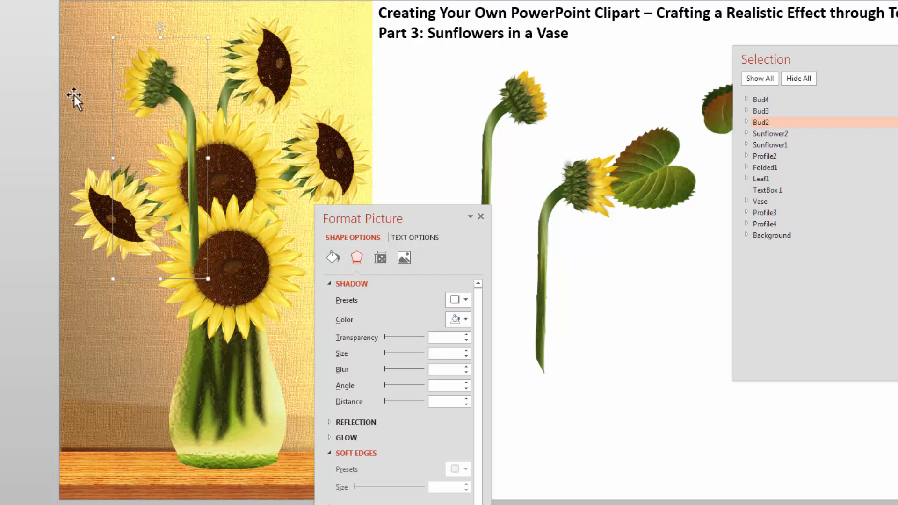
- Change the shadow of the flipped Bud2's green base to the outer preset offset to the left, then select its petals picture
click(171, 82)
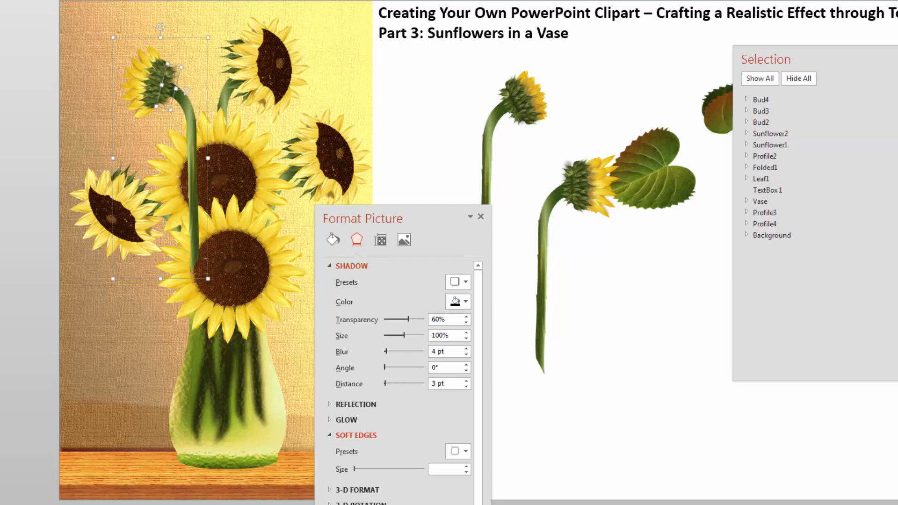
click(467, 282)
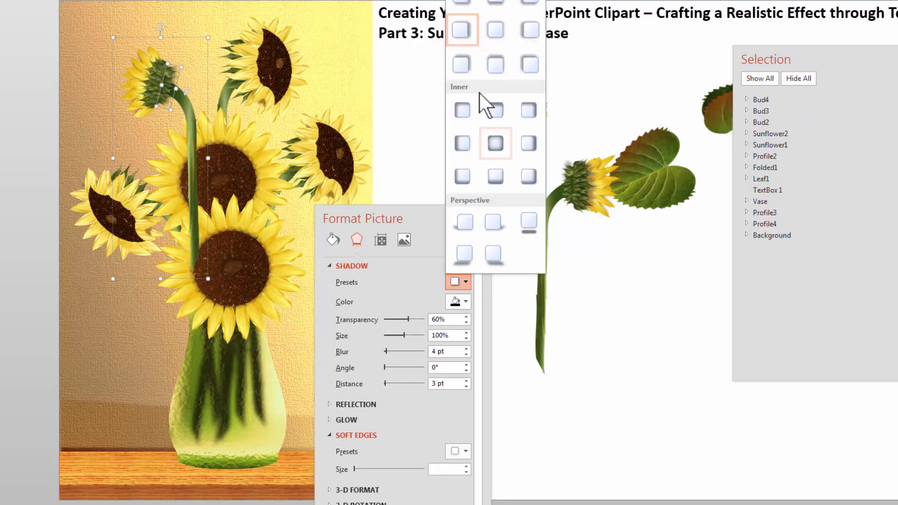
click(530, 29)
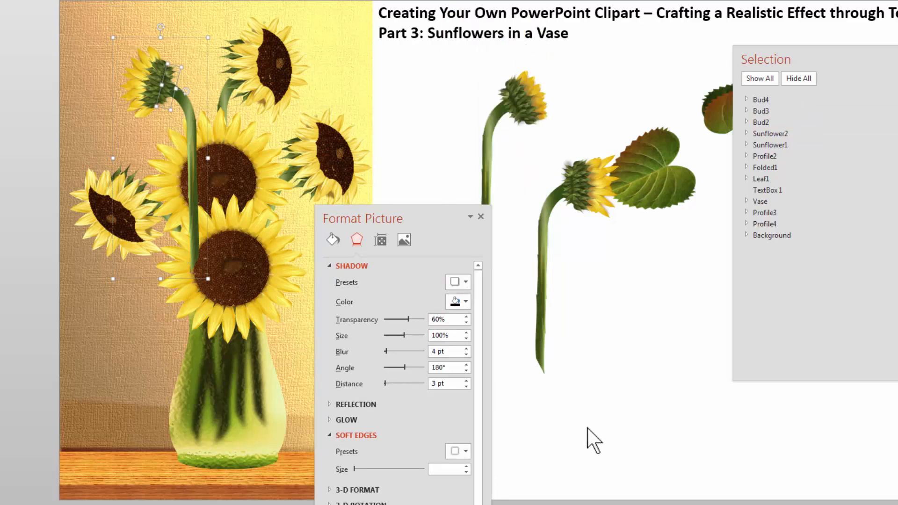
click(146, 72)
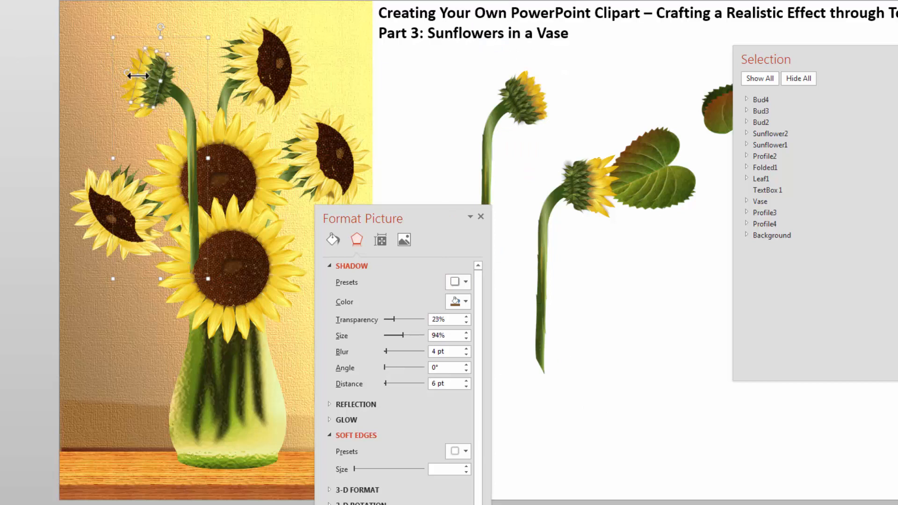
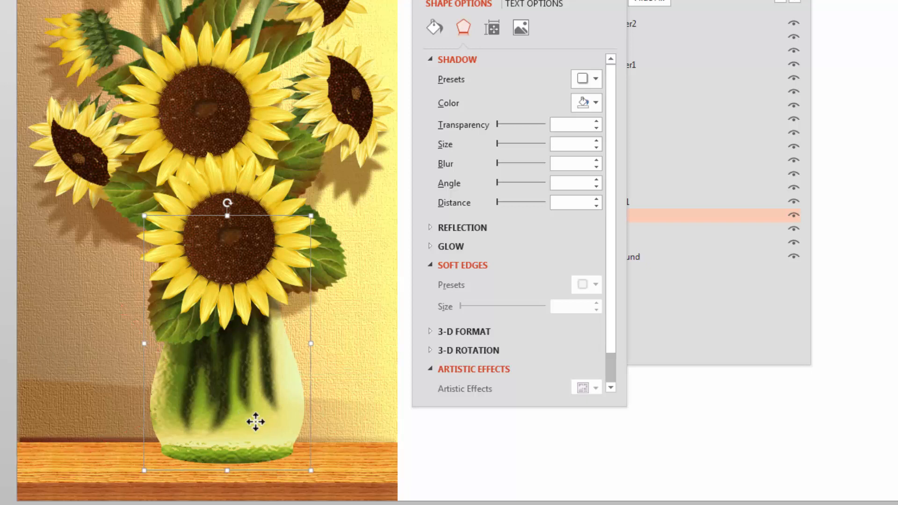
- Copy the Vase group to the blank area beside the painting and delete the stems picture from the copy
drag(256, 424, 532, 437)
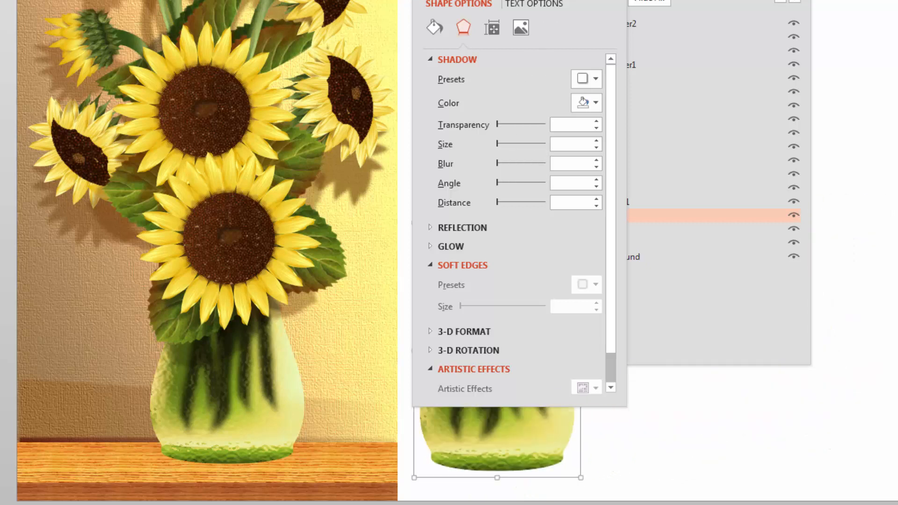
drag(472, 2, 881, 0)
drag(644, 1, 738, 1)
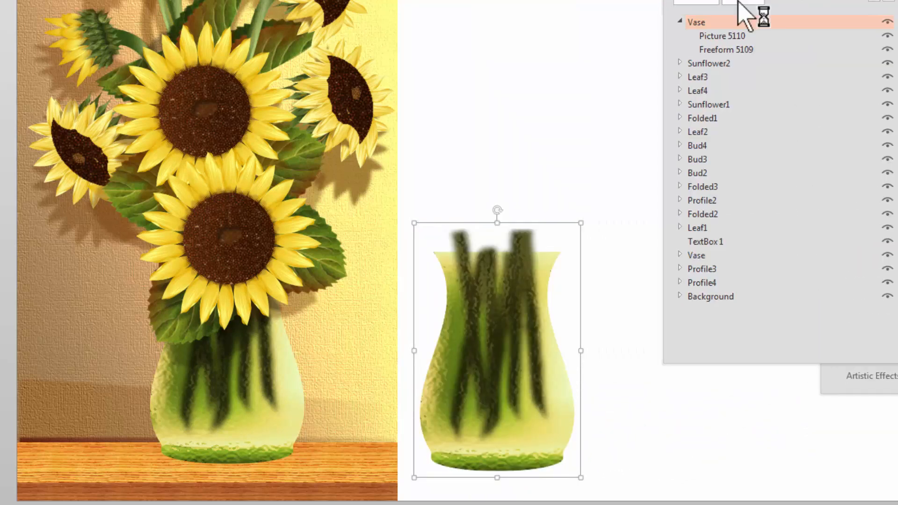
click(548, 133)
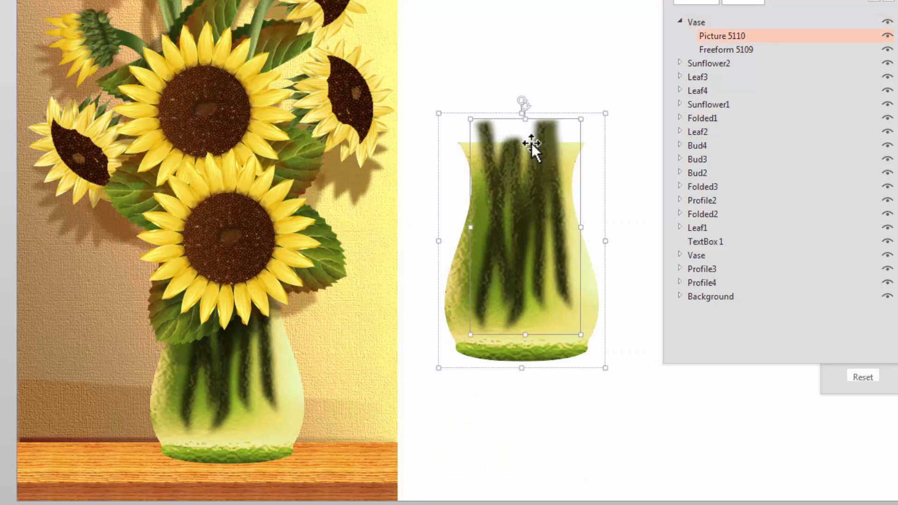
key(Delete)
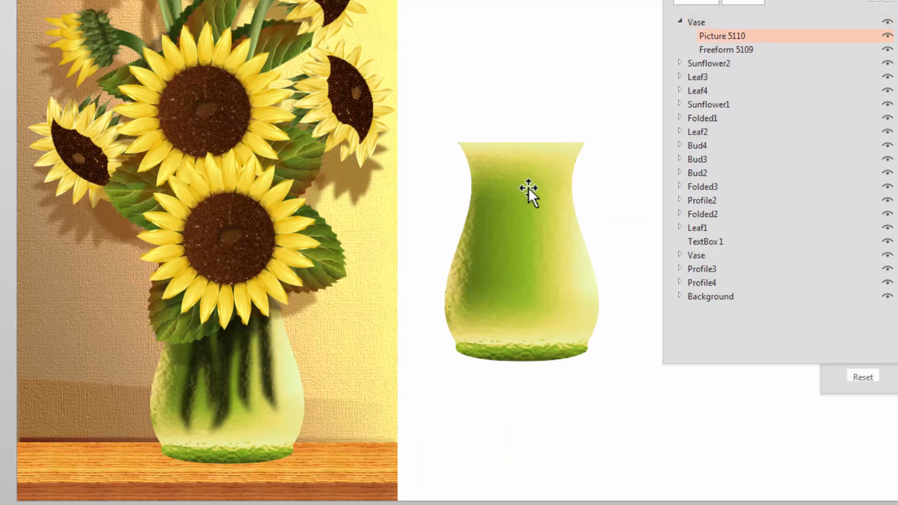
- Narrow the empty vase copy to about a third of its width and rotate it onto its side, base facing right
click(550, 248)
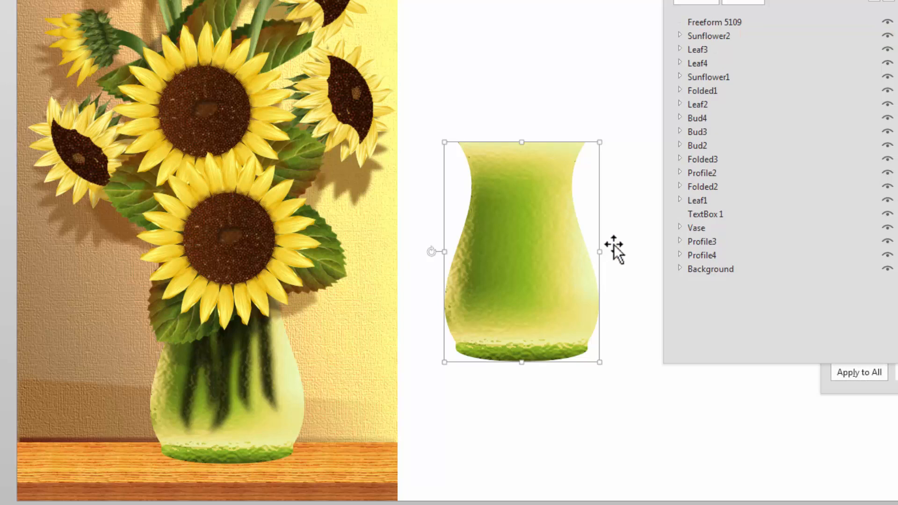
drag(596, 251, 501, 251)
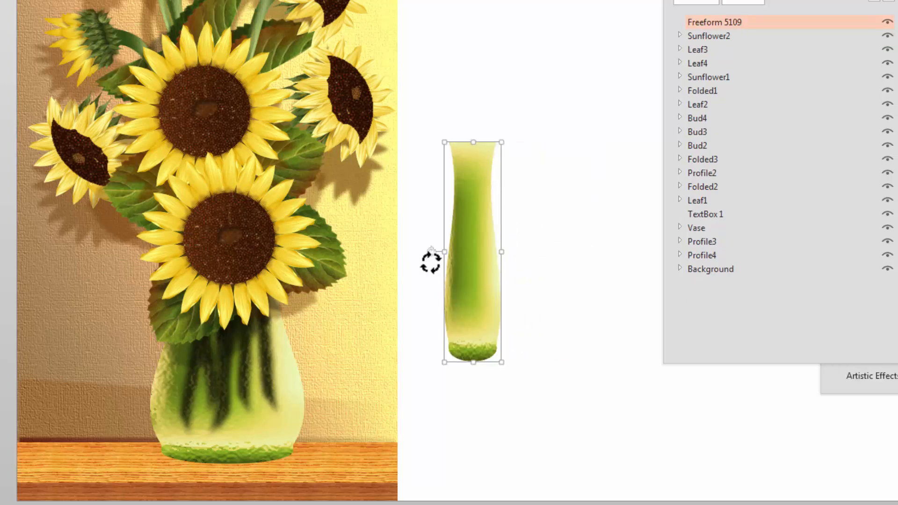
drag(431, 253, 474, 309)
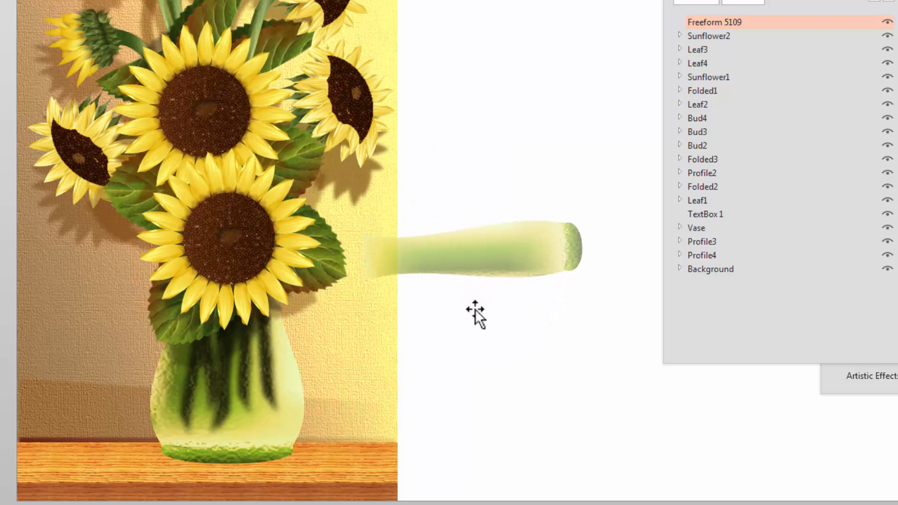
- Place the rotated vase copy on the table at the vase's left foot, making it thinner and level
drag(257, 396, 126, 470)
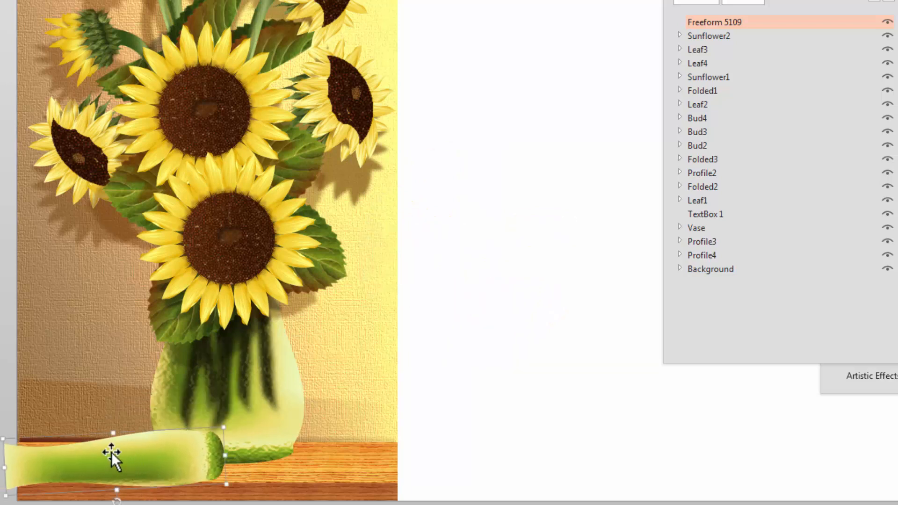
drag(114, 433, 79, 458)
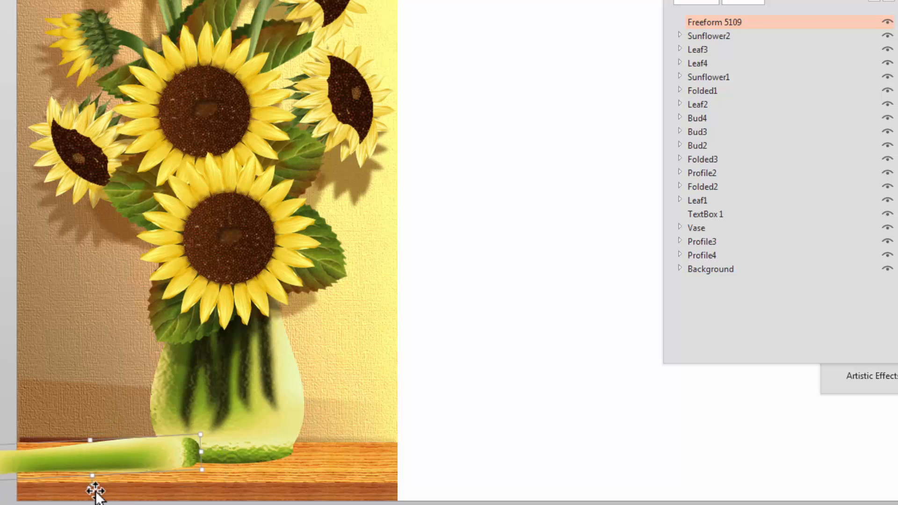
drag(93, 490, 95, 492)
- Rename the flattened vase copy as VaseReflection1
drag(758, 0, 618, 6)
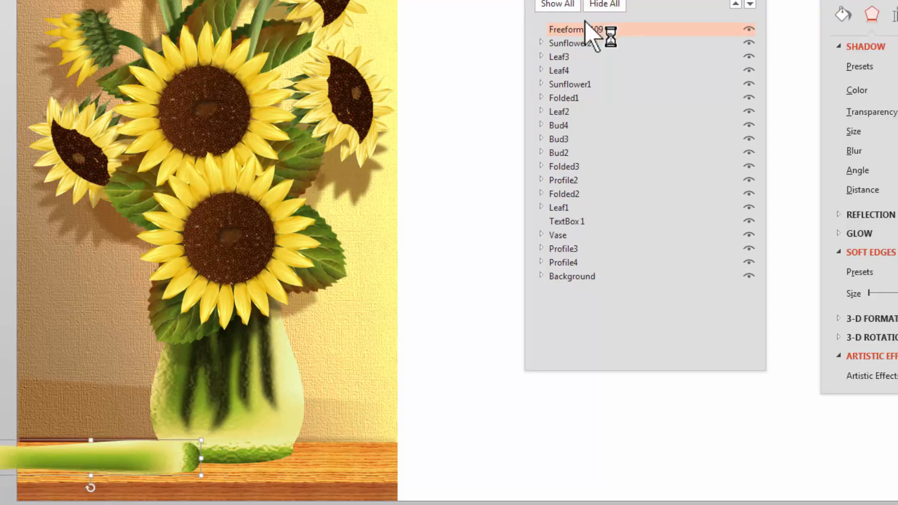
click(587, 28)
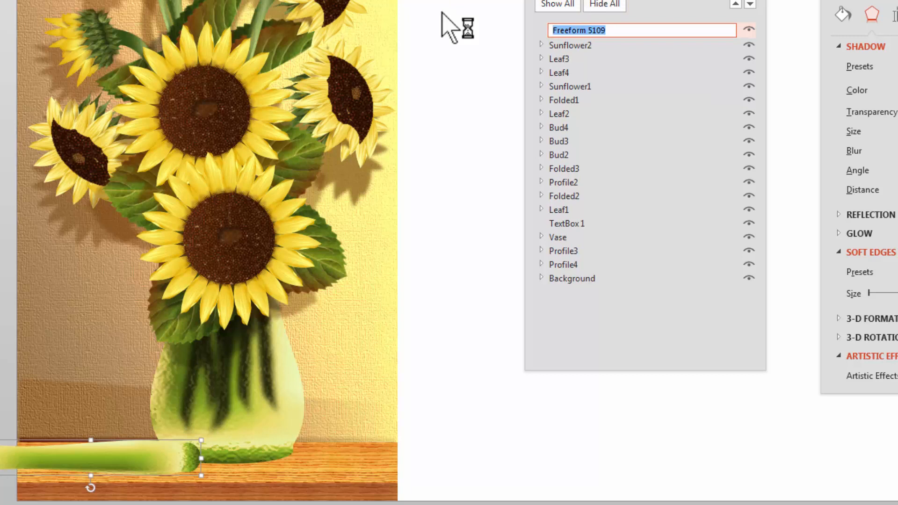
text(VaseRefle)
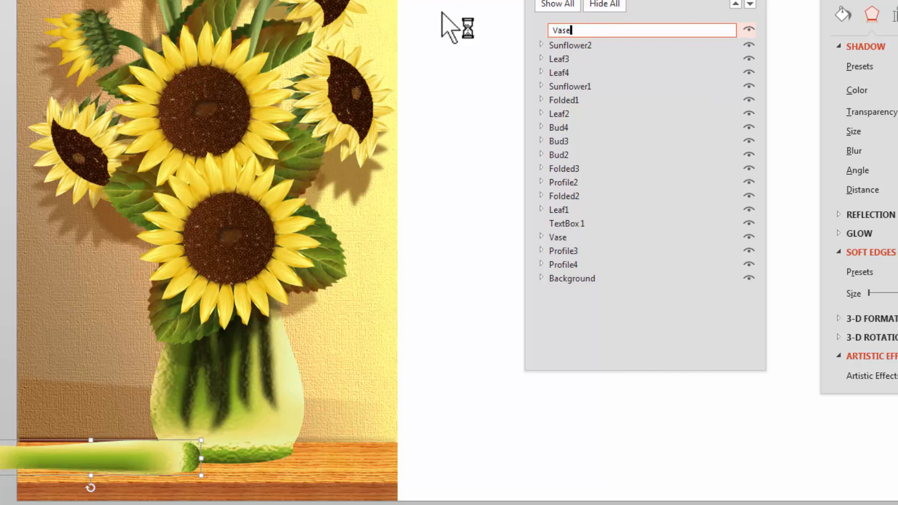
text(ction1)
key(Return)
- Send VaseReflection1 directly behind the Vase and fit it under the vase's foot, reducing its height to about 0.36"
drag(607, 30, 577, 239)
drag(128, 469, 145, 467)
mouse_move(108, 437)
mouse_down()
mouse_move(91, 457)
mouse_move(98, 451)
mouse_up()
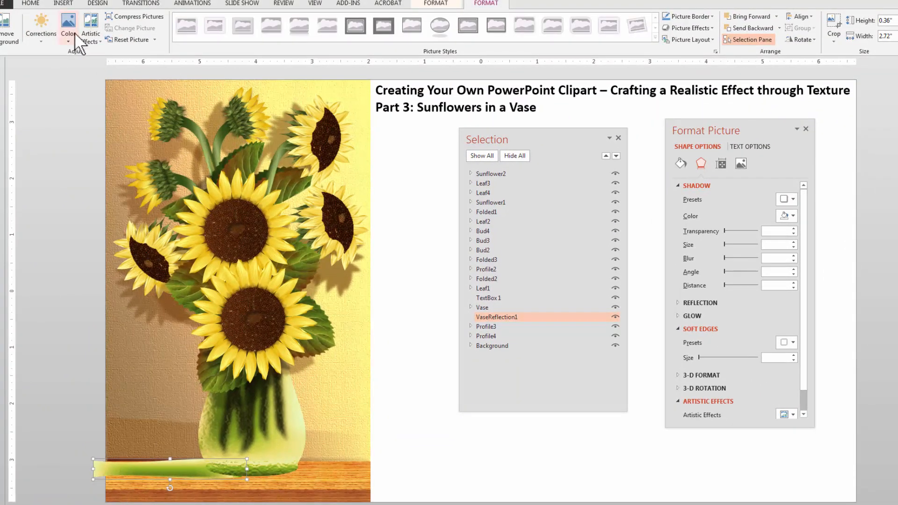
- Apply the picture correction with 0% (Normal) brightness and -40% contrast to VaseReflection1
click(75, 33)
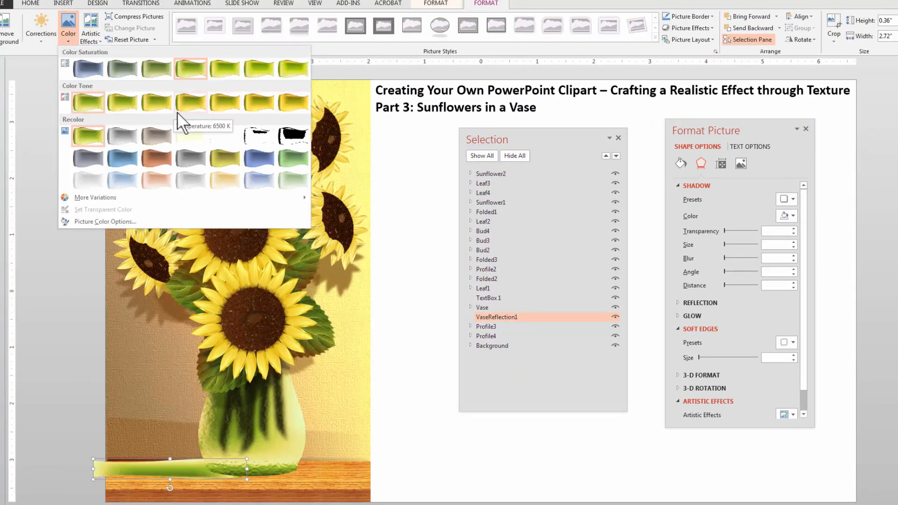
key(Escape)
click(49, 33)
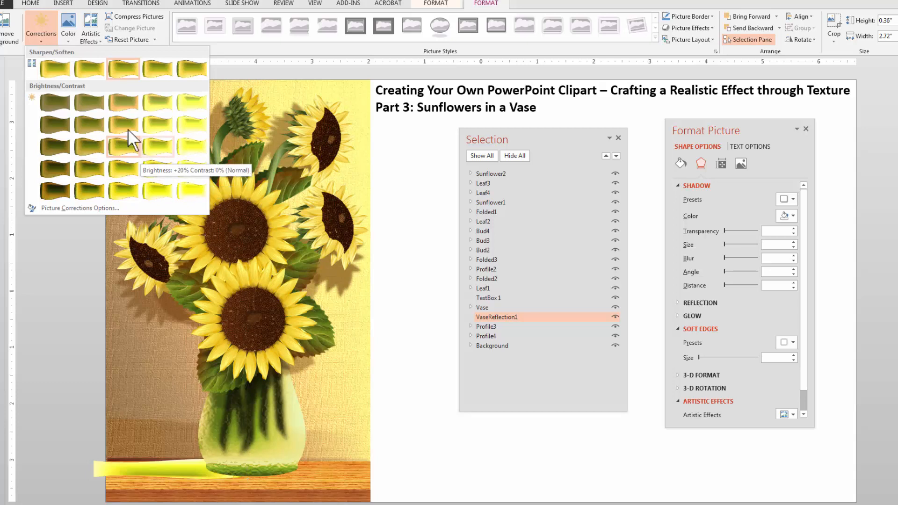
click(124, 101)
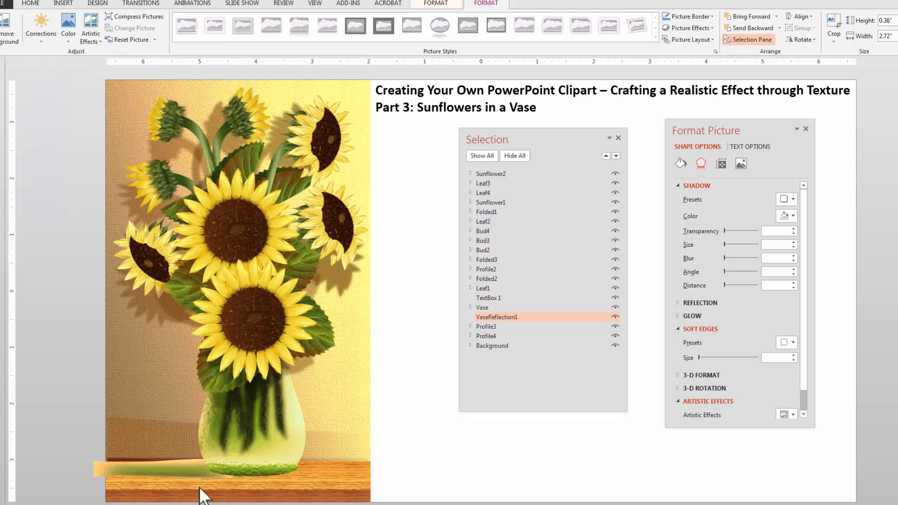
- Set VaseReflection1's picture fill transparency to 37% and stretch it along the table to about 3.4" wide
drag(184, 462, 188, 461)
drag(708, 125, 433, 128)
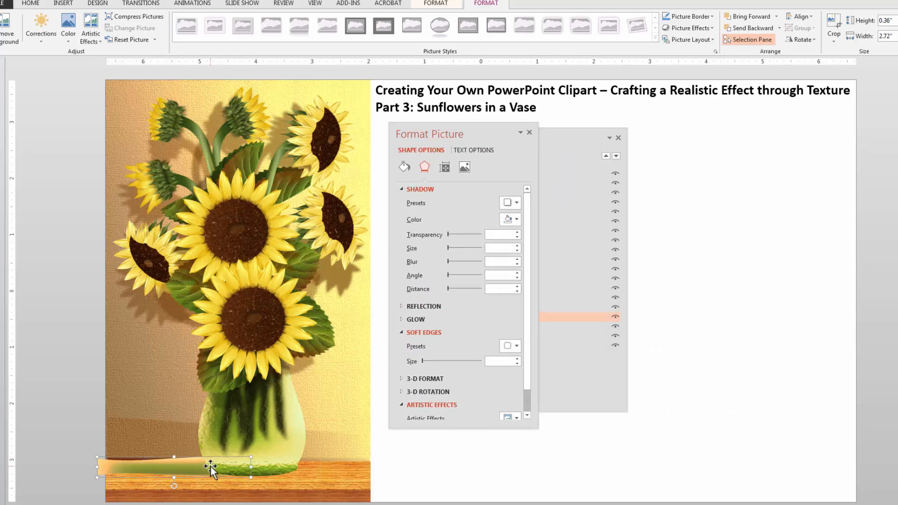
drag(188, 470, 189, 471)
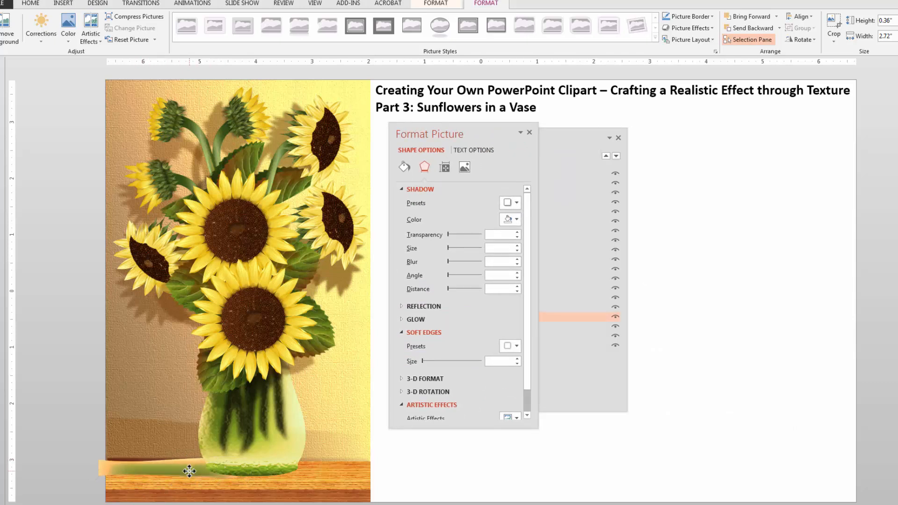
click(402, 165)
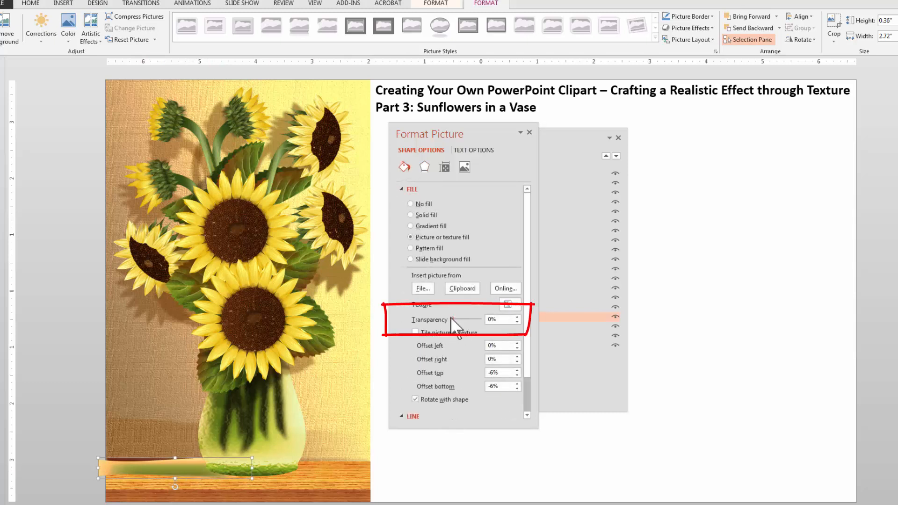
drag(452, 319, 466, 320)
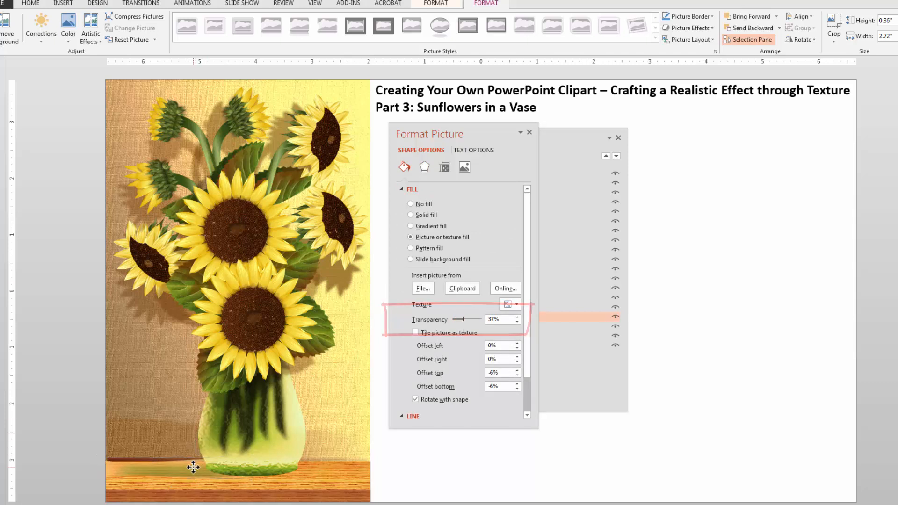
mouse_move(194, 467)
mouse_down()
mouse_move(183, 459)
mouse_move(186, 465)
mouse_move(67, 459)
mouse_up()
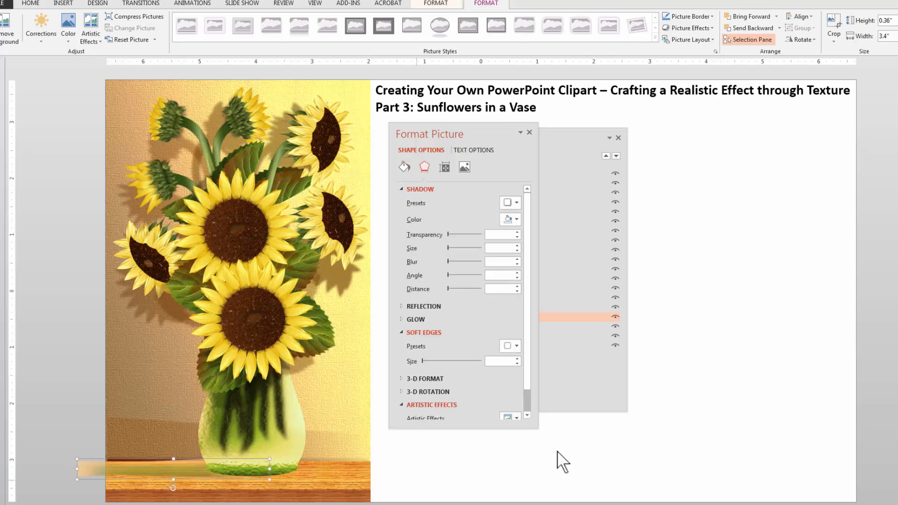
click(241, 427)
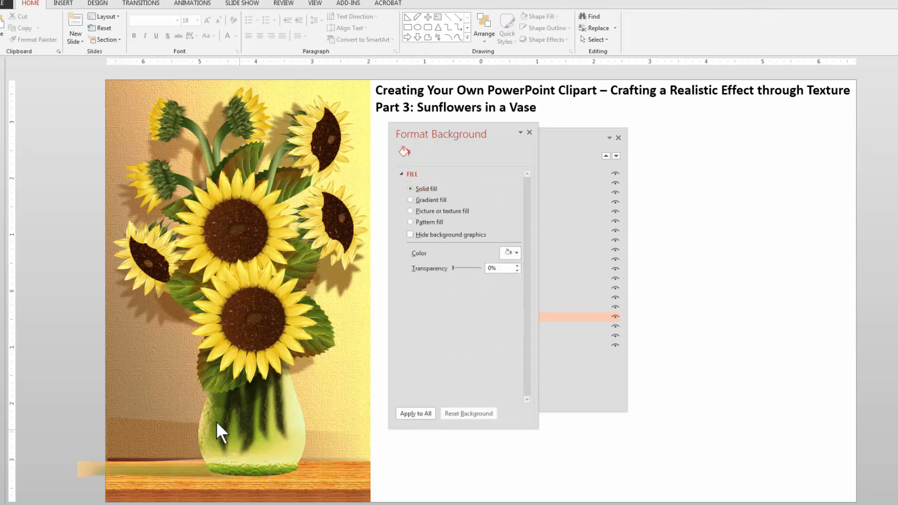
- Duplicate VaseReflection1, rotate the copy upright and enlarge it to about 1.44" by 2.65" over the vase's left side
click(180, 468)
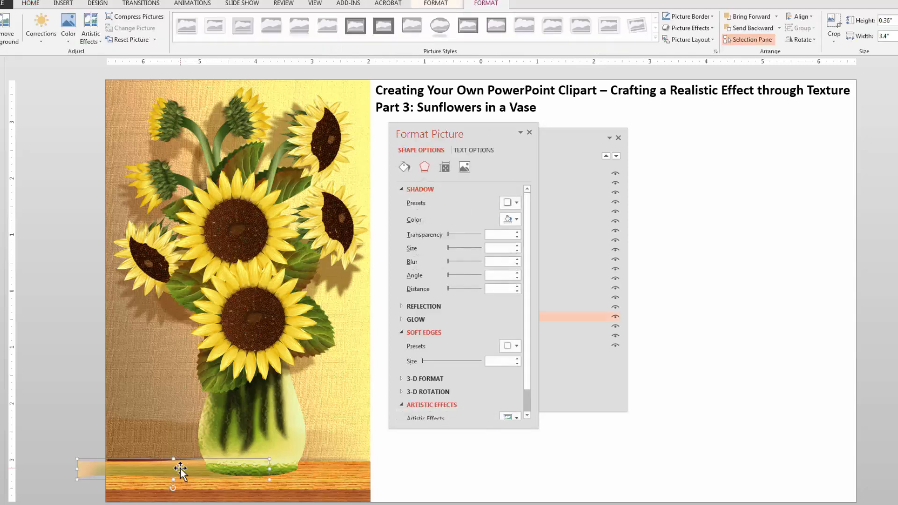
drag(180, 468, 99, 371)
drag(117, 275, 115, 352)
drag(117, 398, 225, 381)
drag(179, 412, 197, 434)
drag(208, 357, 207, 322)
- Rename the upright reflection copy as VaseReflection2 and move it directly behind the Vase in the stacking order
click(546, 173)
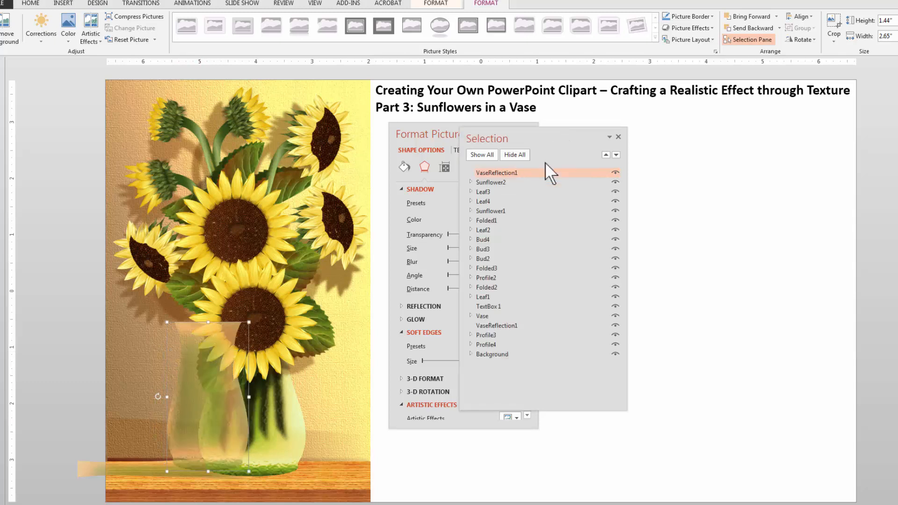
click(527, 173)
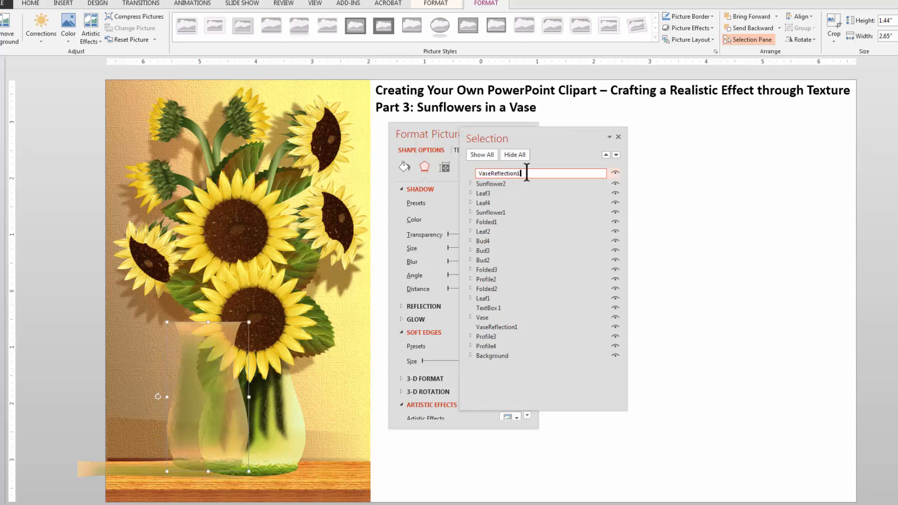
key(BackSpace)
key(Return)
drag(527, 173, 501, 318)
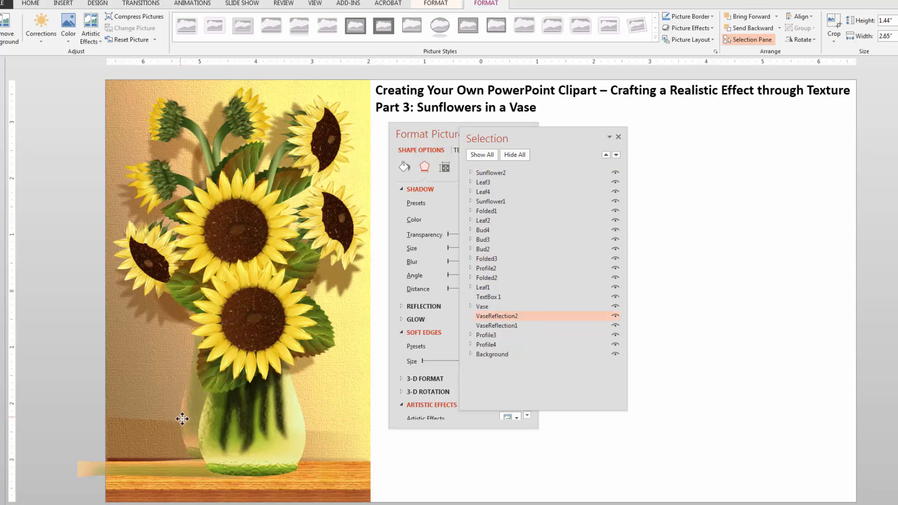
- Tilt VaseReflection2 slightly behind the vase, lengthen it to about 3.07", and set its picture fill transparency to 68%
drag(183, 426, 174, 392)
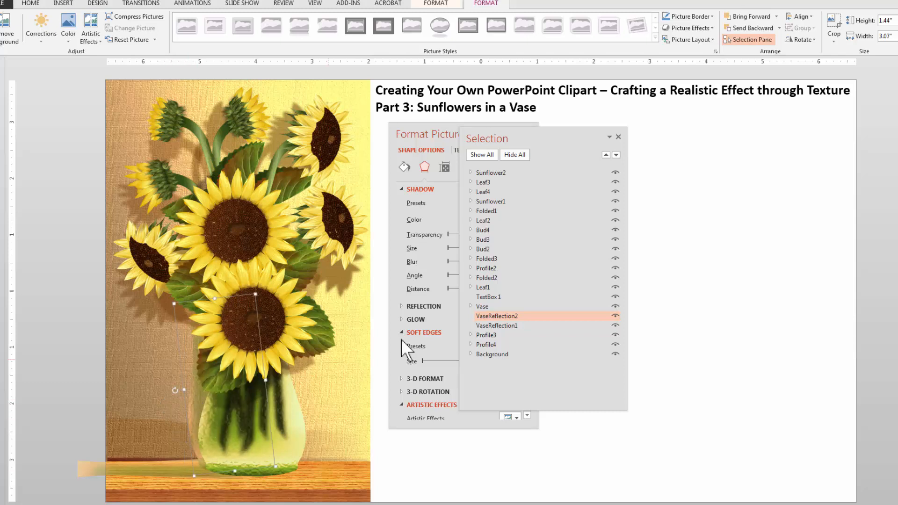
click(428, 131)
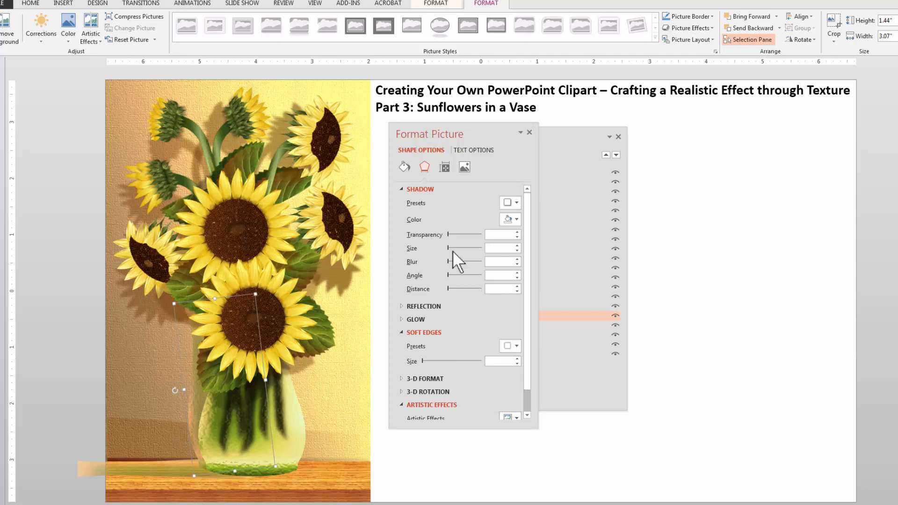
click(403, 170)
drag(463, 319, 476, 319)
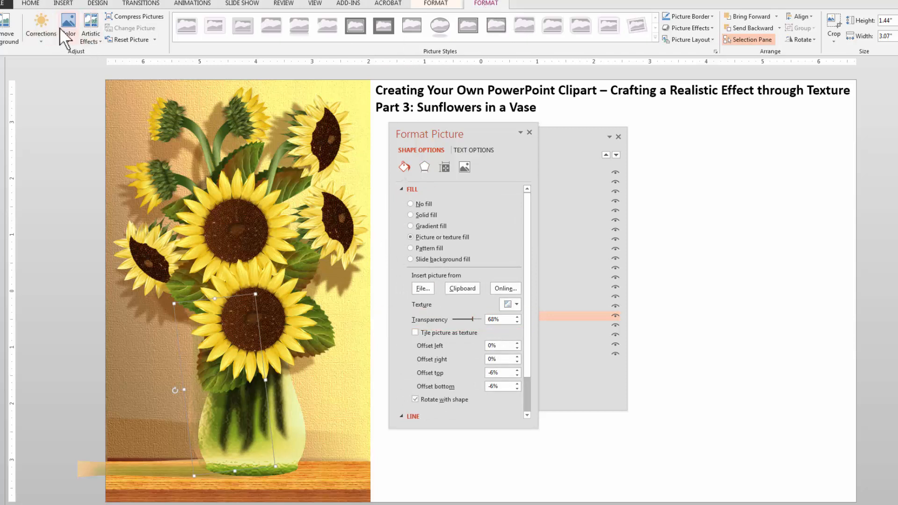
- Apply a brighter picture correction and 5 Point soft edges to VaseReflection2, keeping it just outside the vase's left edge
click(30, 33)
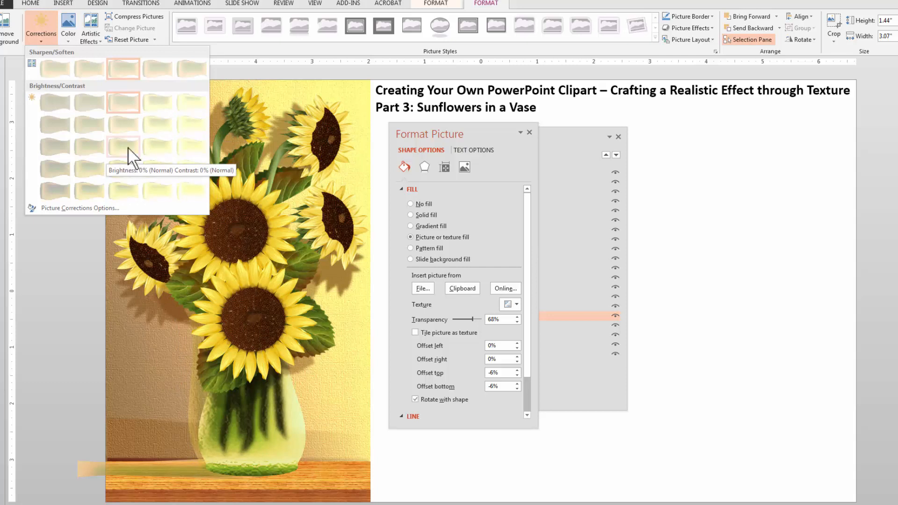
click(160, 132)
click(426, 166)
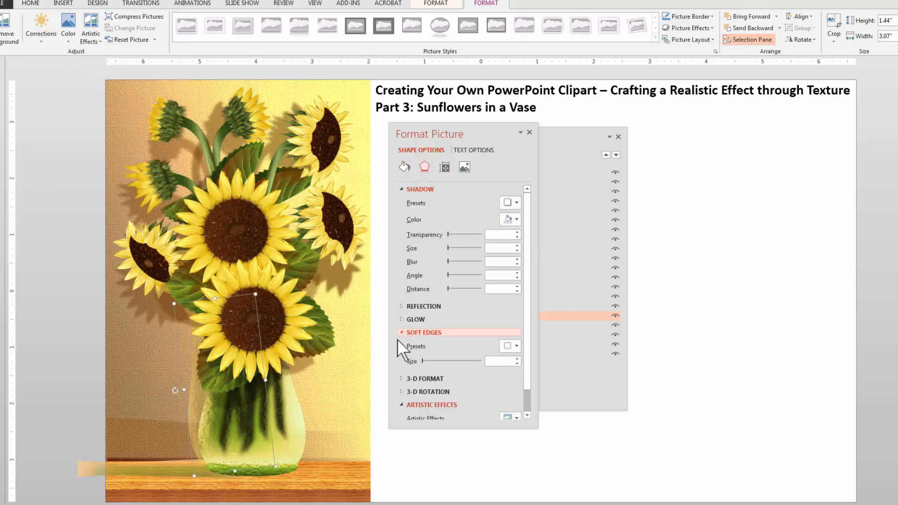
click(512, 348)
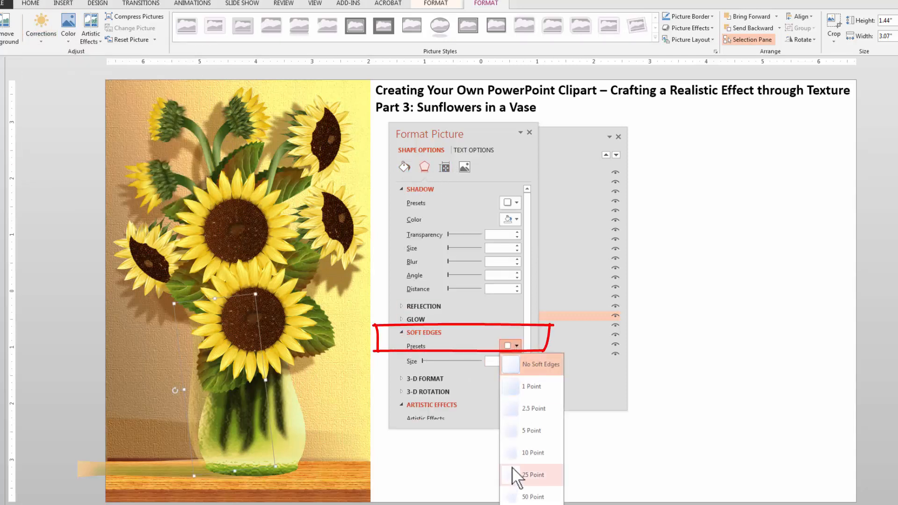
click(524, 415)
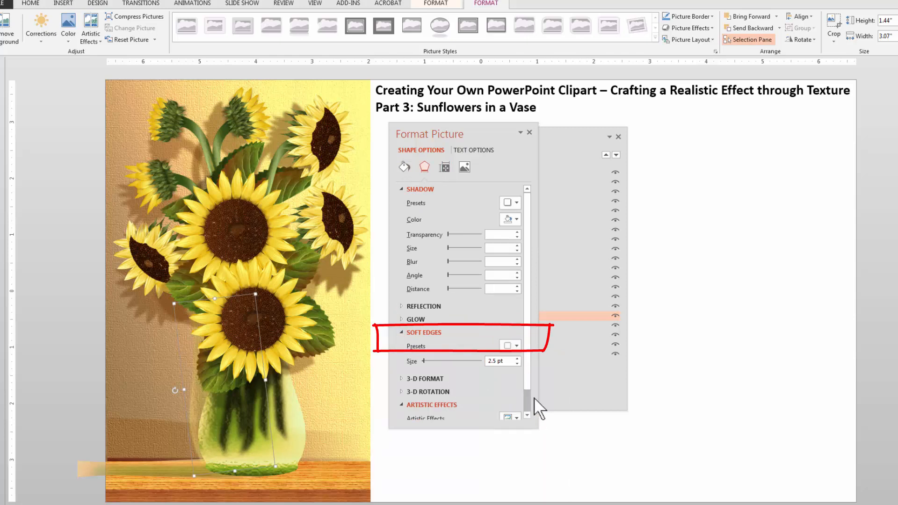
click(514, 347)
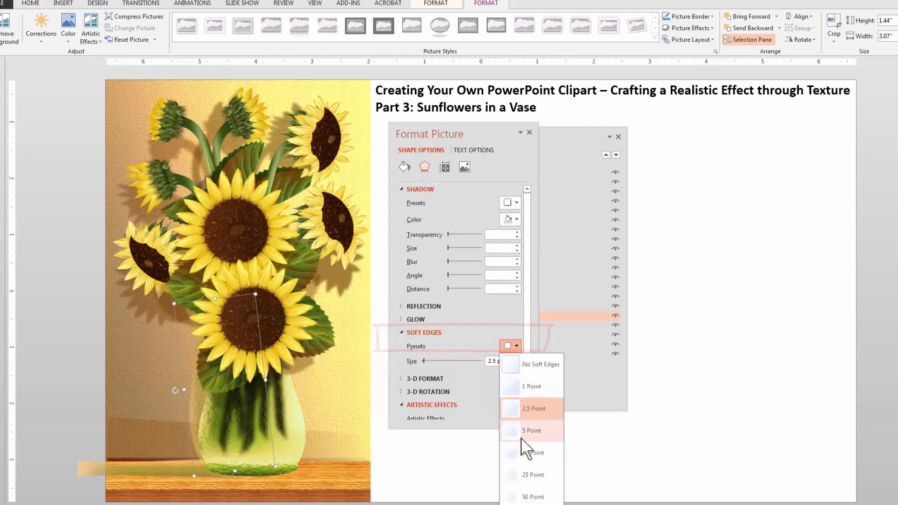
click(520, 436)
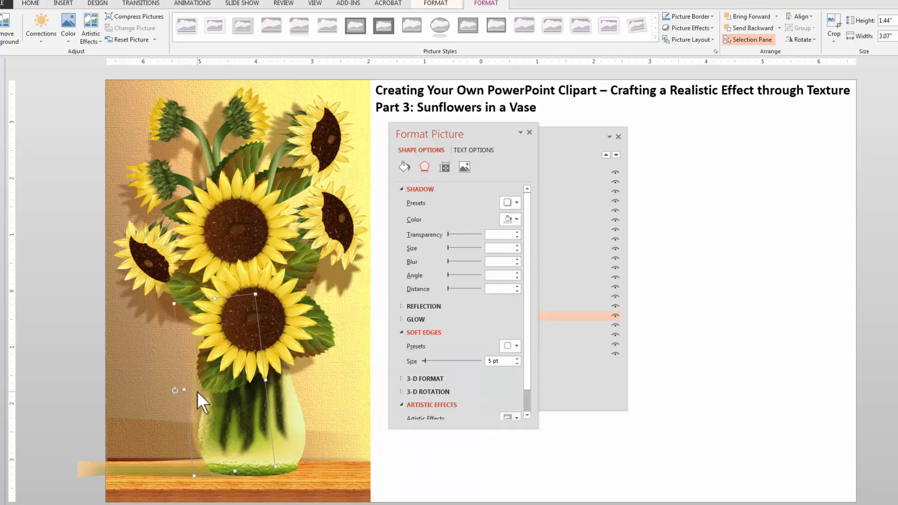
drag(197, 385, 191, 397)
click(192, 408)
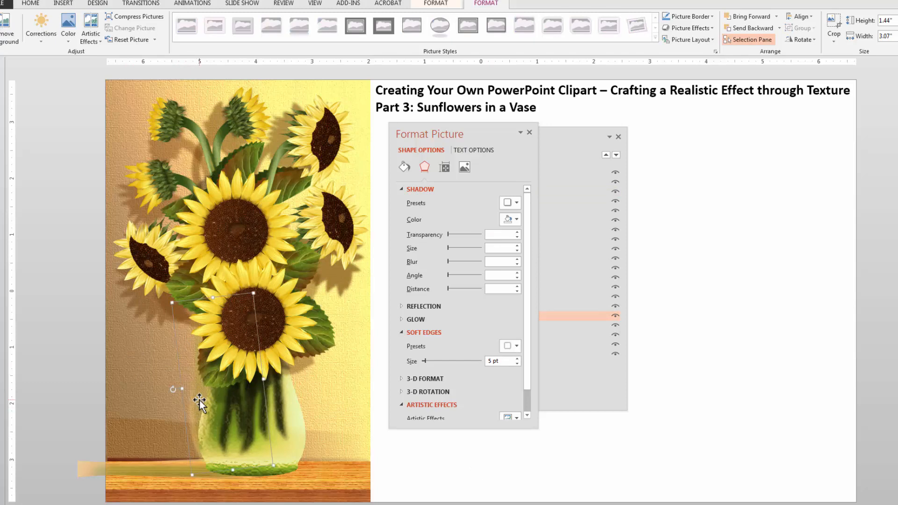
- Apply 5 Point soft edges to VaseReflection1 and fine-tune its position at the vase's foot on the table
click(165, 469)
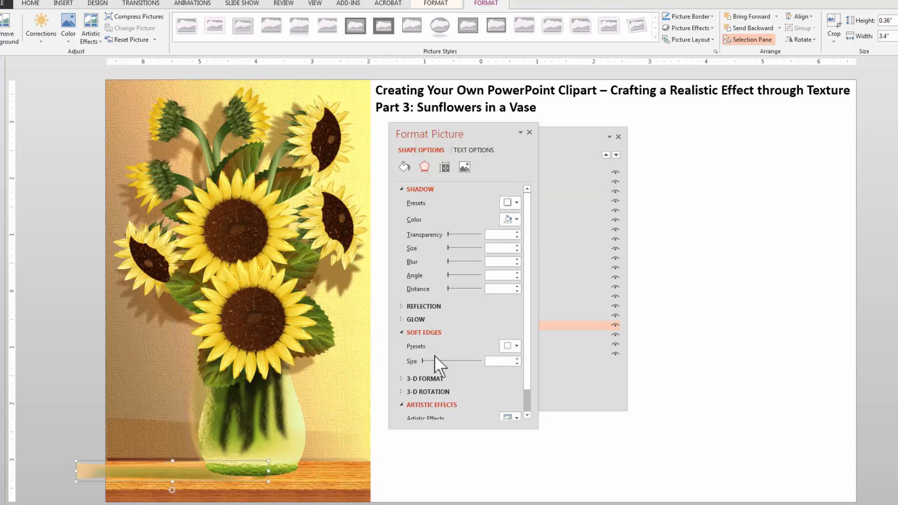
click(514, 346)
click(520, 414)
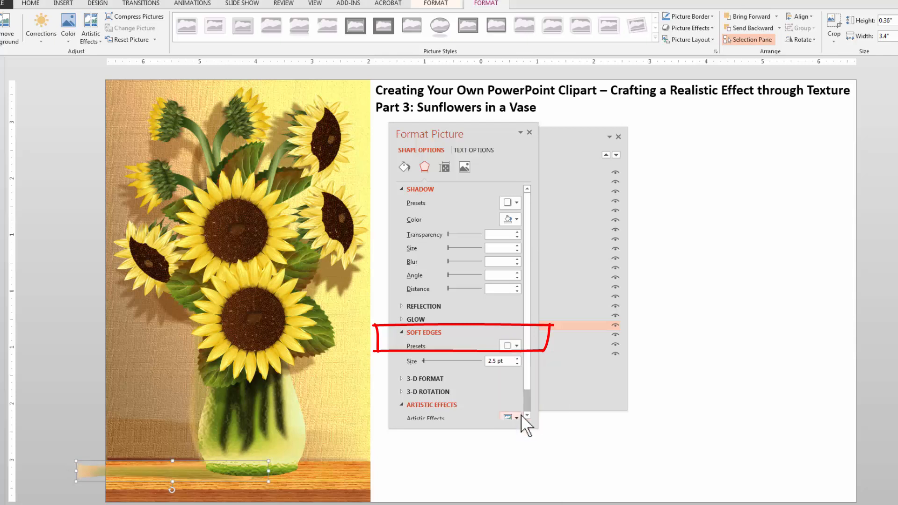
click(517, 349)
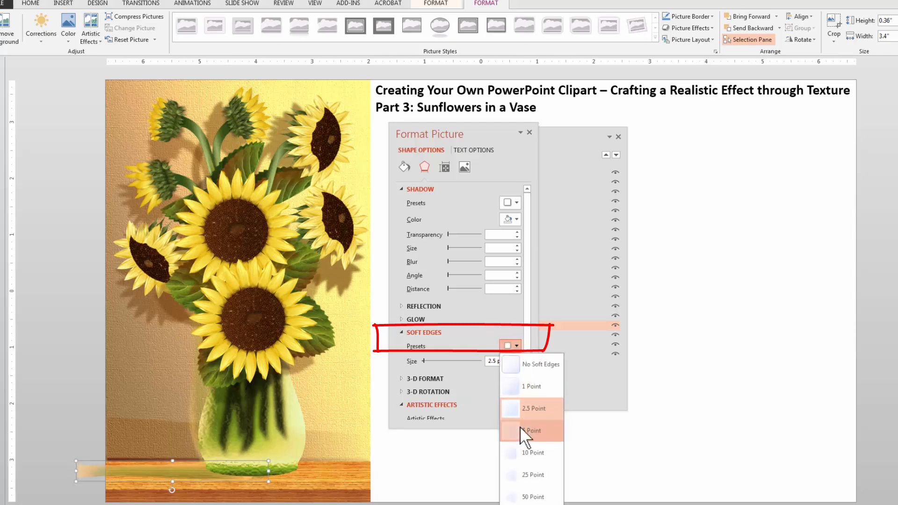
click(520, 427)
drag(185, 467, 191, 468)
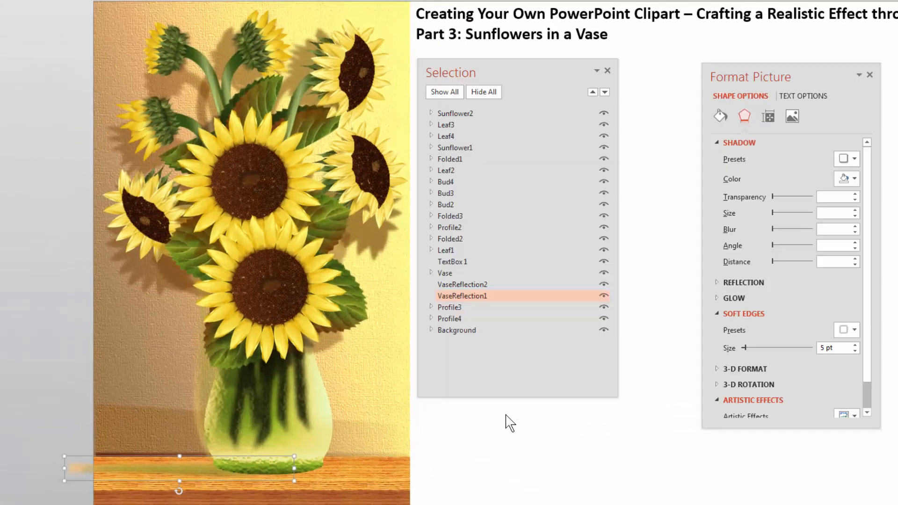